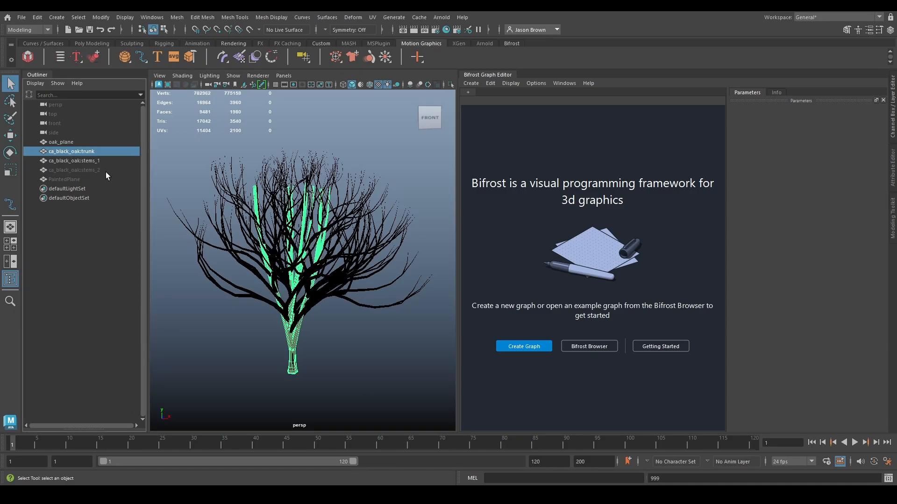
# Hide the oak_plane mesh in the scene.
pyautogui.keyDown('alt'); pyautogui.moveTo(224, 187); pyautogui.dragTo(621, 242); pyautogui.keyUp('alt')
pyautogui.keyDown('alt'); pyautogui.moveTo(347, 239); pyautogui.dragTo(255, 239); pyautogui.keyUp('alt')
pyautogui.keyDown('alt'); pyautogui.moveTo(278, 232); pyautogui.dragTo(295, 213, button='middle'); pyautogui.keyUp('alt')
pyautogui.scroll(-1, 296, 213)
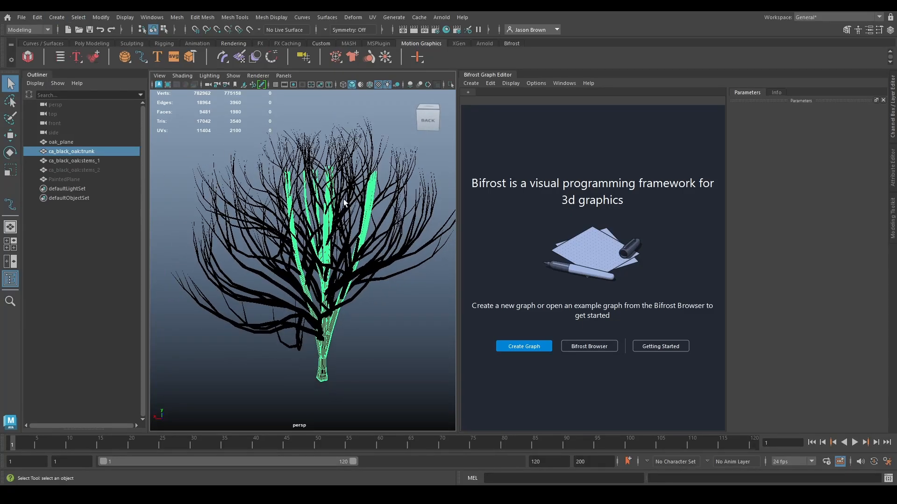
pyautogui.keyDown('alt'); pyautogui.moveTo(344, 203); pyautogui.dragTo(306, 217); pyautogui.keyUp('alt')
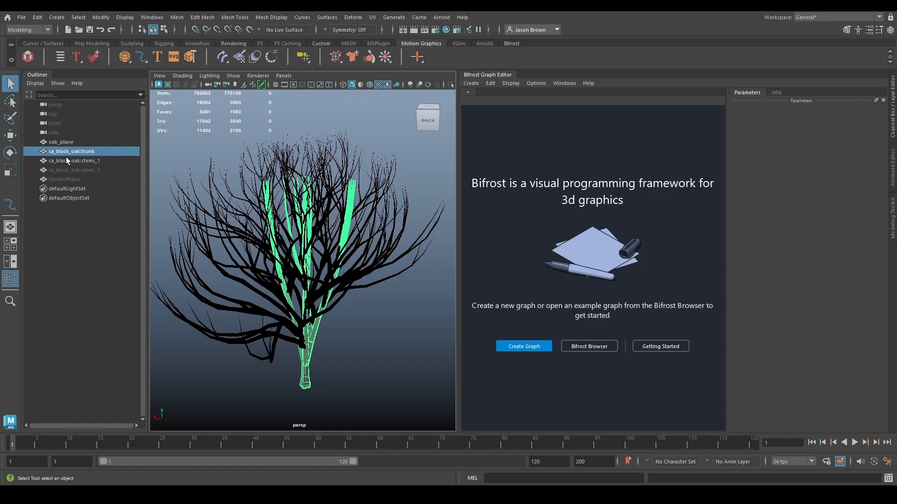
pyautogui.click(68, 142)
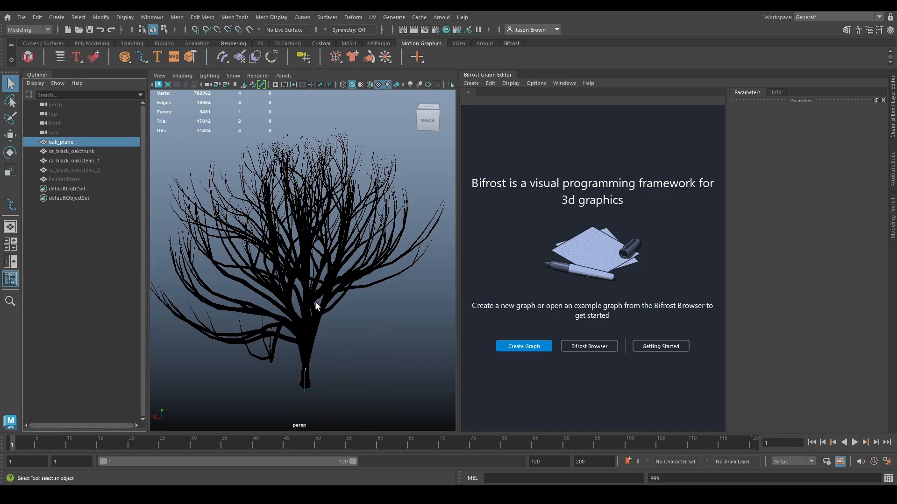
pyautogui.hotkey('ctrl', 'h')
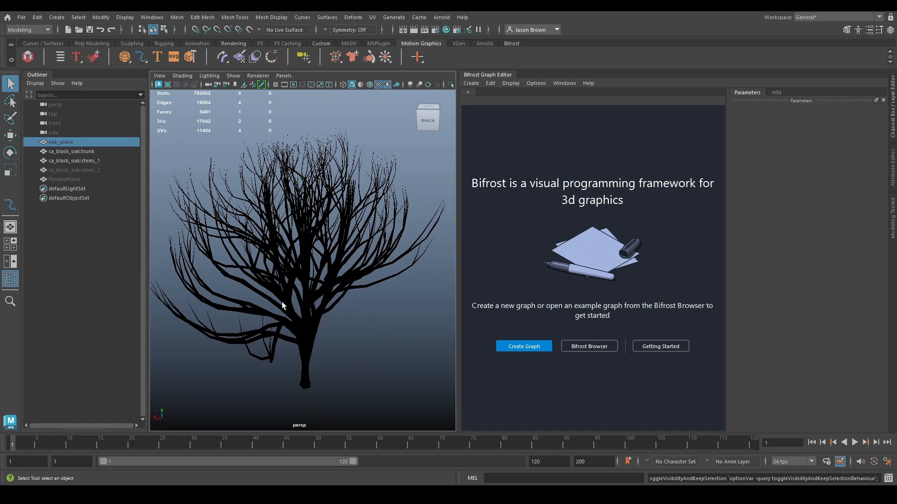
# Select the ca_black_oak trunk and stems_1 meshes one after the other to examine which tree parts each covers.
pyautogui.click(76, 152)
pyautogui.keyDown('alt'); pyautogui.moveTo(327, 281); pyautogui.dragTo(309, 287); pyautogui.keyUp('alt')
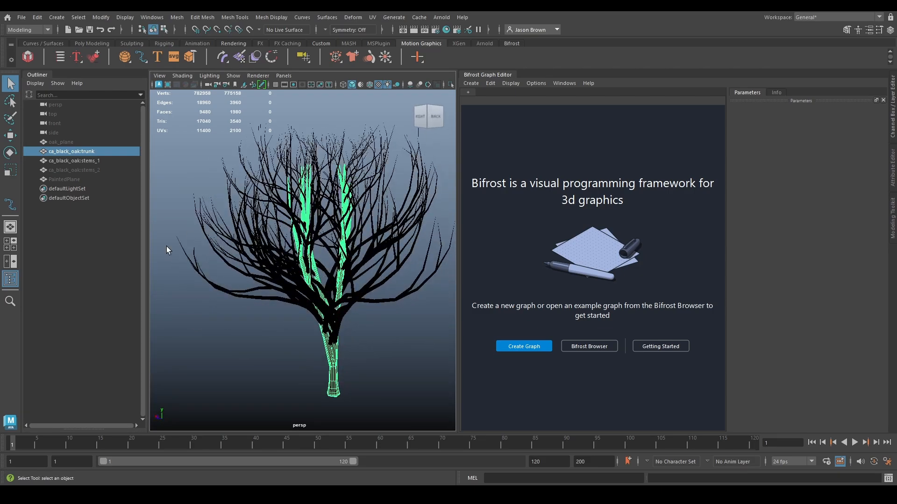
pyautogui.click(81, 162)
pyautogui.keyDown('alt'); pyautogui.moveTo(287, 313); pyautogui.dragTo(263, 299); pyautogui.keyUp('alt')
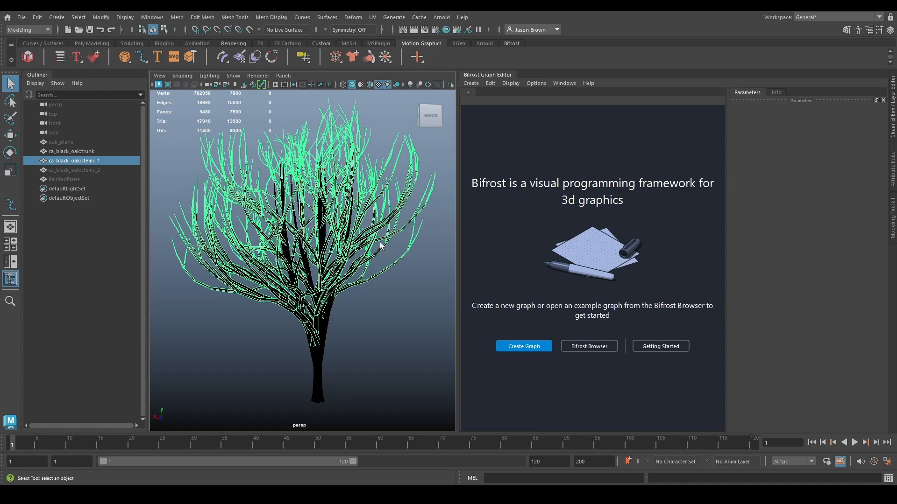
# Widen the Bifrost Graph Editor and create a new graph from the selected ca_black_oak:stems_1 mesh.
pyautogui.moveTo(458, 248); pyautogui.dragTo(413, 248)
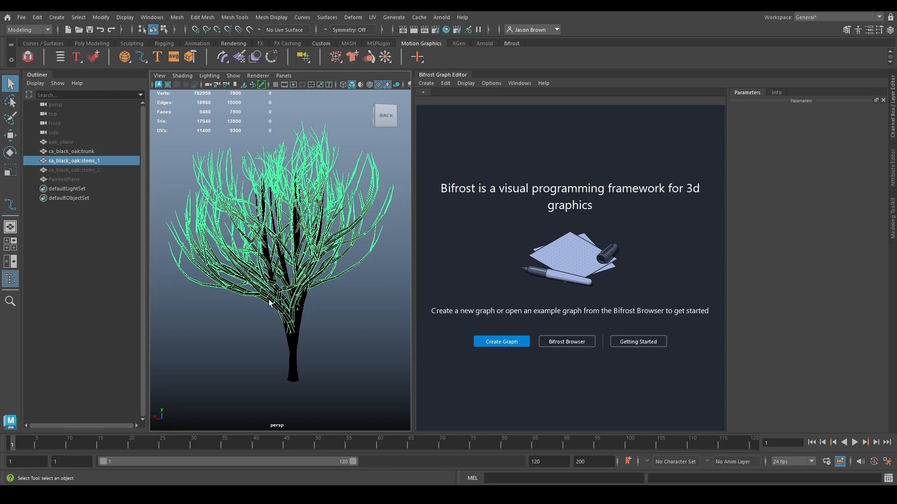
pyautogui.click(247, 359)
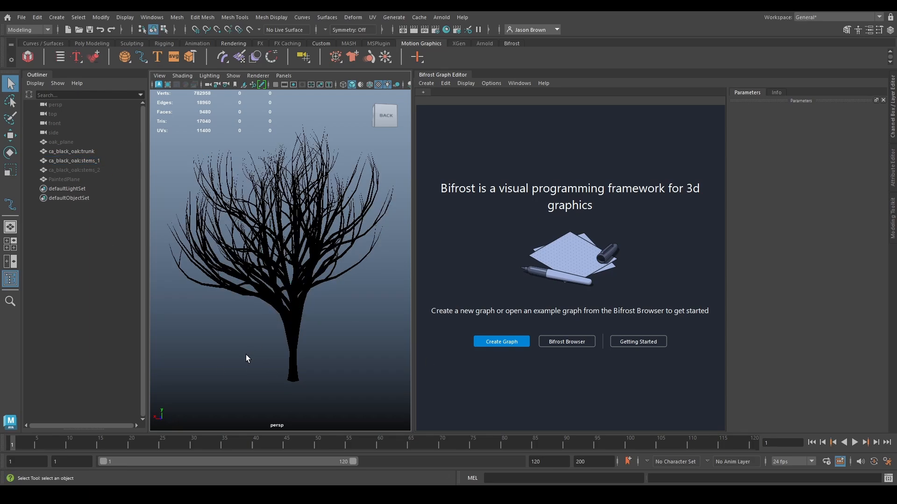
pyautogui.click(63, 161)
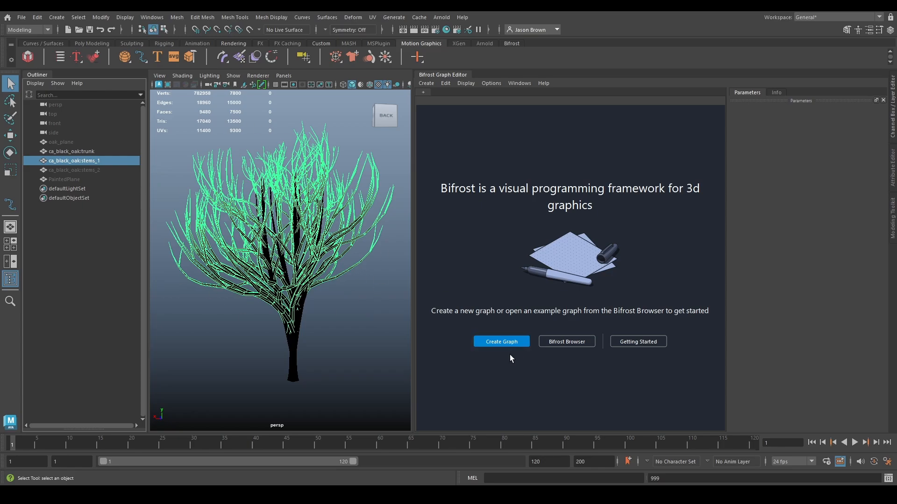
pyautogui.click(503, 341)
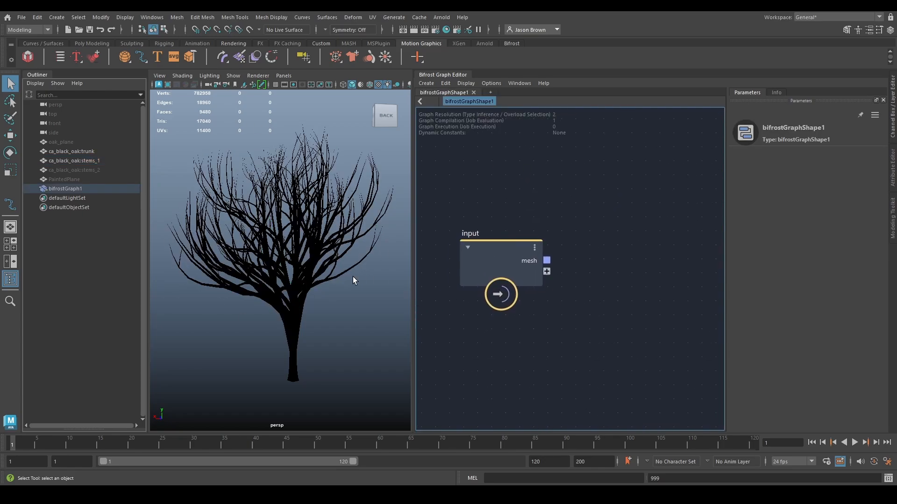
# Rename the graph's mesh input node as branches.
pyautogui.keyDown('alt'); pyautogui.moveTo(649, 257); pyautogui.dragTo(588, 297, button='middle'); pyautogui.keyUp('alt')
pyautogui.scroll(-2, 588, 259)
pyautogui.doubleClick(450, 267)
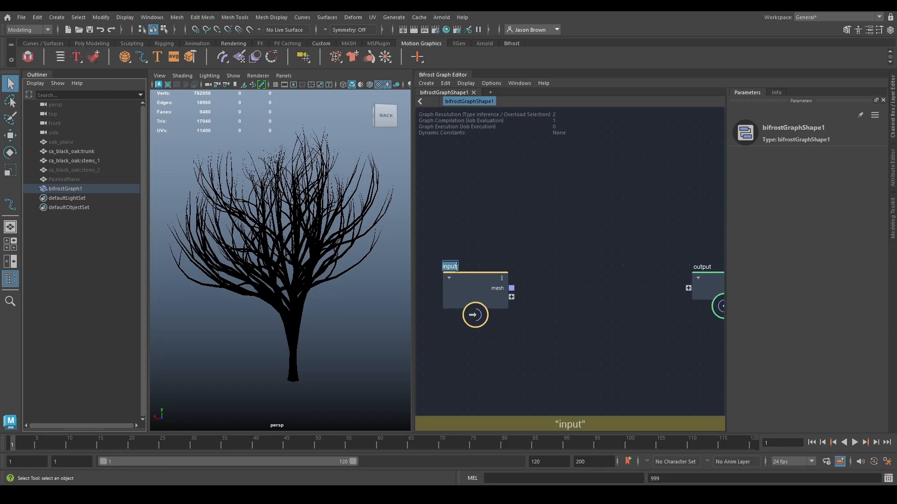
pyautogui.write('branched')
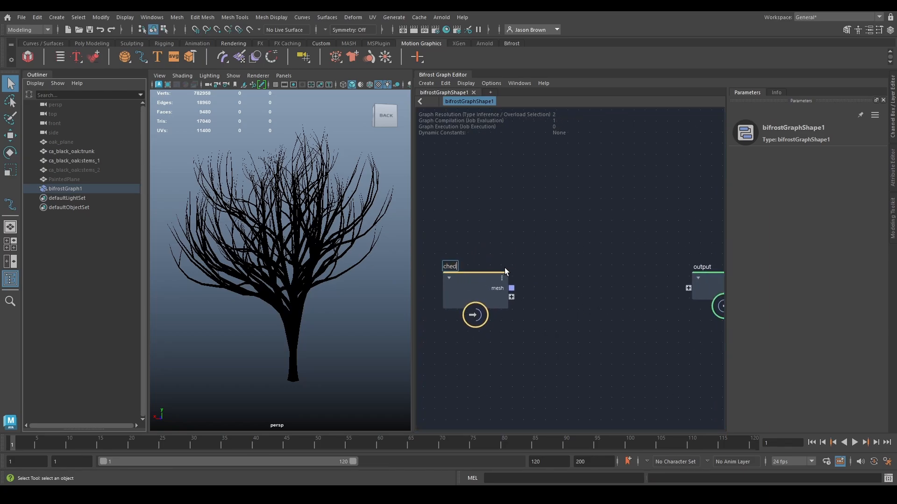
pyautogui.press('Return')
pyautogui.doubleClick(467, 268)
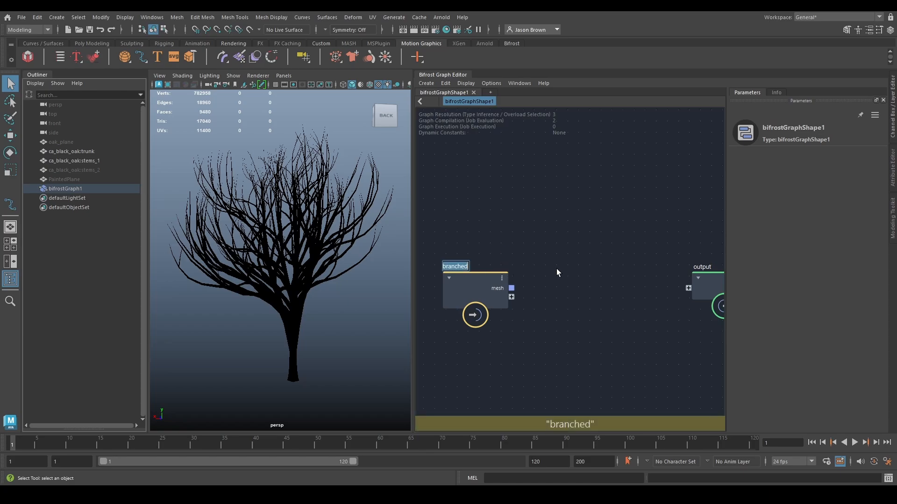
pyautogui.write('branches')
pyautogui.press('Return')
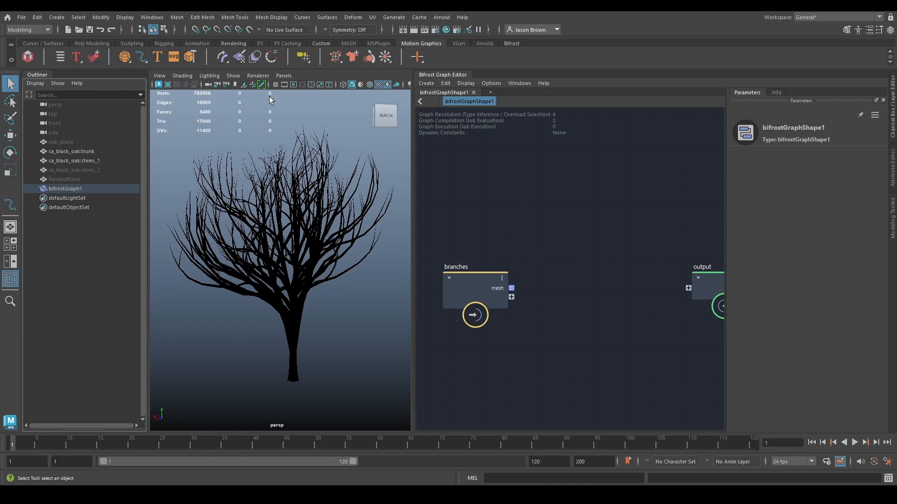
# Hide the original stems_1 mesh and connect the branches node's mesh port to the graph's output node.
pyautogui.scroll(-1, 600, 322)
pyautogui.scroll(-3, 605, 331)
pyautogui.scroll(1, 589, 294)
pyautogui.moveTo(584, 270); pyautogui.dragTo(577, 300, button='middle')
pyautogui.moveTo(655, 288); pyautogui.dragTo(688, 289)
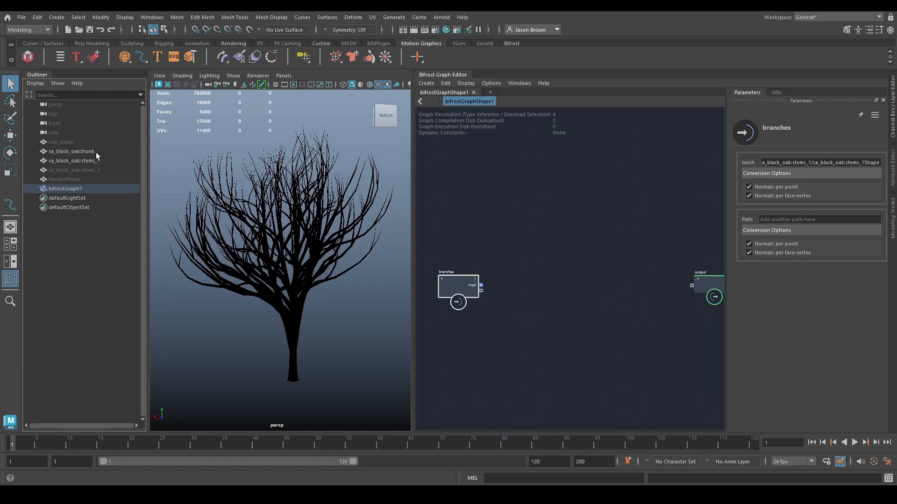
pyautogui.click(84, 161)
pyautogui.press('h')
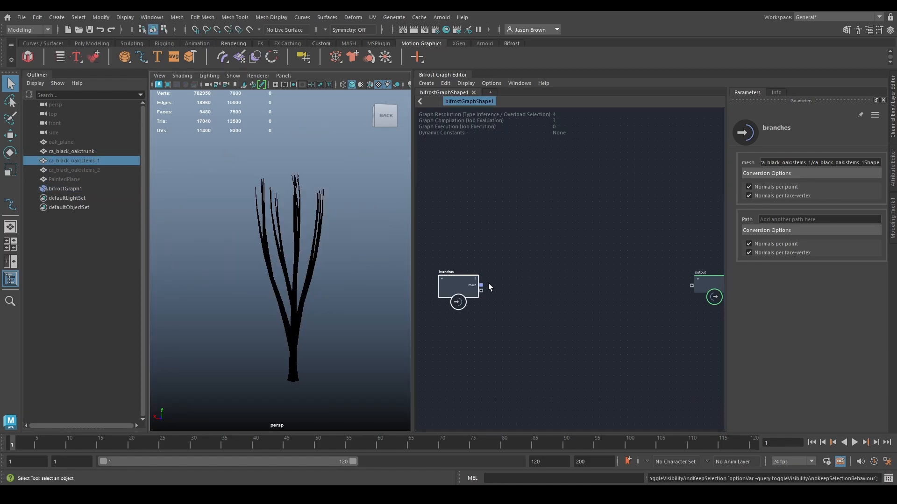
pyautogui.moveTo(482, 286); pyautogui.dragTo(696, 286)
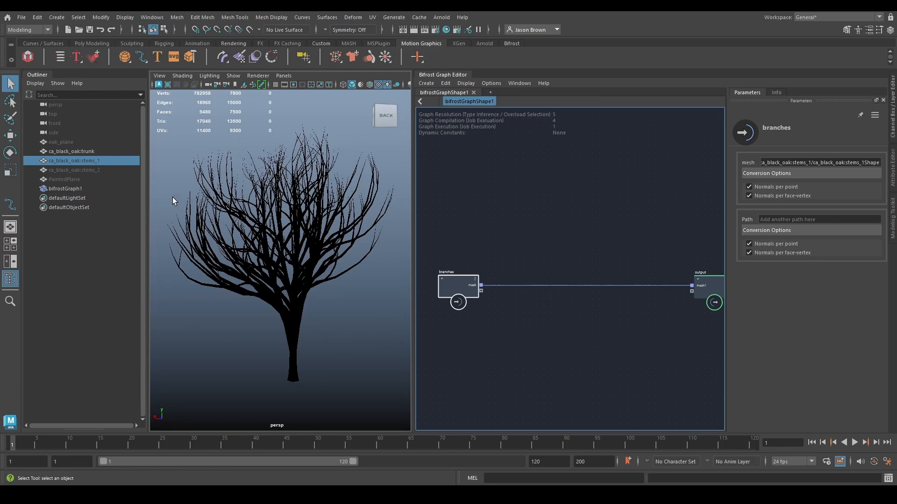
pyautogui.press('h')
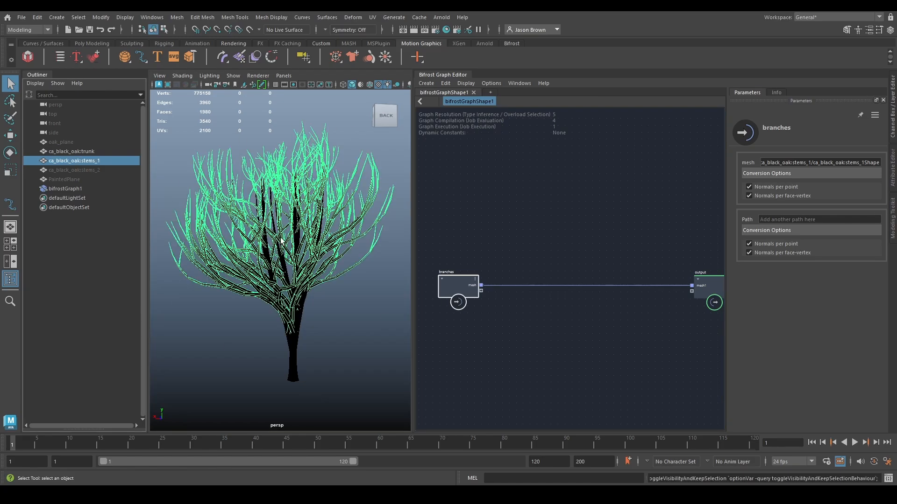
pyautogui.press('h')
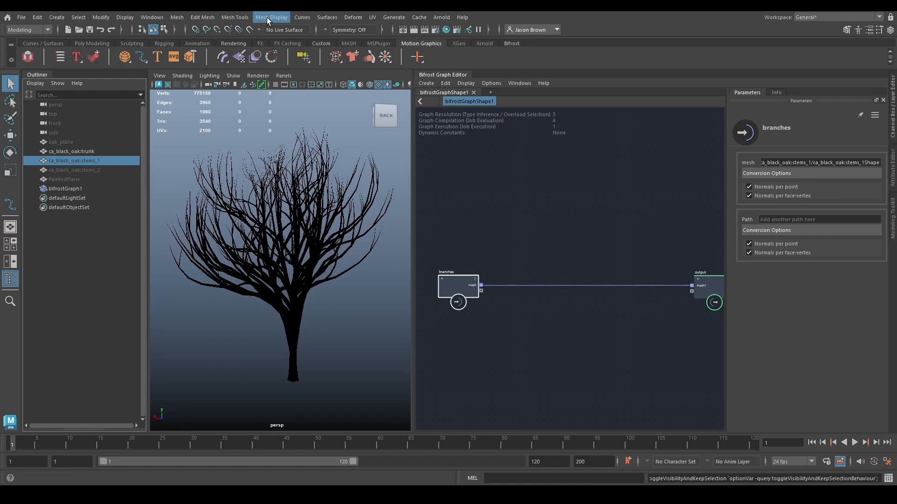
# Try the No Lights, Flat Lighting and Selected Lights modes in the perspective viewport.
pyautogui.click(209, 76)
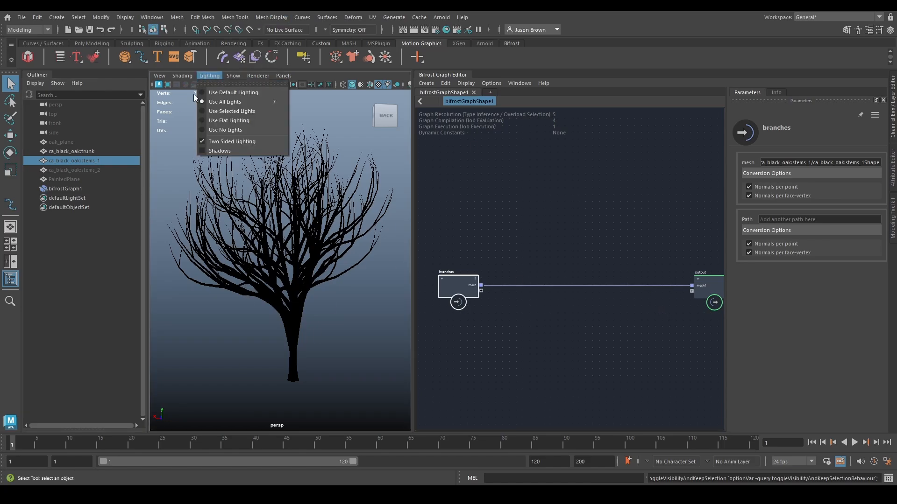
pyautogui.click(206, 129)
pyautogui.click(210, 75)
pyautogui.click(215, 120)
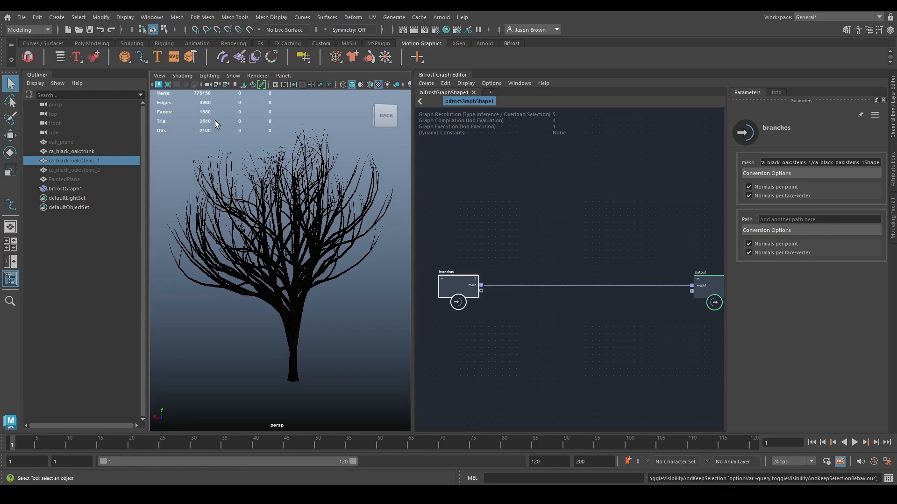
pyautogui.click(209, 76)
pyautogui.click(260, 113)
pyautogui.moveTo(318, 271)
pyautogui.keyDown('alt'); pyautogui.mouseDown()
pyautogui.moveTo(260, 260)
pyautogui.moveTo(314, 270)
pyautogui.mouseUp(); pyautogui.keyUp('alt')
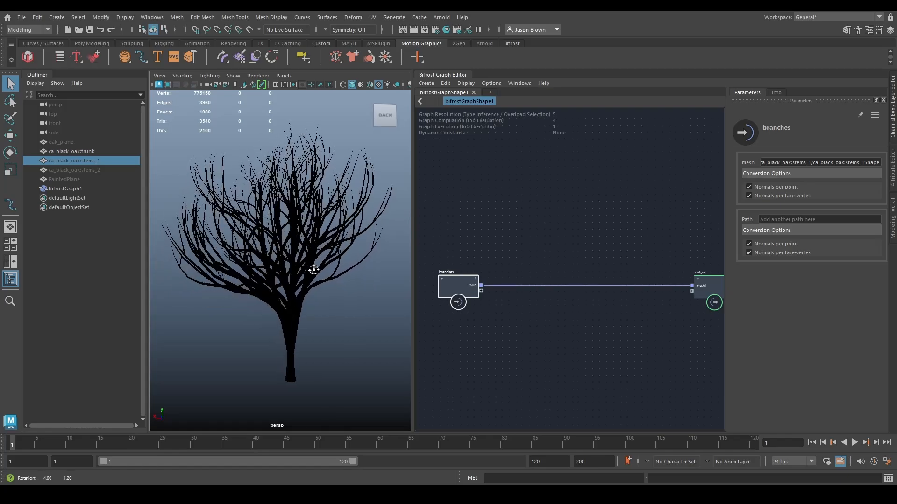
pyautogui.moveTo(321, 264)
pyautogui.keyDown('alt'); pyautogui.mouseDown(button='right')
pyautogui.moveTo(374, 264)
pyautogui.moveTo(325, 263)
pyautogui.moveTo(335, 263)
pyautogui.mouseUp(button='right'); pyautogui.keyUp('alt')
pyautogui.keyDown('alt'); pyautogui.moveTo(329, 266); pyautogui.dragTo(328, 266, button='middle'); pyautogui.keyUp('alt')
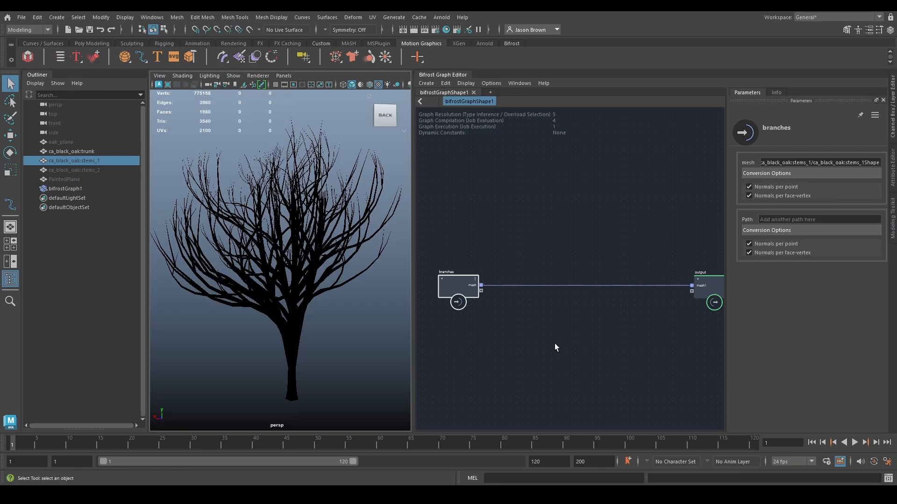
# Cut the connection between branches and output, and reconnect the mesh port to the output node.
pyautogui.press('f')
pyautogui.keyDown('ctrl'); pyautogui.keyDown('alt'); pyautogui.keyDown('shift'); pyautogui.moveTo(600, 237); pyautogui.dragTo(554, 351); pyautogui.keyUp('shift'); pyautogui.keyUp('alt'); pyautogui.keyUp('ctrl')
pyautogui.moveTo(503, 273); pyautogui.dragTo(533, 244, button='middle')
pyautogui.moveTo(471, 233); pyautogui.dragTo(709, 232)
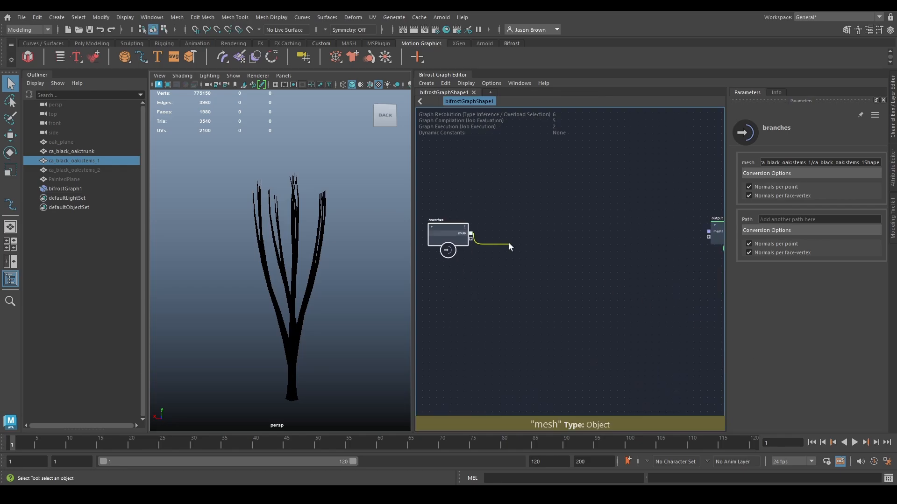
# Add a scatter_points node above the connection and feed the branches mesh into its geometry port.
pyautogui.press('Tab')
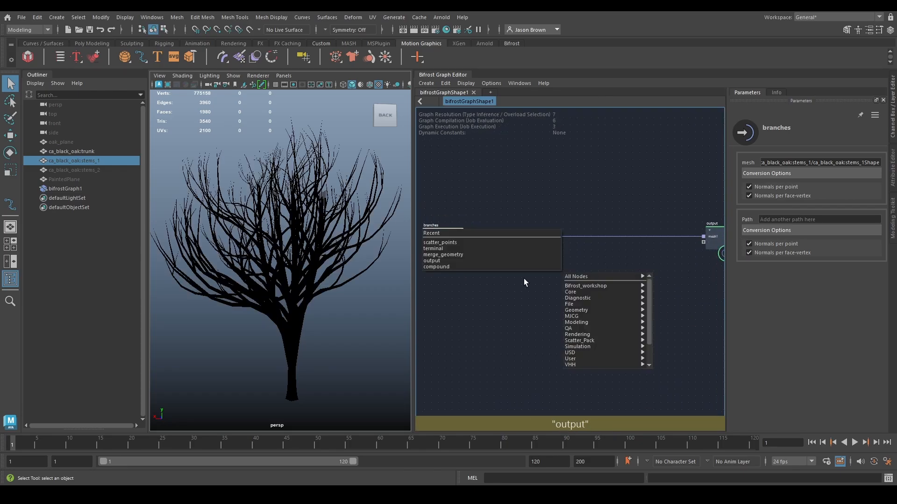
pyautogui.write('scatter')
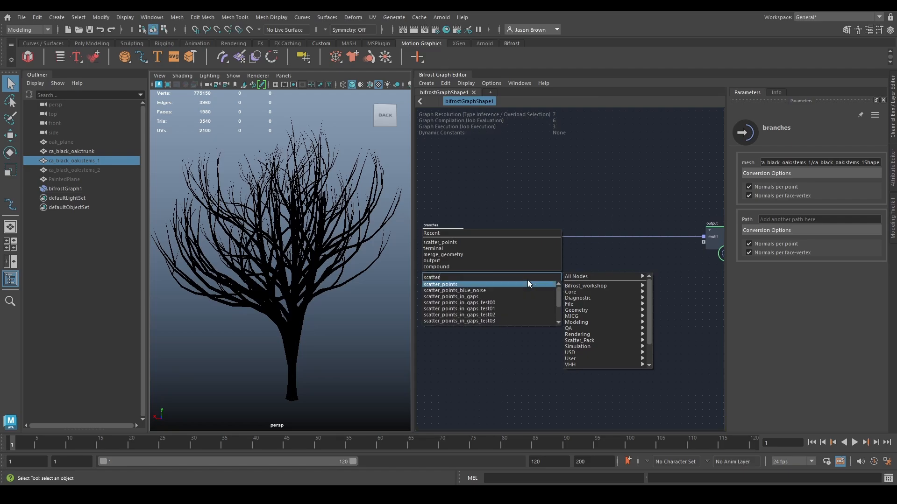
pyautogui.press('Return')
pyautogui.moveTo(466, 240); pyautogui.dragTo(498, 187)
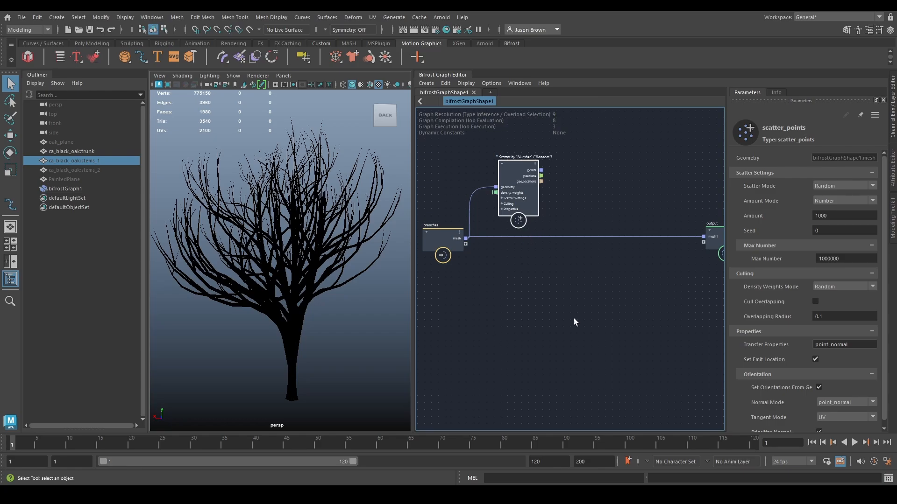
pyautogui.moveTo(594, 278); pyautogui.dragTo(561, 324, button='middle')
pyautogui.moveTo(550, 249); pyautogui.dragTo(565, 270, button='middle')
pyautogui.moveTo(514, 277); pyautogui.dragTo(514, 274)
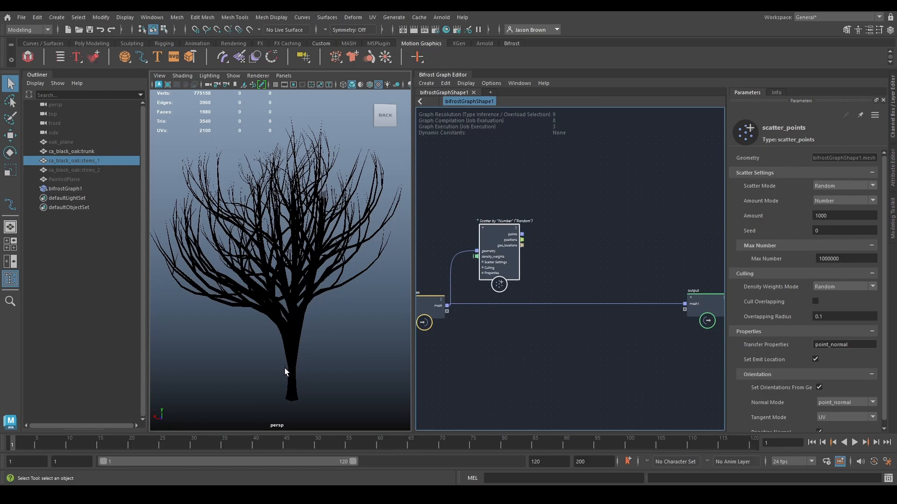
# Add a point_scope node beside scatter_points and connect the scattered points to its point_geo port.
pyautogui.scroll(1, 626, 246)
pyautogui.press('Tab')
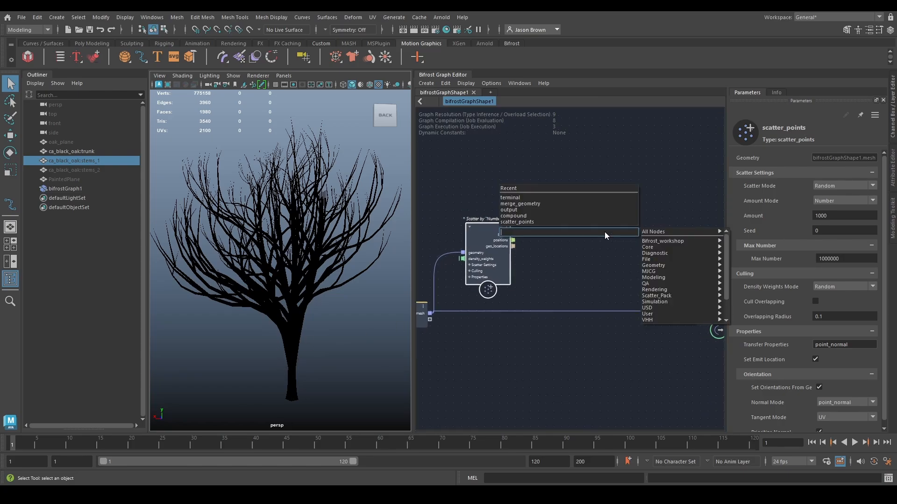
pyautogui.write('p')
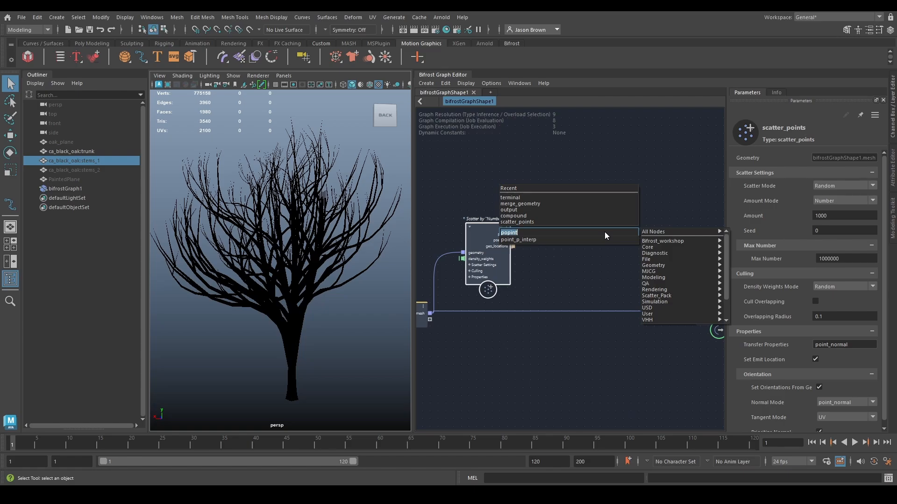
pyautogui.write('oint_sco')
pyautogui.press('Down')
pyautogui.press('Return')
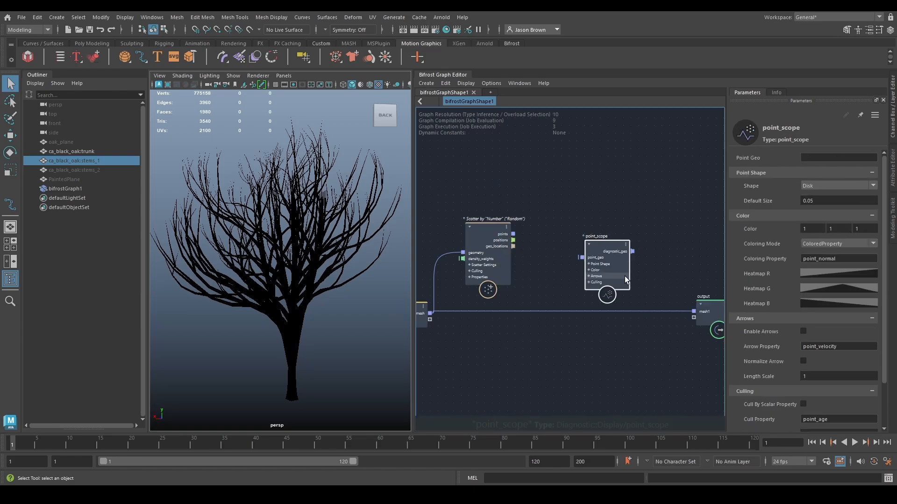
pyautogui.moveTo(624, 276); pyautogui.dragTo(600, 236)
pyautogui.moveTo(513, 235); pyautogui.dragTo(557, 220)
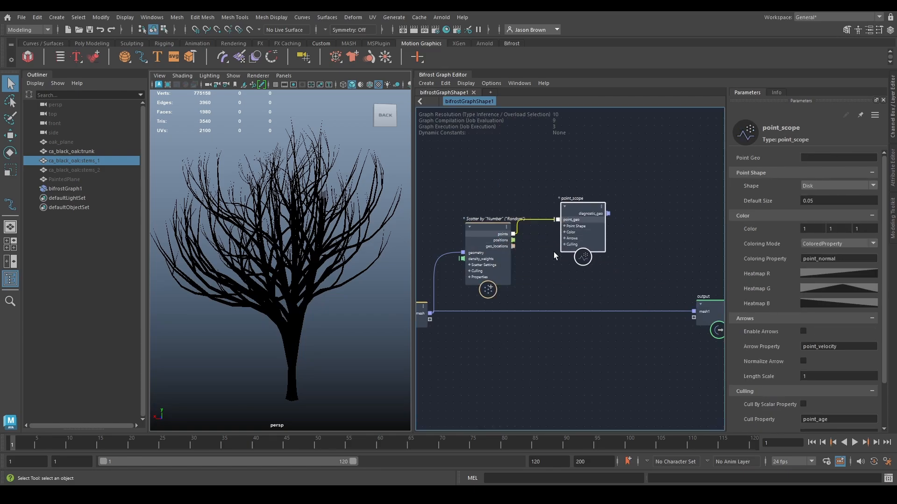
# Add a terminal node, connect point_scope's diagnostic_geo to its diagnostic port, and view the scattered points around the tree.
pyautogui.moveTo(577, 265); pyautogui.dragTo(537, 262, button='middle')
pyautogui.moveTo(633, 215); pyautogui.dragTo(631, 233, button='middle')
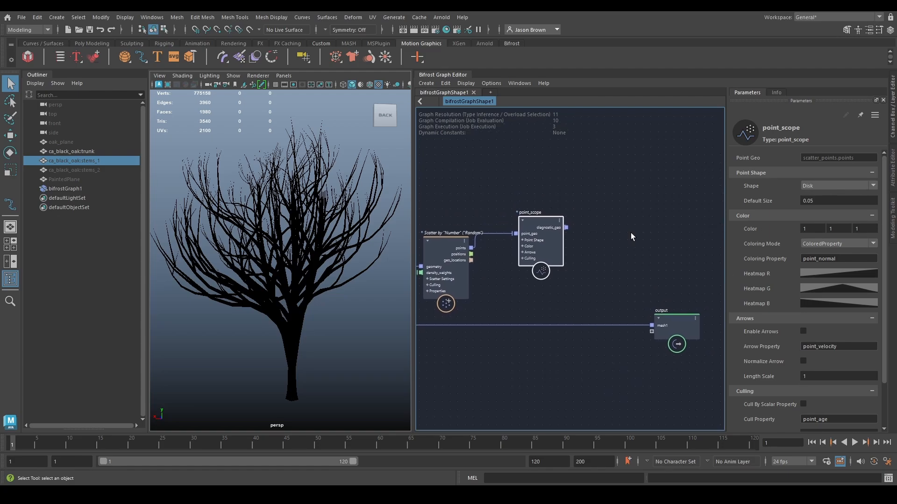
pyautogui.moveTo(565, 227); pyautogui.dragTo(634, 200)
pyautogui.write('terminal')
pyautogui.press('Return')
pyautogui.moveTo(566, 228); pyautogui.dragTo(631, 225)
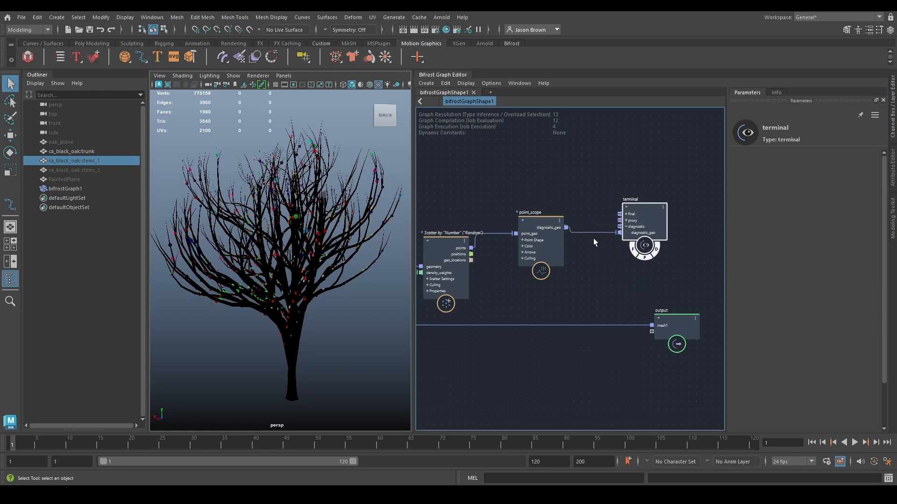
pyautogui.keyDown('alt'); pyautogui.moveTo(594, 269); pyautogui.dragTo(600, 267, button='middle'); pyautogui.keyUp('alt')
pyautogui.keyDown('alt'); pyautogui.moveTo(351, 191); pyautogui.dragTo(538, 254); pyautogui.keyUp('alt')
pyautogui.keyDown('alt'); pyautogui.moveTo(329, 252); pyautogui.dragTo(280, 248); pyautogui.keyUp('alt')
pyautogui.keyDown('alt'); pyautogui.moveTo(514, 256); pyautogui.dragTo(562, 248, button='middle'); pyautogui.keyUp('alt')
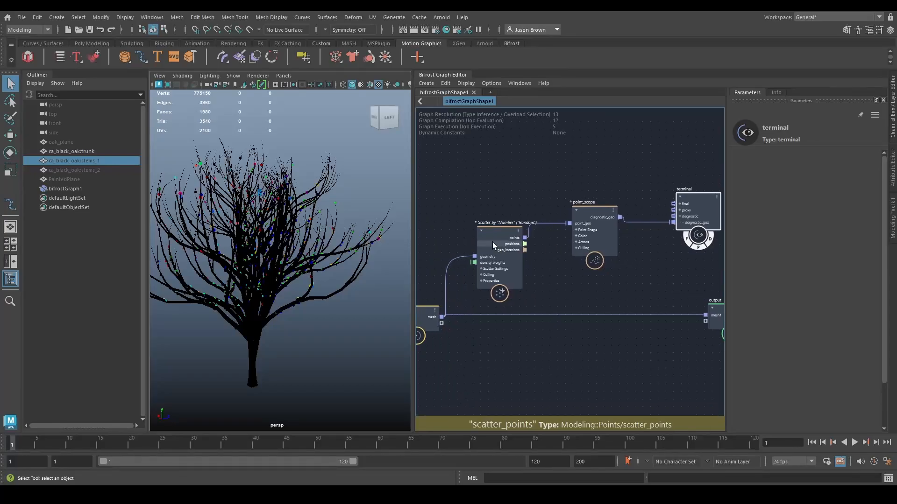
pyautogui.click(492, 241)
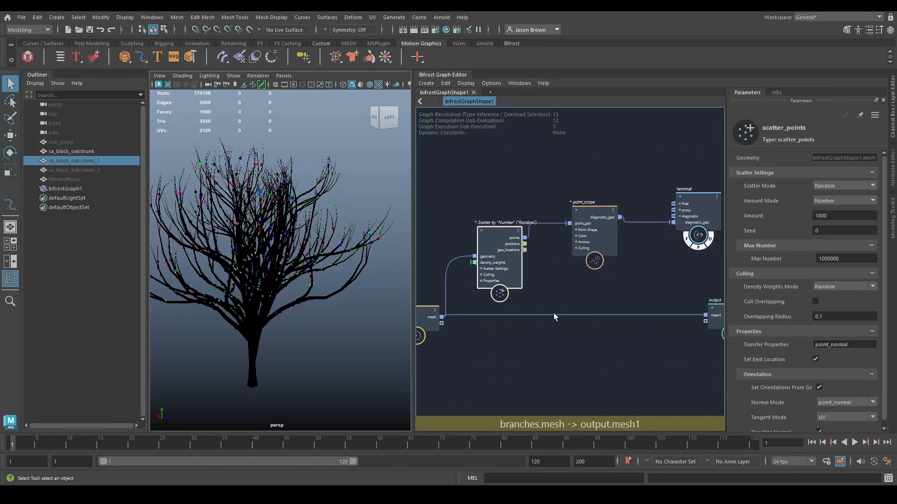
pyautogui.scroll(2, 551, 287)
pyautogui.keyDown('alt'); pyautogui.moveTo(549, 252); pyautogui.dragTo(571, 309, button='middle'); pyautogui.keyUp('alt')
pyautogui.click(504, 207)
pyautogui.press('Tab')
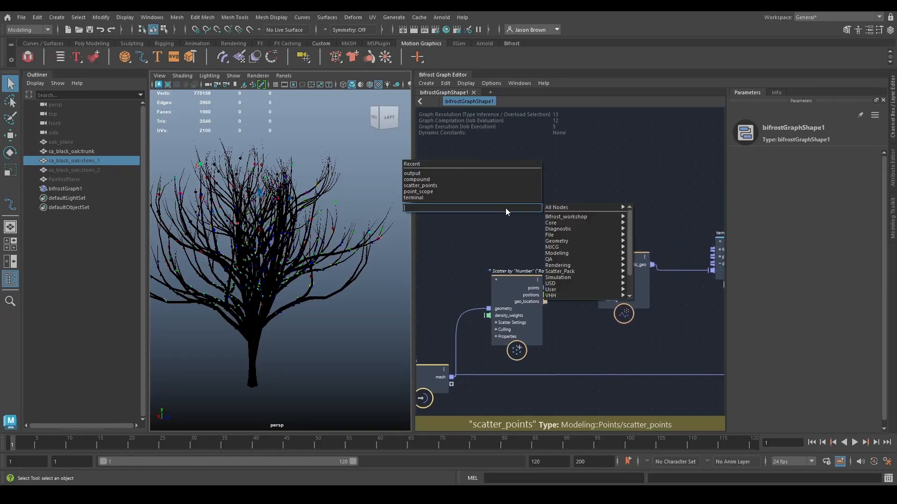
pyautogui.write('scatter')
pyautogui.press('Down')
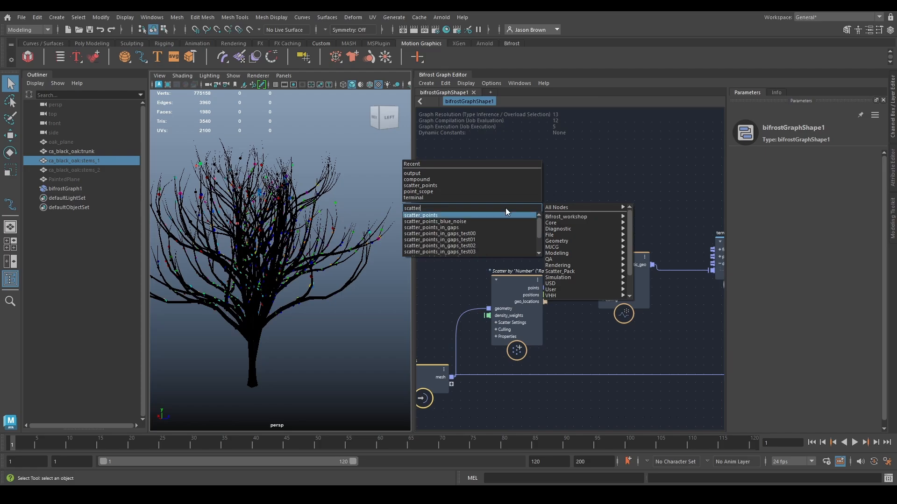
pyautogui.press('Return')
pyautogui.moveTo(528, 246); pyautogui.dragTo(532, 197)
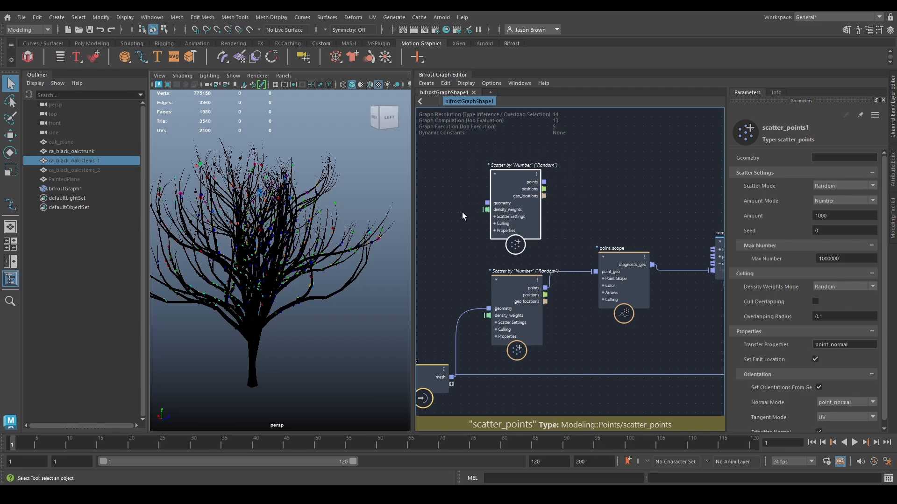
pyautogui.press('Delete')
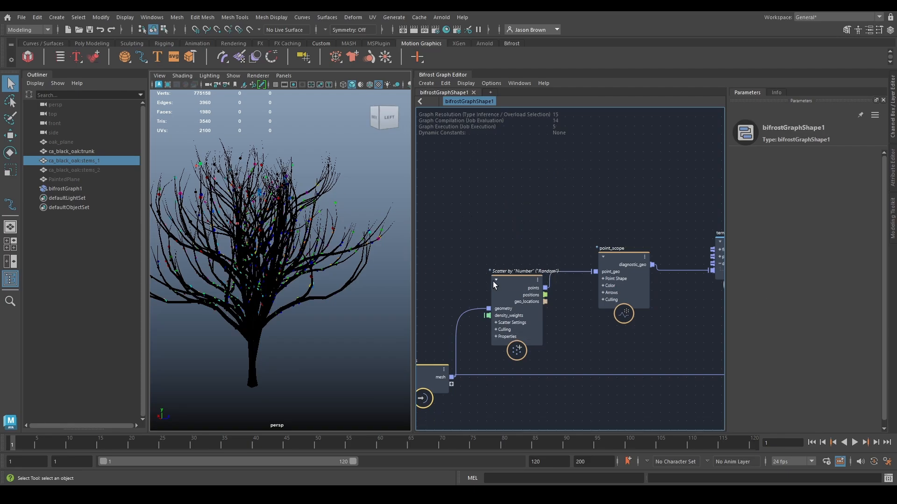
# Switch the scatter_points node's name display mode to Show Name, and set it back to Show Value.
pyautogui.click(517, 284)
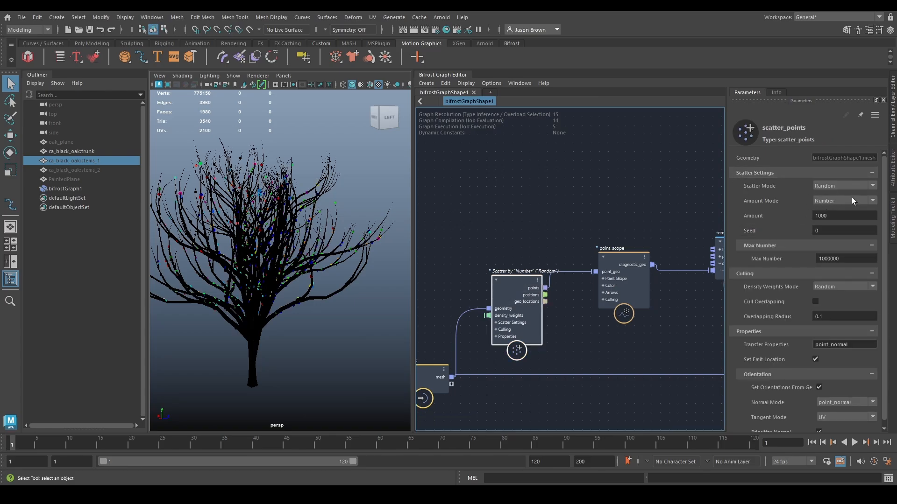
pyautogui.keyDown('alt'); pyautogui.moveTo(541, 229); pyautogui.dragTo(545, 217, button='middle'); pyautogui.keyUp('alt')
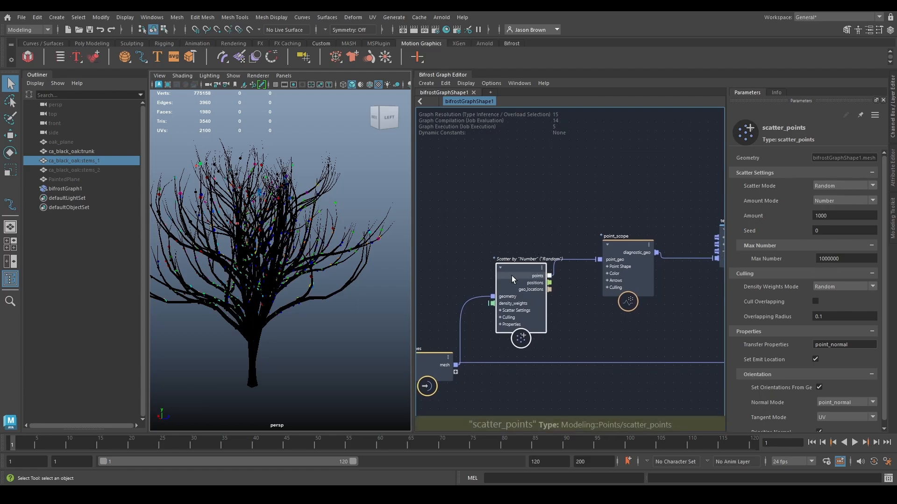
pyautogui.moveTo(512, 274); pyautogui.dragTo(513, 258)
pyautogui.rightClick(513, 253)
pyautogui.moveTo(544, 330)
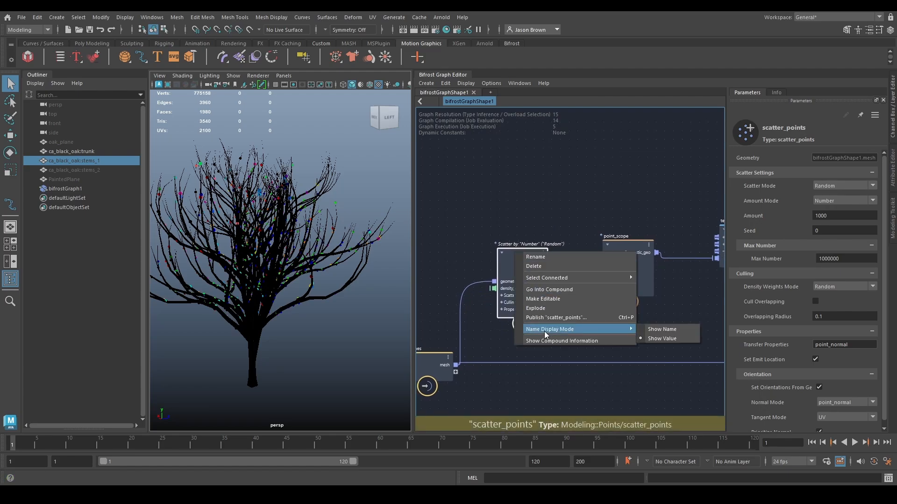
pyautogui.click(685, 328)
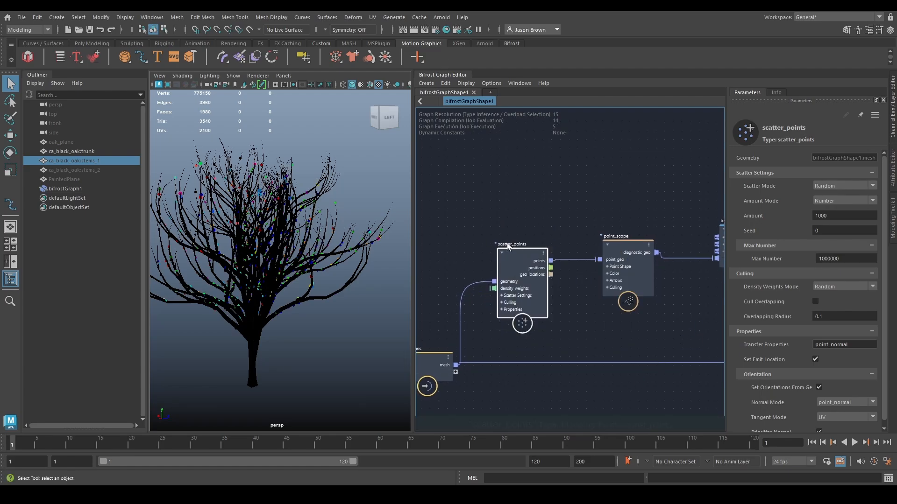
pyautogui.rightClick(518, 256)
pyautogui.moveTo(560, 333)
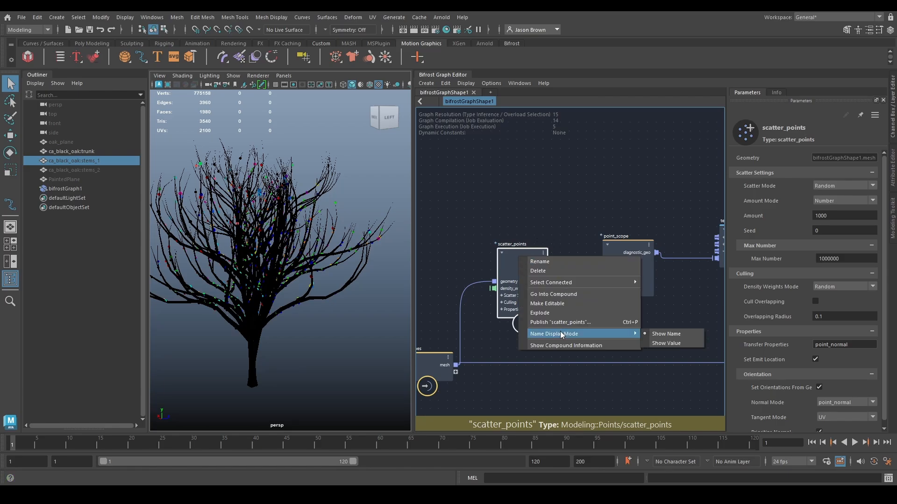
pyautogui.click(668, 344)
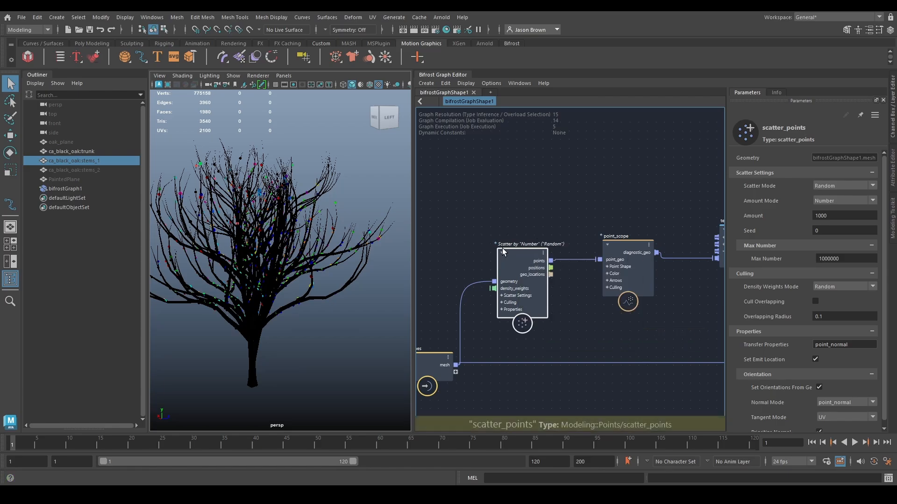
# Open the scatter_points compound and examine its internal scatter nodes and connections, including random_scatter.
pyautogui.keyDown('alt'); pyautogui.moveTo(504, 203); pyautogui.dragTo(484, 192, button='middle'); pyautogui.keyUp('alt')
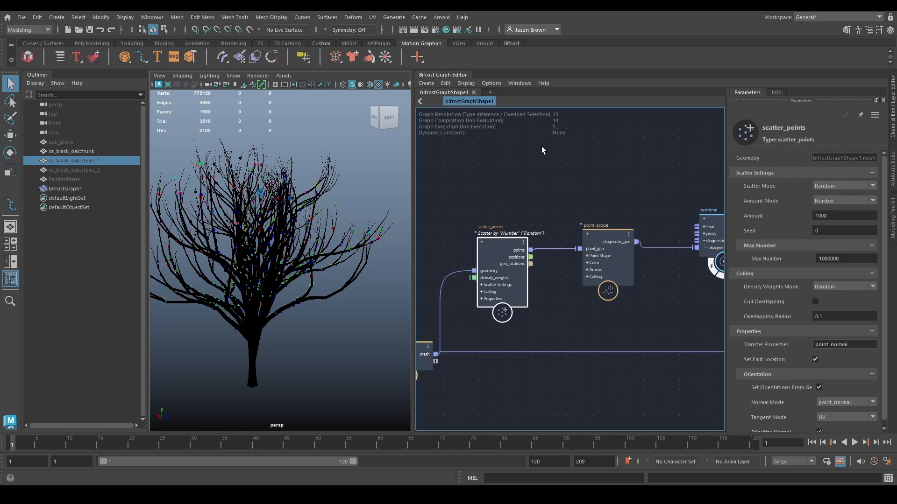
pyautogui.keyDown('alt'); pyautogui.moveTo(549, 216); pyautogui.dragTo(484, 193, button='middle'); pyautogui.keyUp('alt')
pyautogui.keyDown('alt'); pyautogui.moveTo(544, 187); pyautogui.dragTo(696, 160, button='middle'); pyautogui.keyUp('alt')
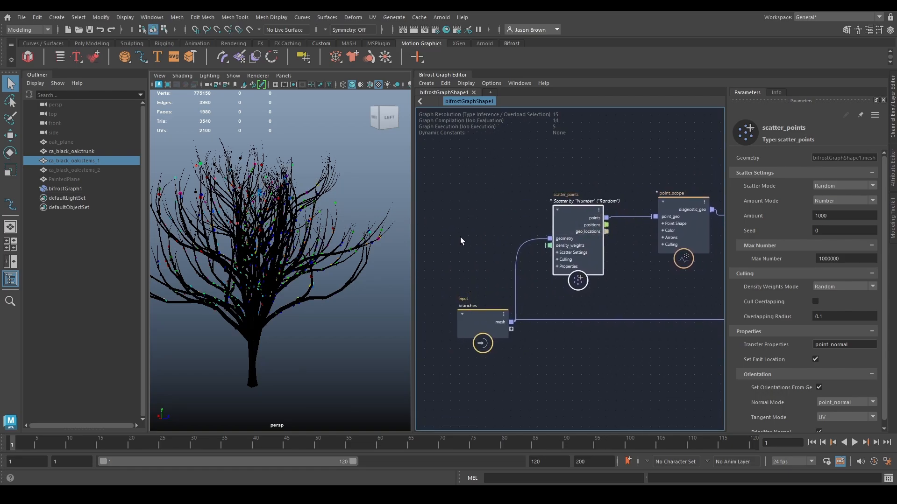
pyautogui.keyDown('alt'); pyautogui.moveTo(651, 250); pyautogui.dragTo(597, 242, button='middle'); pyautogui.keyUp('alt')
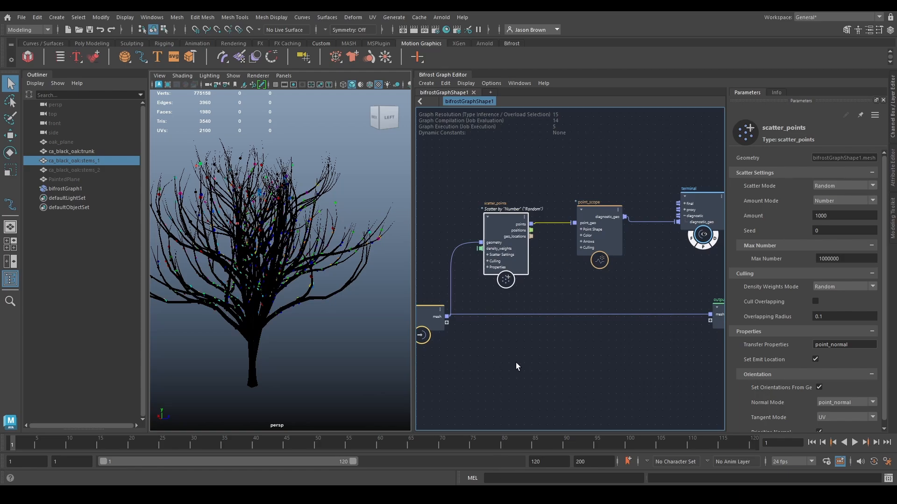
pyautogui.doubleClick(487, 213)
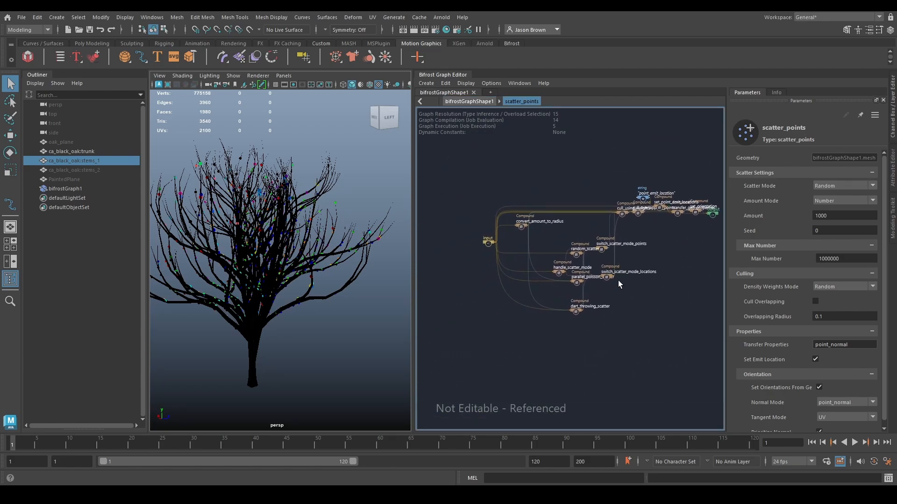
pyautogui.scroll(10, 501, 222)
pyautogui.moveTo(586, 178); pyautogui.dragTo(594, 240, button='middle')
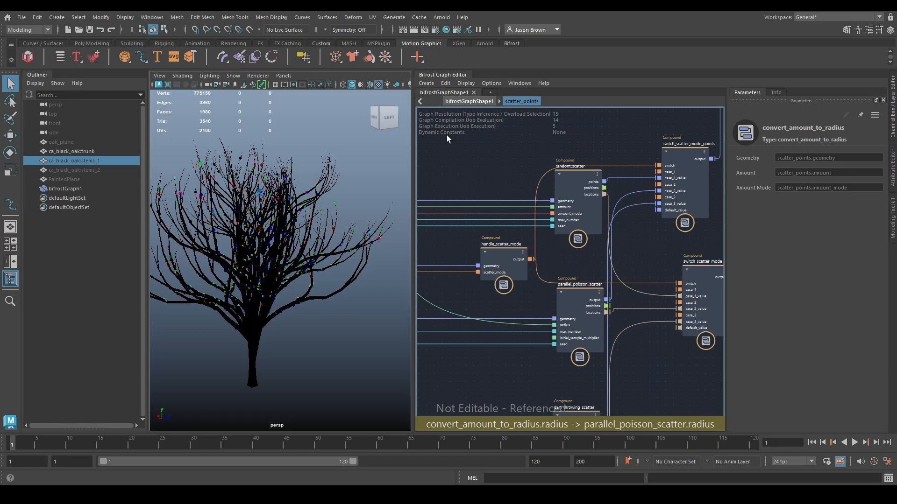
pyautogui.moveTo(447, 136); pyautogui.dragTo(441, 165, button='middle')
pyautogui.moveTo(552, 199)
pyautogui.mouseDown()
pyautogui.moveTo(551, 209)
pyautogui.moveTo(552, 202)
pyautogui.mouseUp()
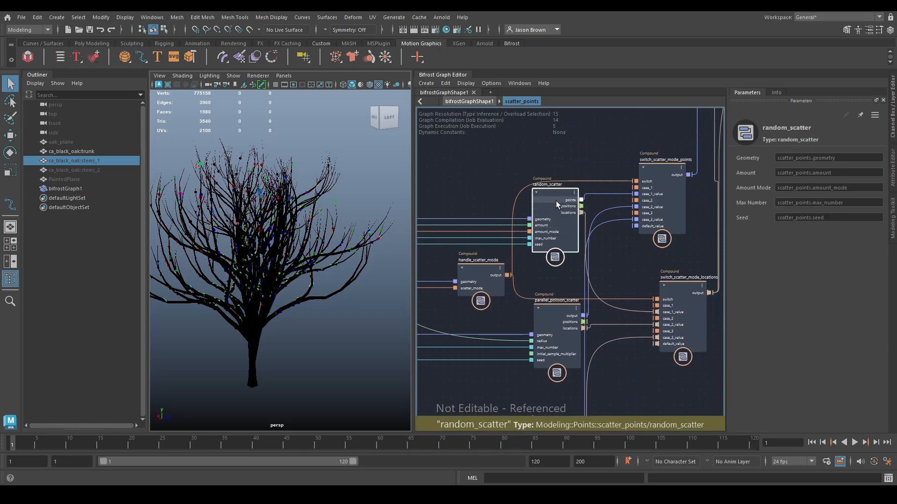
pyautogui.press('a')
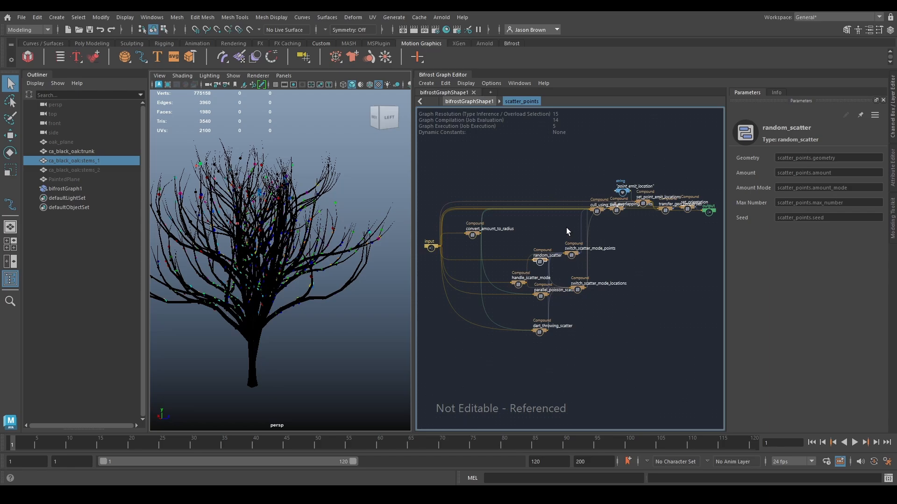
# Open the nested random_scatter compound and inspect the scatter_points_on_mesh node inside it.
pyautogui.doubleClick(540, 260)
pyautogui.moveTo(546, 214); pyautogui.dragTo(500, 185, button='middle')
pyautogui.scroll(-2, 615, 240)
pyautogui.moveTo(614, 224); pyautogui.dragTo(538, 177, button='middle')
pyautogui.moveTo(534, 262); pyautogui.dragTo(534, 237)
pyautogui.moveTo(541, 186); pyautogui.dragTo(539, 240, button='middle')
pyautogui.click(540, 198)
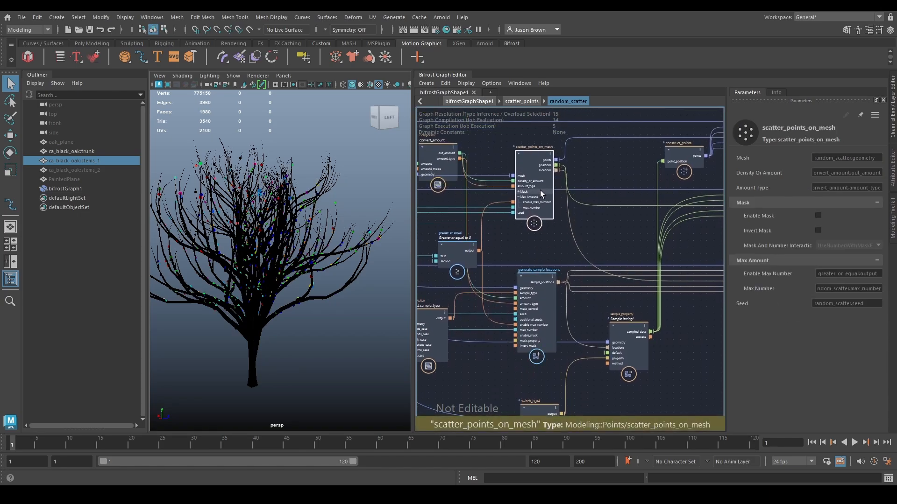
# Enter the scatter_points_on_mesh compound to examine its internals, and return to the top-level bifrostGraphShape1 graph.
pyautogui.moveTo(540, 189); pyautogui.dragTo(545, 188)
pyautogui.keyDown('alt'); pyautogui.moveTo(488, 235); pyautogui.dragTo(505, 229, button='right'); pyautogui.keyUp('alt')
pyautogui.keyDown('alt'); pyautogui.moveTo(505, 229); pyautogui.dragTo(429, 280, button='middle'); pyautogui.keyUp('alt')
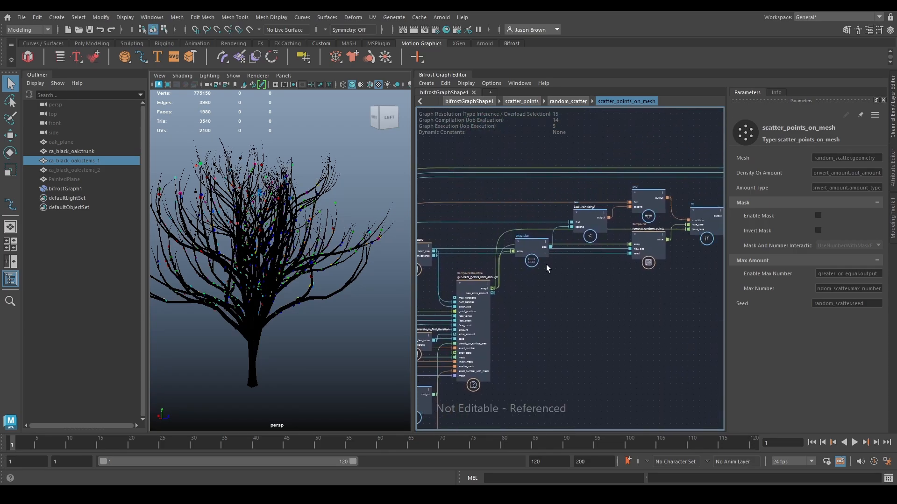
pyautogui.press('BackSpace')
pyautogui.press('BackSpace')
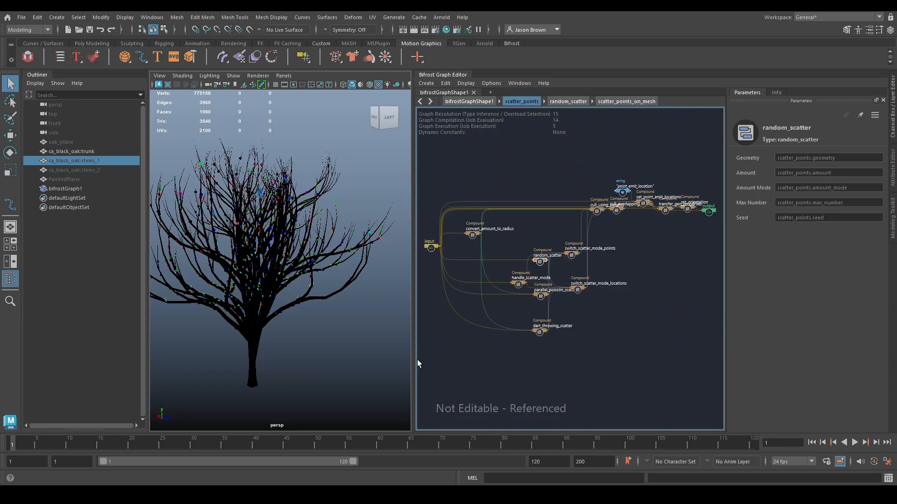
pyautogui.press('BackSpace')
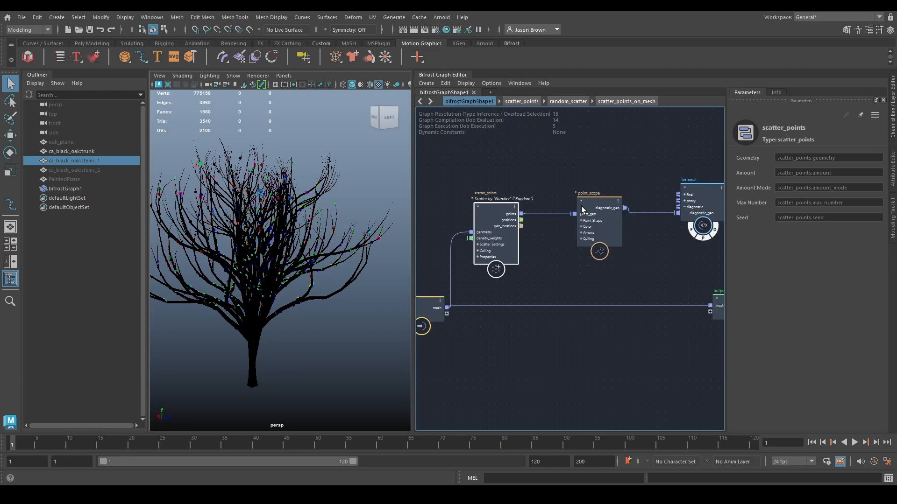
# Rearrange the graph by moving scatter_points closer to point_scope, shifting the output node, and placing terminal farther from point_scope.
pyautogui.moveTo(563, 237)
pyautogui.keyDown('alt'); pyautogui.mouseDown(button='middle')
pyautogui.moveTo(627, 243)
pyautogui.moveTo(578, 273)
pyautogui.mouseUp(button='middle'); pyautogui.keyUp('alt')
pyautogui.moveTo(508, 192); pyautogui.dragTo(595, 242)
pyautogui.moveTo(528, 241); pyautogui.dragTo(562, 242)
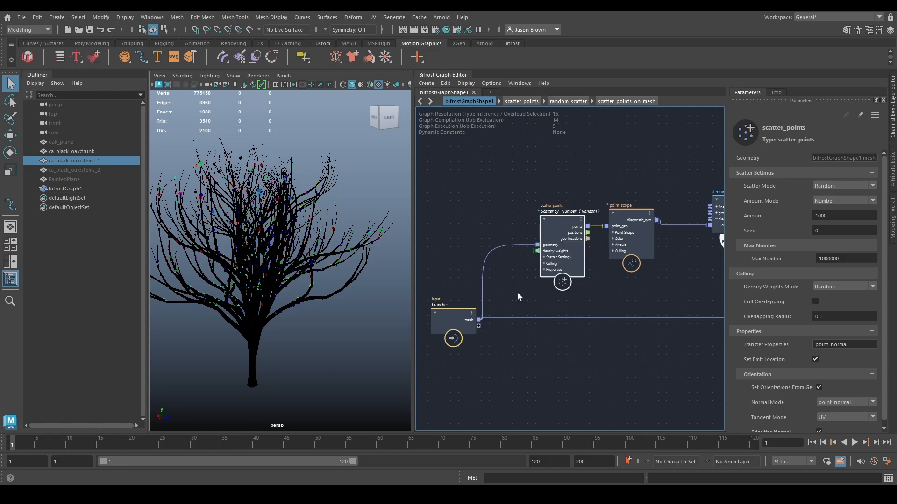
pyautogui.keyDown('alt'); pyautogui.moveTo(527, 346); pyautogui.dragTo(451, 344, button='middle'); pyautogui.keyUp('alt')
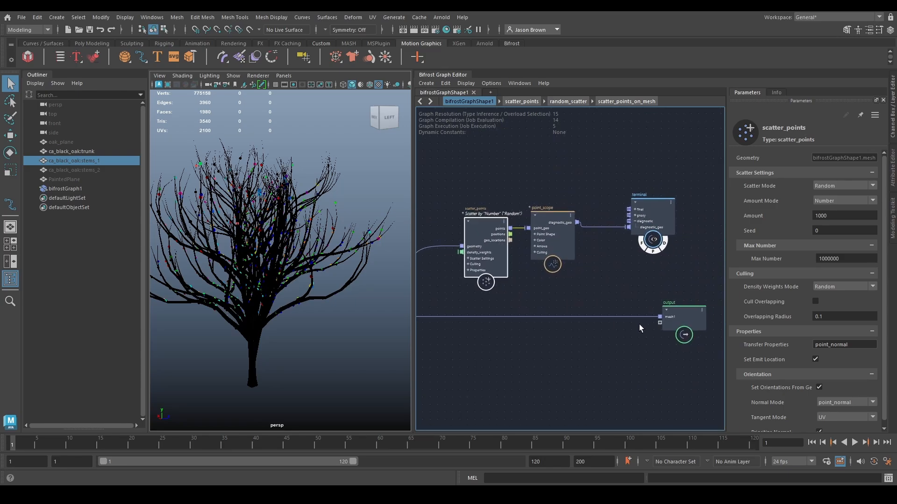
pyautogui.keyDown('alt'); pyautogui.moveTo(639, 324); pyautogui.dragTo(607, 333, button='middle'); pyautogui.keyUp('alt')
pyautogui.moveTo(638, 332); pyautogui.dragTo(612, 345)
pyautogui.keyDown('alt'); pyautogui.moveTo(612, 344); pyautogui.dragTo(637, 343, button='middle'); pyautogui.keyUp('alt')
pyautogui.moveTo(637, 233); pyautogui.dragTo(692, 227)
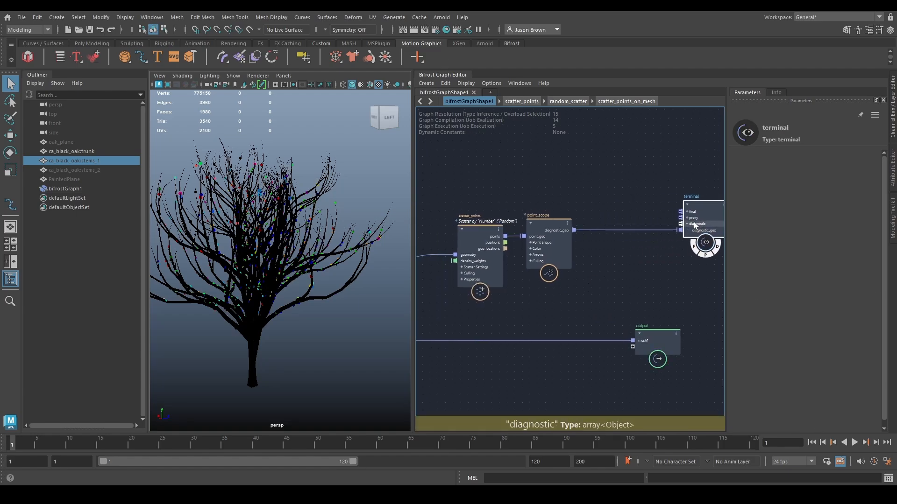
pyautogui.keyDown('alt'); pyautogui.moveTo(482, 276); pyautogui.dragTo(523, 274, button='middle'); pyautogui.keyUp('alt')
# Move point_scope closer to the terminal node and inspect the scattered point disks on the tree's branches.
pyautogui.keyDown('alt'); pyautogui.moveTo(223, 243); pyautogui.dragTo(250, 253, button='middle'); pyautogui.keyUp('alt')
pyautogui.keyDown('alt'); pyautogui.moveTo(250, 253); pyautogui.dragTo(318, 262, button='right'); pyautogui.keyUp('alt')
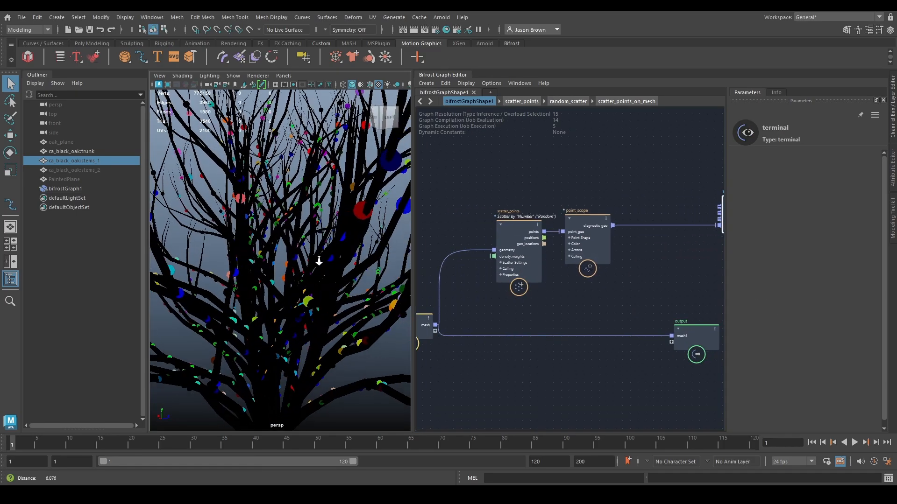
pyautogui.keyDown('alt'); pyautogui.moveTo(355, 215); pyautogui.dragTo(323, 212); pyautogui.keyUp('alt')
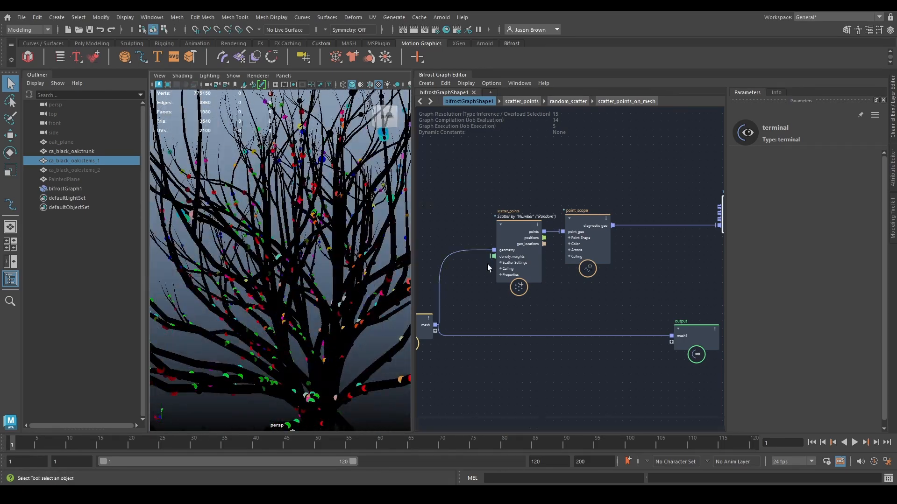
pyautogui.keyDown('alt'); pyautogui.moveTo(608, 290); pyautogui.dragTo(520, 296, button='middle'); pyautogui.keyUp('alt')
pyautogui.moveTo(506, 241); pyautogui.dragTo(567, 240)
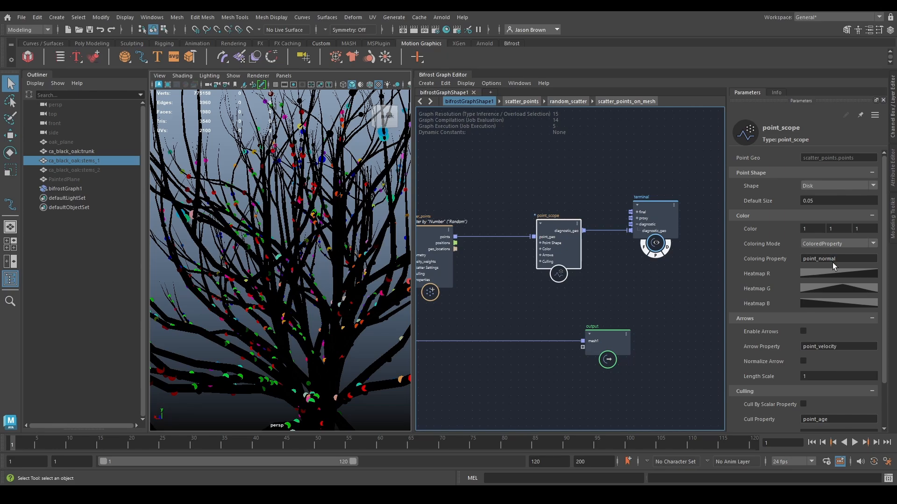
pyautogui.keyDown('alt'); pyautogui.moveTo(234, 253); pyautogui.dragTo(251, 255); pyautogui.keyUp('alt')
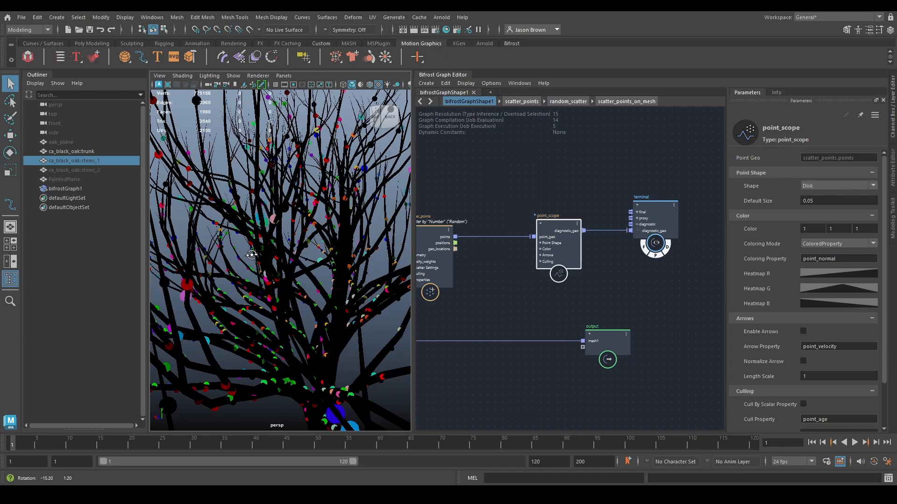
pyautogui.keyDown('alt'); pyautogui.moveTo(331, 287); pyautogui.dragTo(348, 254, button='middle'); pyautogui.keyUp('alt')
pyautogui.keyDown('alt'); pyautogui.moveTo(348, 254); pyautogui.dragTo(286, 257, button='right'); pyautogui.keyUp('alt')
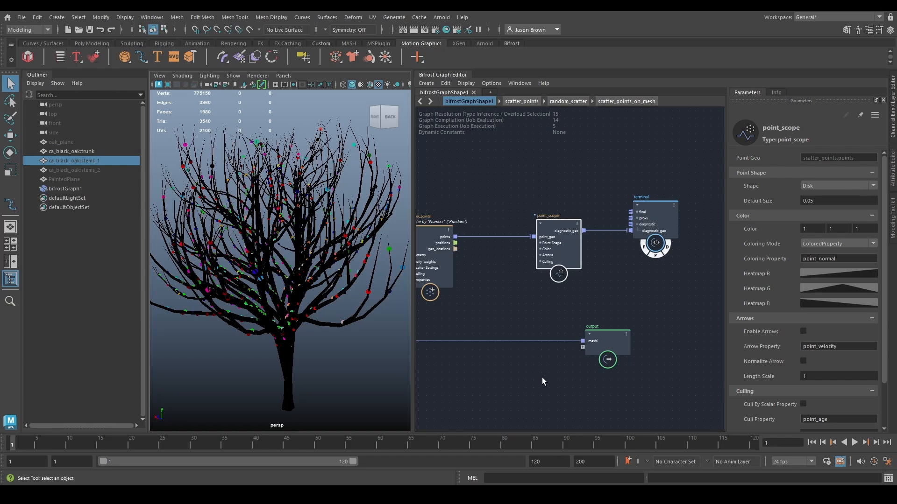
# Open the scatter_points node's documentation and read about its scatter mode, amount, culling, transfer property and orientation settings.
pyautogui.moveTo(527, 312); pyautogui.dragTo(626, 307, button='middle')
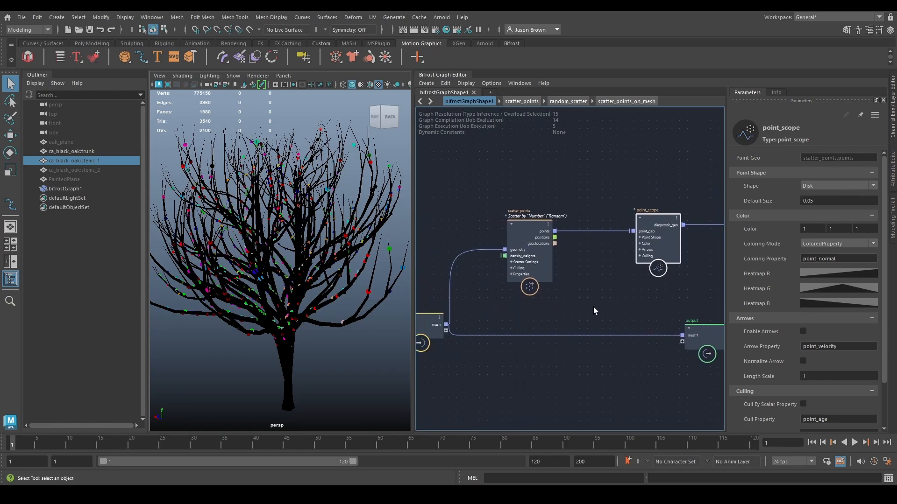
pyautogui.moveTo(564, 290); pyautogui.dragTo(569, 288, button='middle')
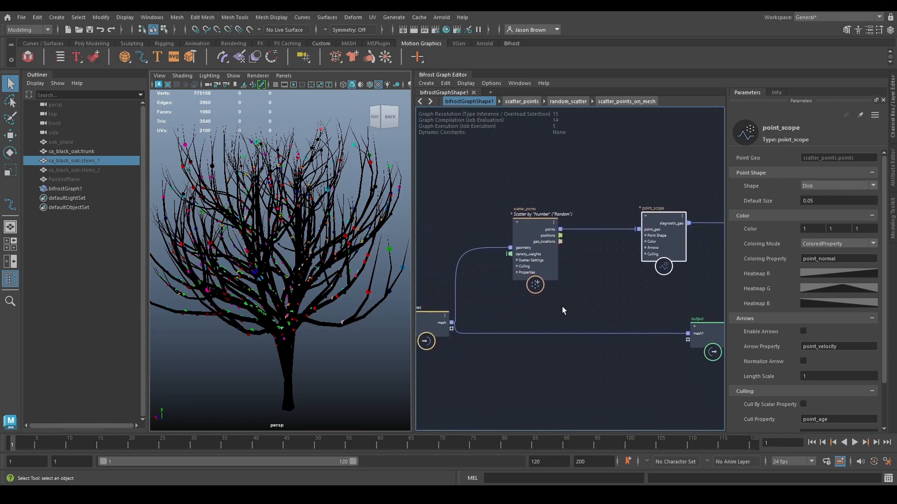
pyautogui.click(523, 222)
pyautogui.scroll(1, 523, 222)
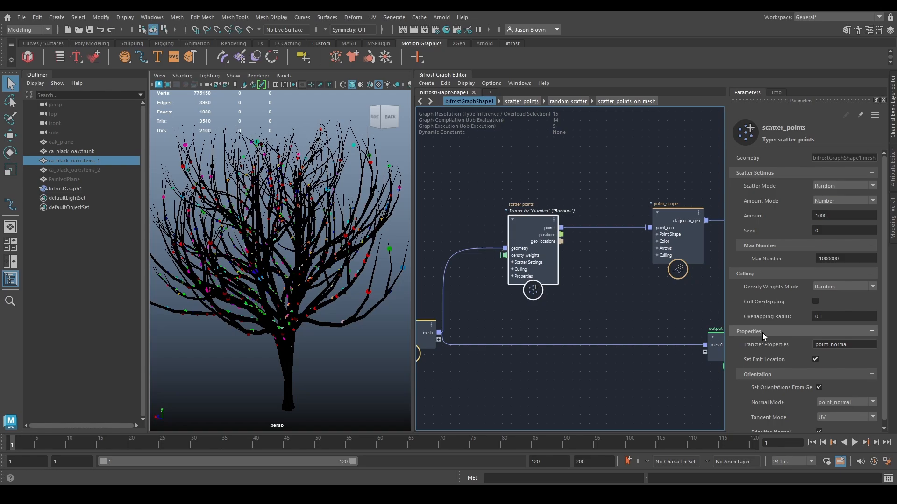
pyautogui.click(775, 92)
pyautogui.scroll(-10, 759, 335)
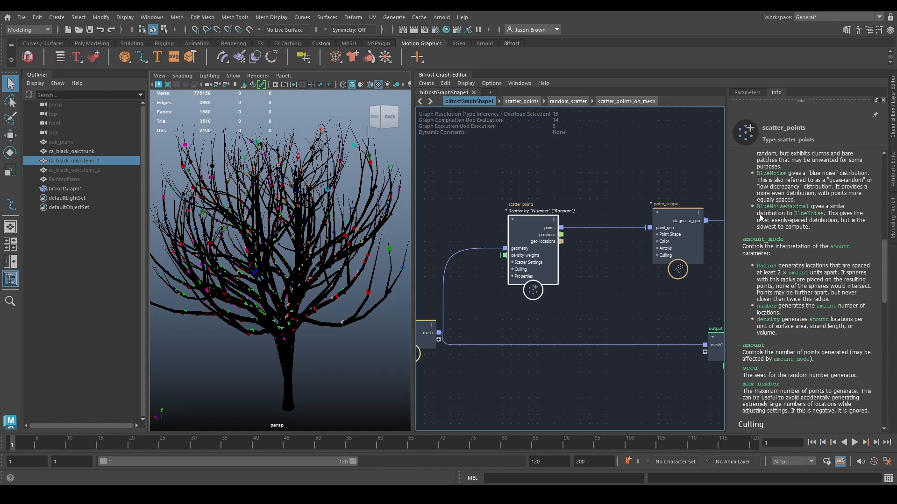
pyautogui.scroll(-6, 760, 217)
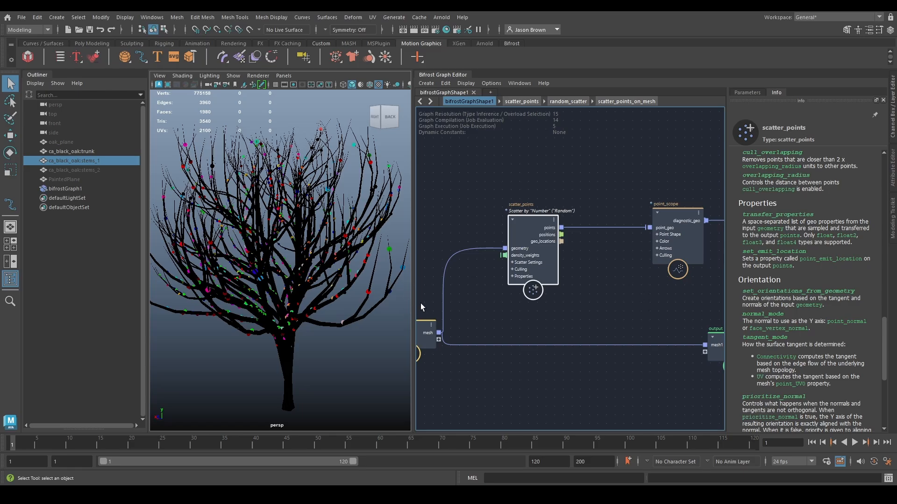
# Make room in the graph by moving output lower, terminal farther from point_scope, and point_scope above scatter_points, and display point_scope's parameters.
pyautogui.keyDown('alt'); pyautogui.moveTo(244, 301); pyautogui.dragTo(355, 280); pyautogui.keyUp('alt')
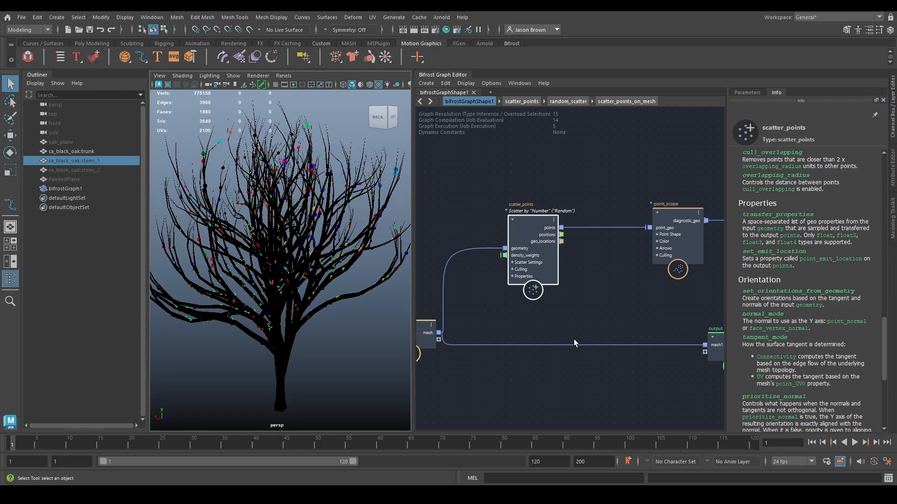
pyautogui.scroll(-3, 596, 215)
pyautogui.keyDown('alt'); pyautogui.moveTo(616, 264); pyautogui.dragTo(532, 256, button='middle'); pyautogui.keyUp('alt')
pyautogui.moveTo(598, 310); pyautogui.dragTo(555, 364)
pyautogui.keyDown('alt'); pyautogui.moveTo(579, 303); pyautogui.dragTo(545, 343, button='middle'); pyautogui.keyUp('alt')
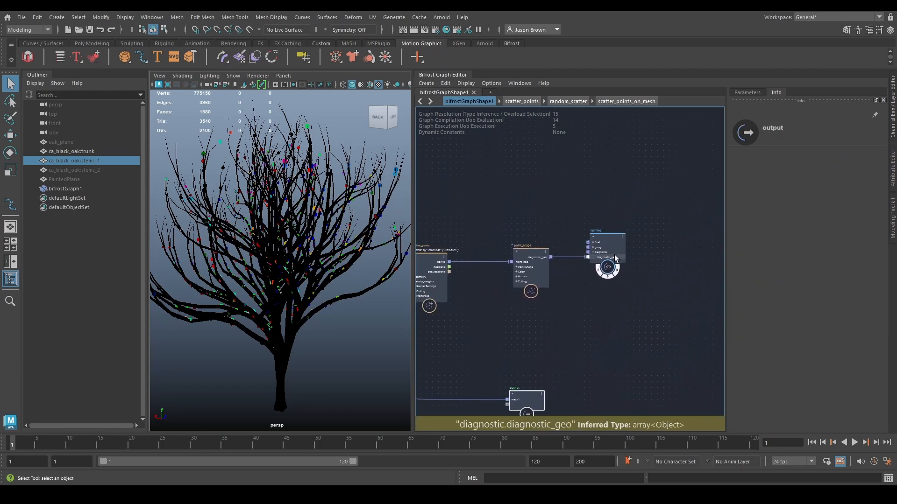
pyautogui.moveTo(615, 254); pyautogui.dragTo(720, 245)
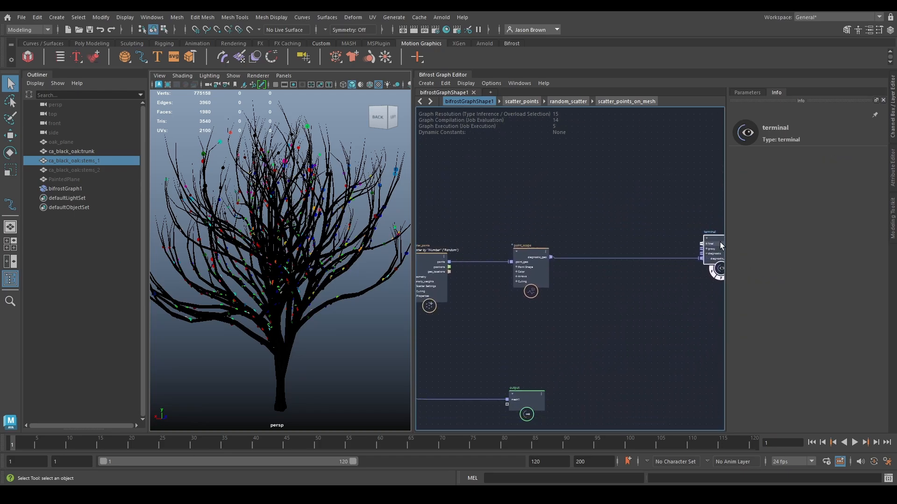
pyautogui.keyDown('alt'); pyautogui.moveTo(545, 273); pyautogui.dragTo(635, 286, button='middle'); pyautogui.keyUp('alt')
pyautogui.moveTo(635, 285); pyautogui.dragTo(638, 168)
pyautogui.keyDown('alt'); pyautogui.moveTo(592, 217); pyautogui.dragTo(596, 224, button='middle'); pyautogui.keyUp('alt')
pyautogui.keyDown('alt'); pyautogui.moveTo(225, 173); pyautogui.dragTo(677, 200); pyautogui.keyUp('alt')
pyautogui.click(745, 93)
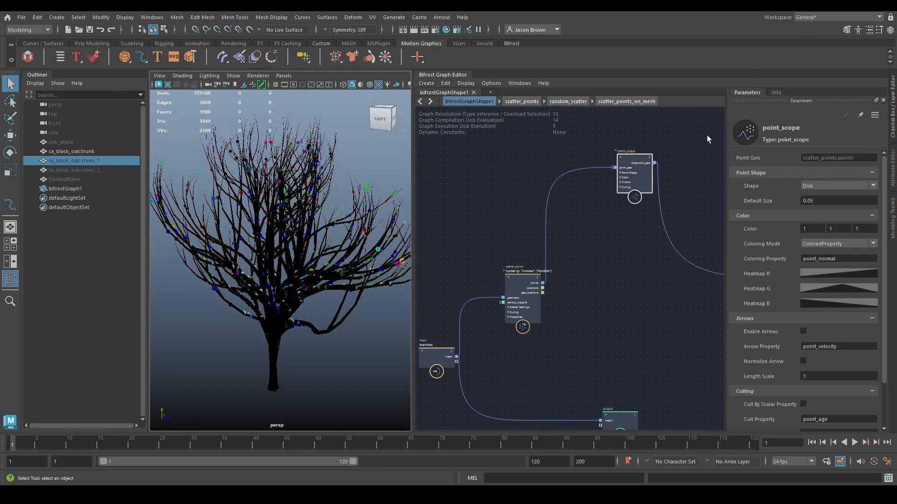
pyautogui.keyDown('alt'); pyautogui.moveTo(707, 136); pyautogui.dragTo(728, 120, button='middle'); pyautogui.keyUp('alt')
pyautogui.keyDown('alt'); pyautogui.moveTo(290, 234); pyautogui.dragTo(319, 234); pyautogui.keyUp('alt')
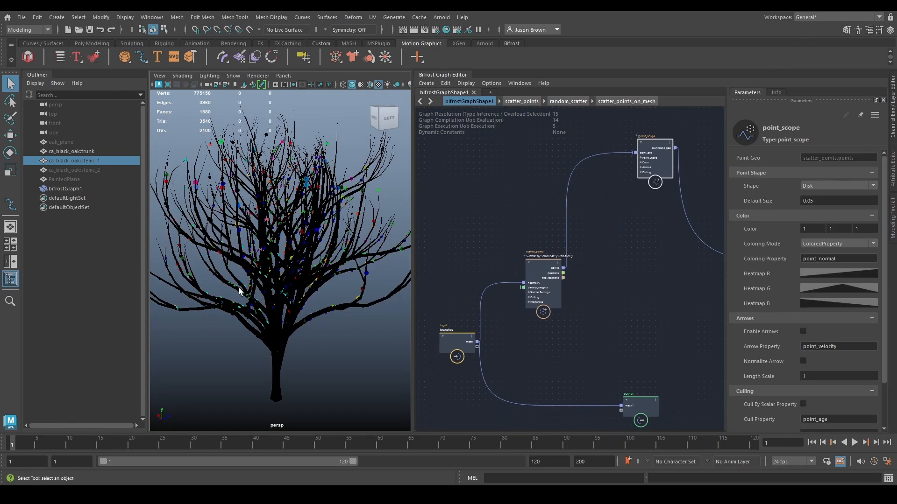
# Add a create_instances node fed by the points output of scatter_points.
pyautogui.keyDown('alt'); pyautogui.moveTo(582, 287); pyautogui.dragTo(551, 304, button='middle'); pyautogui.keyUp('alt')
pyautogui.scroll(2, 547, 294)
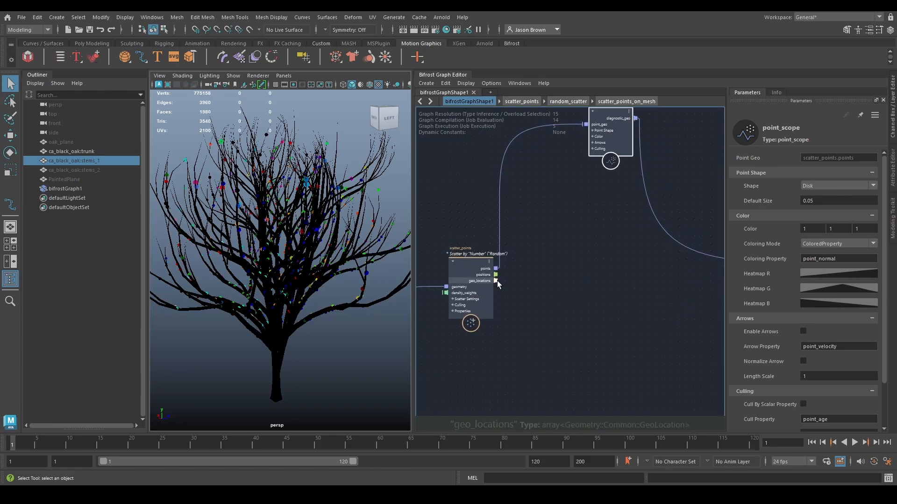
pyautogui.moveTo(495, 269); pyautogui.dragTo(600, 292)
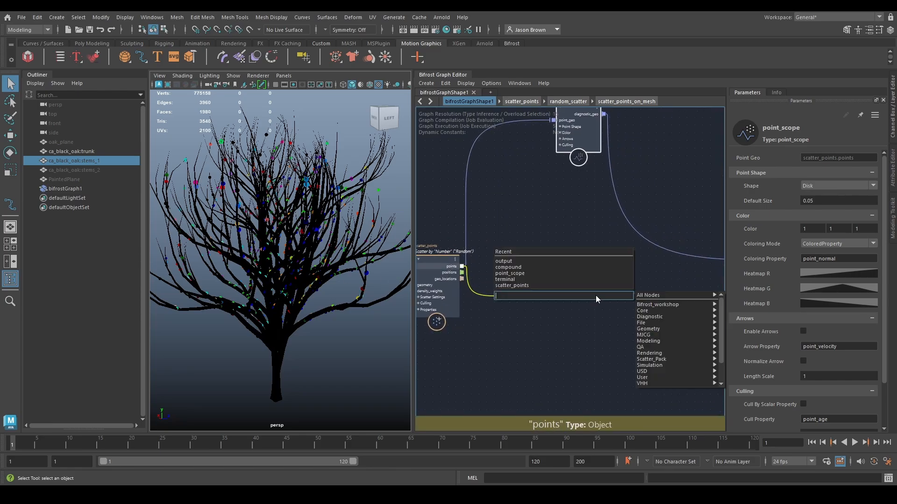
pyautogui.write('create')
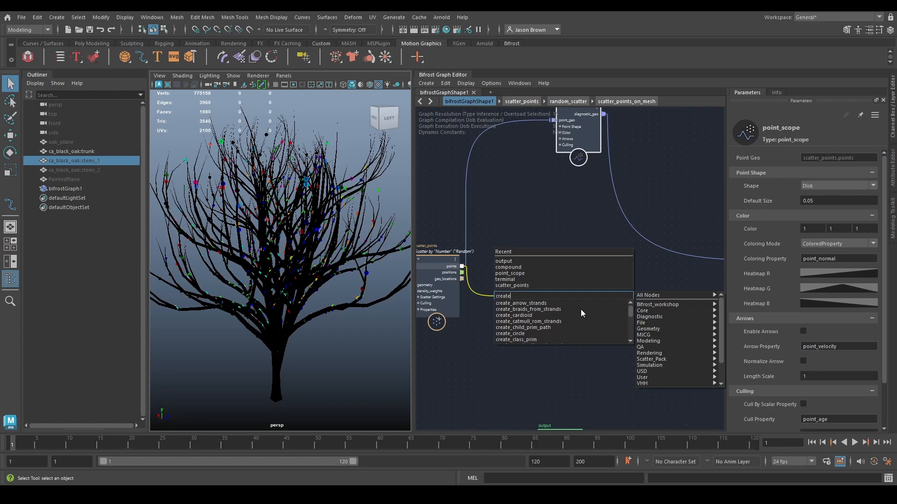
pyautogui.press('Down')
pyautogui.press('Down')
pyautogui.press('Up')
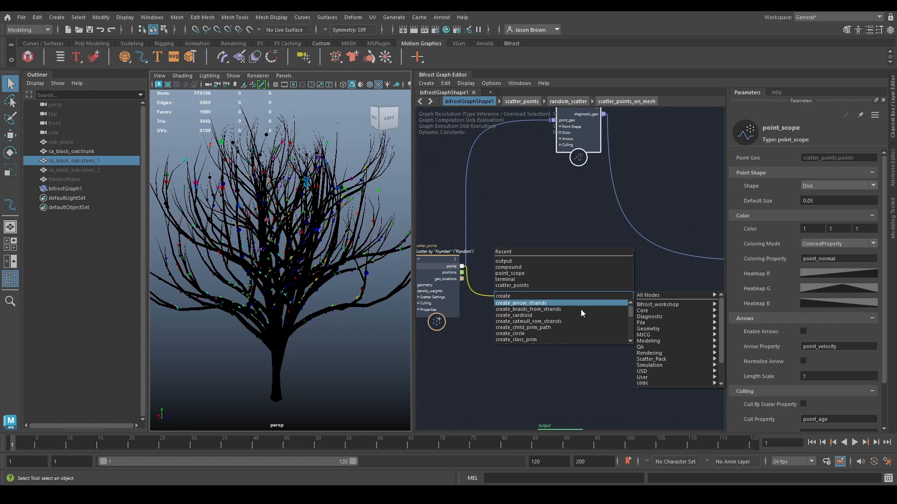
pyautogui.write('_instan')
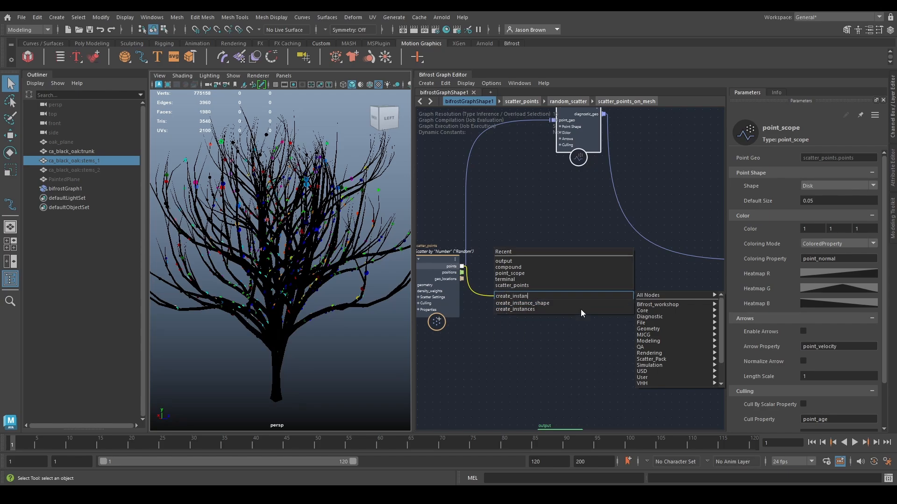
pyautogui.click(524, 309)
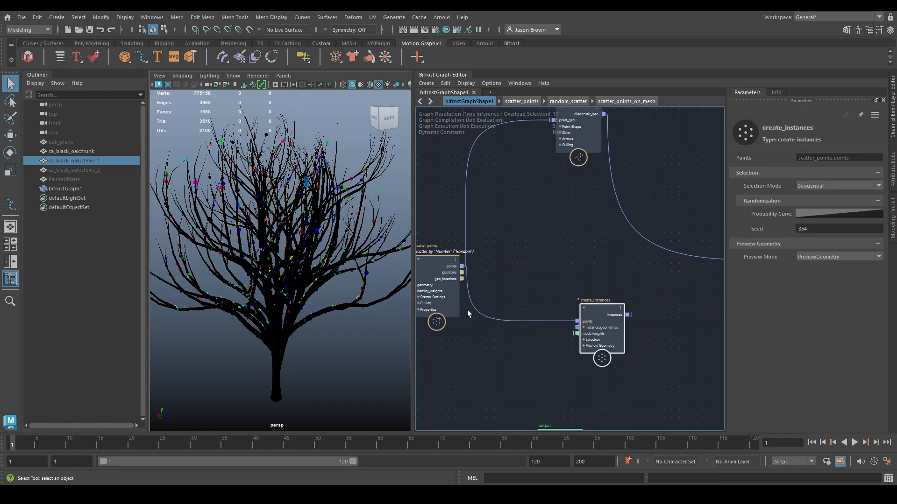
# Move create_instances closer to scatter_points and select the points connection between the two nodes.
pyautogui.keyDown('alt'); pyautogui.moveTo(508, 304); pyautogui.dragTo(512, 320, button='middle'); pyautogui.keyUp('alt')
pyautogui.moveTo(604, 338); pyautogui.dragTo(576, 309)
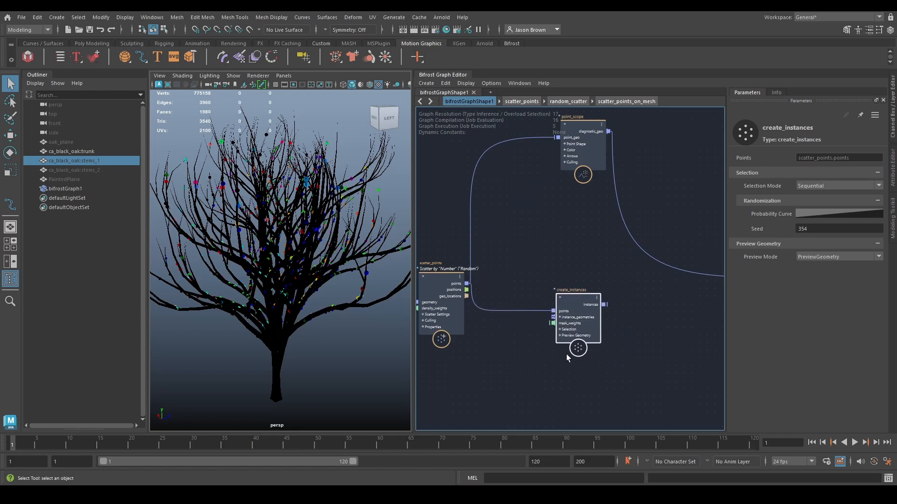
pyautogui.keyDown('alt'); pyautogui.moveTo(616, 346); pyautogui.dragTo(618, 306, button='middle'); pyautogui.keyUp('alt')
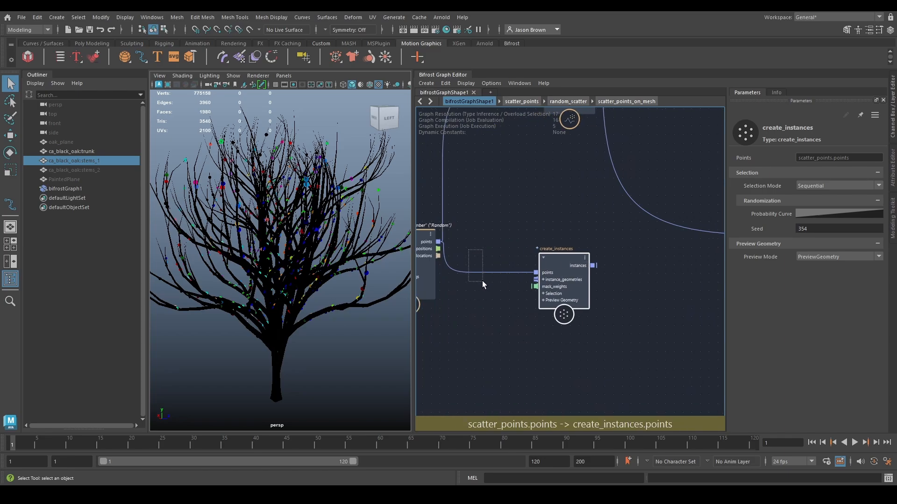
pyautogui.moveTo(482, 282); pyautogui.dragTo(486, 289)
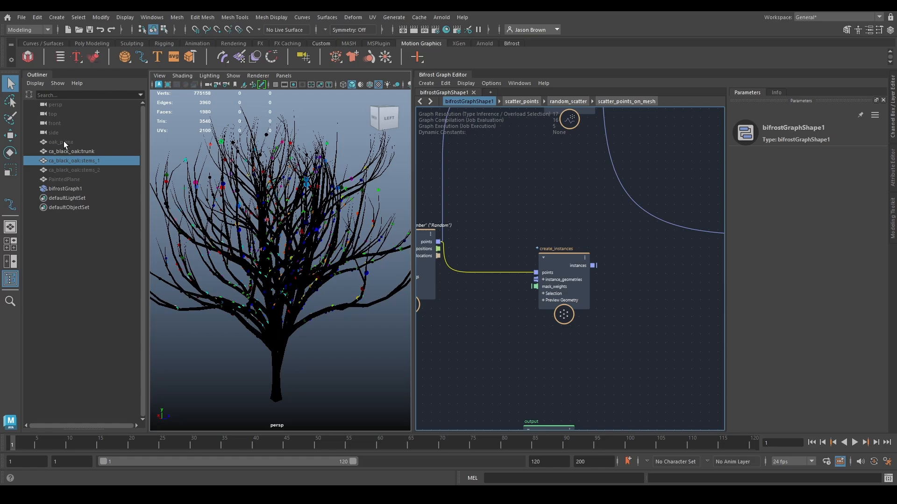
# Add oak_plane to the graph as an input and connect its mesh to create_instances' instance_geometries.
pyautogui.click(65, 143)
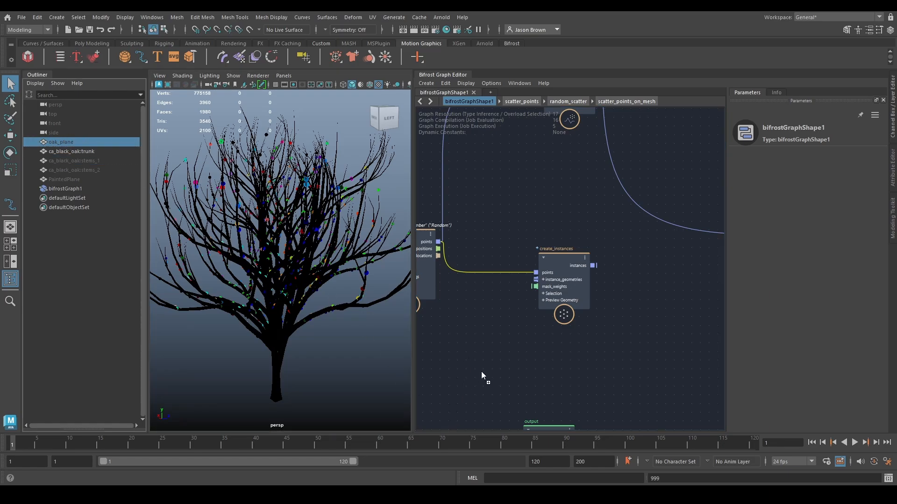
pyautogui.moveTo(481, 372); pyautogui.dragTo(481, 369)
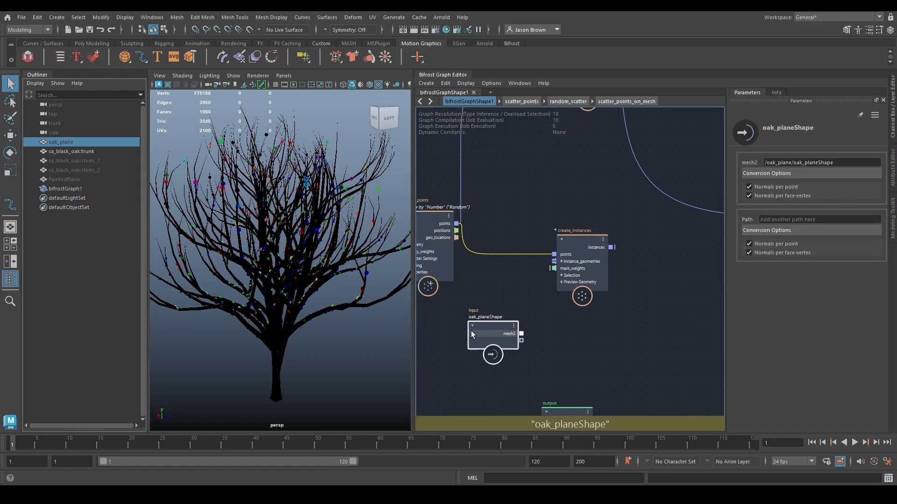
pyautogui.moveTo(471, 333); pyautogui.dragTo(563, 264)
# Connect create_instances' instances output to the terminal's diagnostic_geo port in place of point_scope, and inspect the leaf instances on the tree.
pyautogui.keyDown('alt'); pyautogui.moveTo(603, 289); pyautogui.dragTo(478, 370, button='middle'); pyautogui.keyUp('alt')
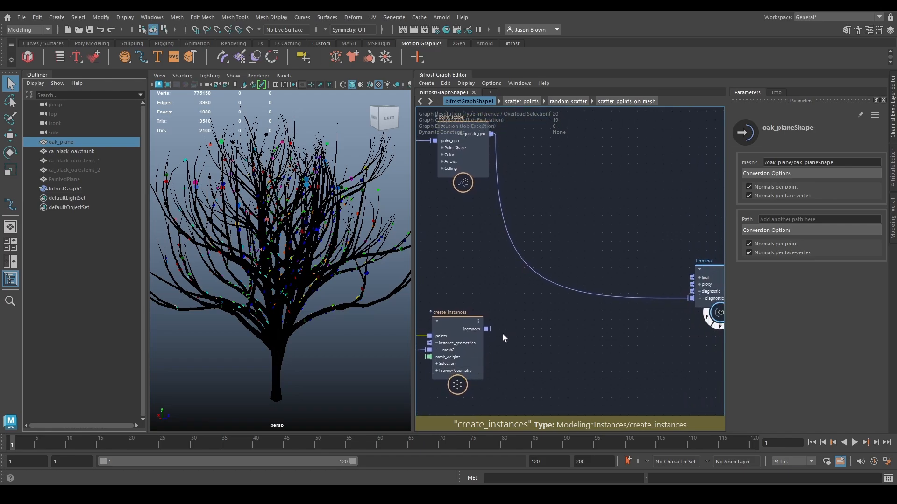
pyautogui.moveTo(486, 330); pyautogui.dragTo(691, 298)
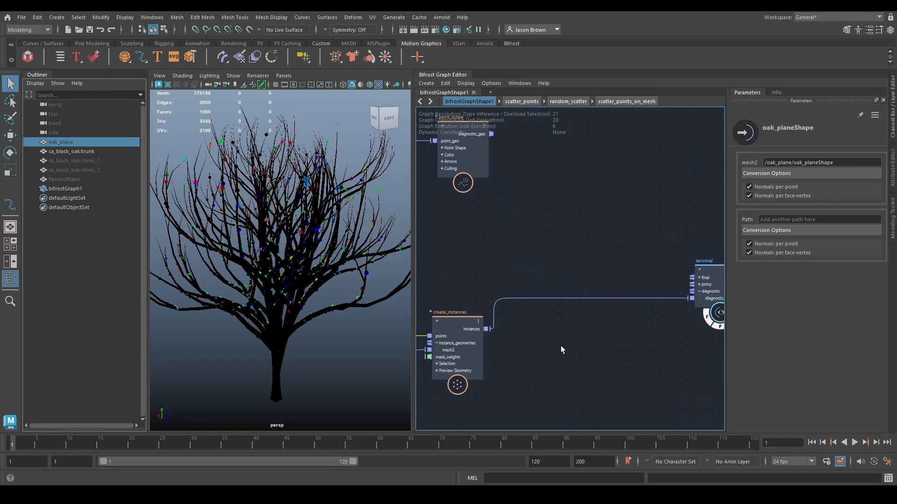
pyautogui.keyDown('alt'); pyautogui.moveTo(179, 276); pyautogui.dragTo(313, 286); pyautogui.keyUp('alt')
pyautogui.moveTo(313, 286)
pyautogui.keyDown('alt'); pyautogui.mouseDown(button='right')
pyautogui.moveTo(362, 293)
pyautogui.moveTo(295, 290)
pyautogui.mouseUp(button='right'); pyautogui.keyUp('alt')
pyautogui.keyDown('alt'); pyautogui.moveTo(295, 290); pyautogui.dragTo(270, 294); pyautogui.keyUp('alt')
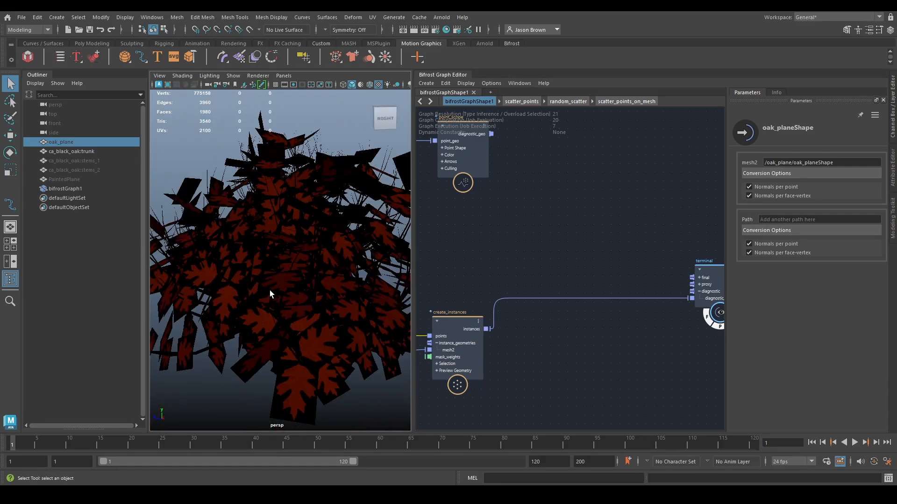
pyautogui.scroll(-5, 276, 288)
pyautogui.scroll(5, 273, 289)
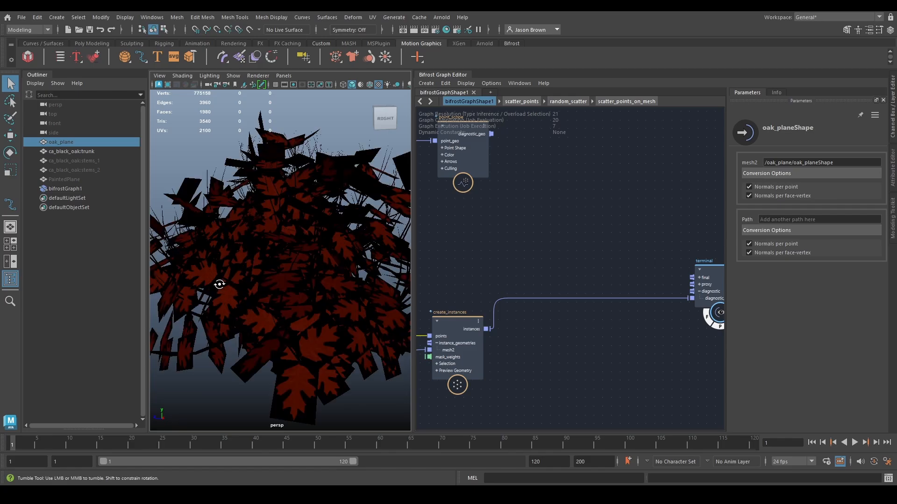
pyautogui.keyDown('alt'); pyautogui.moveTo(219, 284); pyautogui.dragTo(314, 247); pyautogui.keyUp('alt')
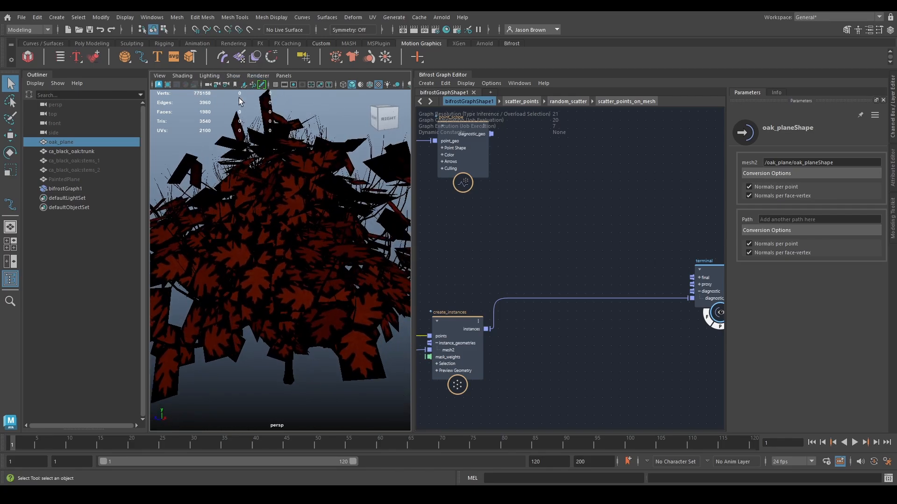
# Set the viewport's Hardware Renderer 2.0 transparency algorithm to Alpha Cut and move the settings window clear of the tree.
pyautogui.click(250, 75)
pyautogui.click(312, 90)
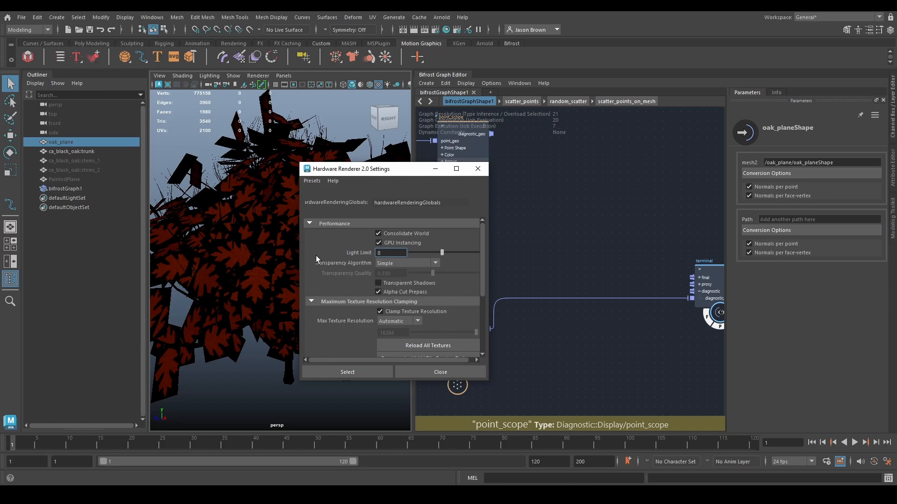
pyautogui.click(396, 264)
pyautogui.click(399, 305)
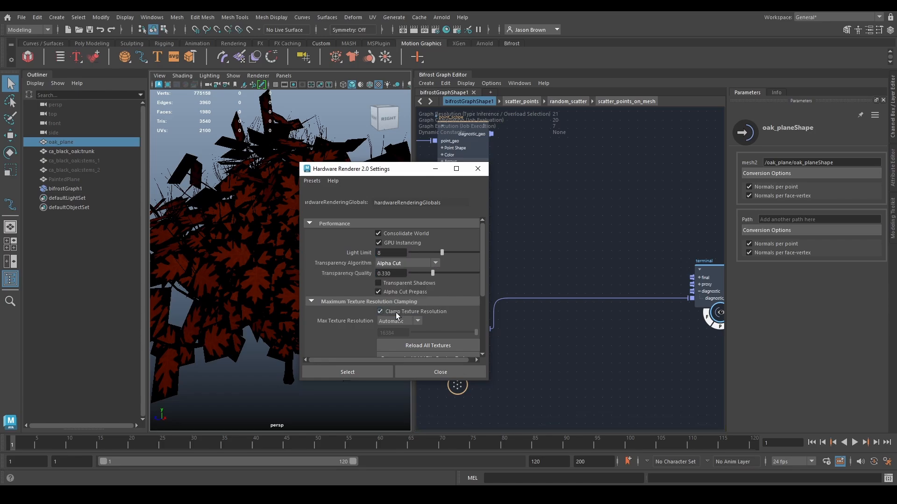
pyautogui.moveTo(400, 169); pyautogui.dragTo(641, 157)
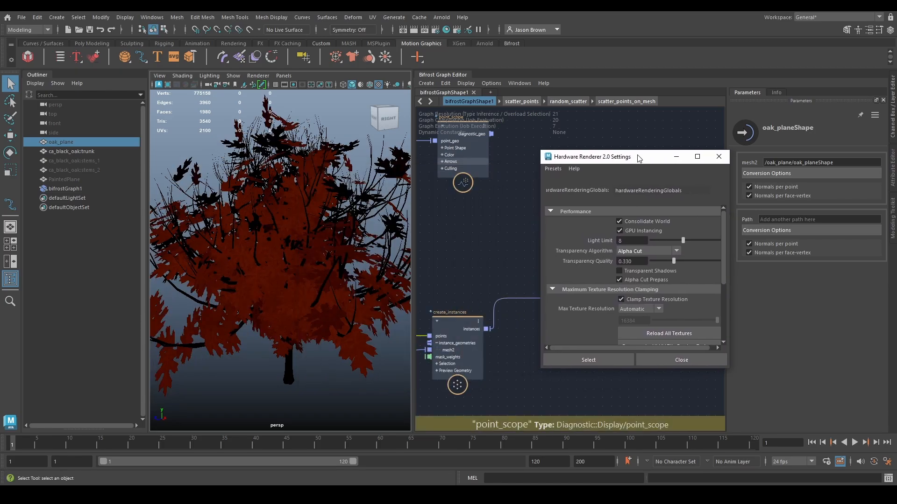
# Inspect the leaf cutouts on the tree from several angles and distances, and close the renderer settings window.
pyautogui.keyDown('alt'); pyautogui.moveTo(243, 255); pyautogui.dragTo(310, 218); pyautogui.keyUp('alt')
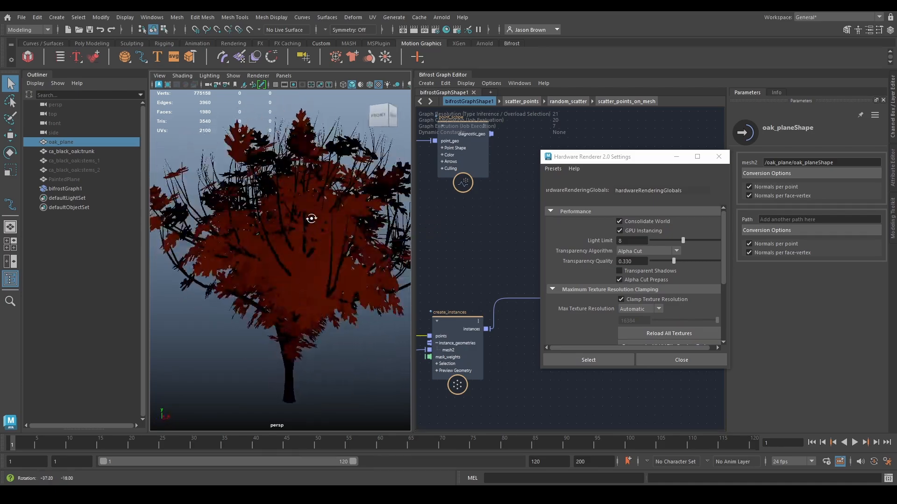
pyautogui.keyDown('alt'); pyautogui.moveTo(310, 218); pyautogui.dragTo(376, 232, button='right'); pyautogui.keyUp('alt')
pyautogui.keyDown('alt'); pyautogui.moveTo(377, 232); pyautogui.dragTo(306, 230); pyautogui.keyUp('alt')
pyautogui.moveTo(660, 161); pyautogui.dragTo(629, 165)
pyautogui.click(687, 161)
pyautogui.keyDown('alt'); pyautogui.moveTo(291, 274); pyautogui.dragTo(378, 266); pyautogui.keyUp('alt')
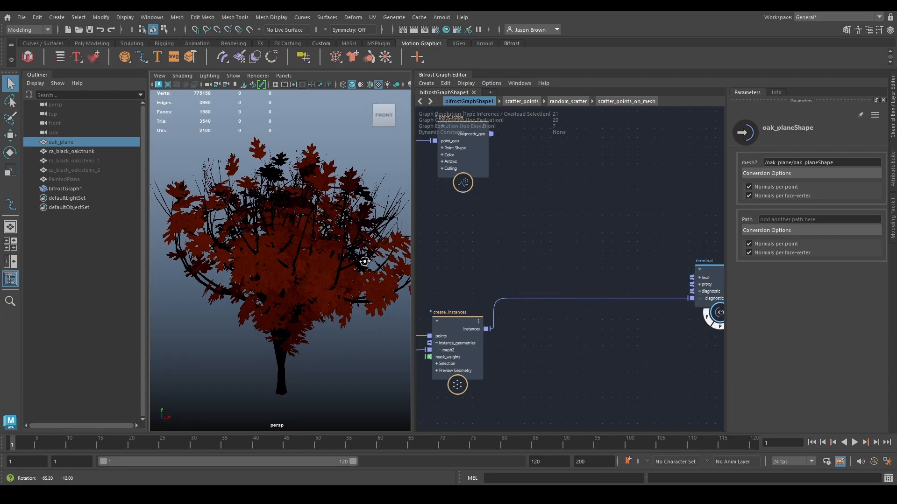
pyautogui.keyDown('alt'); pyautogui.moveTo(374, 266); pyautogui.dragTo(322, 268, button='right'); pyautogui.keyUp('alt')
pyautogui.keyDown('alt'); pyautogui.moveTo(327, 267); pyautogui.dragTo(260, 276); pyautogui.keyUp('alt')
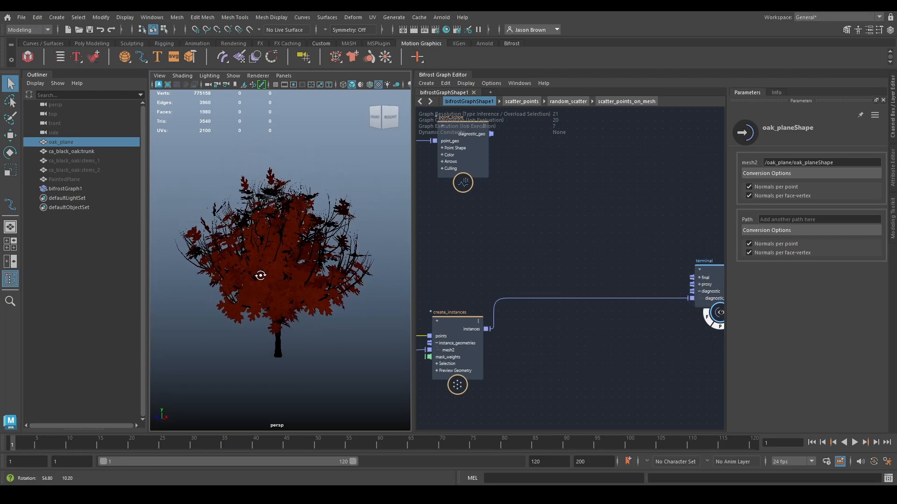
pyautogui.keyDown('alt'); pyautogui.moveTo(261, 275); pyautogui.dragTo(280, 259, button='right'); pyautogui.keyUp('alt')
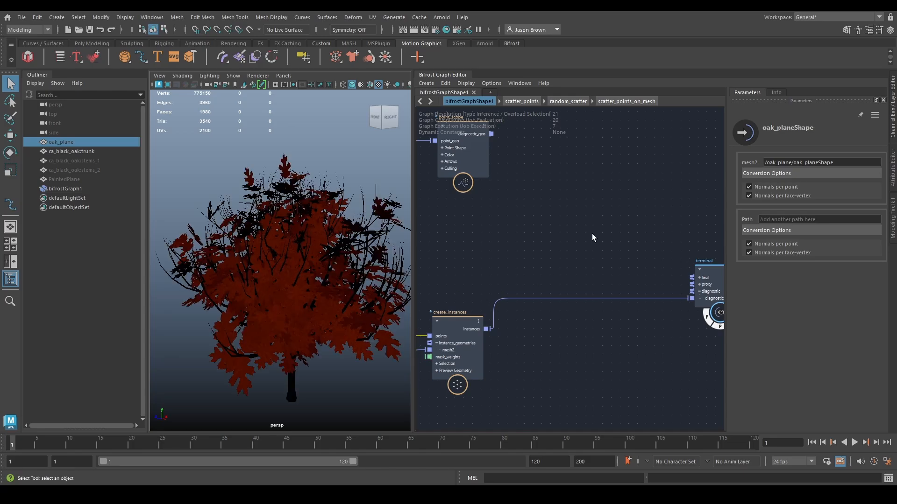
# Rearrange the graph by raising scatter_points, moving create_instances farther from it, and placing the oak_planeShape input beside create_instances.
pyautogui.keyDown('alt'); pyautogui.moveTo(456, 266); pyautogui.dragTo(658, 263, button='middle'); pyautogui.keyUp('alt')
pyautogui.moveTo(536, 306); pyautogui.dragTo(527, 255)
pyautogui.keyDown('alt'); pyautogui.moveTo(621, 267); pyautogui.dragTo(546, 242, button='middle'); pyautogui.keyUp('alt')
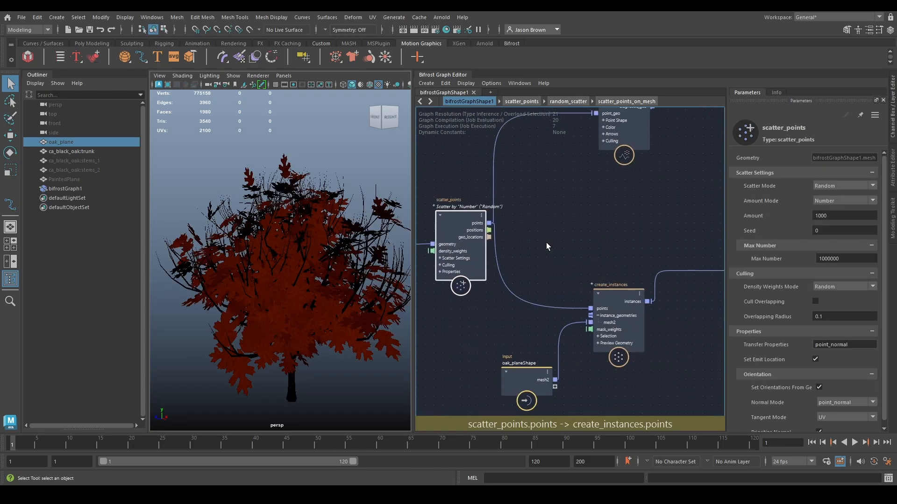
pyautogui.moveTo(605, 303); pyautogui.dragTo(668, 311)
pyautogui.keyDown('alt'); pyautogui.moveTo(649, 326); pyautogui.dragTo(643, 307, button='middle'); pyautogui.keyUp('alt')
pyautogui.moveTo(521, 362); pyautogui.dragTo(593, 345)
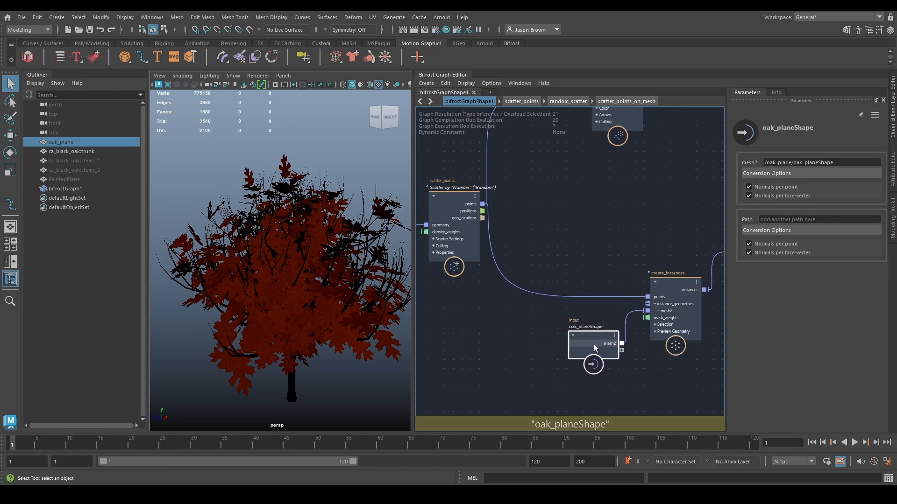
# Reposition the disconnected point_scope node higher in the graph and closer to scatter_points.
pyautogui.keyDown('alt'); pyautogui.moveTo(607, 170); pyautogui.dragTo(481, 274, button='middle'); pyautogui.keyUp('alt')
pyautogui.moveTo(480, 195); pyautogui.dragTo(513, 191)
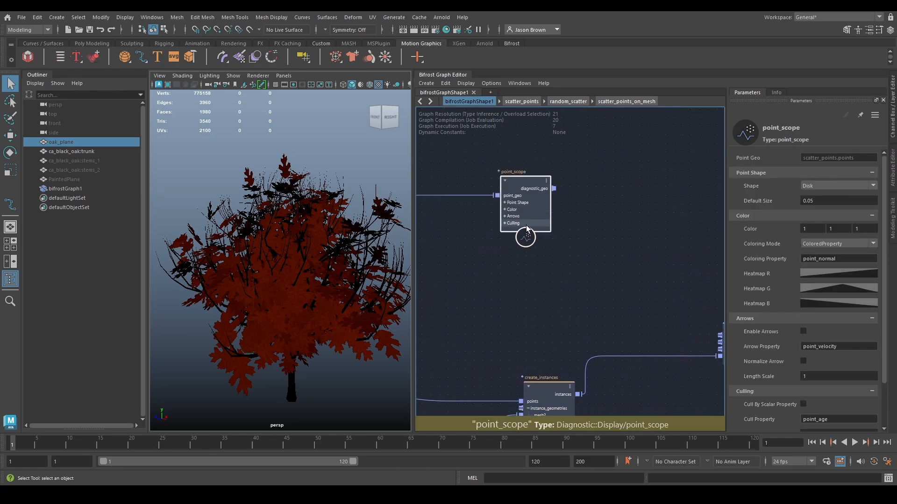
pyautogui.keyDown('alt'); pyautogui.moveTo(526, 225); pyautogui.dragTo(476, 241, button='middle'); pyautogui.keyUp('alt')
pyautogui.keyDown('alt'); pyautogui.moveTo(532, 277); pyautogui.dragTo(527, 259, button='middle'); pyautogui.keyUp('alt')
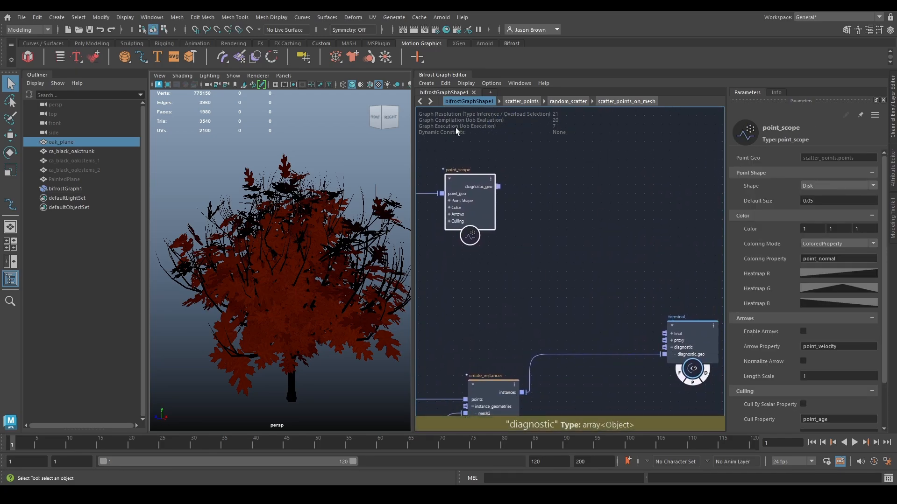
pyautogui.keyDown('alt'); pyautogui.moveTo(457, 130); pyautogui.dragTo(550, 127, button='middle'); pyautogui.keyUp('alt')
pyautogui.moveTo(571, 203); pyautogui.dragTo(456, 174)
pyautogui.keyDown('alt'); pyautogui.moveTo(482, 244); pyautogui.dragTo(534, 227, button='middle'); pyautogui.keyUp('alt')
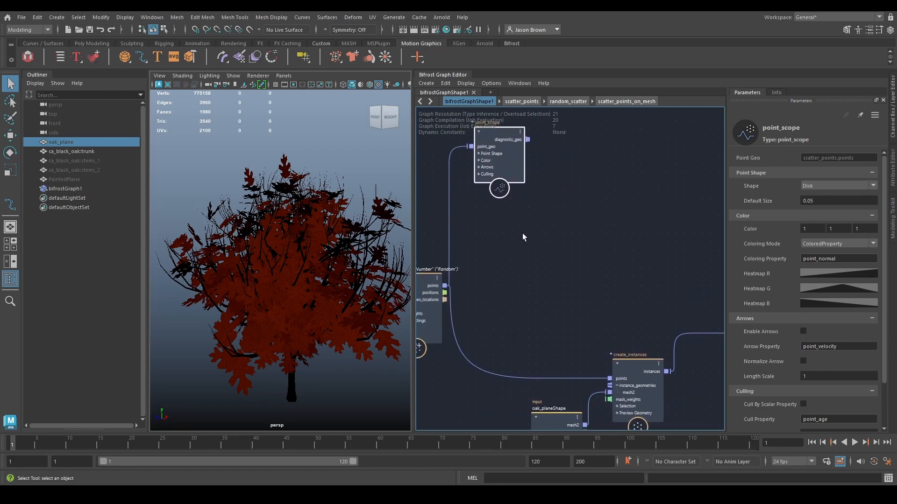
# Set the Amount of the scatter_points node to 2000 and check the leaf coverage around the tree.
pyautogui.keyDown('alt'); pyautogui.moveTo(355, 281); pyautogui.dragTo(393, 288); pyautogui.keyUp('alt')
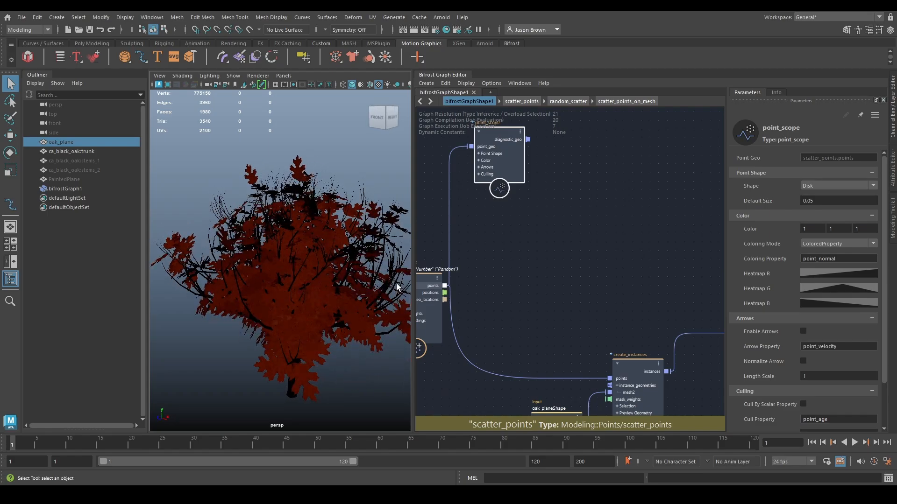
pyautogui.keyDown('alt'); pyautogui.moveTo(536, 262); pyautogui.dragTo(612, 253, button='middle'); pyautogui.keyUp('alt')
pyautogui.click(484, 271)
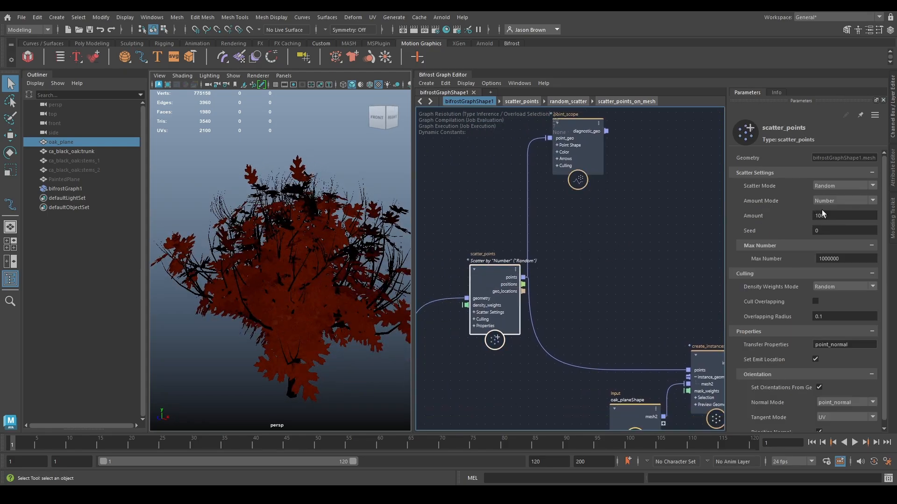
pyautogui.keyDown('alt'); pyautogui.moveTo(369, 234); pyautogui.dragTo(303, 251); pyautogui.keyUp('alt')
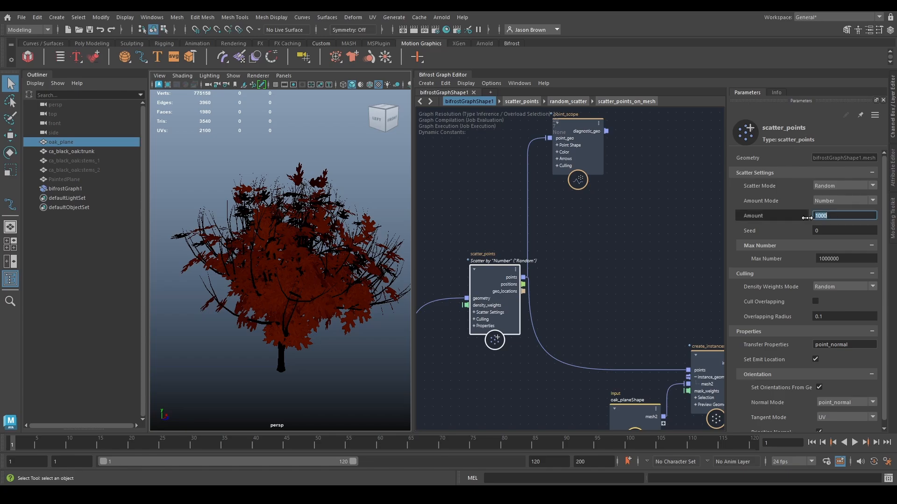
pyautogui.press('Return')
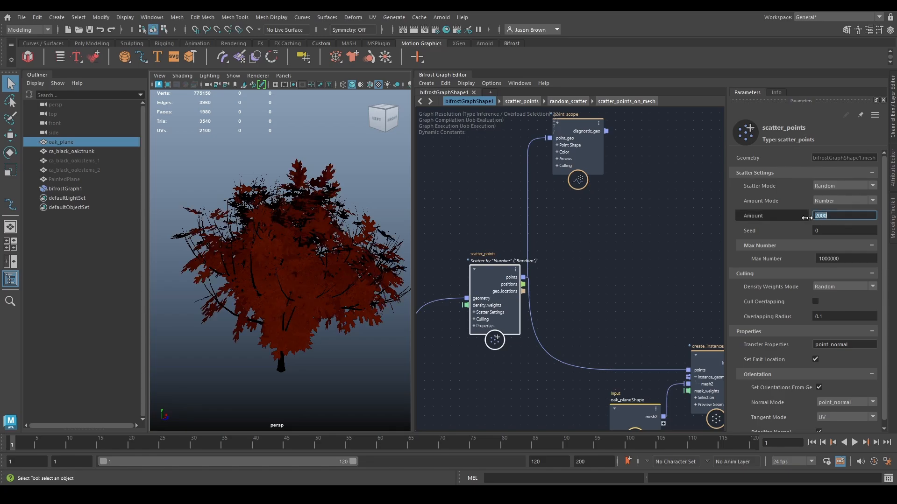
pyautogui.keyDown('alt'); pyautogui.moveTo(397, 283); pyautogui.dragTo(252, 278); pyautogui.keyUp('alt')
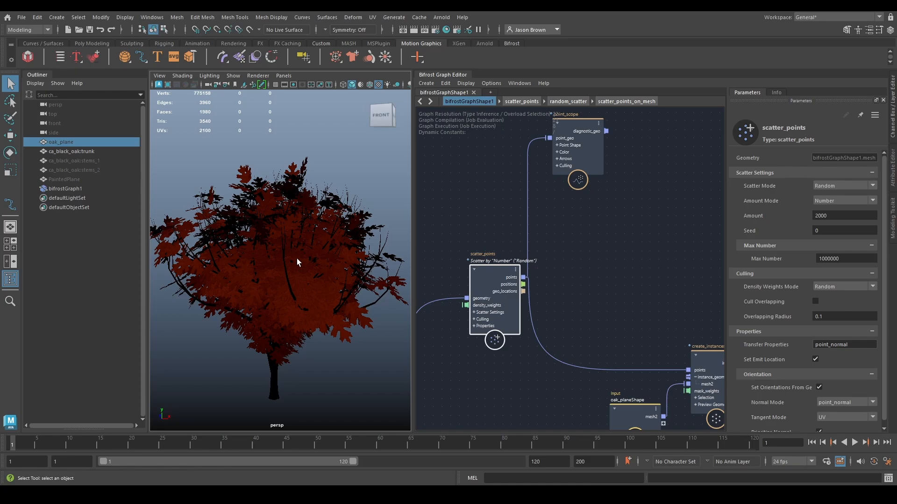
# Set the viewport's Hardware Renderer 2.0 transparency algorithm to Object Sorting and close the settings window.
pyautogui.click(257, 76)
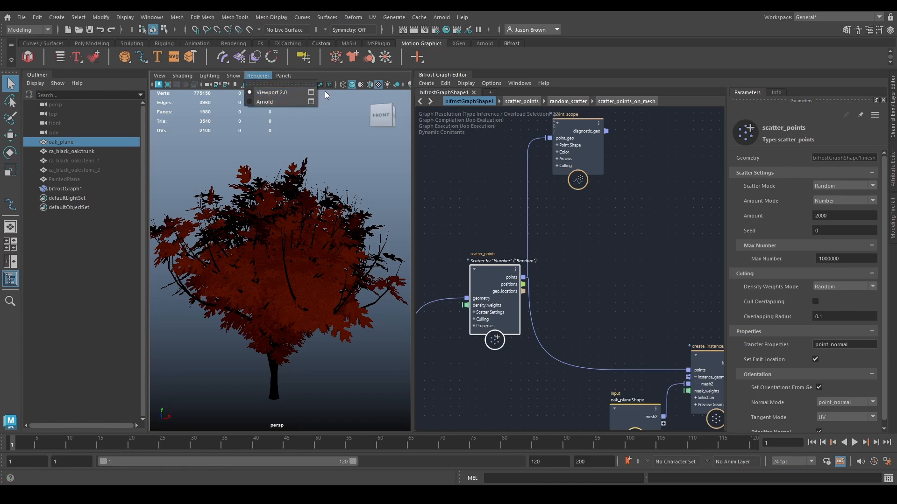
pyautogui.click(311, 96)
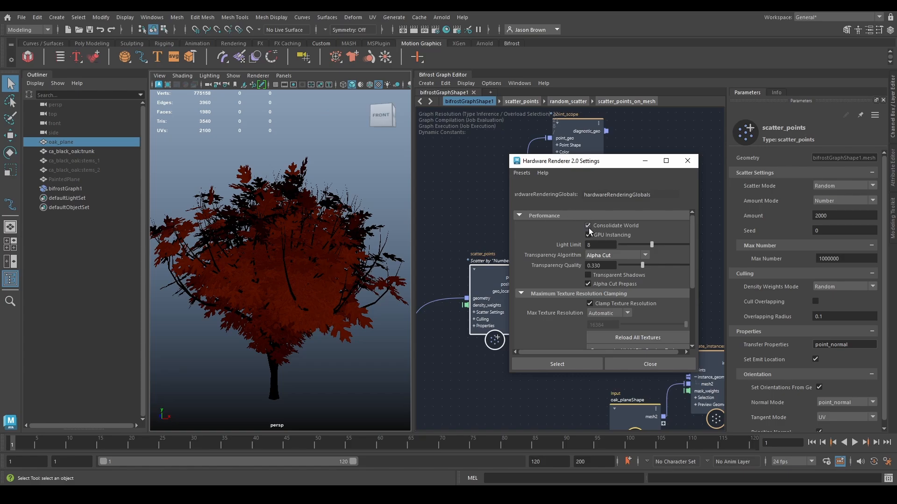
pyautogui.click(627, 260)
pyautogui.click(620, 277)
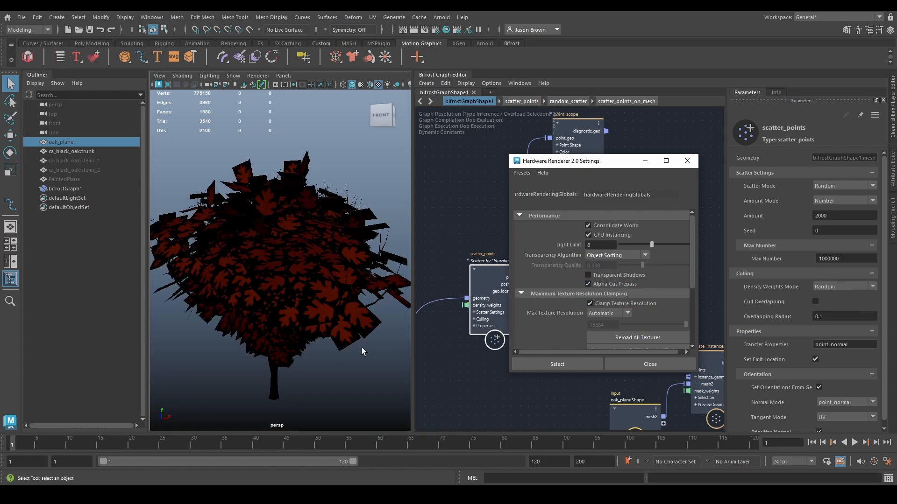
pyautogui.keyDown('alt'); pyautogui.moveTo(285, 320); pyautogui.dragTo(346, 280); pyautogui.keyUp('alt')
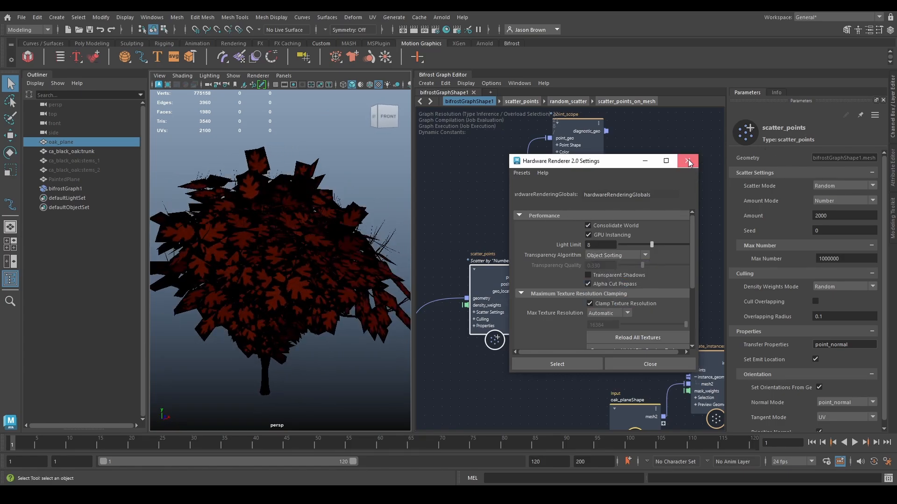
pyautogui.click(688, 161)
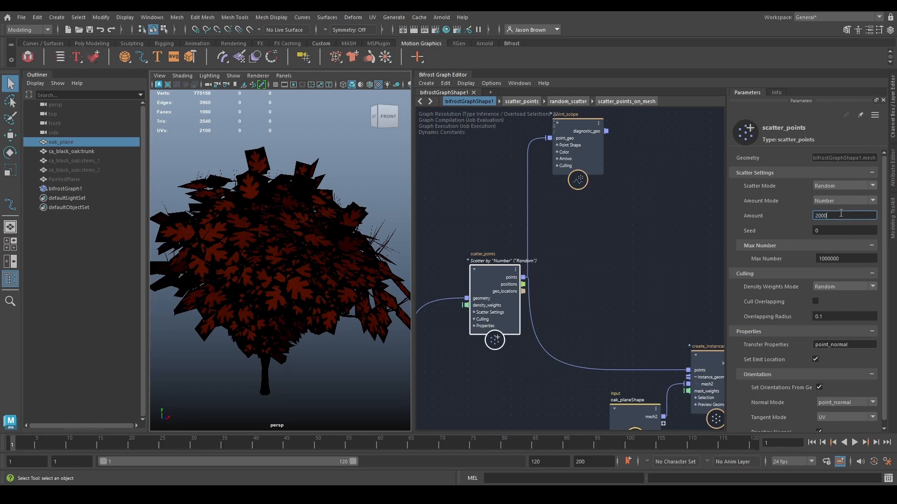
# Set the Amount of scatter_points to 20000 and view the denser foliage from behind.
pyautogui.write('0')
pyautogui.press('Return')
pyautogui.keyDown('alt'); pyautogui.moveTo(234, 238); pyautogui.dragTo(355, 196); pyautogui.keyUp('alt')
# Try the Alpha Cut transparency algorithm in the Hardware Renderer 2.0 settings and orbit around the tree.
pyautogui.click(258, 75)
pyautogui.click(310, 92)
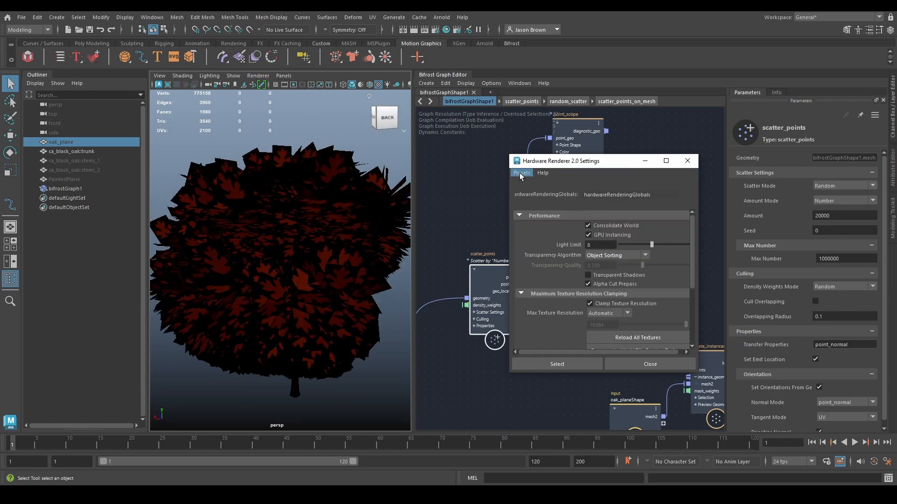
pyautogui.moveTo(586, 163); pyautogui.dragTo(518, 135)
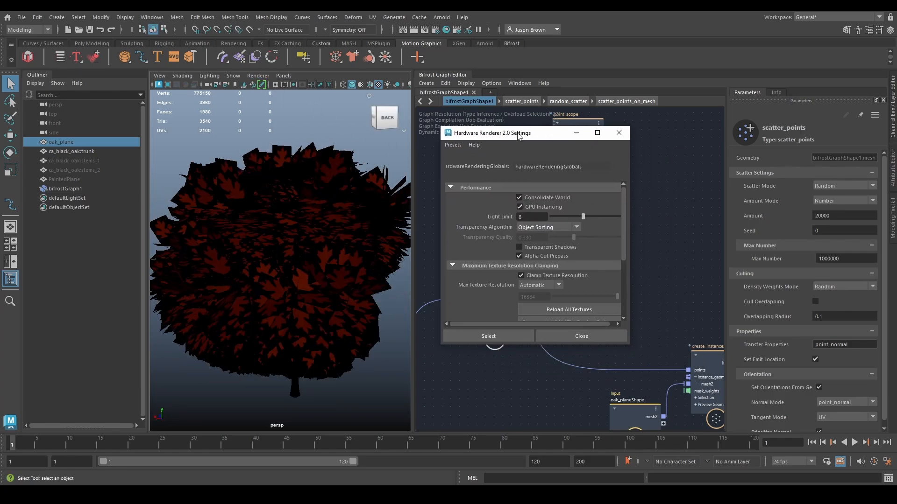
pyautogui.click(551, 227)
pyautogui.click(551, 265)
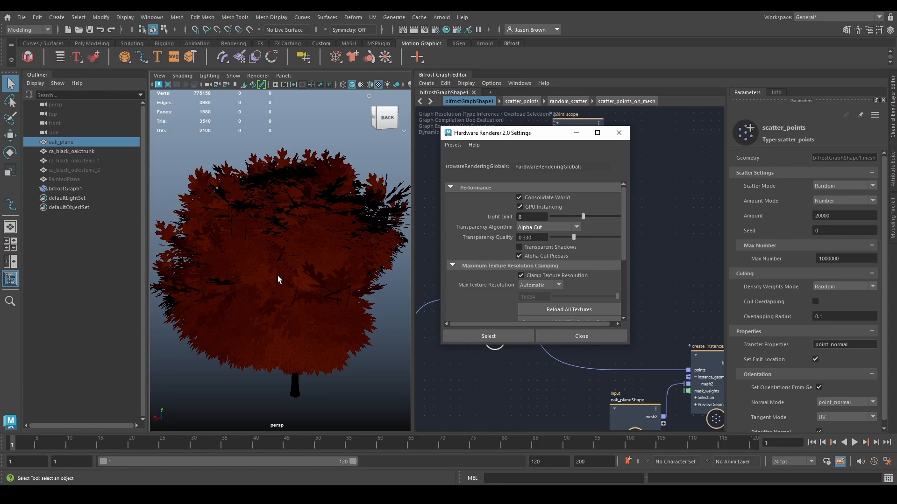
pyautogui.keyDown('alt'); pyautogui.moveTo(277, 276); pyautogui.dragTo(278, 276); pyautogui.keyUp('alt')
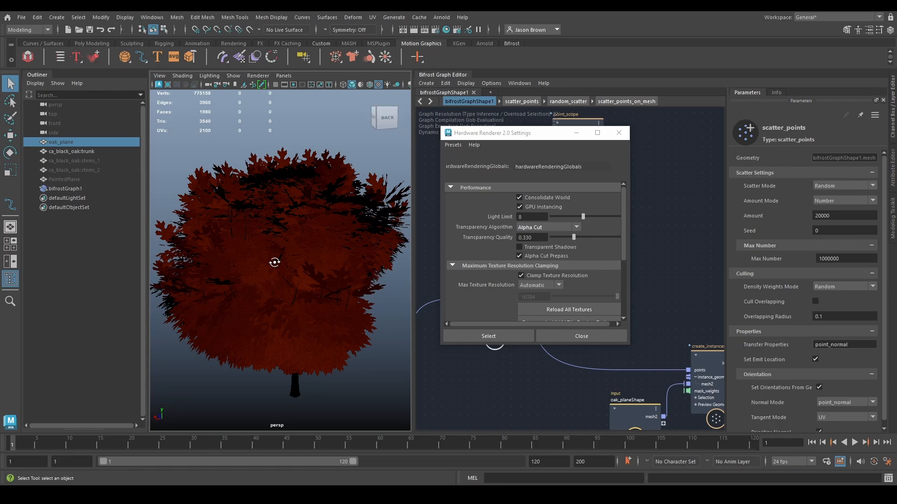
pyautogui.keyDown('alt'); pyautogui.moveTo(274, 264); pyautogui.dragTo(277, 268); pyautogui.keyUp('alt')
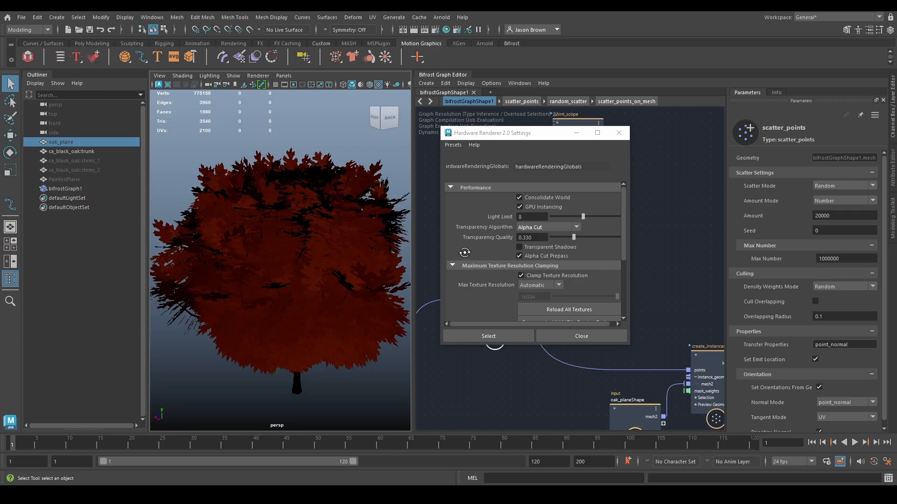
pyautogui.keyDown('alt'); pyautogui.moveTo(464, 252); pyautogui.dragTo(464, 255); pyautogui.keyUp('alt')
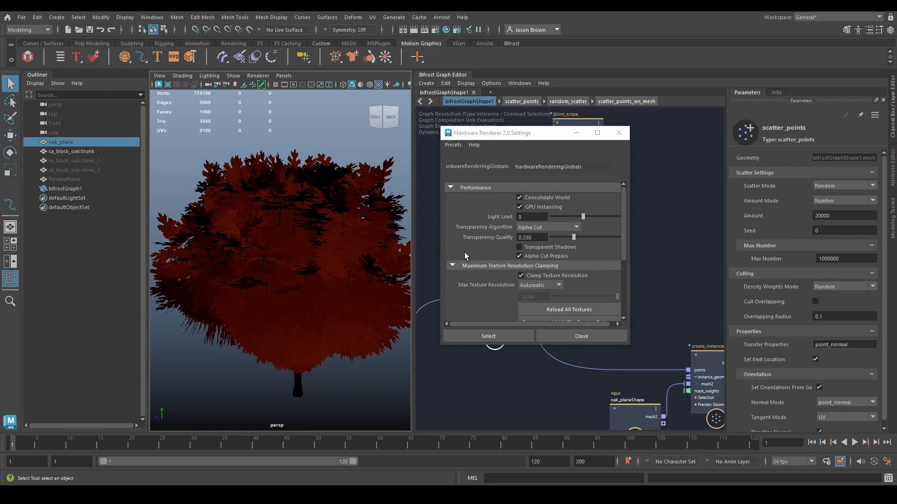
# Set the transparency algorithm to Object Sorting, check the tree, and minimise the renderer settings window.
pyautogui.click(552, 227)
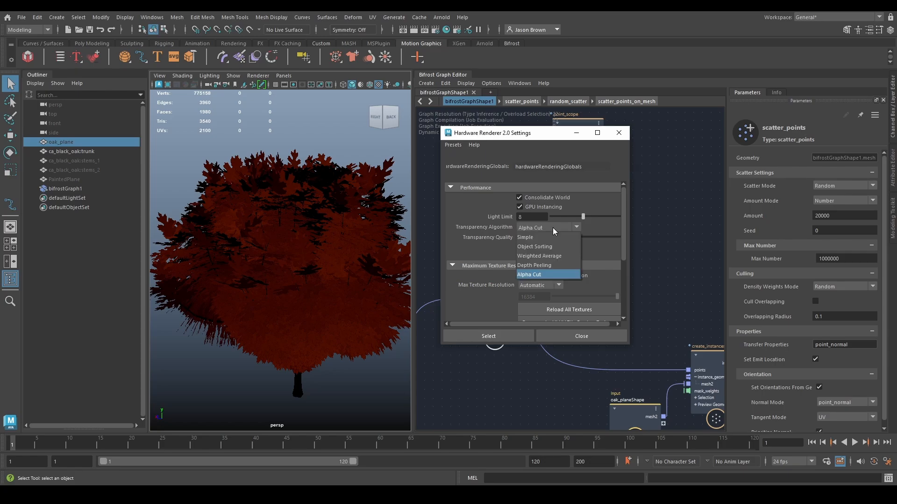
pyautogui.click(545, 247)
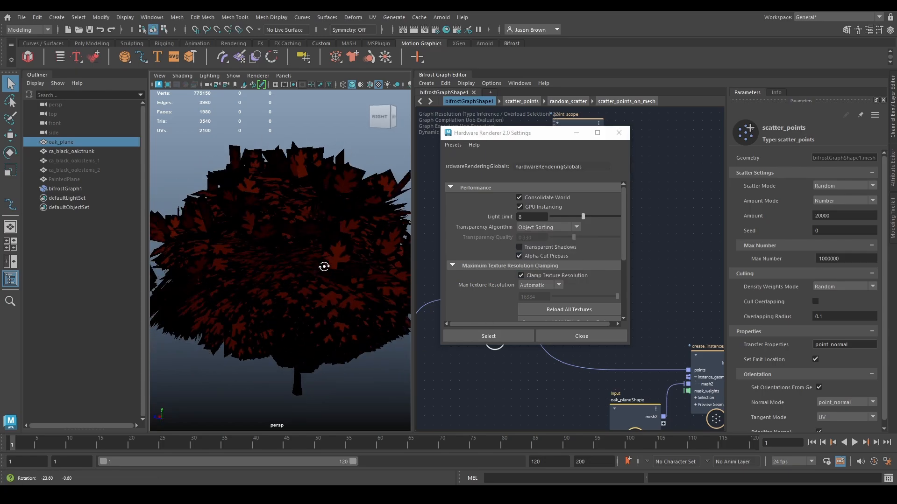
pyautogui.keyDown('alt'); pyautogui.moveTo(321, 266); pyautogui.dragTo(324, 254, button='right'); pyautogui.keyUp('alt')
pyautogui.click(577, 133)
# Move point_scope nearer the terminal and connect its diagnostic_geo output to the terminal's diagnostic port to display the scattered points.
pyautogui.keyDown('alt'); pyautogui.moveTo(635, 265); pyautogui.dragTo(514, 320, button='middle'); pyautogui.keyUp('alt')
pyautogui.moveTo(455, 215); pyautogui.dragTo(648, 286)
pyautogui.keyDown('alt'); pyautogui.moveTo(677, 291); pyautogui.dragTo(568, 174, button='middle'); pyautogui.keyUp('alt')
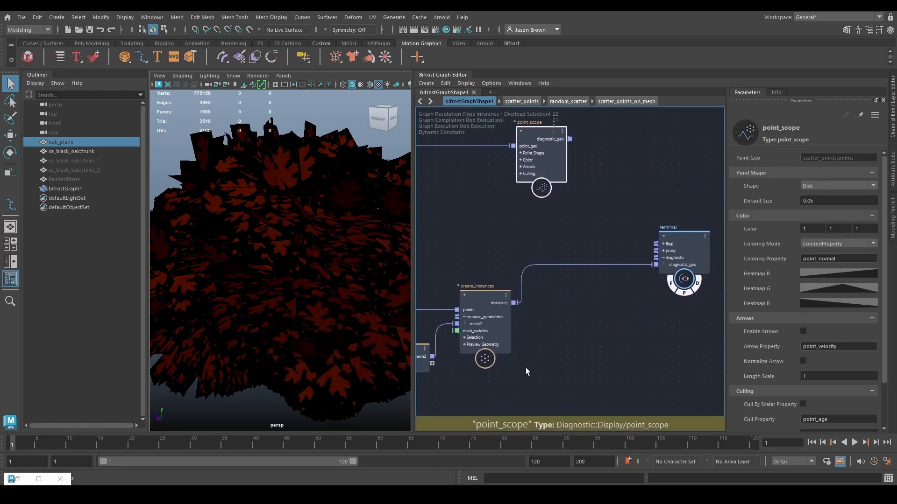
pyautogui.keyDown('alt'); pyautogui.moveTo(538, 254); pyautogui.dragTo(498, 337, button='middle'); pyautogui.keyUp('alt')
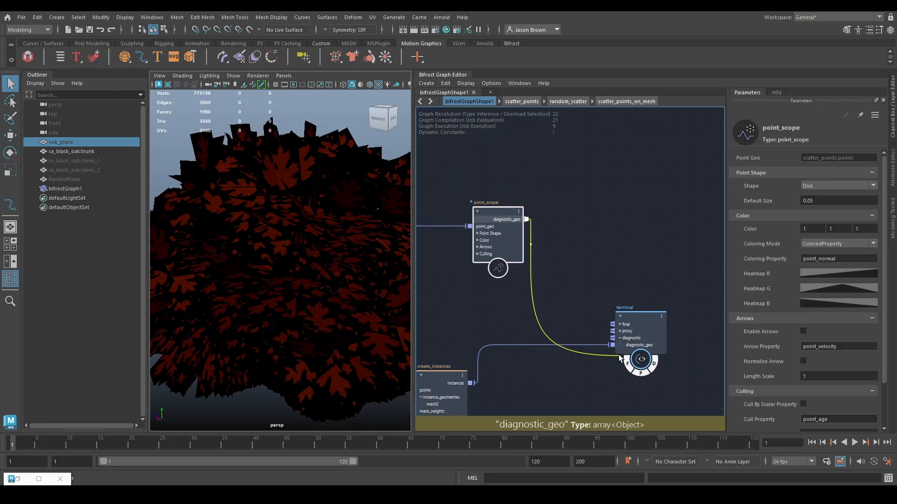
pyautogui.moveTo(217, 286)
pyautogui.keyDown('alt'); pyautogui.mouseDown()
pyautogui.moveTo(243, 276)
pyautogui.moveTo(261, 288)
pyautogui.moveTo(218, 301)
pyautogui.mouseUp(); pyautogui.keyUp('alt')
pyautogui.scroll(6, 324, 310)
pyautogui.scroll(-6, 324, 310)
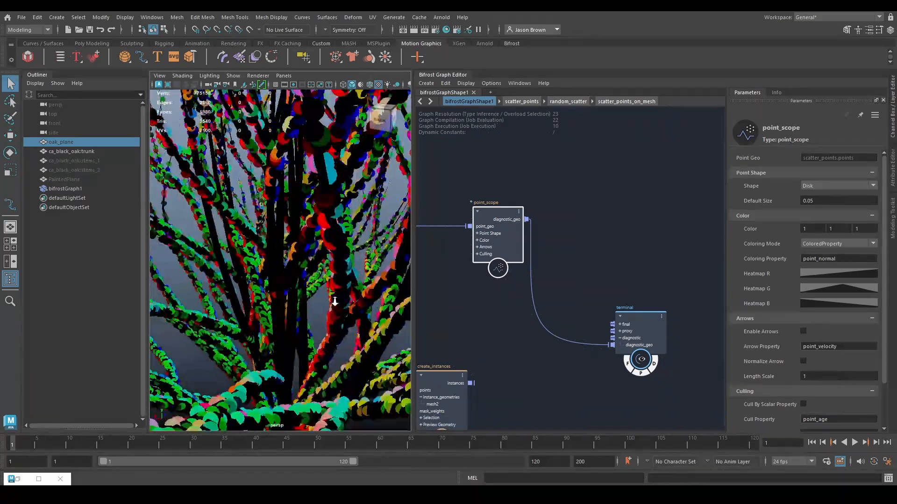
pyautogui.keyDown('alt'); pyautogui.moveTo(278, 288); pyautogui.dragTo(323, 281); pyautogui.keyUp('alt')
# Connect the instances output of create_instances to the terminal's diagnostic port in place of point_scope and frame the whole tree.
pyautogui.keyDown('alt'); pyautogui.moveTo(530, 299); pyautogui.dragTo(607, 234, button='middle'); pyautogui.keyUp('alt')
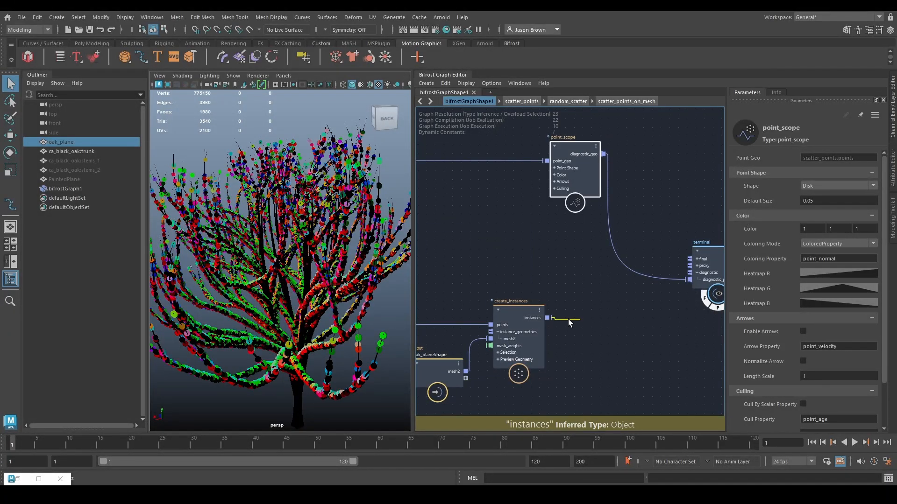
pyautogui.moveTo(684, 281); pyautogui.dragTo(687, 280)
pyautogui.scroll(-3, 586, 236)
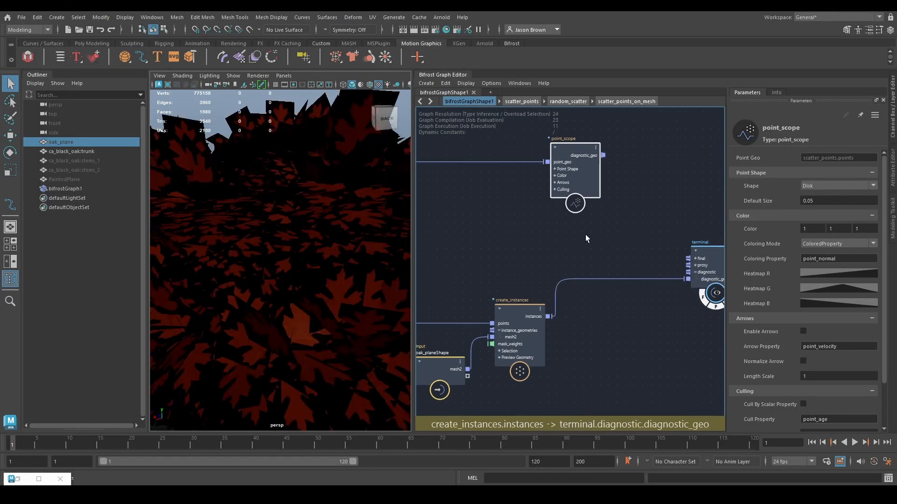
pyautogui.scroll(-5, 281, 249)
pyautogui.scroll(3, 281, 253)
pyautogui.keyDown('alt'); pyautogui.moveTo(262, 270); pyautogui.dragTo(301, 258); pyautogui.keyUp('alt')
# Move create_instances and oak_planeShape together closer to scatter_points, lower the output node, and fine-tune the position of oak_planeShape.
pyautogui.keyDown('alt'); pyautogui.moveTo(464, 346); pyautogui.dragTo(521, 339, button='middle'); pyautogui.keyUp('alt')
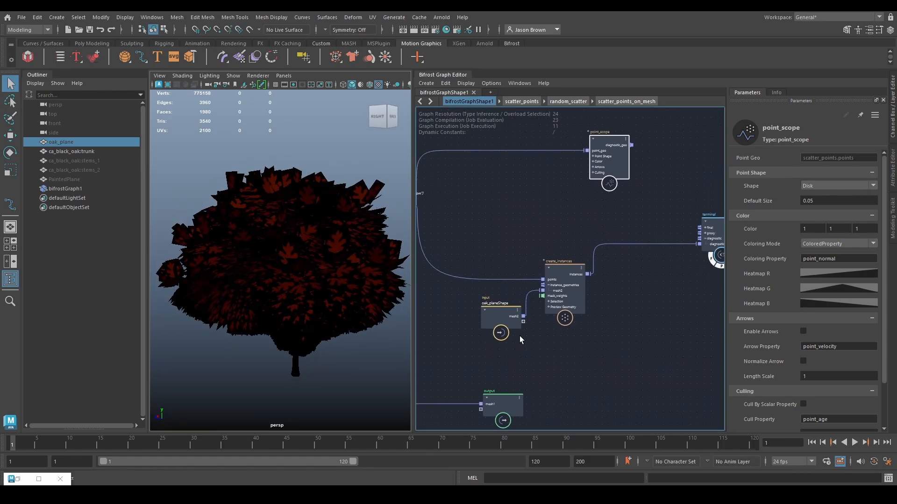
pyautogui.moveTo(567, 262); pyautogui.dragTo(443, 392)
pyautogui.moveTo(578, 291); pyautogui.dragTo(511, 296)
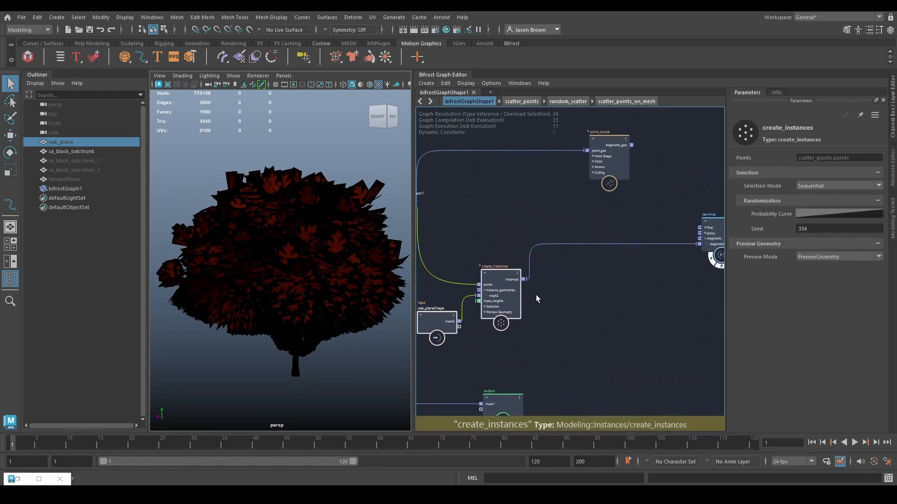
pyautogui.keyDown('alt'); pyautogui.moveTo(536, 296); pyautogui.dragTo(567, 291, button='middle'); pyautogui.keyUp('alt')
pyautogui.click(469, 370)
pyautogui.moveTo(470, 318); pyautogui.dragTo(465, 332)
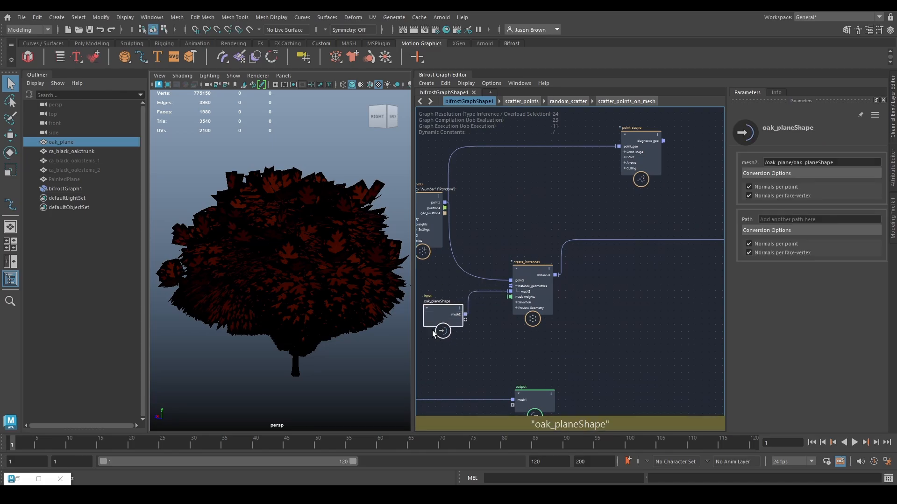
pyautogui.keyDown('alt'); pyautogui.moveTo(495, 330); pyautogui.dragTo(518, 265, button='middle'); pyautogui.keyUp('alt')
pyautogui.moveTo(558, 352); pyautogui.dragTo(568, 420)
pyautogui.keyDown('alt'); pyautogui.moveTo(505, 293); pyautogui.dragTo(515, 333, button='middle'); pyautogui.keyUp('alt')
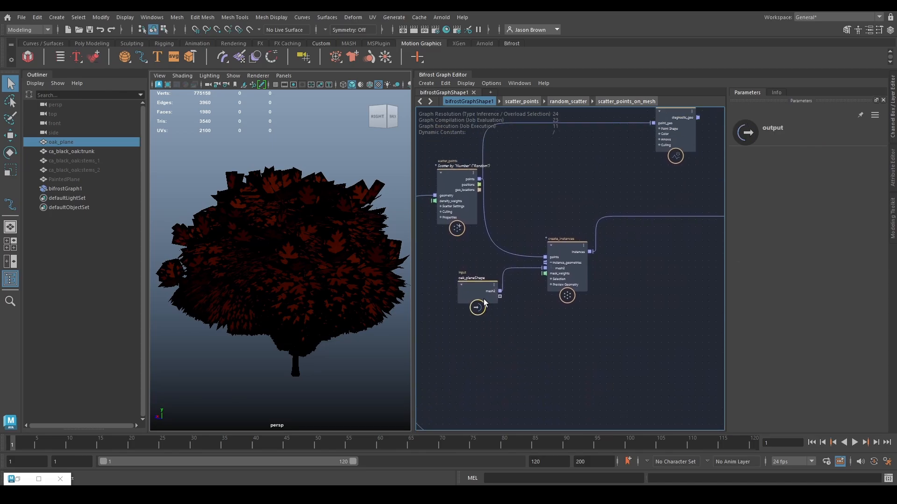
pyautogui.moveTo(484, 302); pyautogui.dragTo(486, 291)
# Add a create_mesh_torus node below oak_planeShape and connect its torus_mesh output to create_instances in place of the leaf mesh.
pyautogui.press('Tab')
pyautogui.write('mesh_torus')
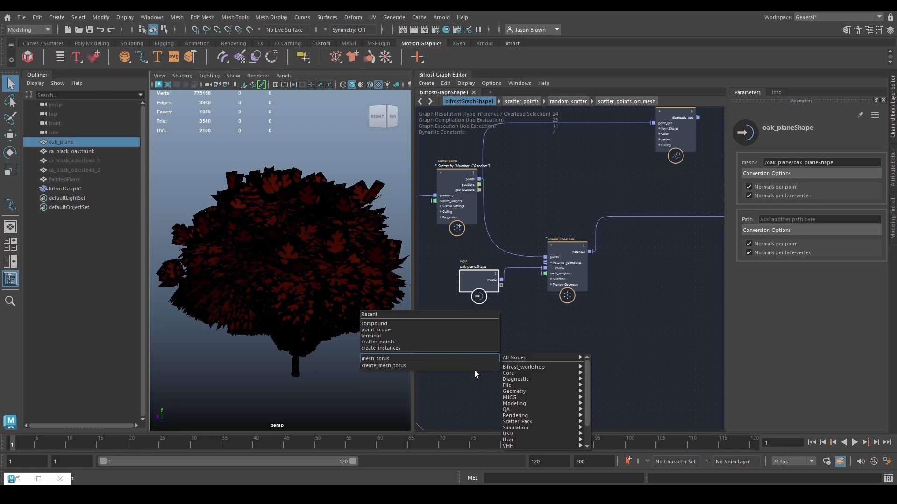
pyautogui.click(392, 365)
pyautogui.moveTo(462, 381); pyautogui.dragTo(560, 269)
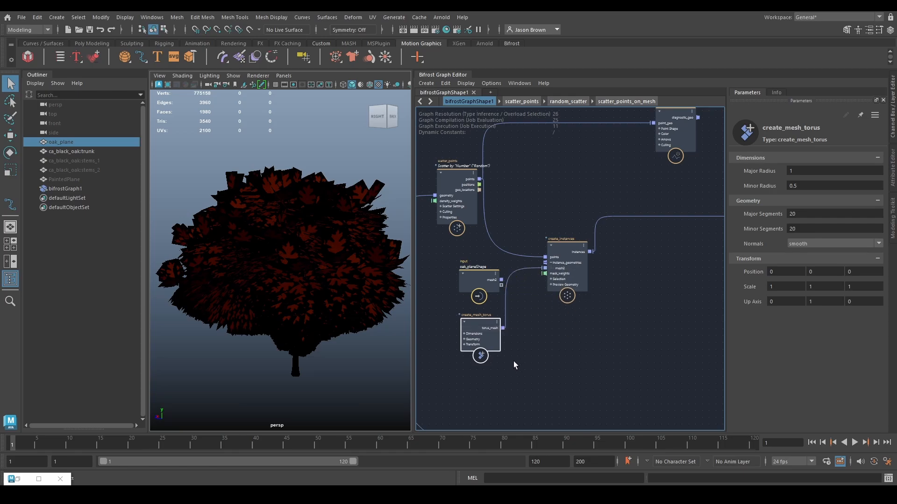
pyautogui.keyDown('alt'); pyautogui.moveTo(278, 255); pyautogui.dragTo(281, 234); pyautogui.keyUp('alt')
# Disconnect the torus mesh from create_instances, then examine the instances on the tree and the node's instance_geometries port.
pyautogui.moveTo(567, 278); pyautogui.dragTo(552, 327)
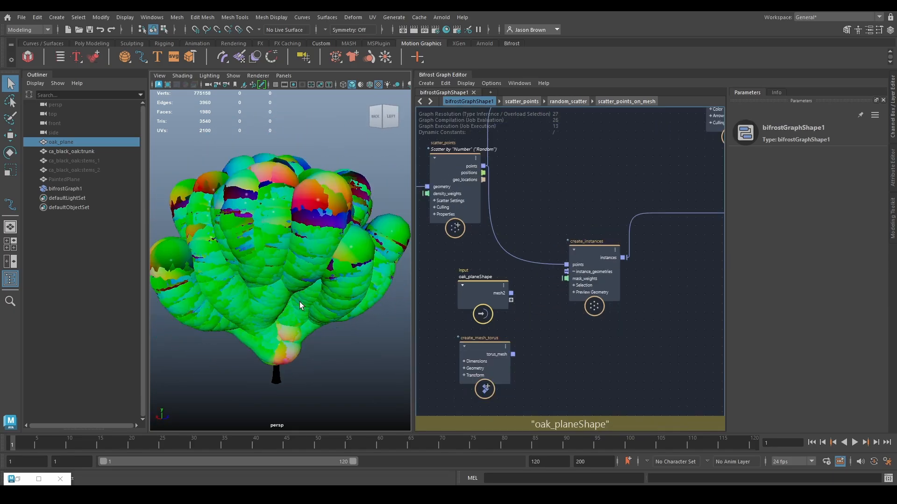
pyautogui.keyDown('alt'); pyautogui.moveTo(299, 302); pyautogui.dragTo(326, 293); pyautogui.keyUp('alt')
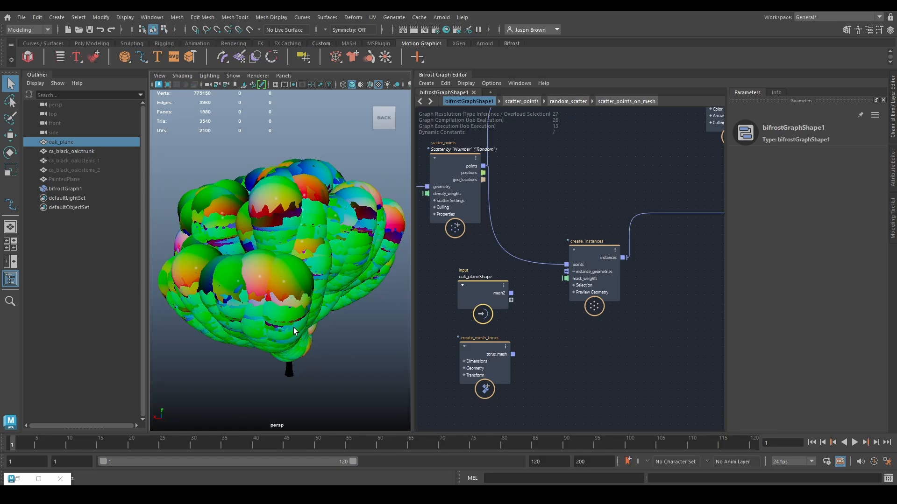
pyautogui.keyDown('alt'); pyautogui.moveTo(289, 326); pyautogui.dragTo(309, 249); pyautogui.keyUp('alt')
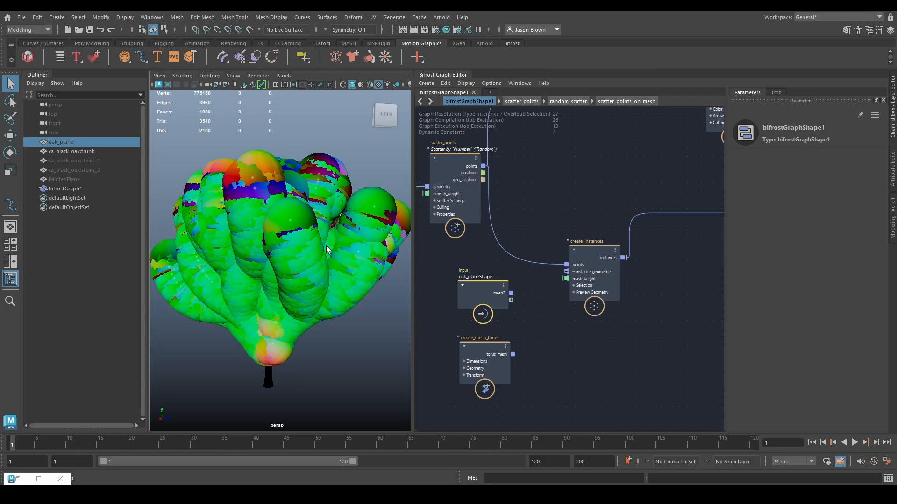
pyautogui.scroll(3, 528, 326)
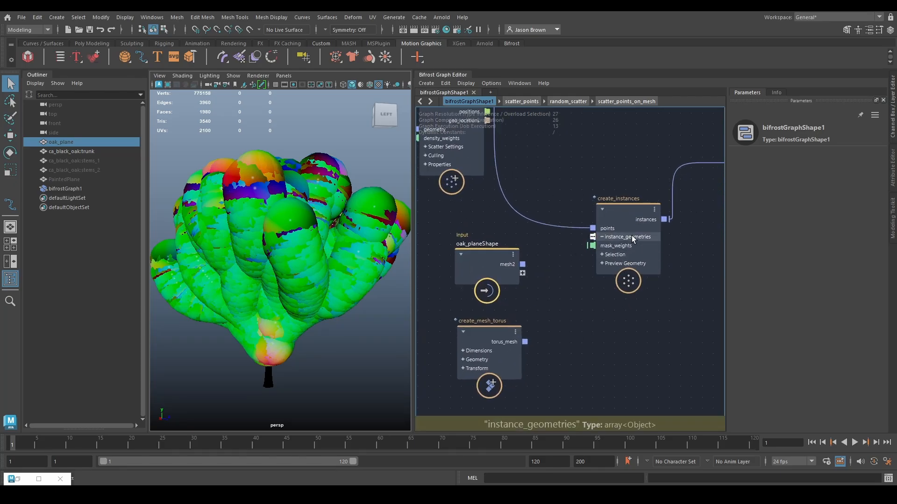
pyautogui.scroll(4, 595, 251)
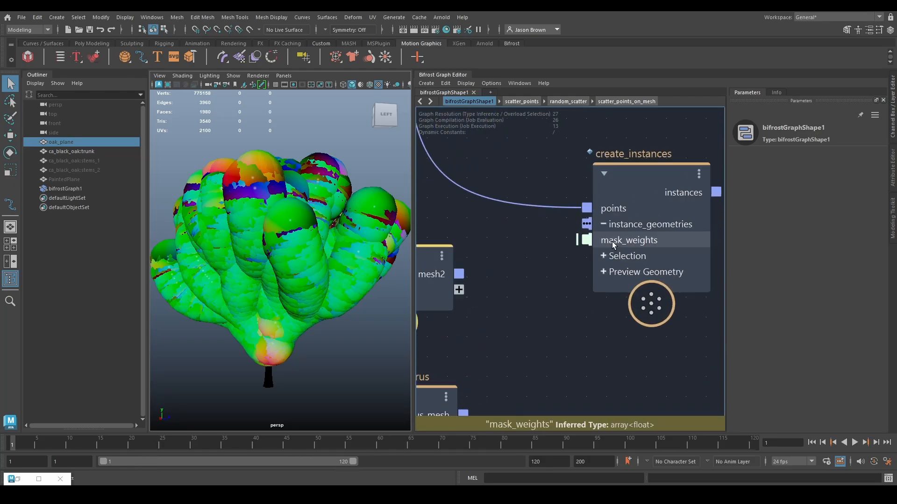
pyautogui.keyDown('alt'); pyautogui.moveTo(610, 263); pyautogui.dragTo(633, 254, button='middle'); pyautogui.keyUp('alt')
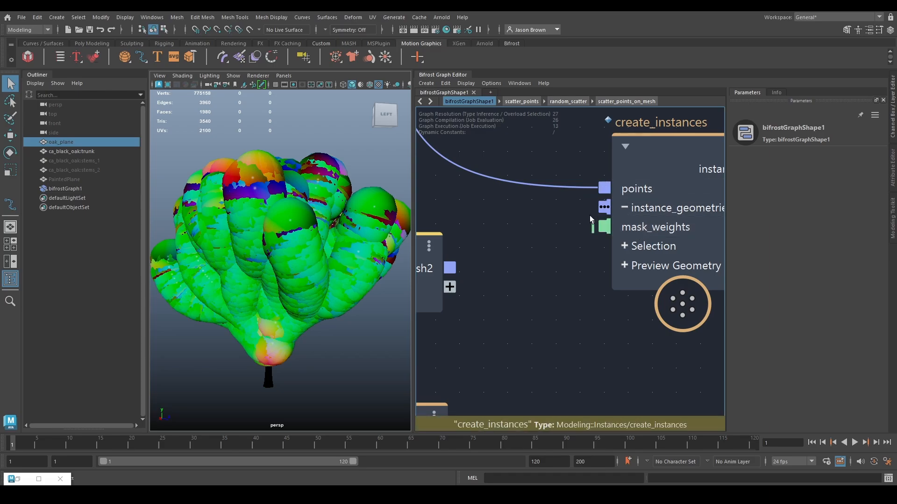
# Connect oak_planeShape's mesh2 and create_mesh_torus's torus_mesh together to create_instances' instance_geometries, and check the tree in wireframe and shaded display.
pyautogui.scroll(-3, 574, 243)
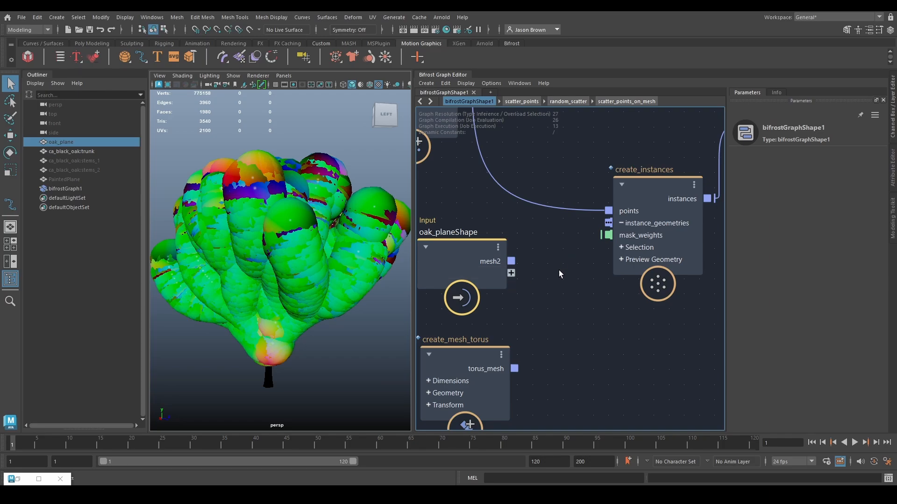
pyautogui.moveTo(549, 293)
pyautogui.keyDown('alt'); pyautogui.mouseDown(button='middle')
pyautogui.moveTo(575, 276)
pyautogui.moveTo(553, 280)
pyautogui.mouseUp(button='middle'); pyautogui.keyUp('alt')
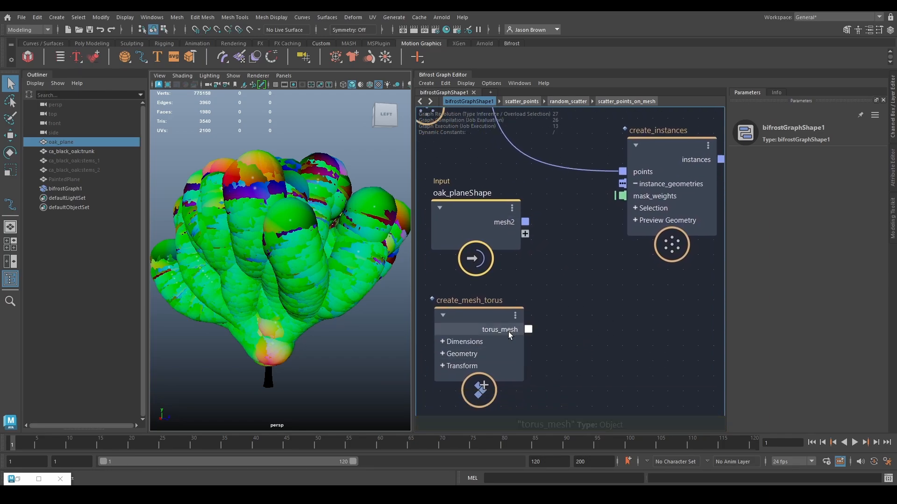
pyautogui.keyDown('alt'); pyautogui.moveTo(561, 211); pyautogui.dragTo(534, 217, button='middle'); pyautogui.keyUp('alt')
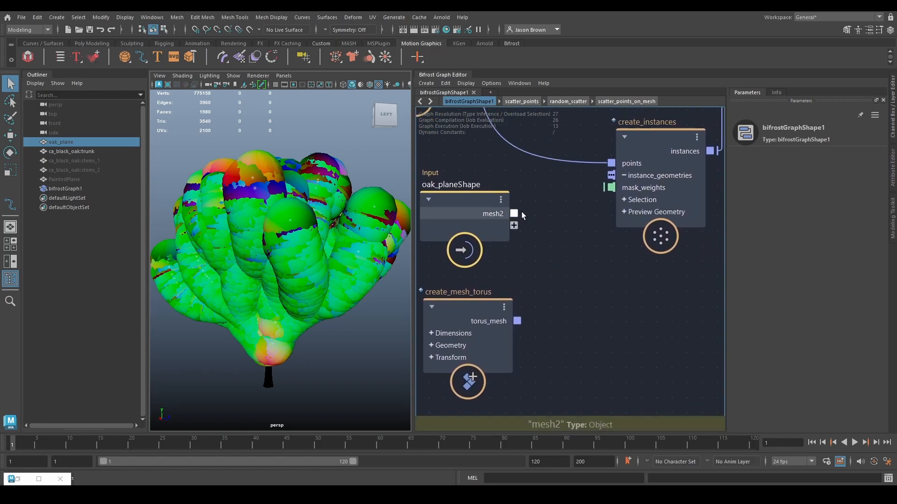
pyautogui.moveTo(514, 213); pyautogui.dragTo(611, 175)
pyautogui.moveTo(516, 321); pyautogui.dragTo(611, 176)
pyautogui.keyDown('alt'); pyautogui.moveTo(327, 281); pyautogui.dragTo(304, 257); pyautogui.keyUp('alt')
pyautogui.press('4')
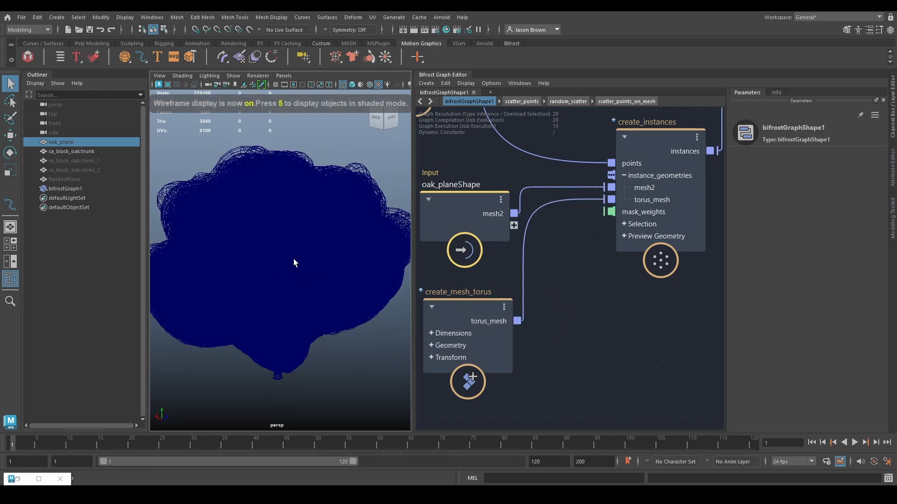
pyautogui.press('5')
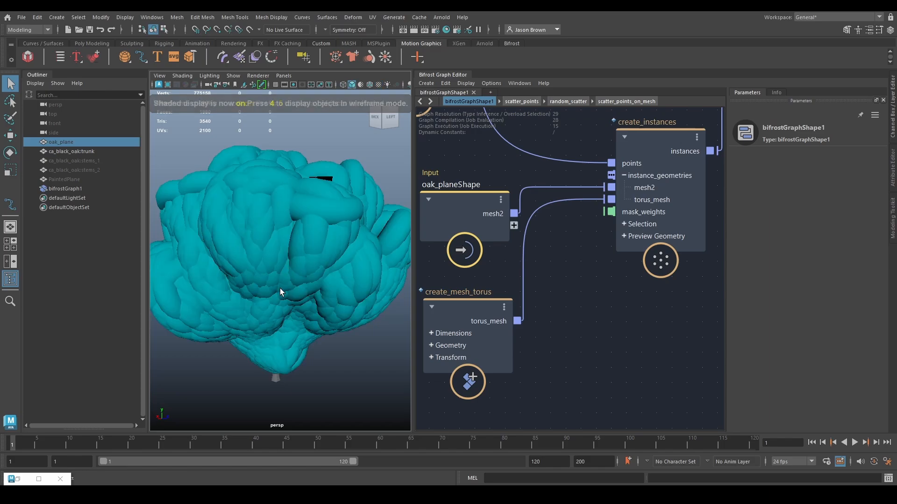
# Set the torus's major radius to 0.5308 and minor radius to 0.2654 together, and inspect the mixed instances on the tree.
pyautogui.click(557, 308)
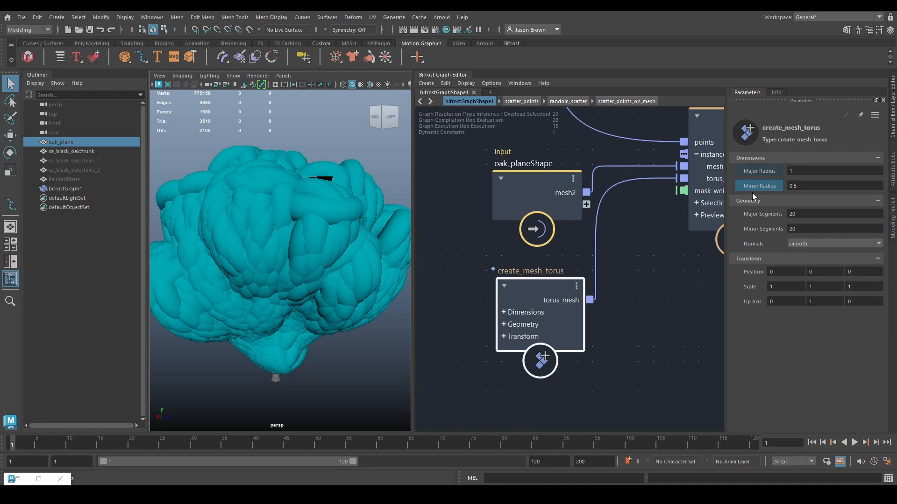
pyautogui.moveTo(761, 186); pyautogui.dragTo(695, 197)
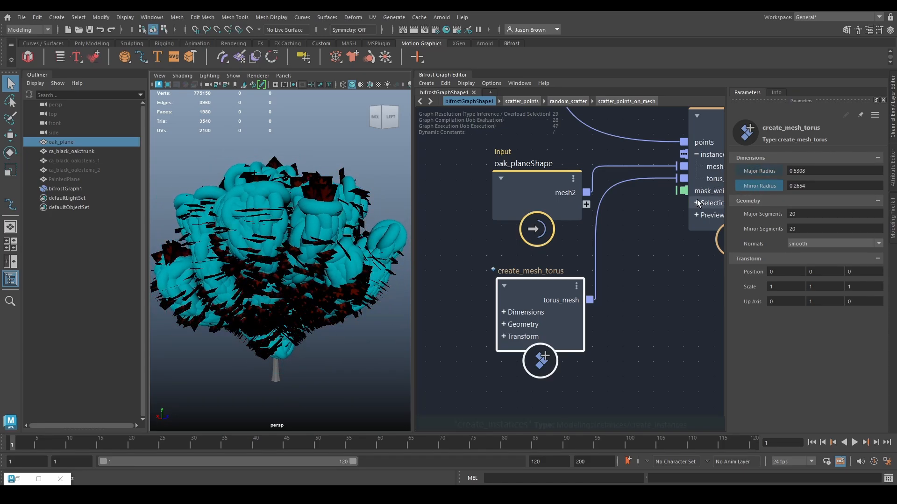
pyautogui.keyDown('alt'); pyautogui.moveTo(201, 284); pyautogui.dragTo(282, 301); pyautogui.keyUp('alt')
pyautogui.keyDown('alt'); pyautogui.moveTo(282, 301); pyautogui.dragTo(342, 316, button='right'); pyautogui.keyUp('alt')
pyautogui.keyDown('alt'); pyautogui.moveTo(343, 316); pyautogui.dragTo(332, 290); pyautogui.keyUp('alt')
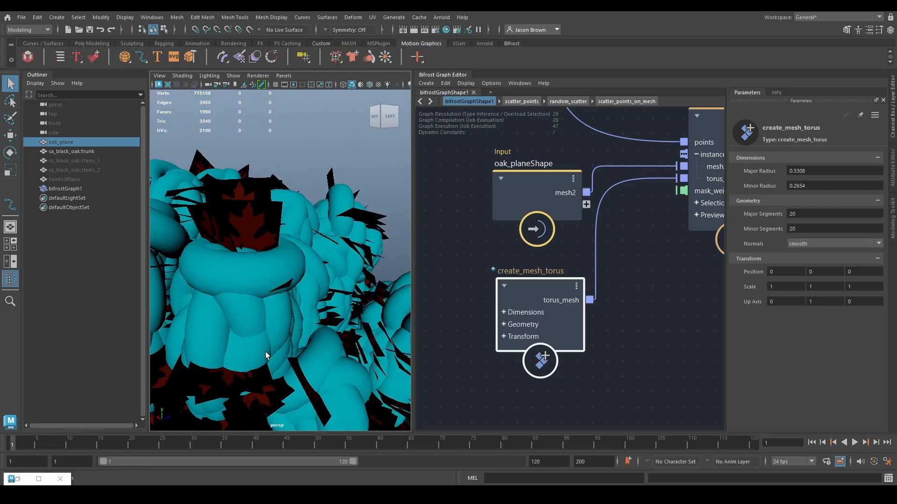
pyautogui.keyDown('alt'); pyautogui.moveTo(265, 356); pyautogui.dragTo(280, 257, button='middle'); pyautogui.keyUp('alt')
pyautogui.keyDown('alt'); pyautogui.moveTo(280, 257); pyautogui.dragTo(234, 219, button='right'); pyautogui.keyUp('alt')
# Add a create_mesh_cylinder node below create_mesh_torus and connect its out_mesh to create_instances' instance_geometries.
pyautogui.keyDown('alt'); pyautogui.moveTo(668, 268); pyautogui.dragTo(632, 269, button='middle'); pyautogui.keyUp('alt')
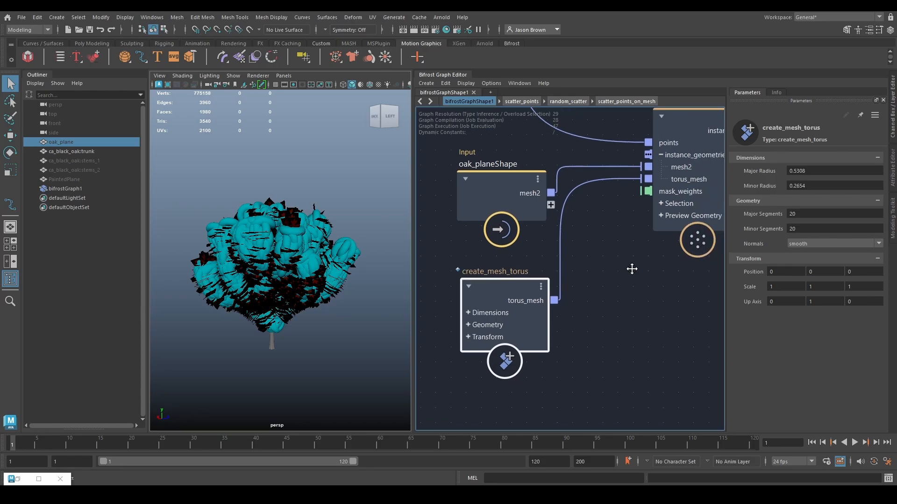
pyautogui.scroll(-2, 600, 358)
pyautogui.press('Tab')
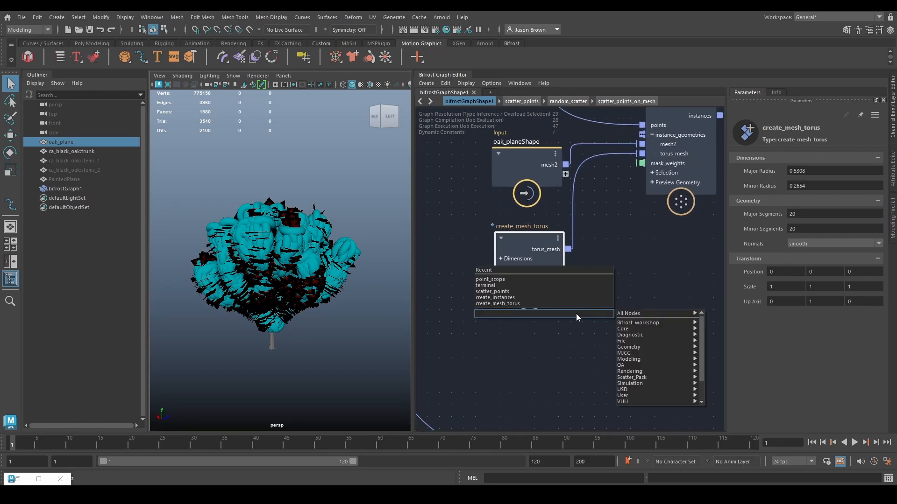
pyautogui.write('create_mesh')
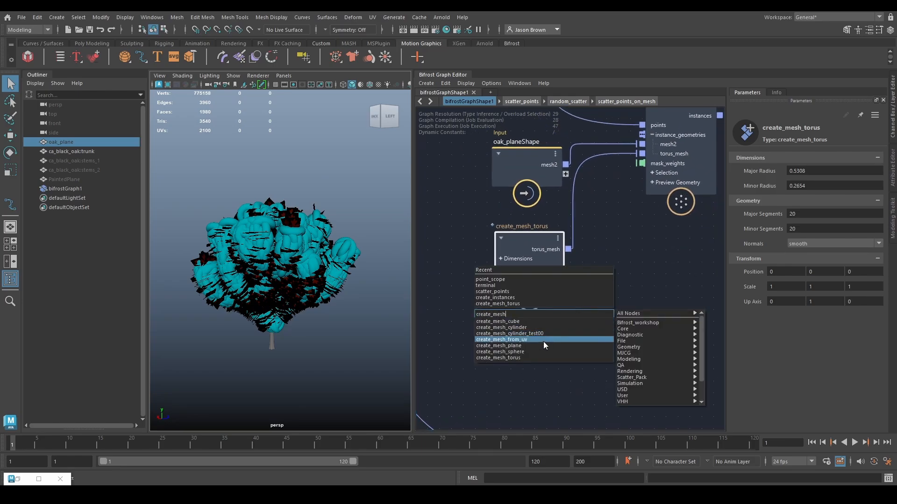
pyautogui.click(552, 327)
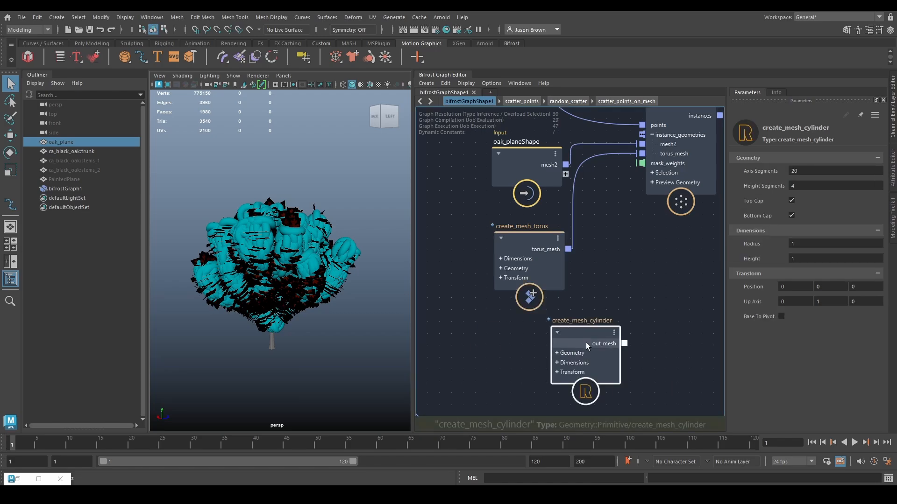
pyautogui.moveTo(586, 343); pyautogui.dragTo(530, 339)
pyautogui.moveTo(640, 156); pyautogui.dragTo(651, 132)
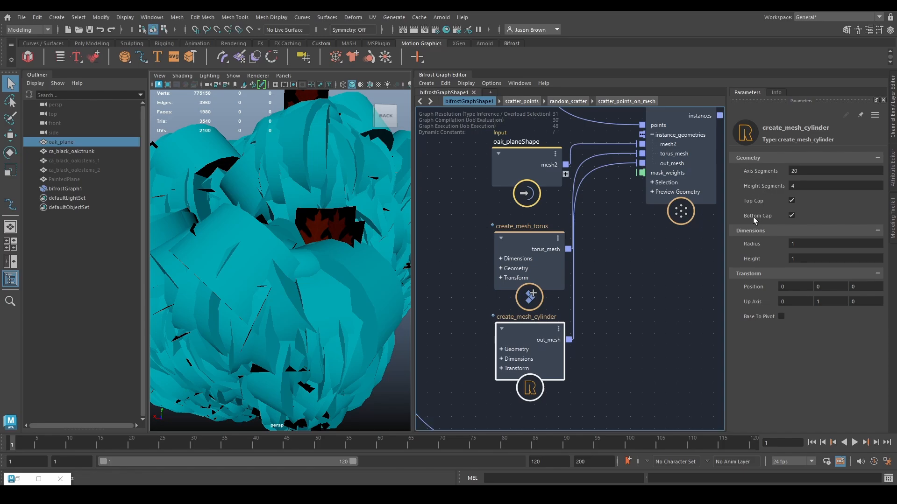
# Set the cylinder's radius to 0.5308 and select the instanced geometry in the viewport.
pyautogui.moveTo(751, 243); pyautogui.dragTo(690, 235)
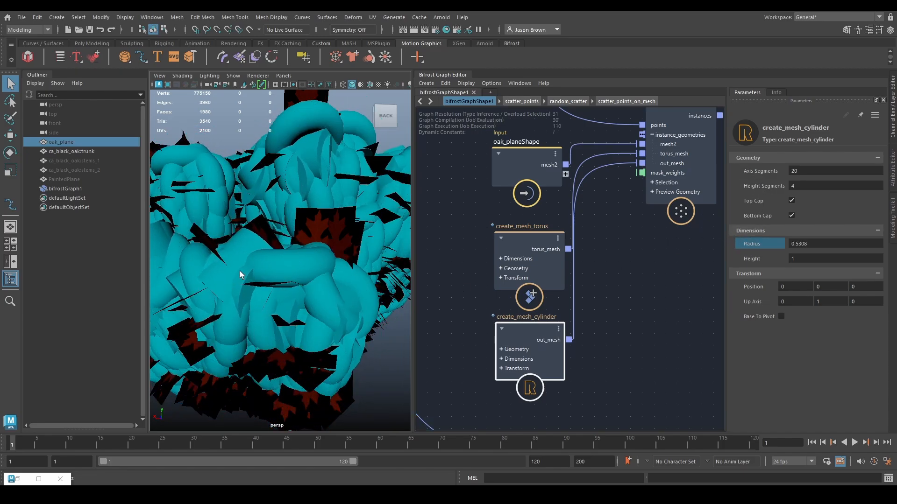
pyautogui.keyDown('alt'); pyautogui.moveTo(240, 271); pyautogui.dragTo(250, 273); pyautogui.keyUp('alt')
pyautogui.click(190, 277)
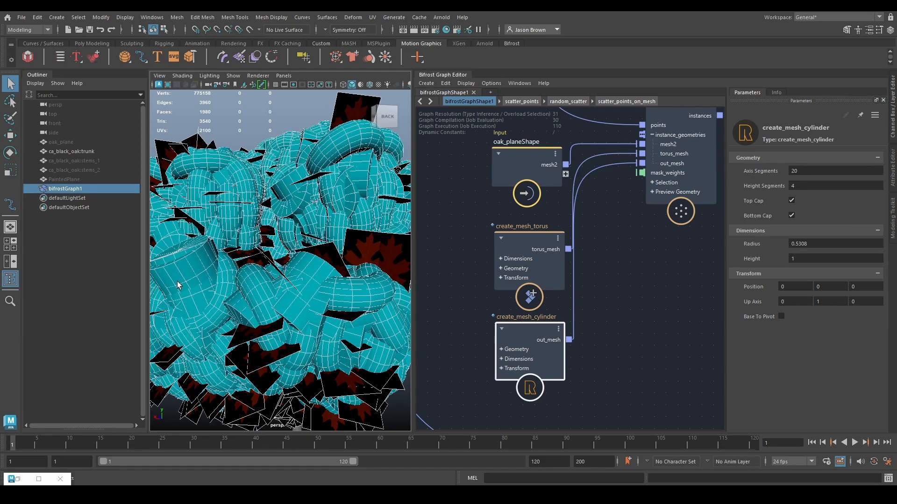
# Move create_mesh_torus and create_mesh_cylinder farther away from create_instances to make room for another node.
pyautogui.keyDown('alt'); pyautogui.moveTo(658, 302); pyautogui.dragTo(658, 258, button='middle'); pyautogui.keyUp('alt')
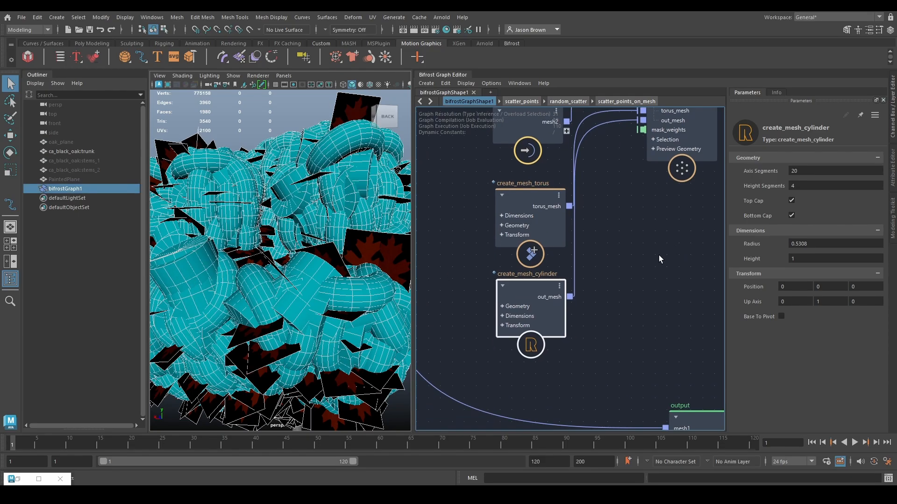
pyautogui.keyDown('alt'); pyautogui.moveTo(580, 297); pyautogui.dragTo(578, 337, button='middle'); pyautogui.keyUp('alt')
pyautogui.moveTo(525, 265); pyautogui.dragTo(431, 231)
pyautogui.keyDown('alt'); pyautogui.moveTo(511, 273); pyautogui.dragTo(495, 243, button='middle'); pyautogui.keyUp('alt')
pyautogui.moveTo(514, 317); pyautogui.dragTo(468, 301)
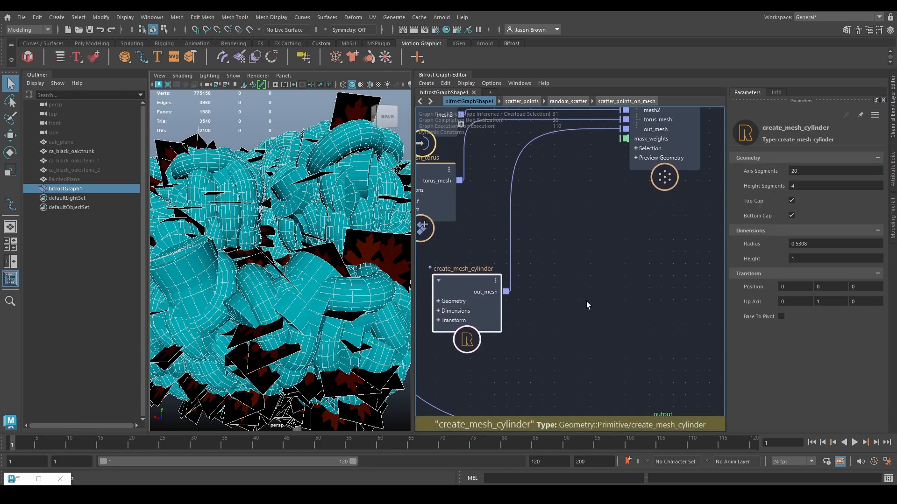
pyautogui.keyDown('alt'); pyautogui.moveTo(586, 300); pyautogui.dragTo(588, 305, button='middle'); pyautogui.keyUp('alt')
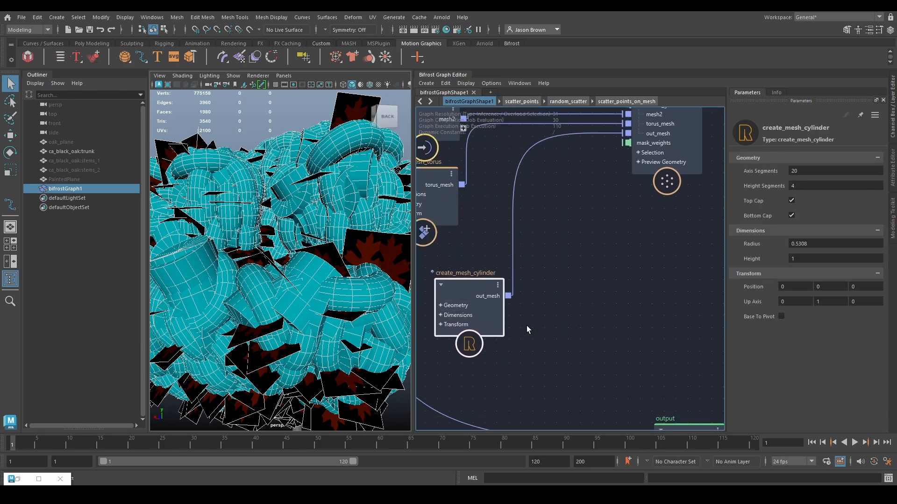
# Add an assign_diagnostic_material node fed by the cylinder's out_mesh and place it beside create_mesh_cylinder.
pyautogui.moveTo(508, 296); pyautogui.dragTo(544, 335)
pyautogui.write('as')
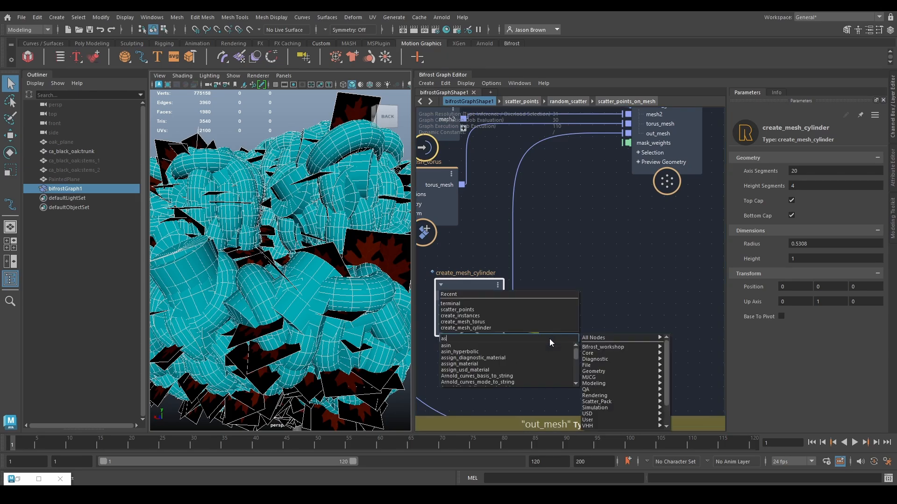
pyautogui.click(514, 358)
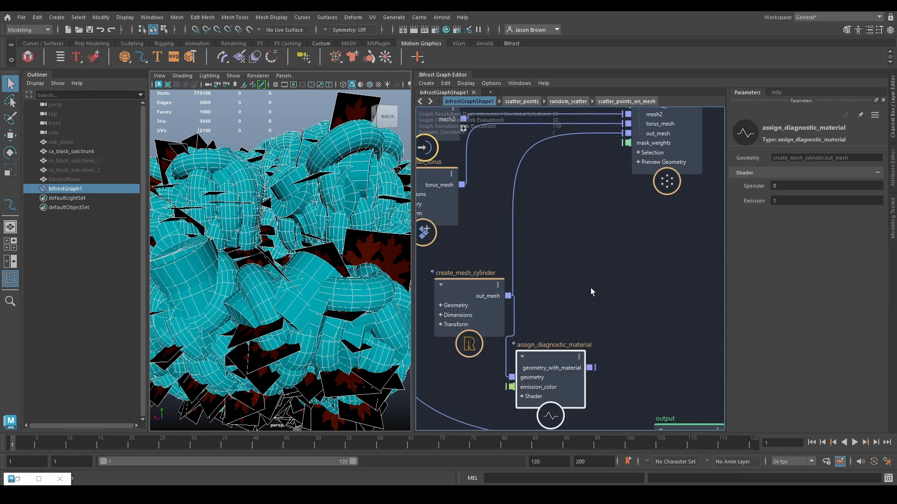
pyautogui.moveTo(555, 386); pyautogui.dragTo(568, 356)
# Give assign_diagnostic_material's emission_color a three-component value type and set the color to green (0, 1, 0).
pyautogui.rightClick(540, 357)
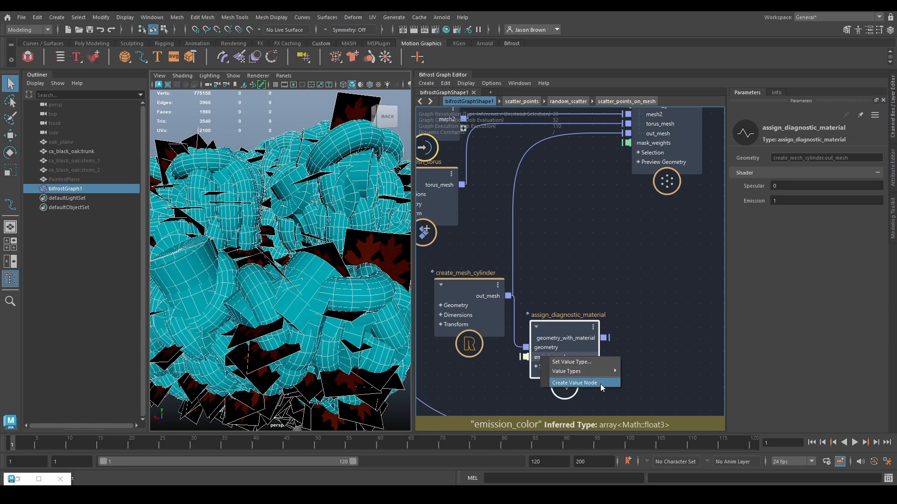
pyautogui.moveTo(591, 374)
pyautogui.click(659, 405)
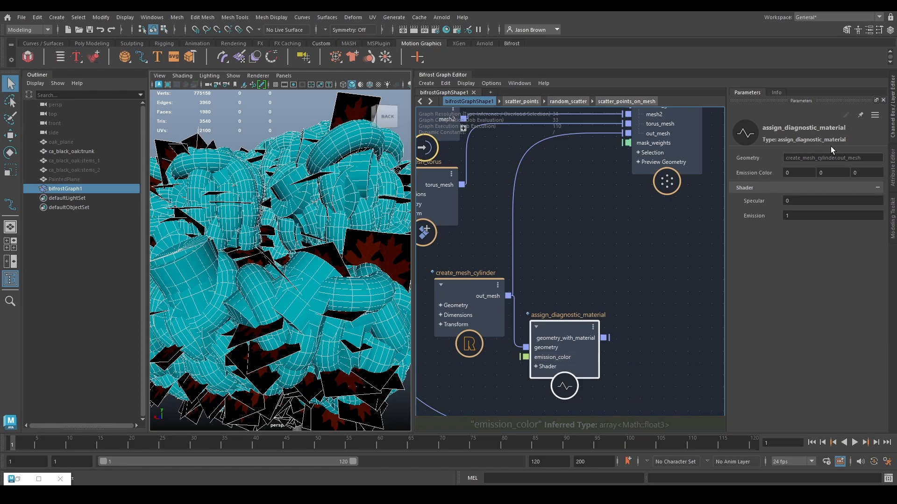
pyautogui.doubleClick(826, 173)
pyautogui.write('1')
pyautogui.press('Return')
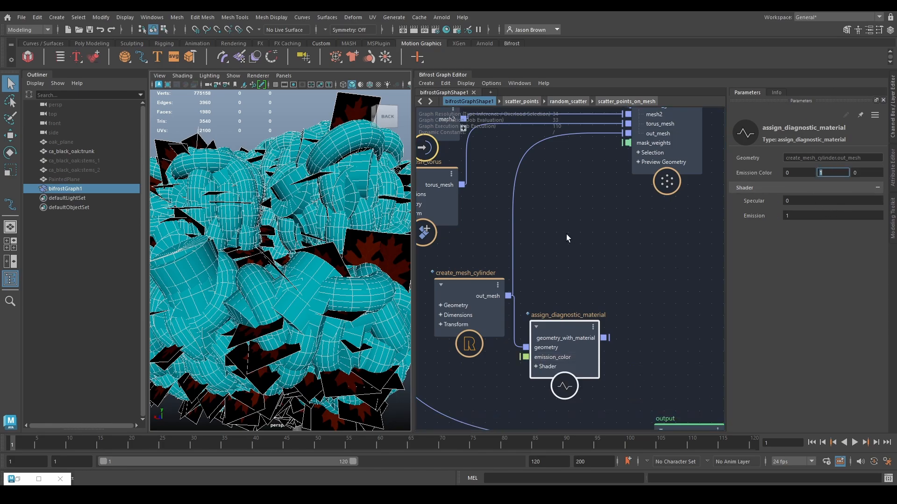
# Connect geometry_with_material to create_instances in place of the cylinder's direct mesh connection, and inspect the instances around the tree.
pyautogui.moveTo(605, 337); pyautogui.dragTo(628, 133)
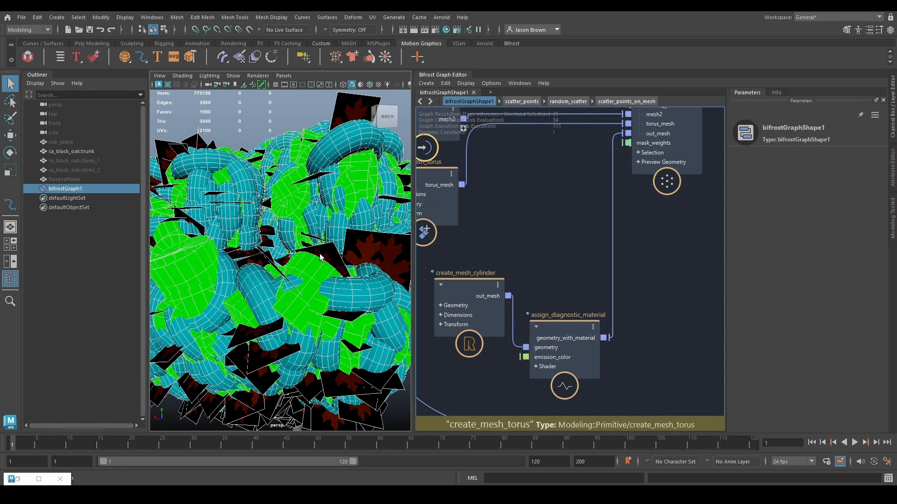
pyautogui.keyDown('alt'); pyautogui.moveTo(321, 256); pyautogui.dragTo(362, 248); pyautogui.keyUp('alt')
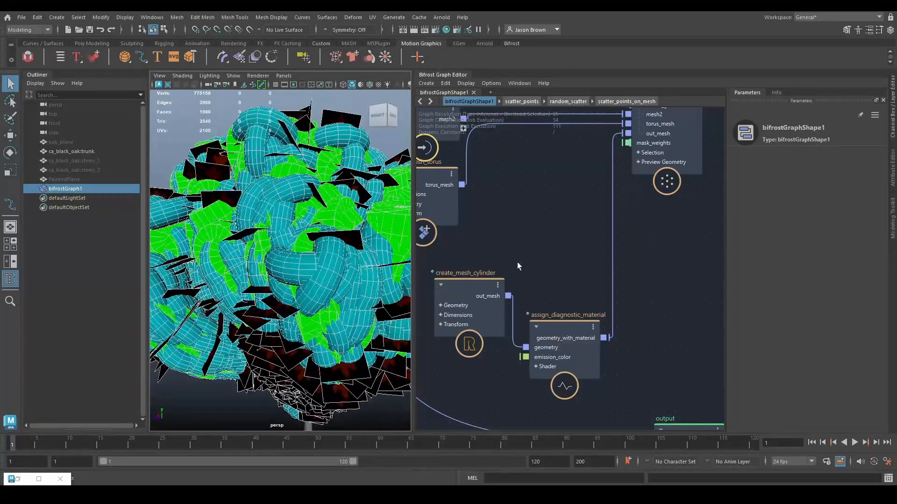
pyautogui.moveTo(517, 262); pyautogui.dragTo(671, 248, button='middle')
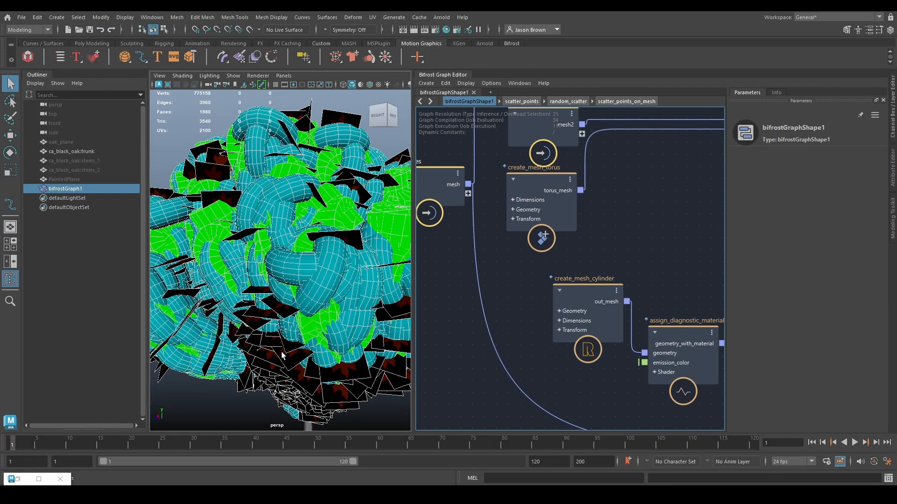
pyautogui.keyDown('alt'); pyautogui.moveTo(283, 354); pyautogui.dragTo(282, 329, button='middle'); pyautogui.keyUp('alt')
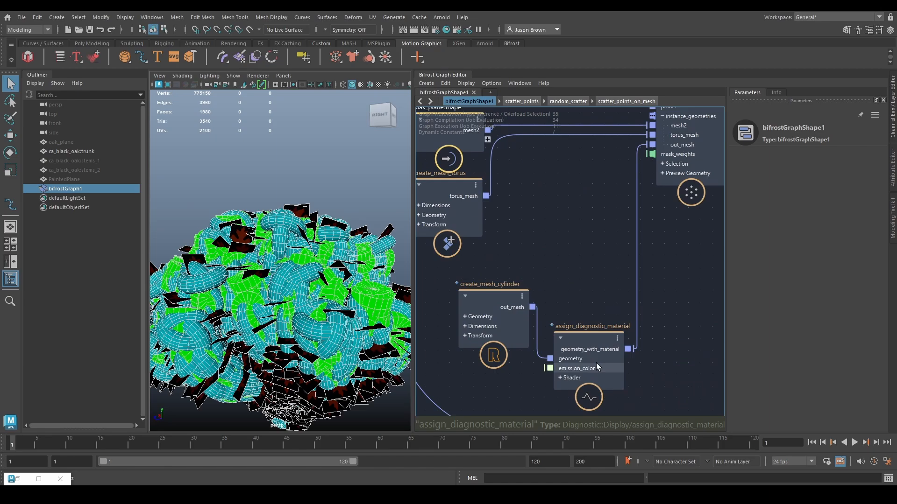
# Raise assign_diagnostic_material toward create_instances and shift create_mesh_cylinder farther away from it.
pyautogui.moveTo(589, 346); pyautogui.dragTo(589, 251)
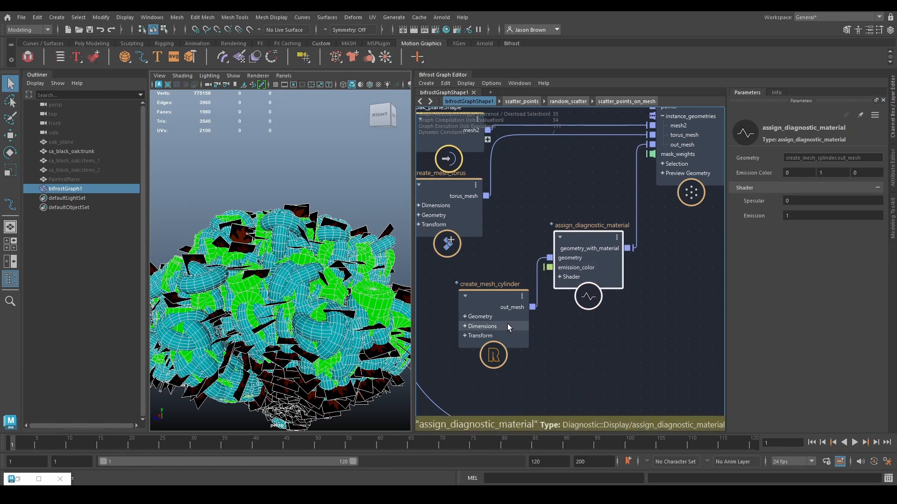
pyautogui.moveTo(508, 324); pyautogui.dragTo(456, 304)
pyautogui.moveTo(516, 300); pyautogui.dragTo(511, 339, button='middle')
# Select create_instances and examine its instance geometry inputs, its selection parameters and the mixed instances on the tree.
pyautogui.moveTo(667, 141); pyautogui.dragTo(560, 218, button='middle')
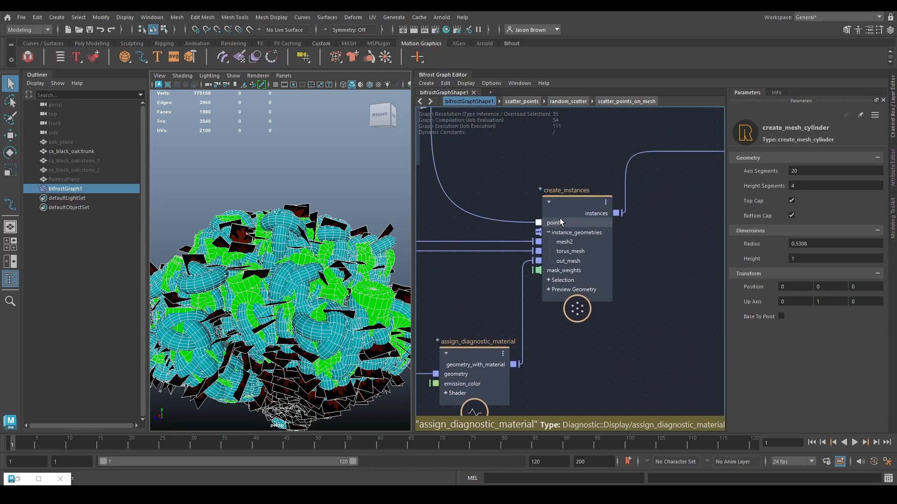
pyautogui.click(569, 225)
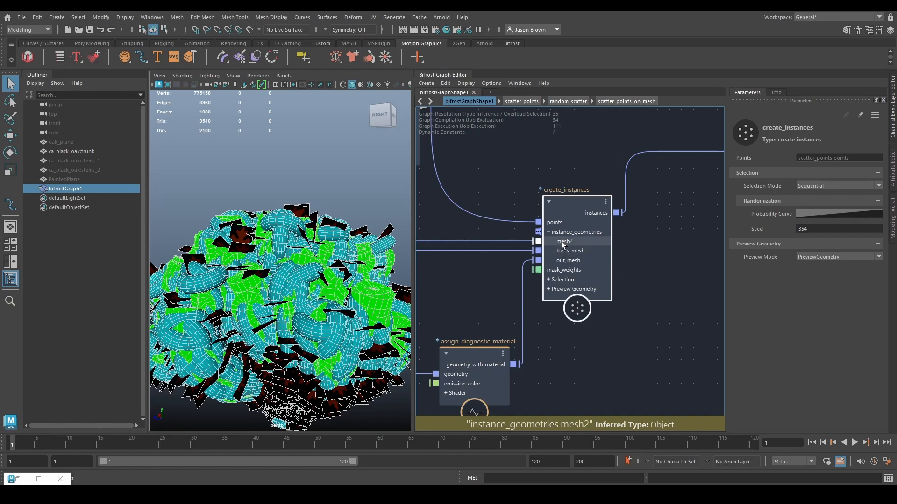
pyautogui.moveTo(571, 340)
pyautogui.keyDown('alt'); pyautogui.mouseDown(button='middle')
pyautogui.moveTo(627, 303)
pyautogui.moveTo(574, 328)
pyautogui.mouseUp(button='middle'); pyautogui.keyUp('alt')
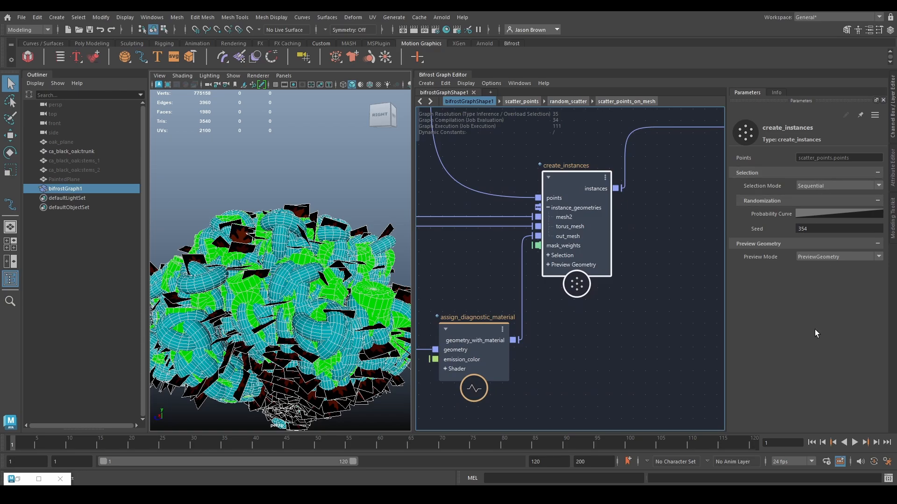
pyautogui.keyDown('alt'); pyautogui.moveTo(259, 278); pyautogui.dragTo(296, 286); pyautogui.keyUp('alt')
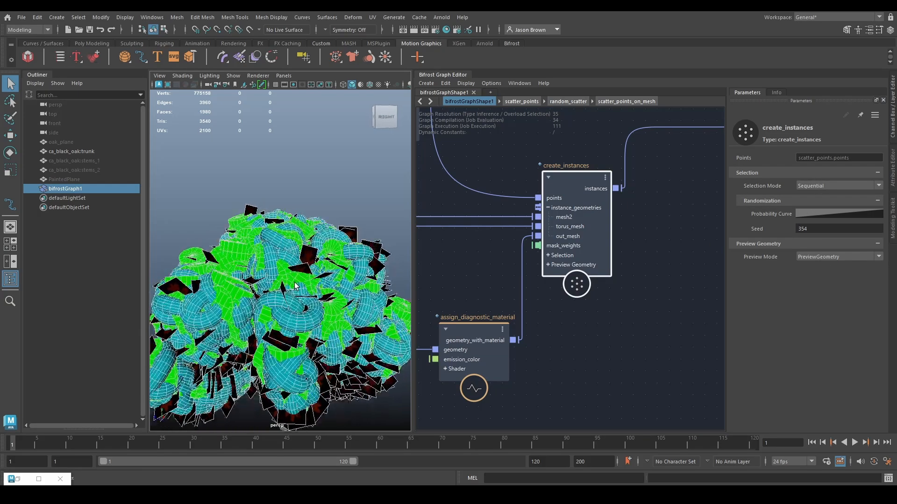
# Stack oak_planeShape, create_mesh_torus and create_mesh_cylinder in a compact vertical column, and select oak_planeShape.
pyautogui.keyDown('alt'); pyautogui.moveTo(510, 304); pyautogui.dragTo(653, 289, button='middle'); pyautogui.keyUp('alt')
pyautogui.moveTo(480, 200); pyautogui.dragTo(459, 165)
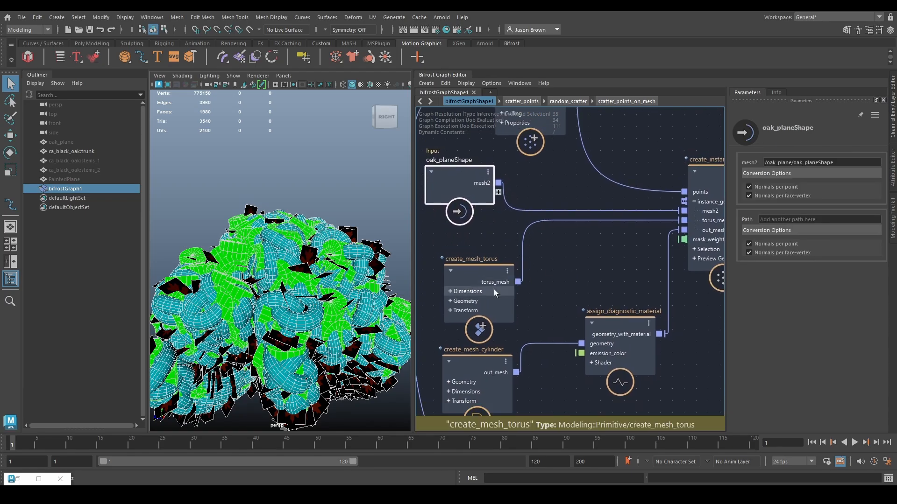
pyautogui.moveTo(494, 290); pyautogui.dragTo(475, 257)
pyautogui.keyDown('alt'); pyautogui.moveTo(511, 308); pyautogui.dragTo(537, 273, button='middle'); pyautogui.keyUp('alt')
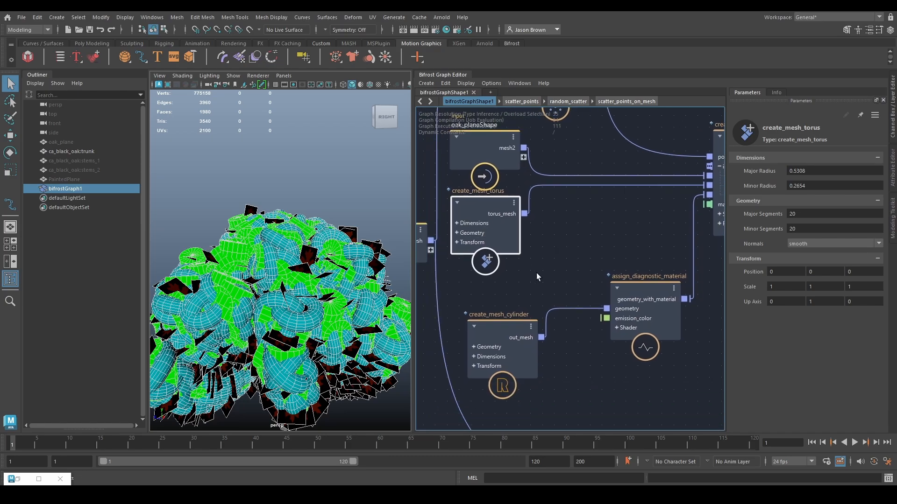
pyautogui.moveTo(511, 350); pyautogui.dragTo(491, 312)
pyautogui.keyDown('alt'); pyautogui.moveTo(538, 268); pyautogui.dragTo(543, 305, button='middle'); pyautogui.keyUp('alt')
pyautogui.click(486, 191)
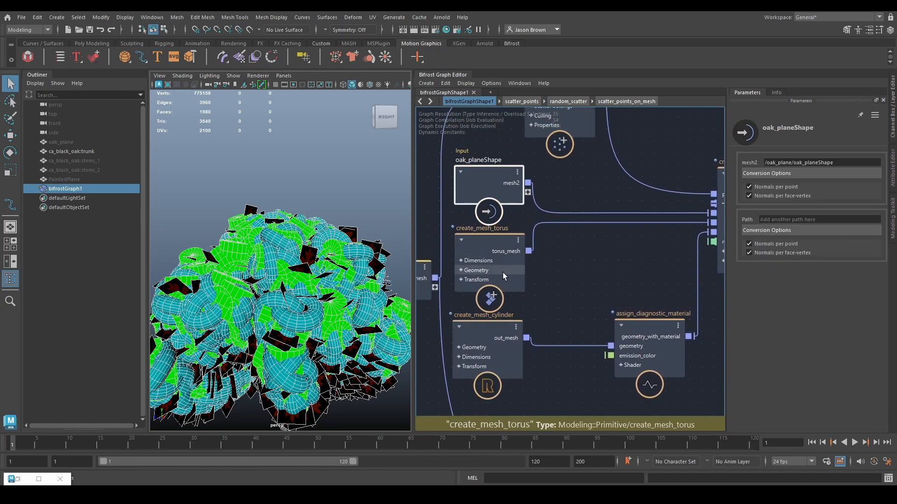
# Nudge create_mesh_torus closer to oak_planeShape and set the Selection Mode of create_instances to Random.
pyautogui.moveTo(478, 264); pyautogui.dragTo(478, 260)
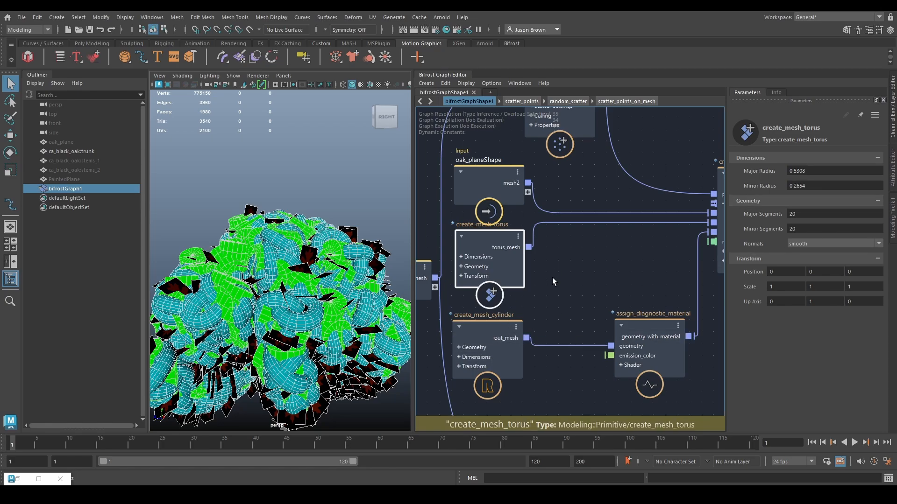
pyautogui.scroll(-1, 590, 286)
pyautogui.keyDown('alt'); pyautogui.moveTo(591, 287); pyautogui.dragTo(563, 293, button='middle'); pyautogui.keyUp('alt')
pyautogui.click(695, 199)
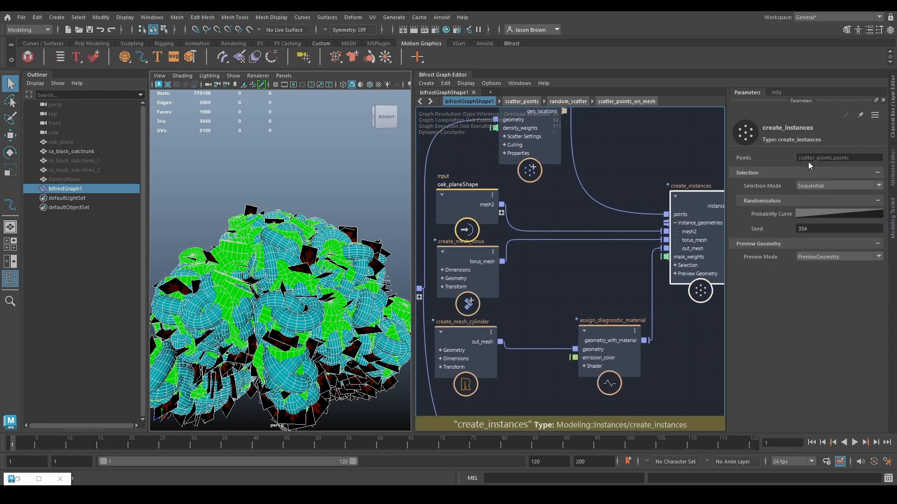
pyautogui.click(817, 186)
pyautogui.click(822, 202)
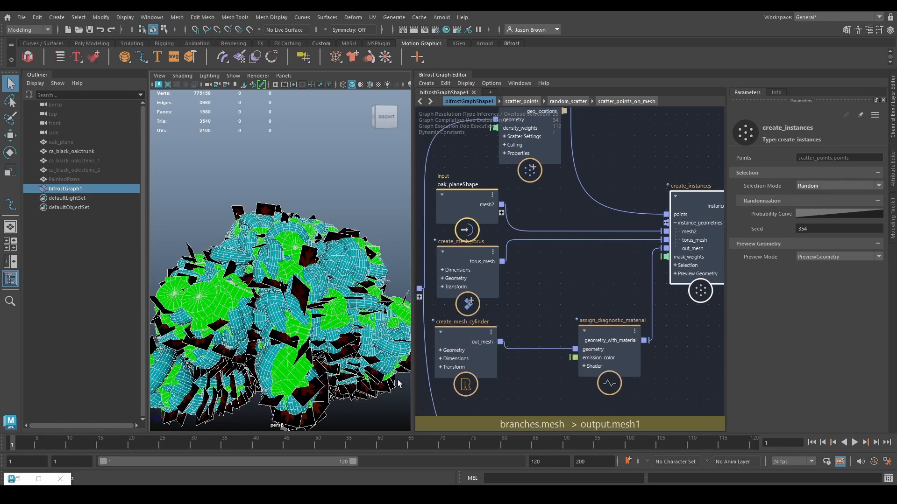
pyautogui.keyDown('alt'); pyautogui.moveTo(236, 286); pyautogui.dragTo(310, 290); pyautogui.keyUp('alt')
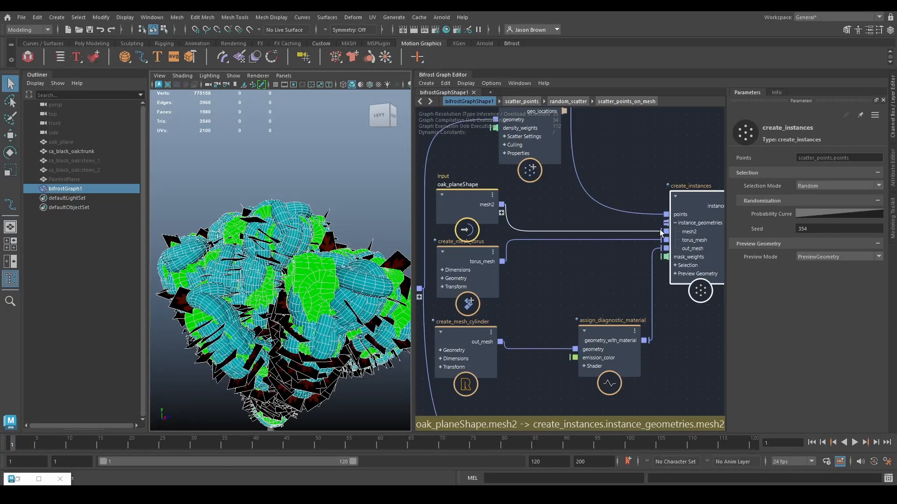
pyautogui.moveTo(604, 258); pyautogui.dragTo(521, 267, button='middle')
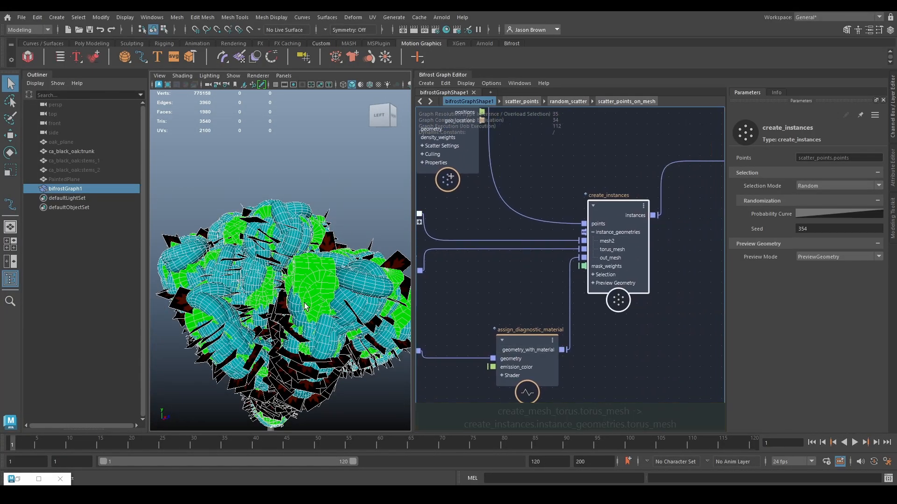
pyautogui.keyDown('alt'); pyautogui.moveTo(262, 289); pyautogui.dragTo(318, 291); pyautogui.keyUp('alt')
pyautogui.keyDown('alt'); pyautogui.moveTo(318, 291); pyautogui.dragTo(274, 289, button='right'); pyautogui.keyUp('alt')
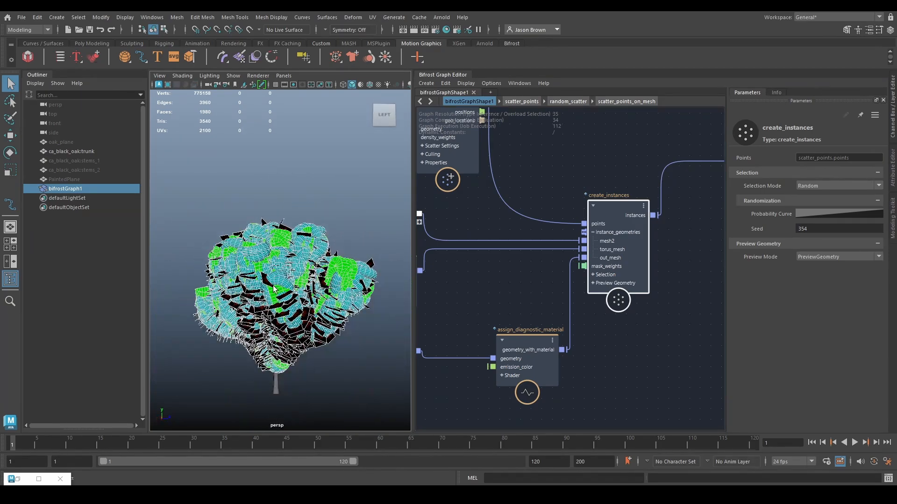
# Reshape the Probability Curve of create_instances into a smooth S-curve and shift its start point to position 0.01.
pyautogui.moveTo(618, 294); pyautogui.dragTo(627, 317, button='middle')
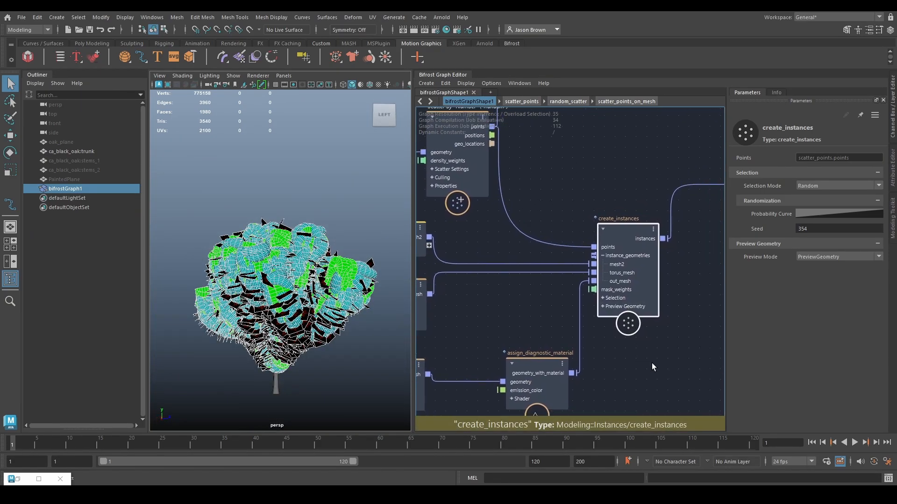
pyautogui.click(815, 214)
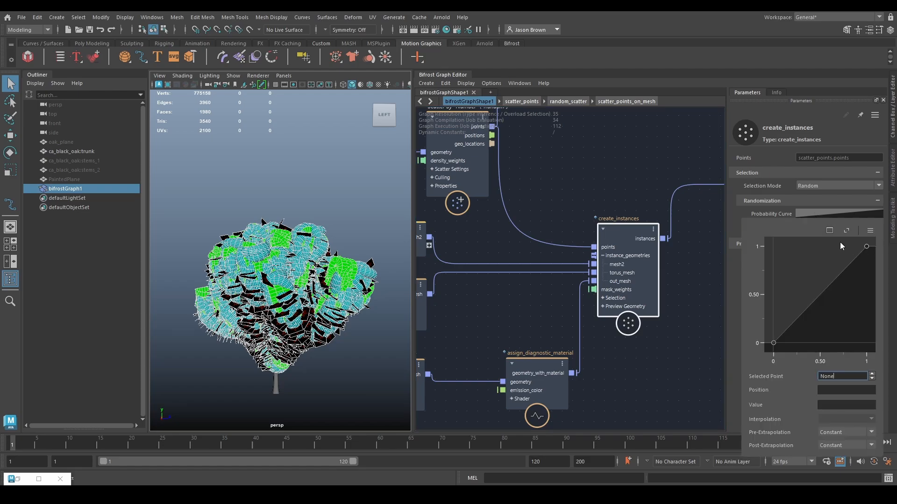
pyautogui.click(870, 230)
pyautogui.click(794, 255)
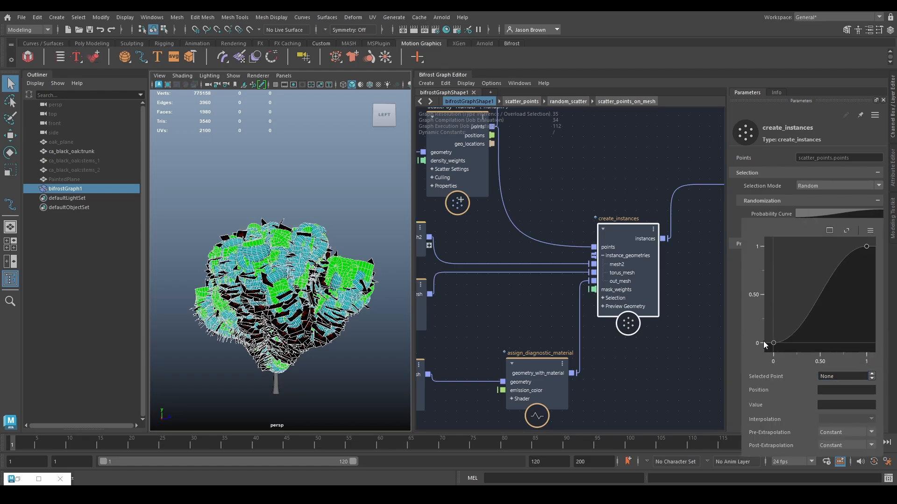
pyautogui.moveTo(775, 343)
pyautogui.mouseDown()
pyautogui.moveTo(868, 348)
pyautogui.moveTo(775, 347)
pyautogui.mouseUp()
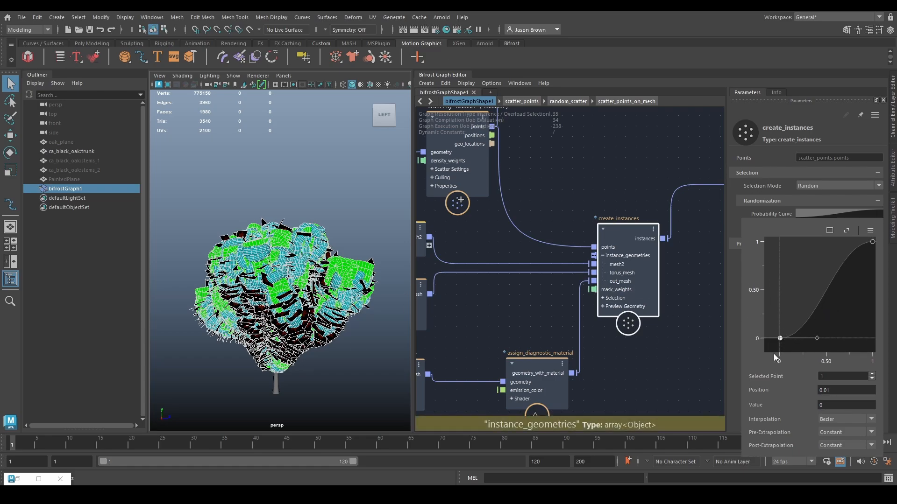
# Flatten the Probability Curve by setting its end point to position 1 and value 0.
pyautogui.moveTo(865, 241); pyautogui.dragTo(873, 337)
pyautogui.hotkey('ctrl', 'z')
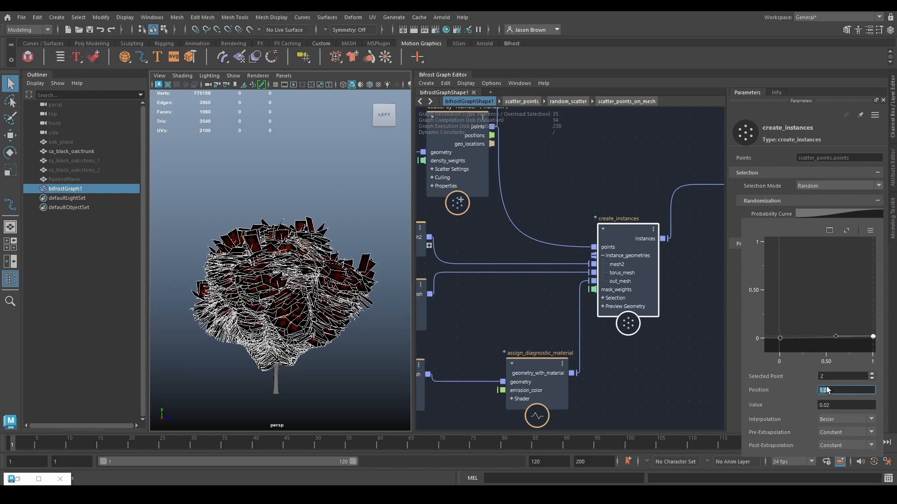
pyautogui.write('1')
pyautogui.press('Tab')
pyautogui.write('0')
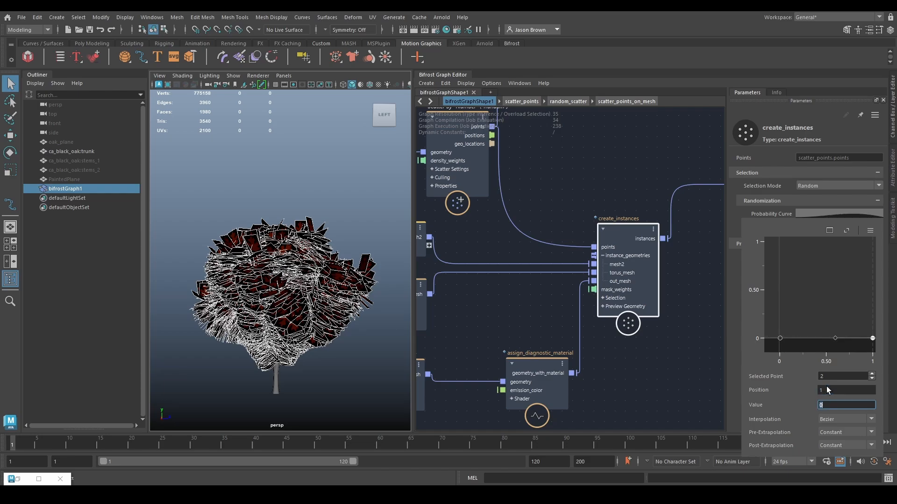
# Add a middle point to the Probability Curve at position 0.5 with value 1, and check the instances on the tree.
pyautogui.click(824, 338)
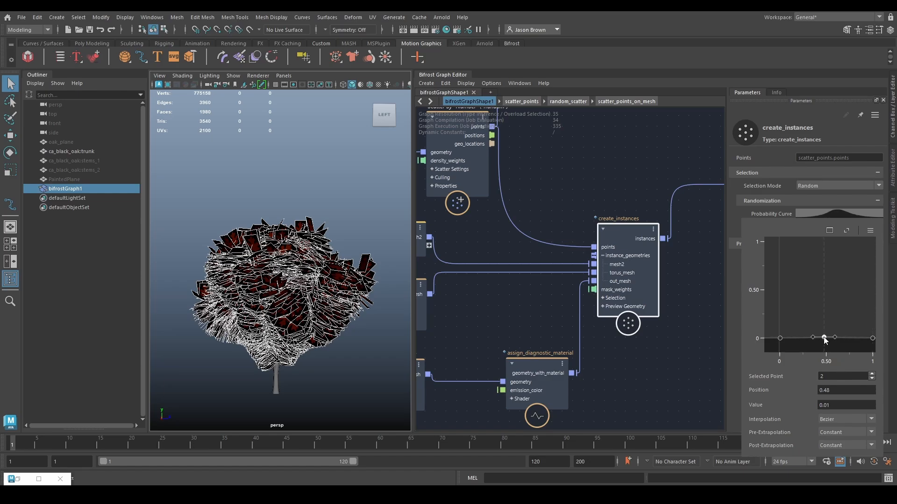
pyautogui.write('0.5')
pyautogui.press('Tab')
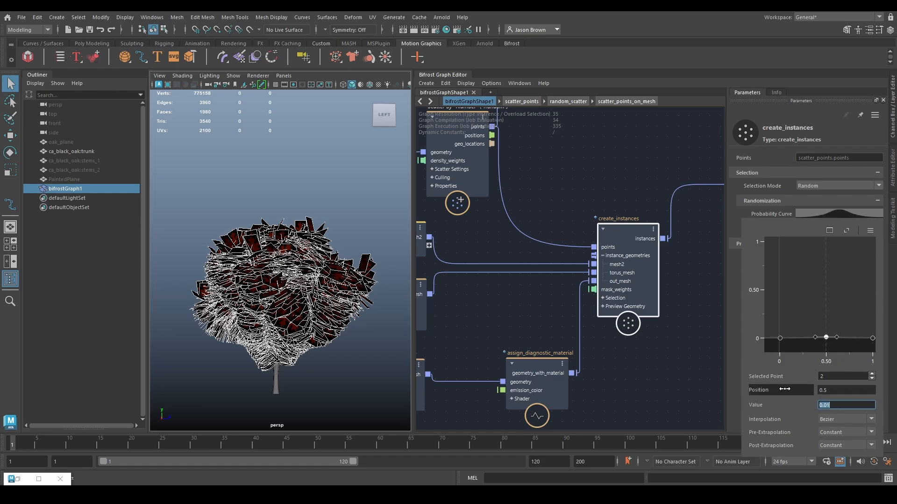
pyautogui.write('1')
pyautogui.keyDown('alt'); pyautogui.moveTo(364, 296); pyautogui.dragTo(256, 317); pyautogui.keyUp('alt')
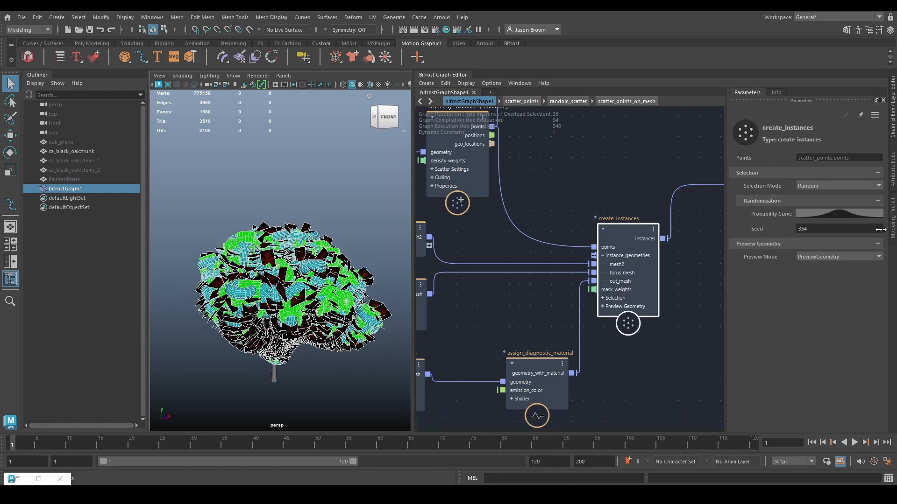
# Set the randomization Seed to 690 and move create_instances farther away from its input nodes.
pyautogui.moveTo(826, 233); pyautogui.dragTo(705, 351)
pyautogui.scroll(-2, 677, 352)
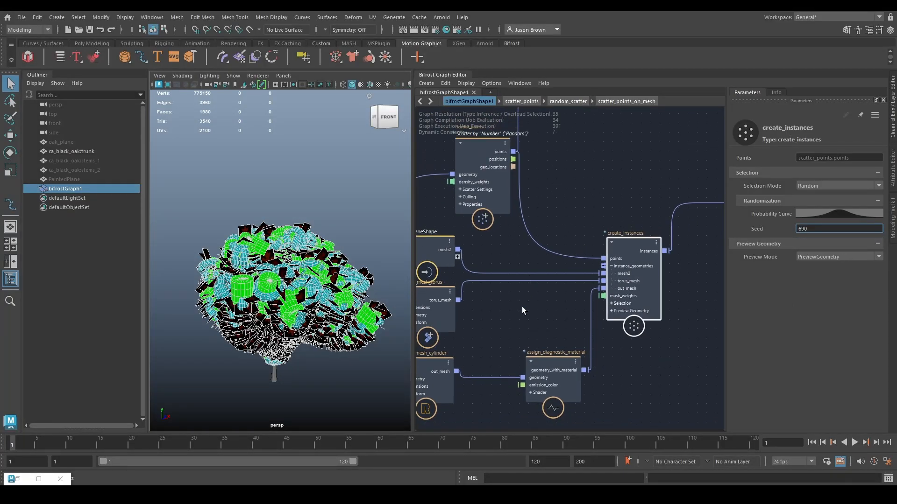
pyautogui.moveTo(577, 281); pyautogui.dragTo(498, 300, button='middle')
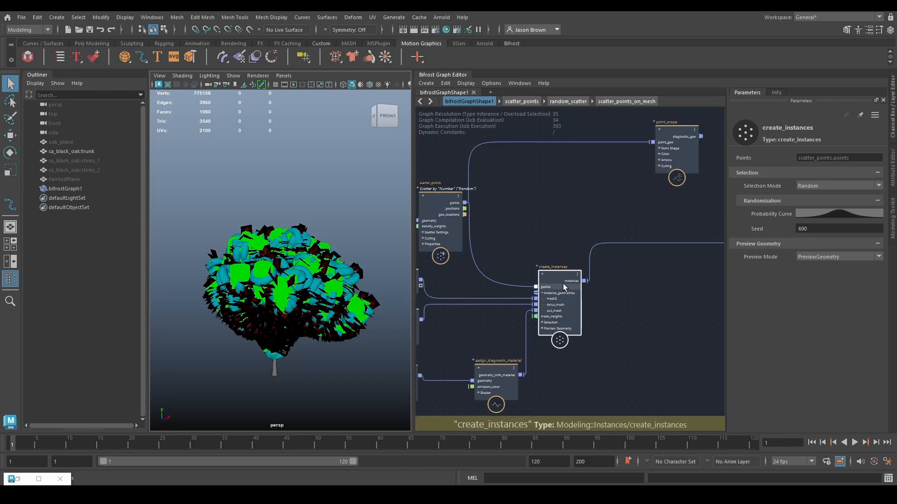
pyautogui.moveTo(564, 287); pyautogui.dragTo(632, 281)
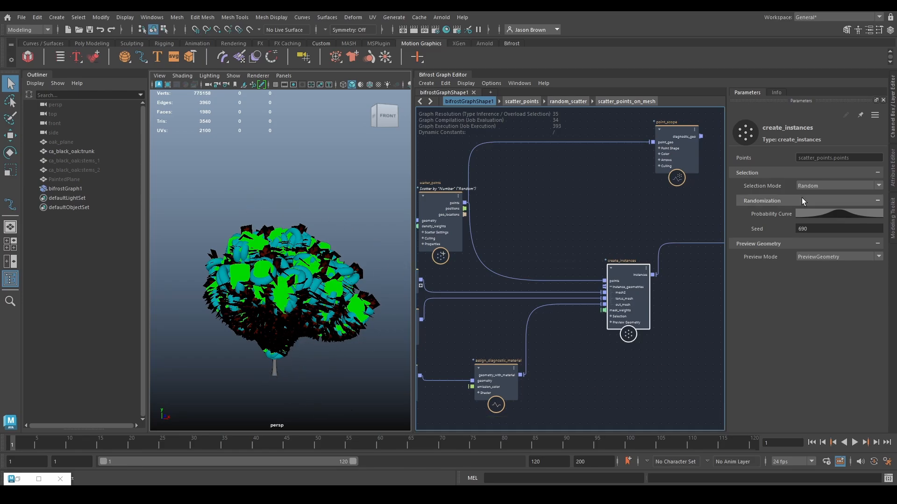
# Set the Preview Mode of create_instances to BoundingBox and examine the boxes on the tree up close.
pyautogui.click(825, 257)
pyautogui.click(813, 266)
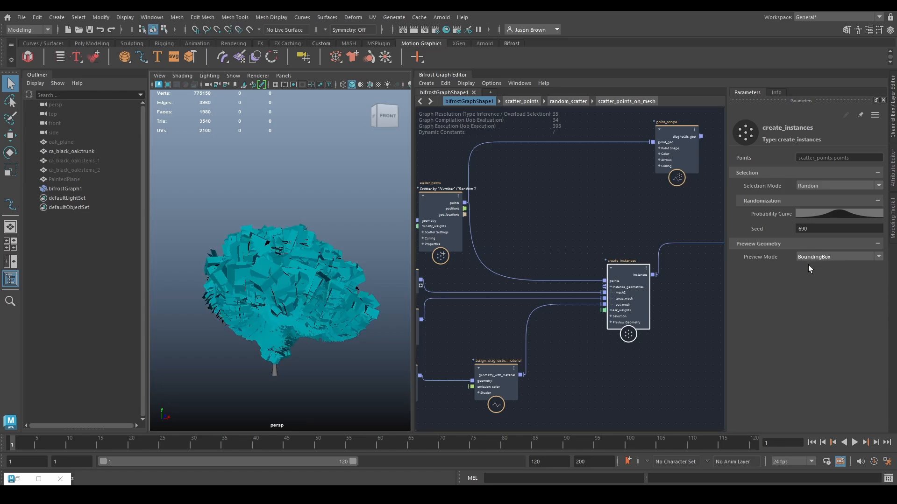
pyautogui.keyDown('alt'); pyautogui.moveTo(205, 392); pyautogui.dragTo(301, 341); pyautogui.keyUp('alt')
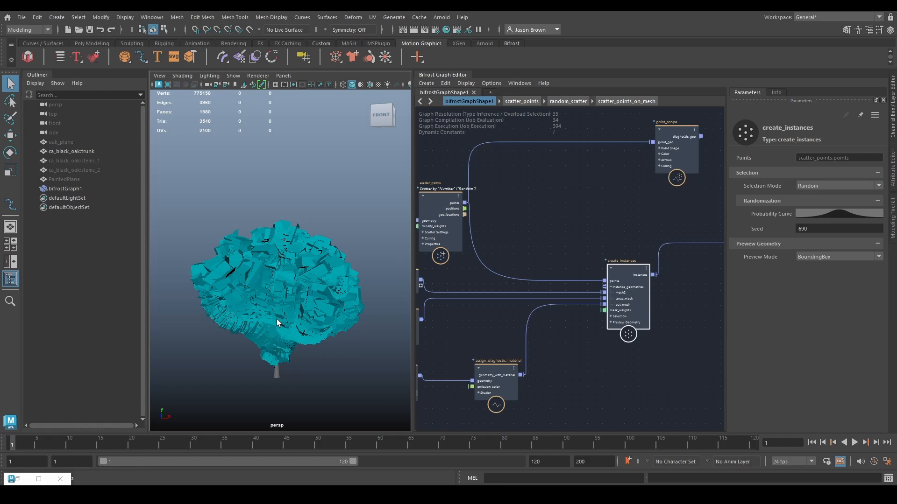
pyautogui.click(809, 255)
pyautogui.click(808, 266)
pyautogui.click(812, 253)
pyautogui.click(812, 253)
pyautogui.keyDown('alt'); pyautogui.moveTo(379, 261); pyautogui.dragTo(314, 257); pyautogui.keyUp('alt')
pyautogui.keyDown('alt'); pyautogui.moveTo(314, 257); pyautogui.dragTo(423, 261, button='right'); pyautogui.keyUp('alt')
pyautogui.keyDown('alt'); pyautogui.moveTo(379, 260); pyautogui.dragTo(324, 251); pyautogui.keyUp('alt')
pyautogui.keyDown('alt'); pyautogui.moveTo(324, 251); pyautogui.dragTo(260, 270, button='middle'); pyautogui.keyUp('alt')
pyautogui.keyDown('alt'); pyautogui.moveTo(259, 270); pyautogui.dragTo(286, 271, button='right'); pyautogui.keyUp('alt')
pyautogui.keyDown('alt'); pyautogui.moveTo(286, 271); pyautogui.dragTo(282, 278, button='middle'); pyautogui.keyUp('alt')
pyautogui.keyDown('alt'); pyautogui.moveTo(282, 278); pyautogui.dragTo(282, 301); pyautogui.keyUp('alt')
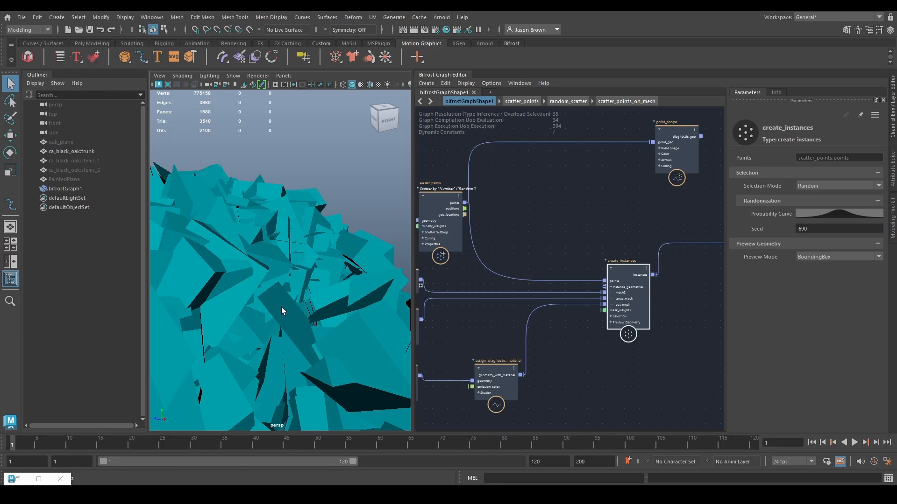
# Compare the PreviewGeometry and BoundingBox preview modes on the close-up instances, ending with PreviewGeometry.
pyautogui.click(831, 258)
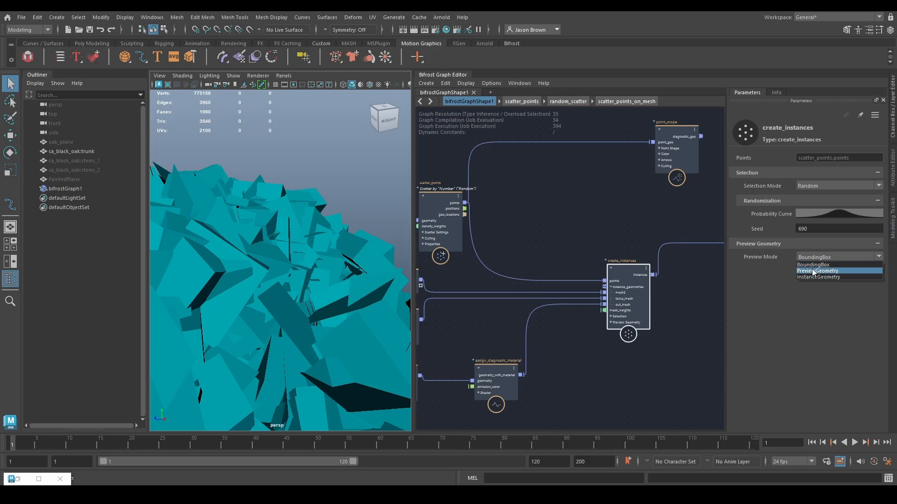
pyautogui.click(818, 271)
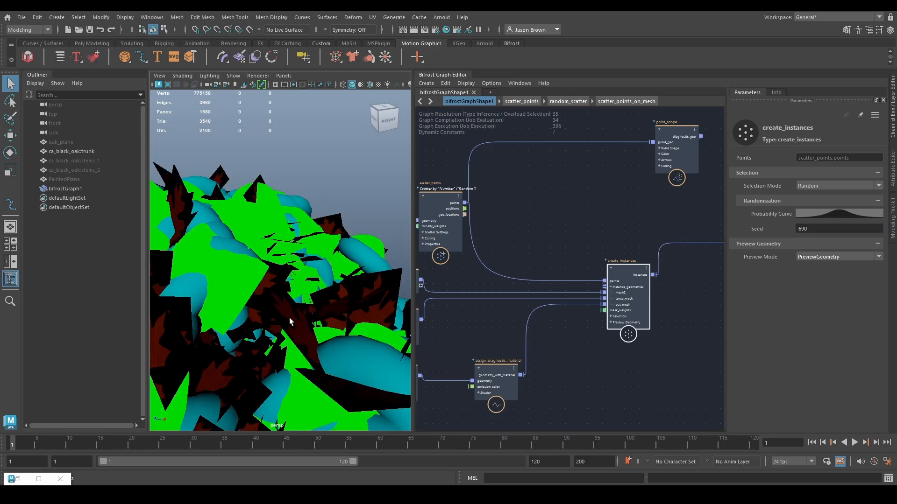
pyautogui.click(830, 257)
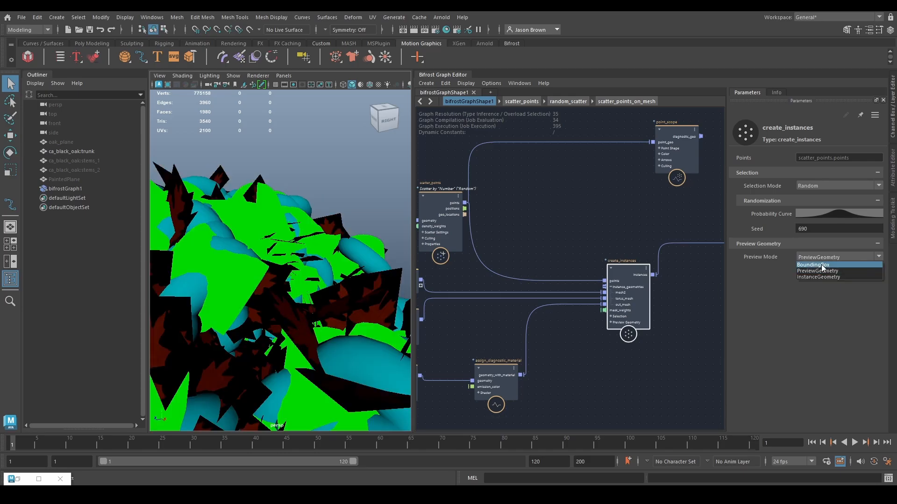
pyautogui.click(821, 264)
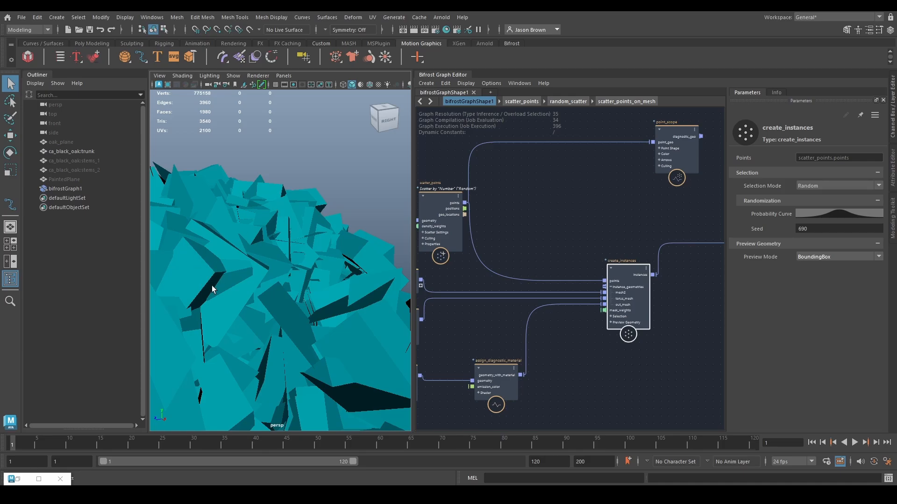
pyautogui.click(824, 257)
pyautogui.click(823, 271)
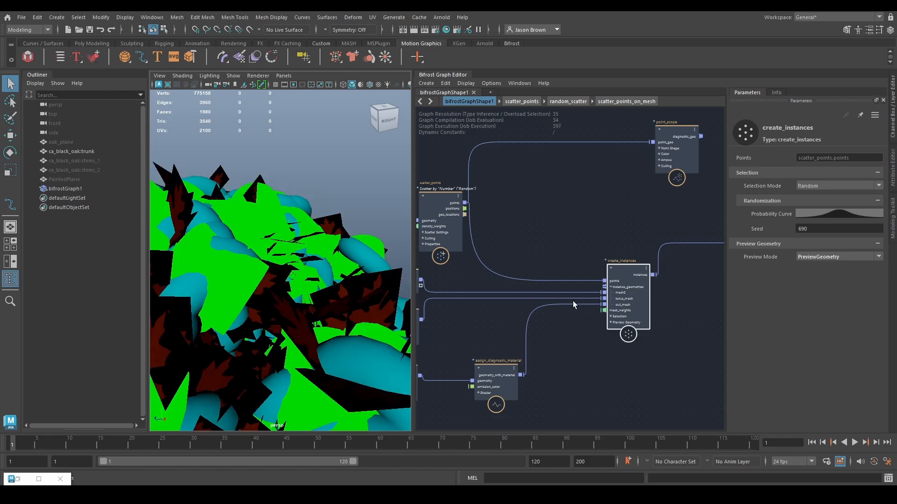
# Cut the torus and diagnostic-material connections to create_instances, and delete create_mesh_torus, create_mesh_cylinder and assign_diagnostic_material.
pyautogui.scroll(-3, 572, 300)
pyautogui.scroll(3, 561, 312)
pyautogui.scroll(1, 586, 308)
pyautogui.keyDown('ctrl'); pyautogui.keyDown('alt'); pyautogui.keyDown('shift'); pyautogui.moveTo(560, 280); pyautogui.dragTo(583, 253); pyautogui.keyUp('shift'); pyautogui.keyUp('alt'); pyautogui.keyUp('ctrl')
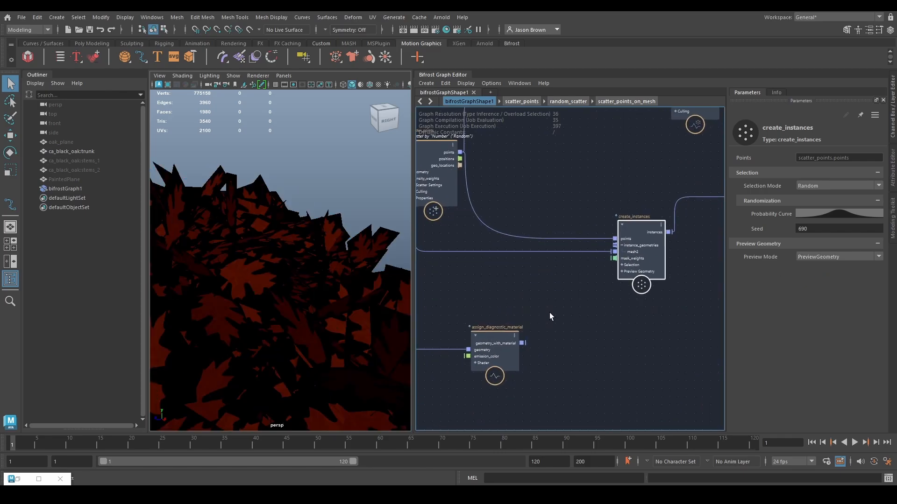
pyautogui.keyDown('alt'); pyautogui.moveTo(550, 313); pyautogui.dragTo(653, 306, button='middle'); pyautogui.keyUp('alt')
pyautogui.moveTo(683, 337); pyautogui.dragTo(464, 381)
pyautogui.press('Delete')
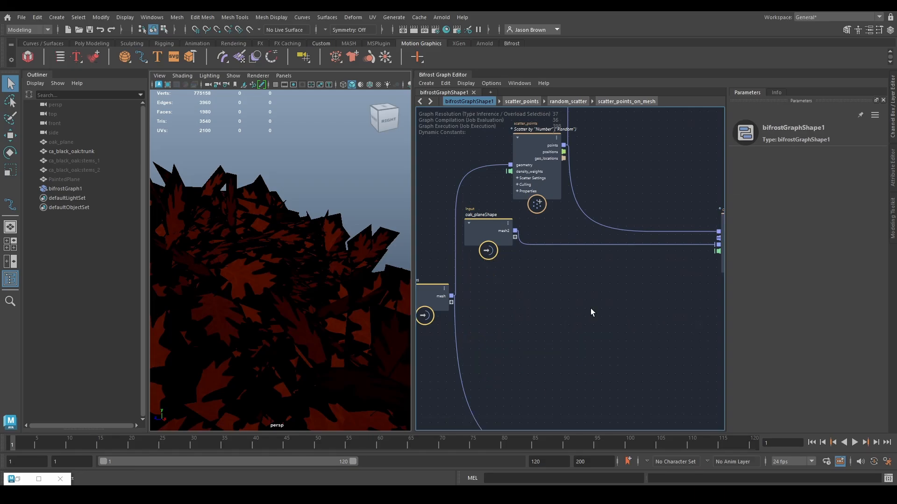
# Move oak_planeShape directly beside the instance_geometries input of create_instances.
pyautogui.keyDown('alt'); pyautogui.moveTo(575, 308); pyautogui.dragTo(532, 338, button='middle'); pyautogui.keyUp('alt')
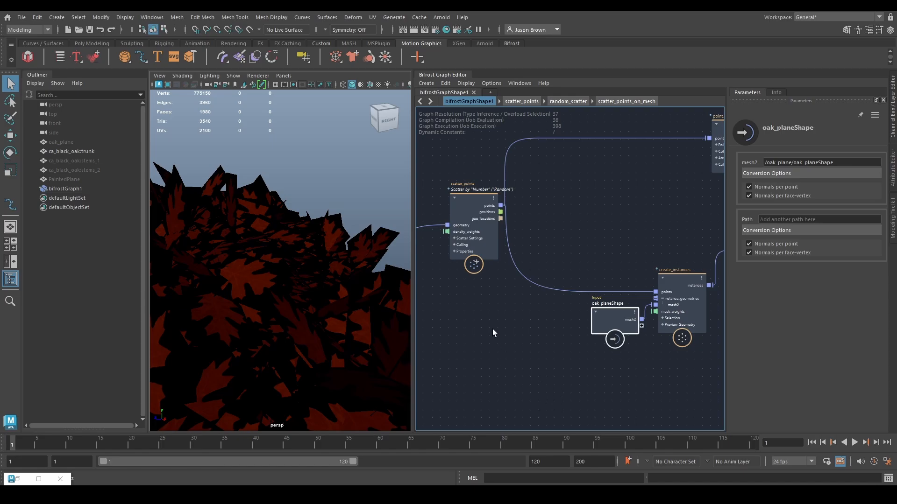
pyautogui.keyDown('alt'); pyautogui.moveTo(532, 313); pyautogui.dragTo(517, 329, button='right'); pyautogui.keyUp('alt')
pyautogui.keyDown('alt'); pyautogui.moveTo(514, 331); pyautogui.dragTo(603, 319, button='middle'); pyautogui.keyUp('alt')
pyautogui.keyDown('alt'); pyautogui.moveTo(316, 304); pyautogui.dragTo(327, 276, button='right'); pyautogui.keyUp('alt')
# Connect point_scope's diagnostic_geo to the terminal's diagnostic input in place of the instances, and frame the tree on ca_black_oak:stems_2.
pyautogui.keyDown('alt'); pyautogui.moveTo(571, 332); pyautogui.dragTo(411, 333, button='middle'); pyautogui.keyUp('alt')
pyautogui.keyDown('alt'); pyautogui.moveTo(690, 317); pyautogui.dragTo(643, 352, button='middle'); pyautogui.keyUp('alt')
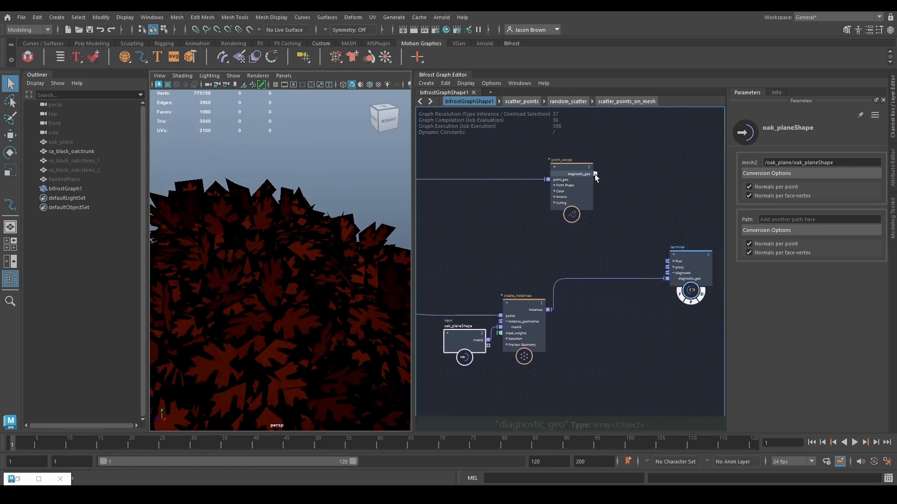
pyautogui.moveTo(595, 174); pyautogui.dragTo(674, 282)
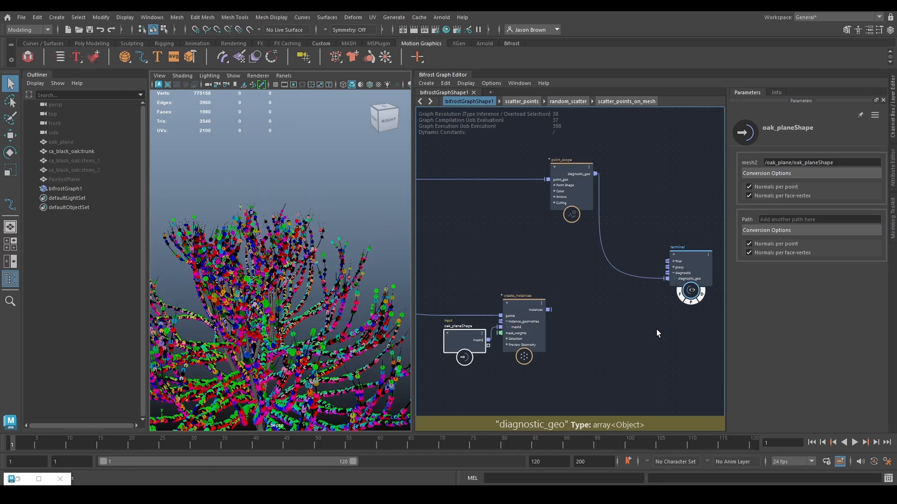
pyautogui.click(83, 170)
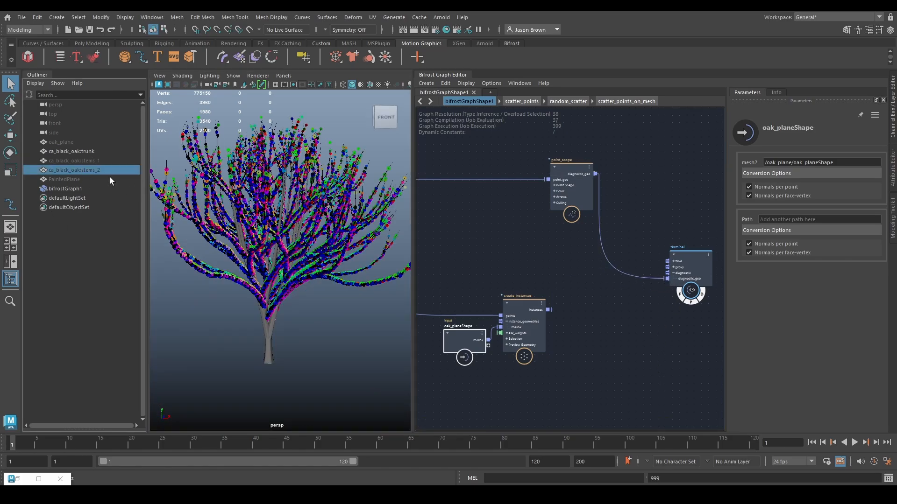
# Review the scatter amount settings of scatter_points and examine the scattered points around the tree with bifrostGraph1 selected.
pyautogui.keyDown('alt'); pyautogui.moveTo(536, 282); pyautogui.dragTo(810, 292, button='middle'); pyautogui.keyUp('alt')
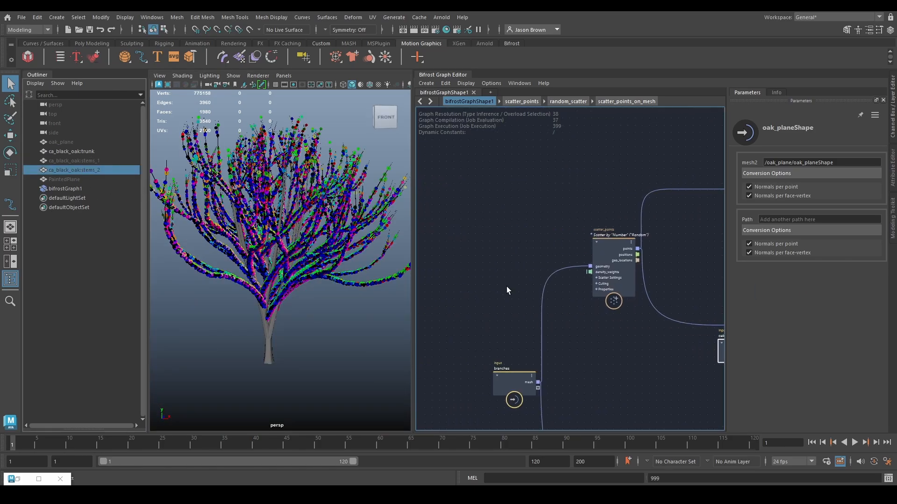
pyautogui.click(61, 189)
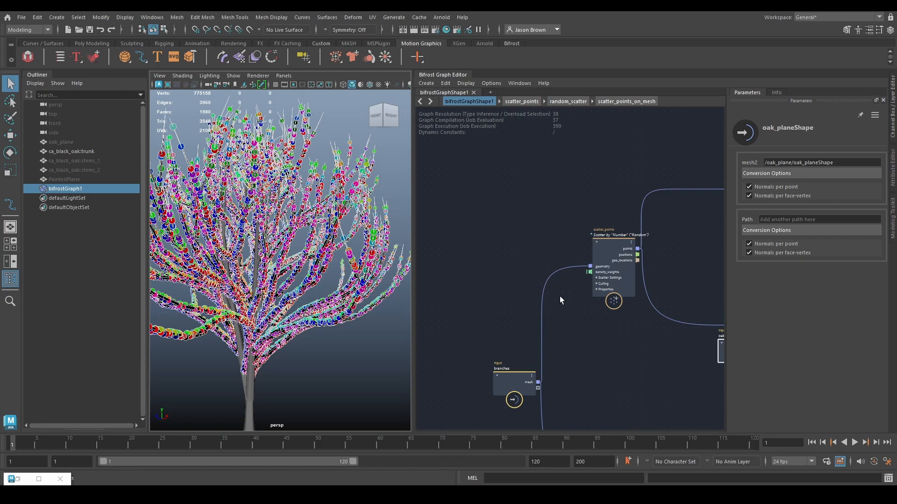
pyautogui.click(615, 245)
pyautogui.doubleClick(838, 217)
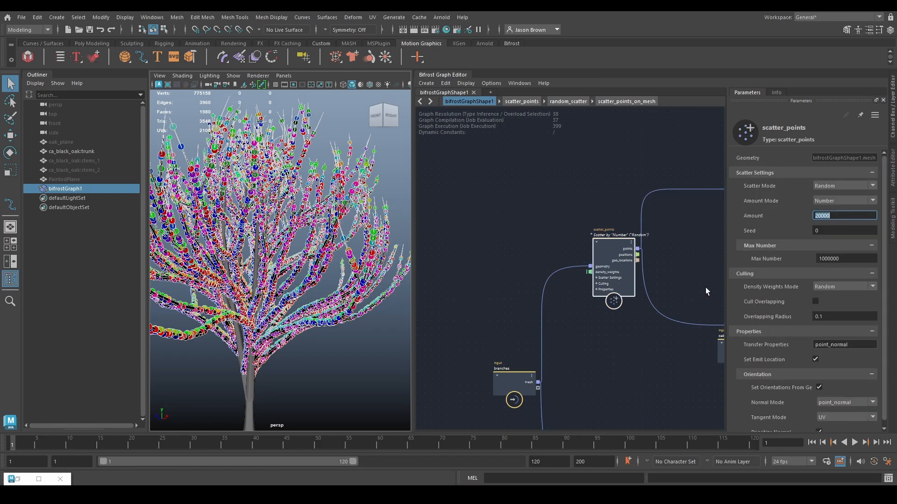
pyautogui.keyDown('alt'); pyautogui.moveTo(316, 353); pyautogui.dragTo(268, 355); pyautogui.keyUp('alt')
pyautogui.keyDown('alt'); pyautogui.moveTo(593, 342); pyautogui.dragTo(457, 316, button='middle'); pyautogui.keyUp('alt')
pyautogui.keyDown('alt'); pyautogui.moveTo(559, 281); pyautogui.dragTo(520, 317, button='middle'); pyautogui.keyUp('alt')
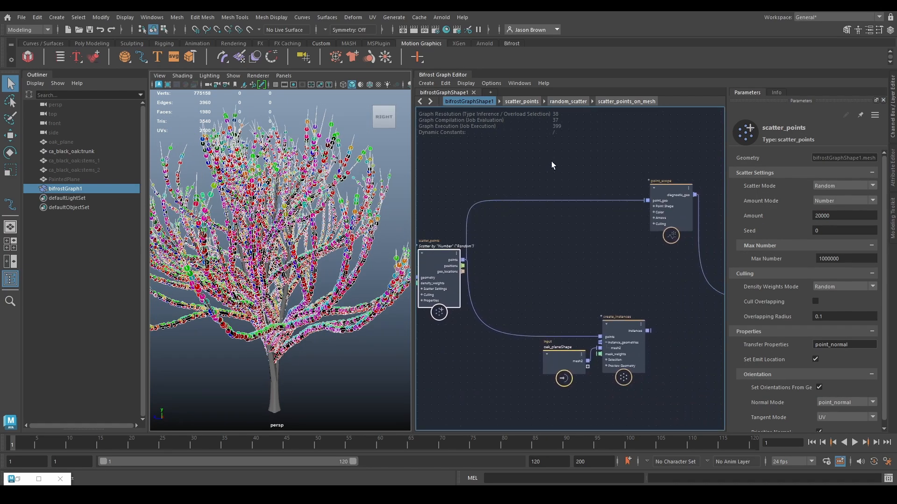
pyautogui.moveTo(552, 163); pyautogui.dragTo(562, 245)
pyautogui.moveTo(527, 201)
pyautogui.scroll(3, 528, 201)
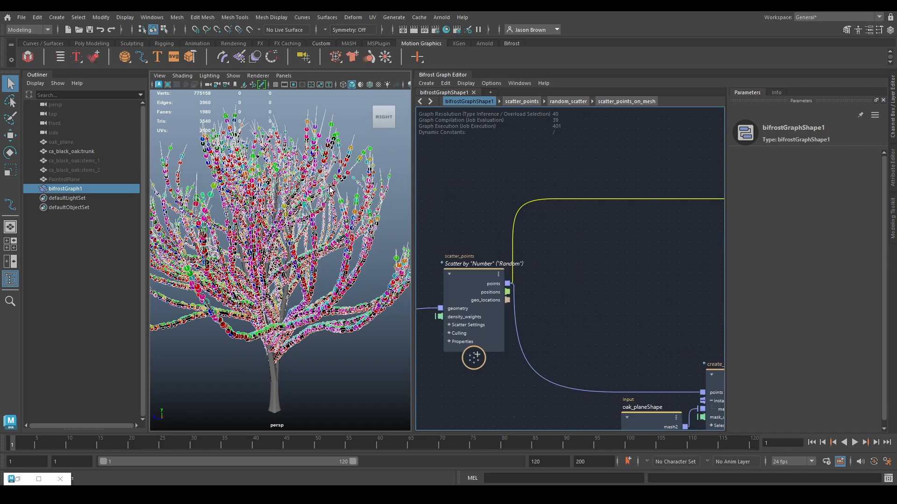
pyautogui.keyDown('alt'); pyautogui.moveTo(290, 260); pyautogui.dragTo(305, 247); pyautogui.keyUp('alt')
pyautogui.keyDown('alt'); pyautogui.moveTo(273, 292); pyautogui.dragTo(299, 283); pyautogui.keyUp('alt')
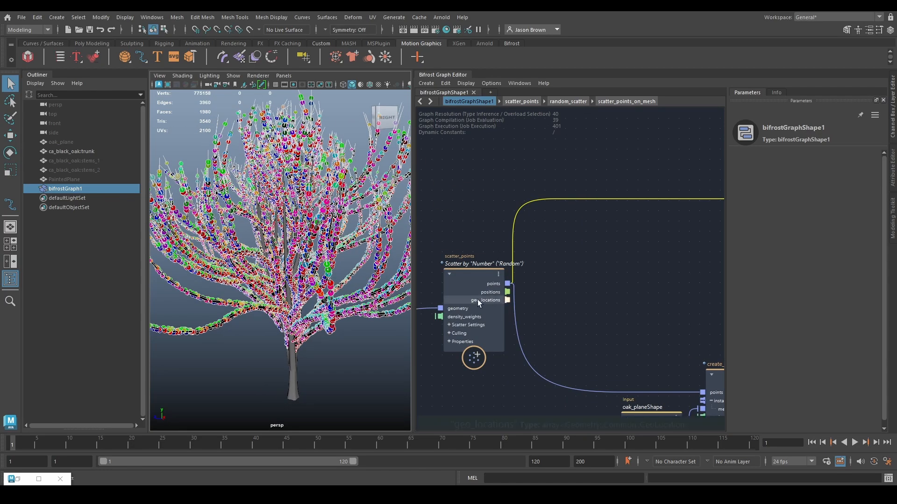
# Set the seed of scatter_points to 197, undoing the extra seed adjustment.
pyautogui.click(481, 300)
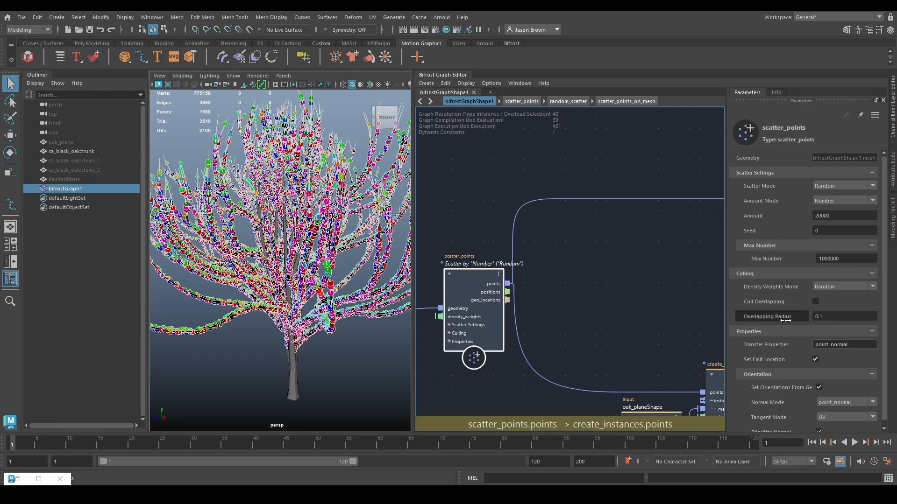
pyautogui.click(823, 230)
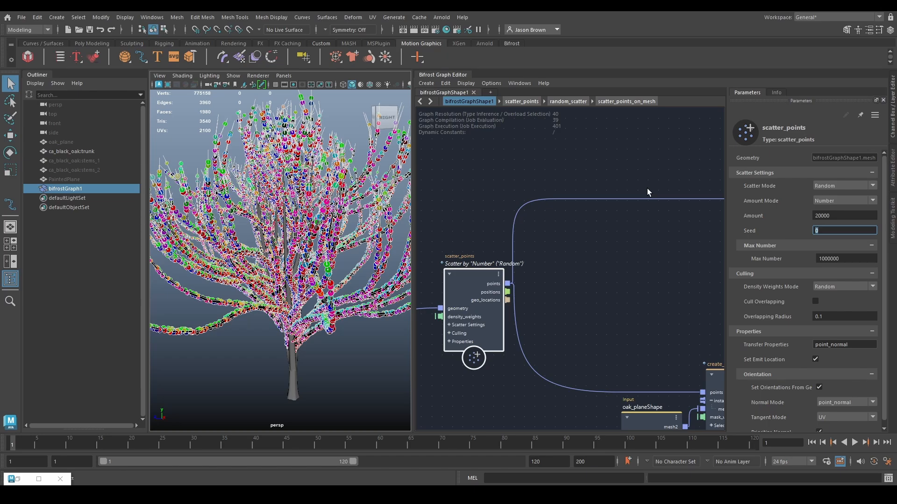
pyautogui.write('197')
pyautogui.press('Return')
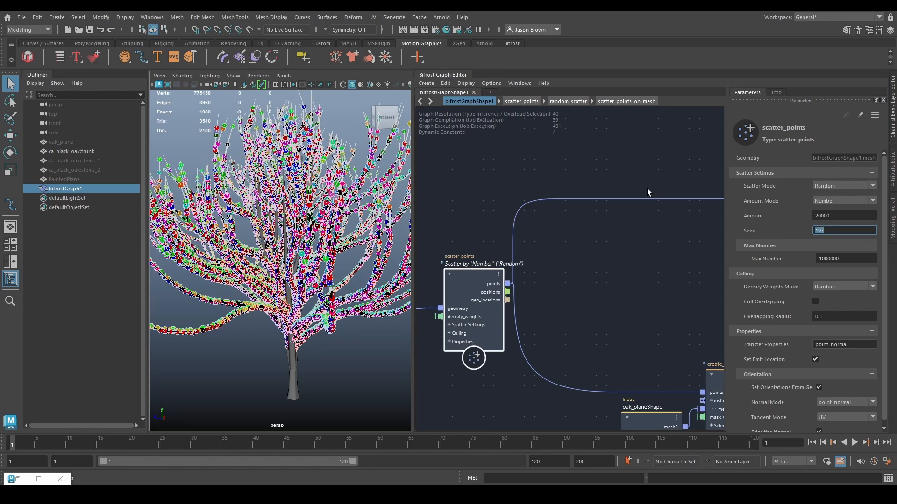
pyautogui.moveTo(766, 230); pyautogui.dragTo(854, 232)
pyautogui.hotkey('ctrl', 'z')
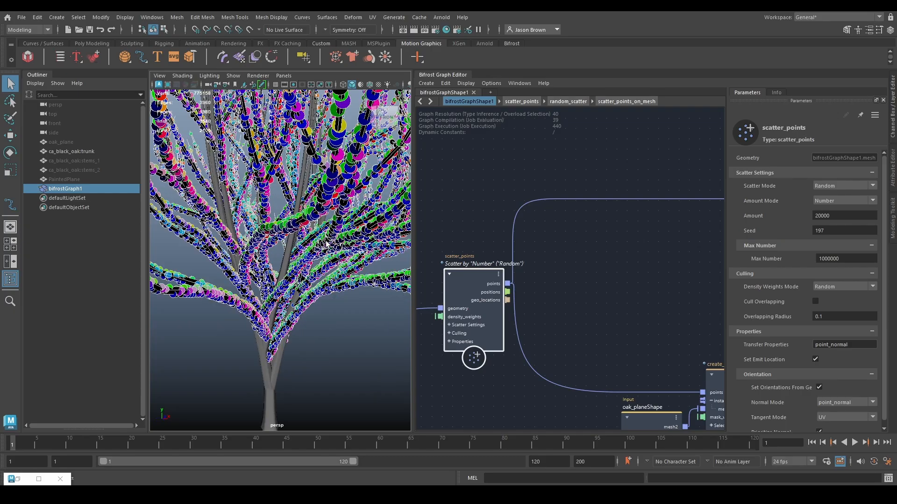
# Switch the scatter mode of scatter_points to BlueNoise and frame the whole tree.
pyautogui.keyDown('alt'); pyautogui.moveTo(302, 288); pyautogui.dragTo(192, 272); pyautogui.keyUp('alt')
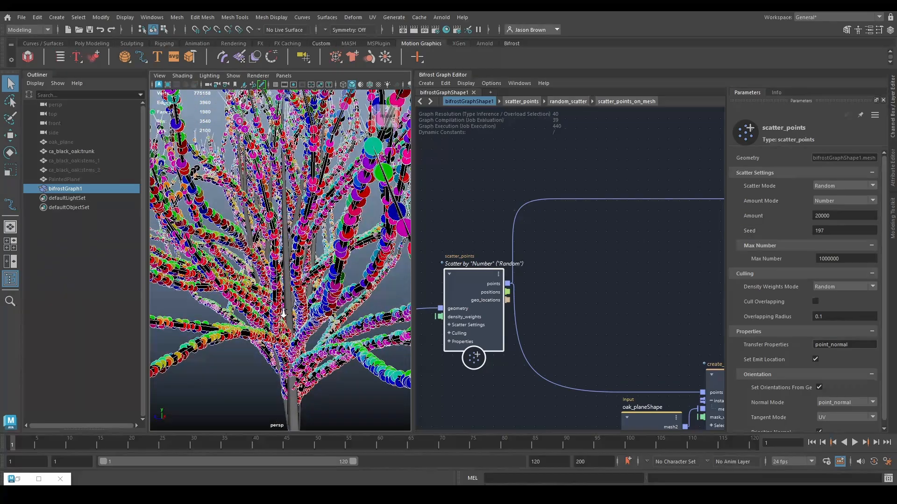
pyautogui.click(836, 186)
pyautogui.click(825, 200)
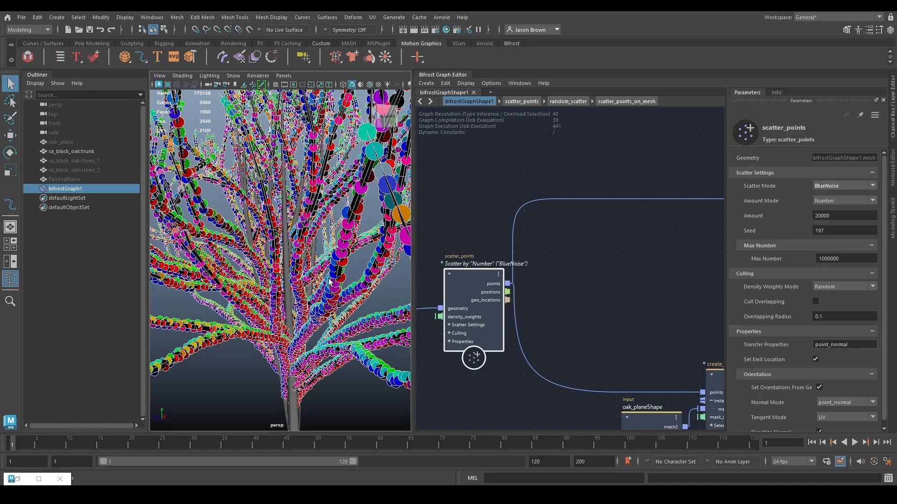
pyautogui.press('f')
pyautogui.keyDown('alt'); pyautogui.moveTo(307, 284); pyautogui.dragTo(335, 279); pyautogui.keyUp('alt')
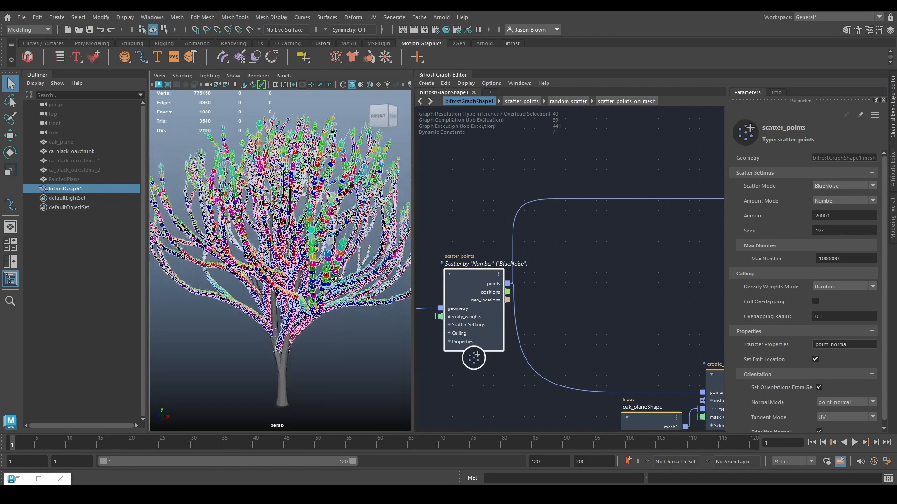
# Read the scatter_mode documentation of scatter_points and examine the point spacing along the branches up close.
pyautogui.click(776, 92)
pyautogui.scroll(-8, 859, 237)
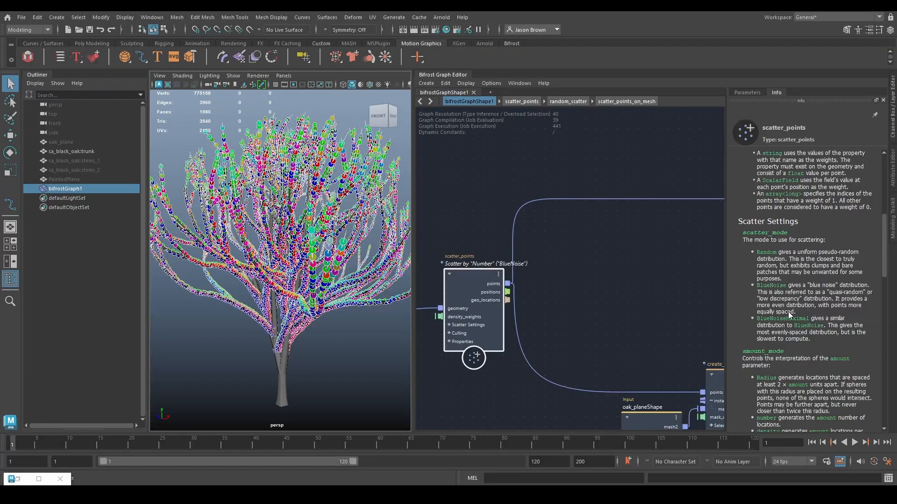
pyautogui.keyDown('alt'); pyautogui.moveTo(247, 322); pyautogui.dragTo(325, 287, button='right'); pyautogui.keyUp('alt')
pyautogui.keyDown('alt'); pyautogui.moveTo(297, 212); pyautogui.dragTo(284, 246); pyautogui.keyUp('alt')
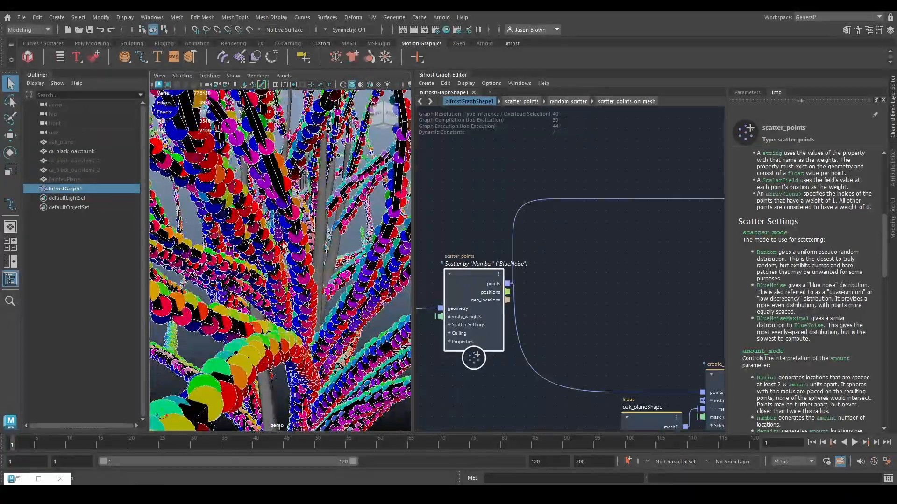
pyautogui.keyDown('alt'); pyautogui.moveTo(285, 246); pyautogui.dragTo(152, 232, button='right'); pyautogui.keyUp('alt')
pyautogui.keyDown('alt'); pyautogui.moveTo(233, 261); pyautogui.dragTo(261, 234); pyautogui.keyUp('alt')
pyautogui.keyDown('alt'); pyautogui.moveTo(168, 248); pyautogui.dragTo(249, 254, button='right'); pyautogui.keyUp('alt')
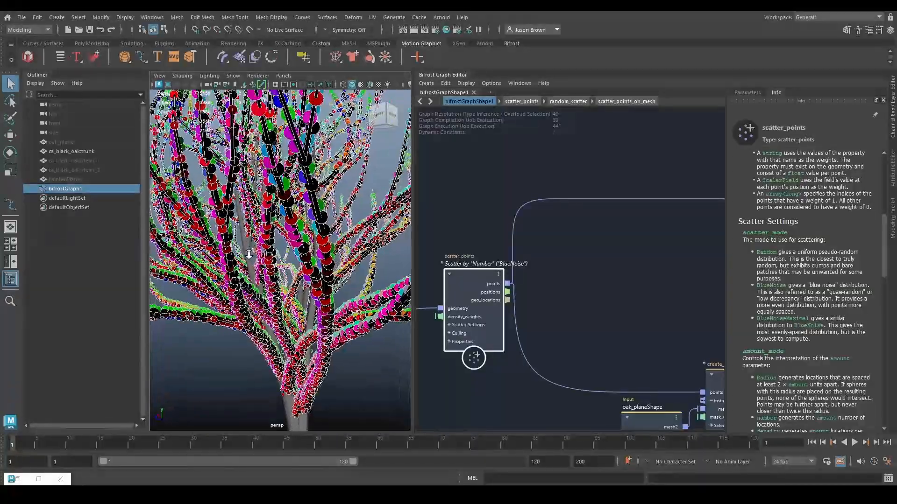
# Compare the Random and BlueNoise scatter modes on the close-up branches, ending with BlueNoise.
pyautogui.click(745, 89)
pyautogui.keyDown('alt'); pyautogui.moveTo(342, 176); pyautogui.dragTo(388, 185); pyautogui.keyUp('alt')
pyautogui.keyDown('alt'); pyautogui.moveTo(327, 189); pyautogui.dragTo(376, 190, button='right'); pyautogui.keyUp('alt')
pyautogui.keyDown('alt'); pyautogui.moveTo(345, 199); pyautogui.dragTo(335, 224); pyautogui.keyUp('alt')
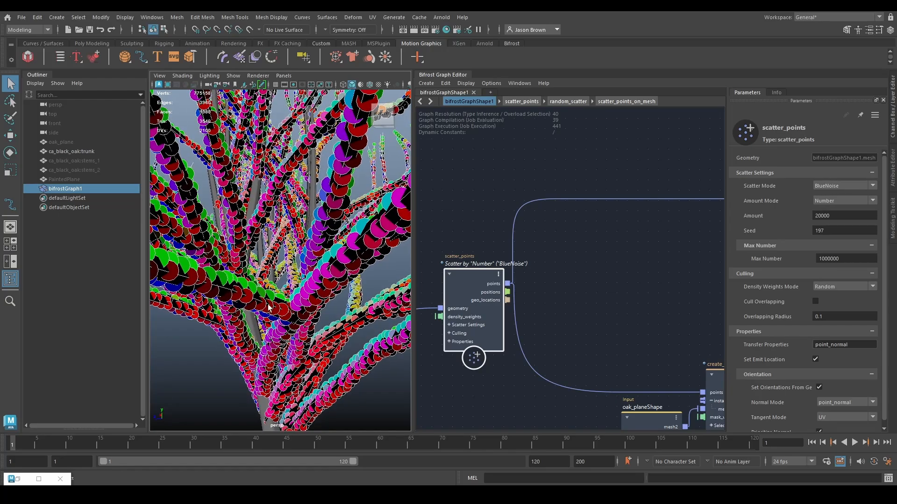
pyautogui.click(837, 192)
pyautogui.click(832, 201)
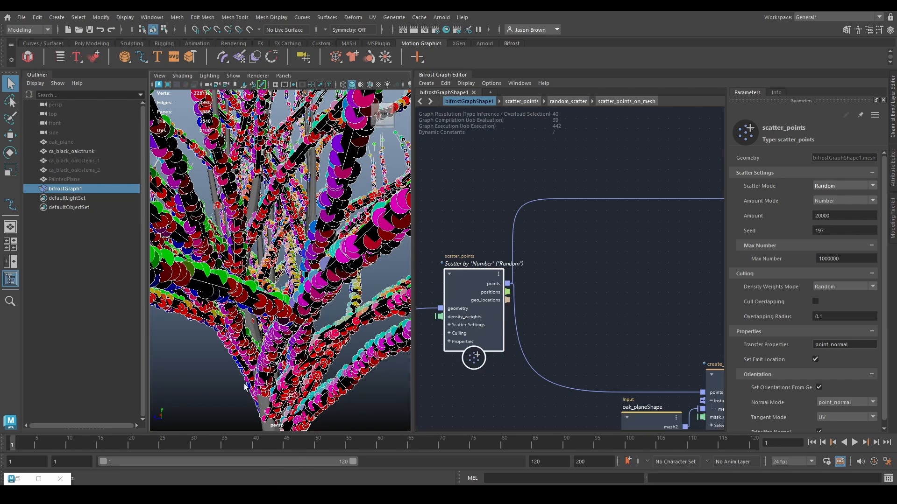
pyautogui.click(828, 186)
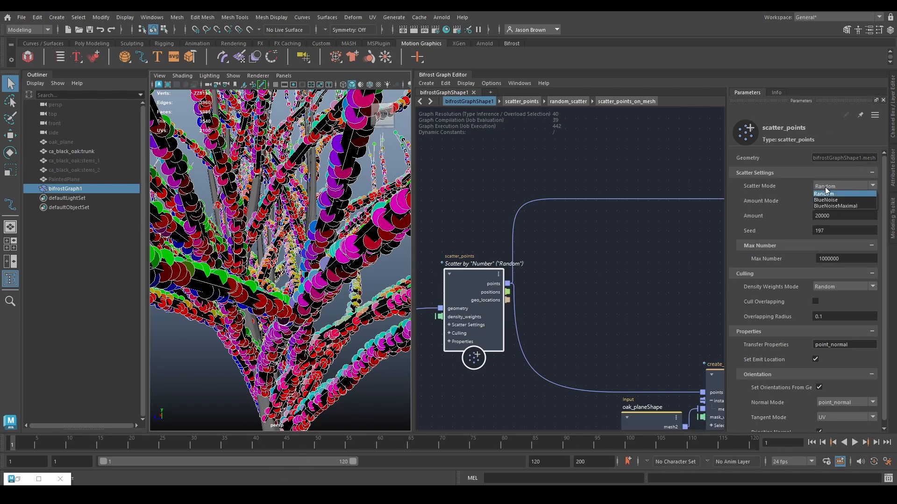
pyautogui.click(827, 202)
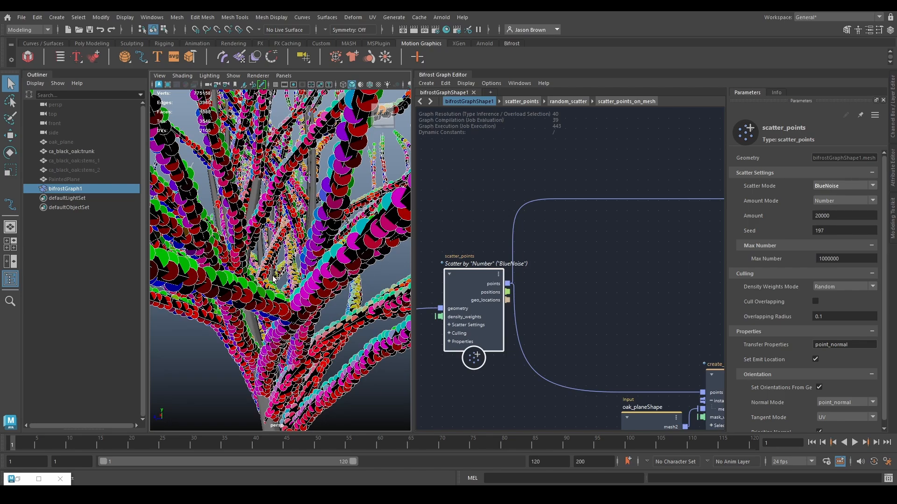
pyautogui.click(831, 187)
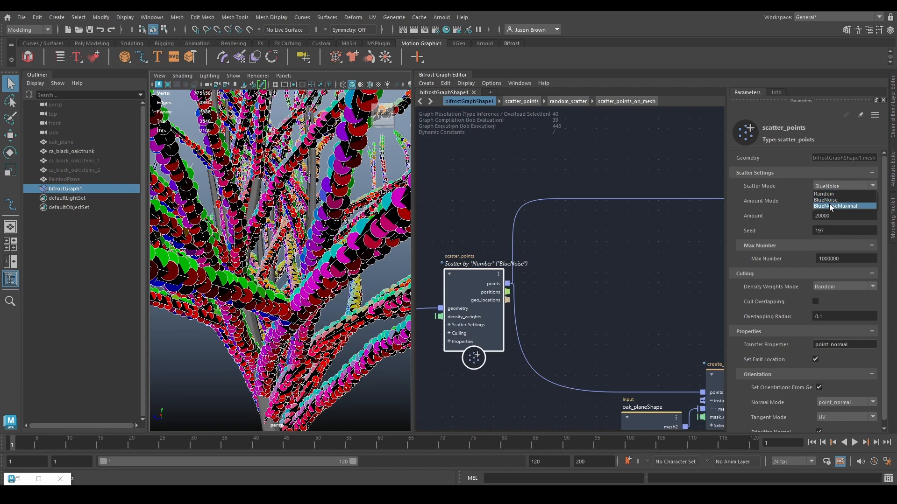
pyautogui.click(825, 188)
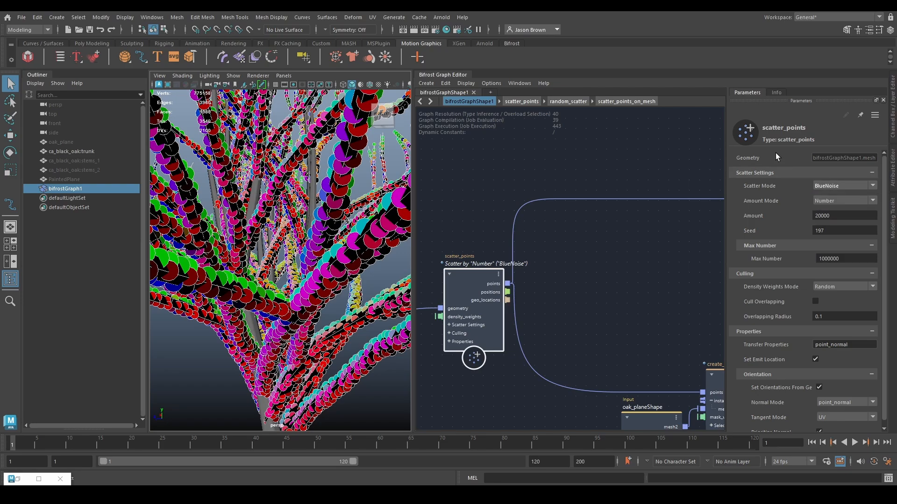
# Check the scatter mode documentation again and the amount mode options of scatter_points, keeping Number.
pyautogui.click(778, 93)
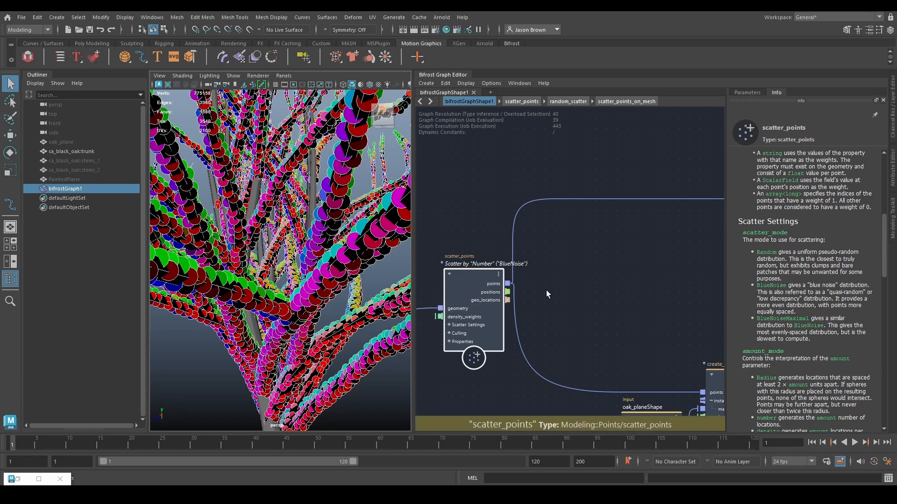
pyautogui.click(746, 93)
pyautogui.click(836, 200)
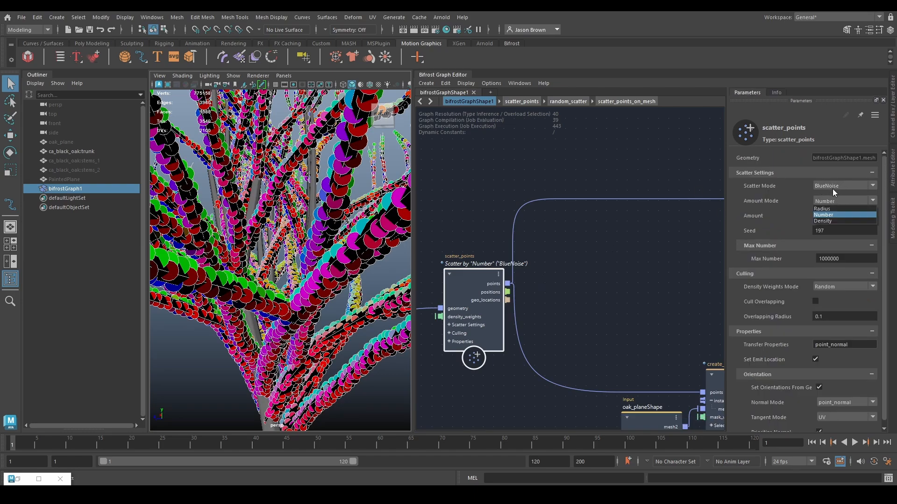
pyautogui.click(668, 229)
pyautogui.click(468, 296)
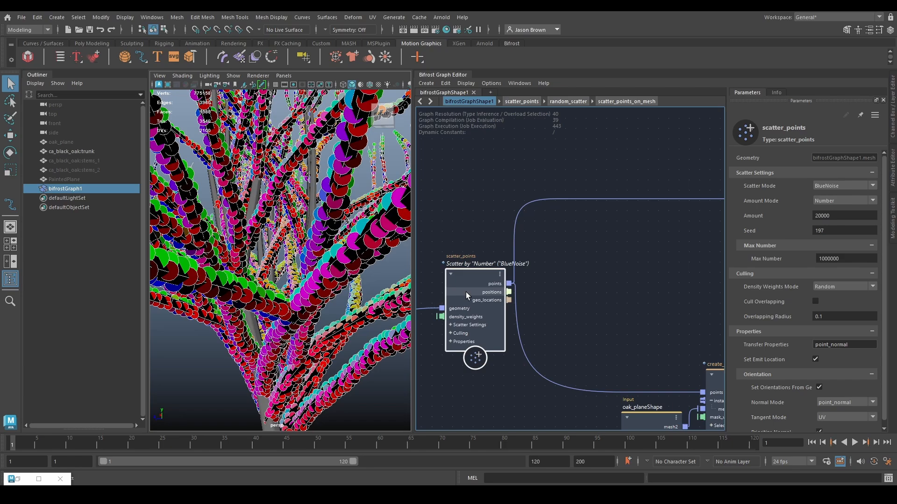
# Set the scatter mode of scatter_points to BlueNoiseMaximal and examine the point distribution along the branches.
pyautogui.click(841, 186)
pyautogui.click(836, 206)
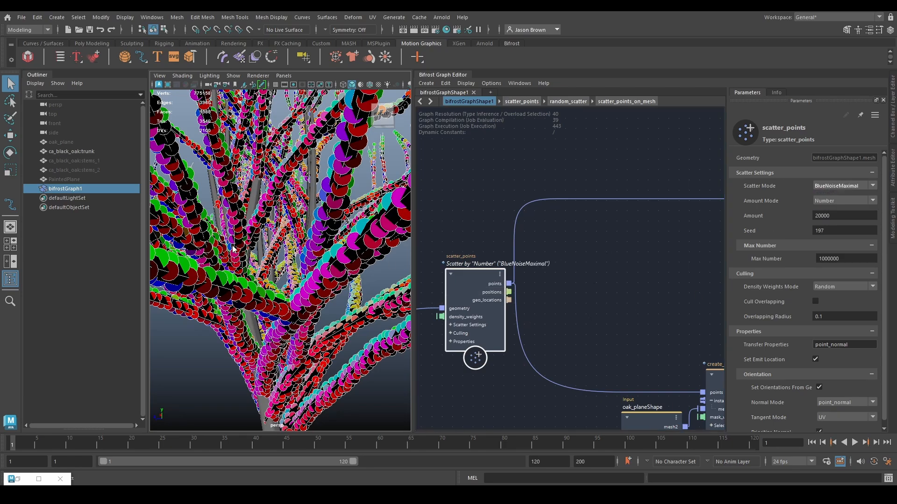
pyautogui.moveTo(282, 247)
pyautogui.keyDown('alt'); pyautogui.mouseDown()
pyautogui.moveTo(344, 249)
pyautogui.moveTo(295, 255)
pyautogui.mouseUp(); pyautogui.keyUp('alt')
pyautogui.keyDown('alt'); pyautogui.moveTo(294, 256); pyautogui.dragTo(297, 159, button='right'); pyautogui.keyUp('alt')
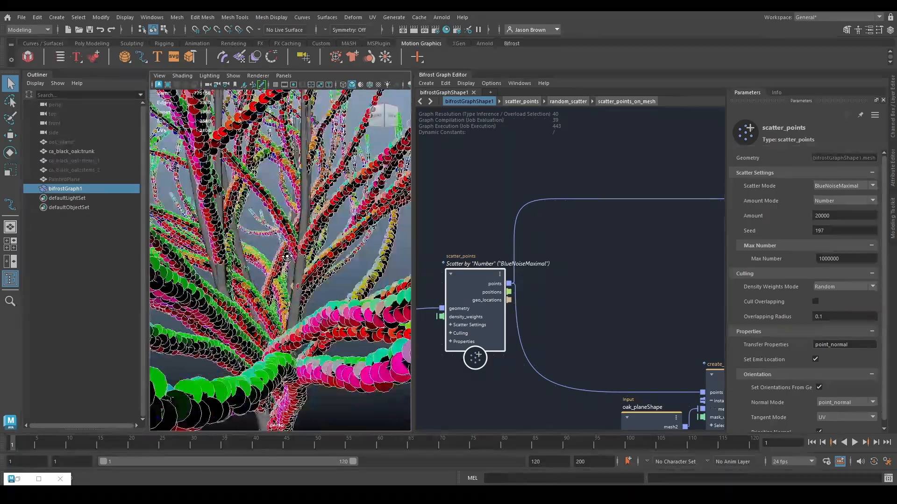
pyautogui.keyDown('alt'); pyautogui.moveTo(299, 235); pyautogui.dragTo(294, 255, button='middle'); pyautogui.keyUp('alt')
pyautogui.scroll(6, 293, 256)
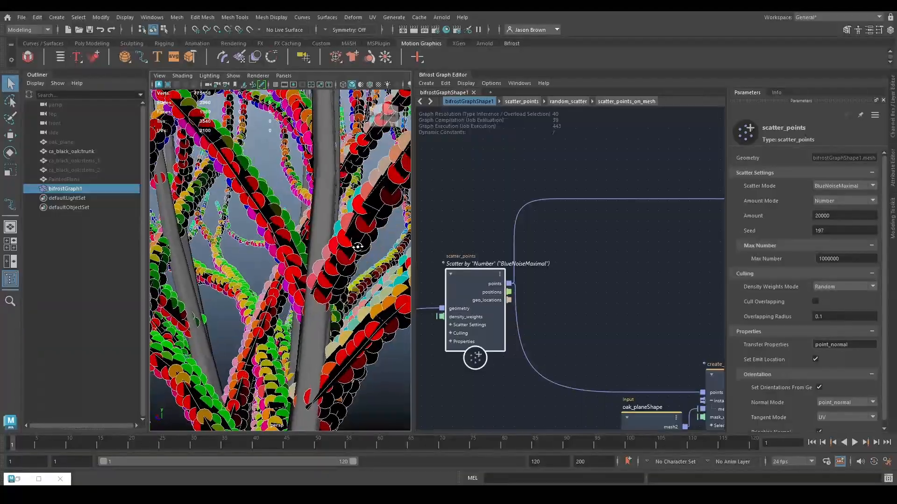
pyautogui.moveTo(296, 257)
pyautogui.keyDown('alt'); pyautogui.mouseDown()
pyautogui.moveTo(252, 254)
pyautogui.moveTo(333, 248)
pyautogui.moveTo(220, 250)
pyautogui.moveTo(280, 250)
pyautogui.mouseUp(); pyautogui.keyUp('alt')
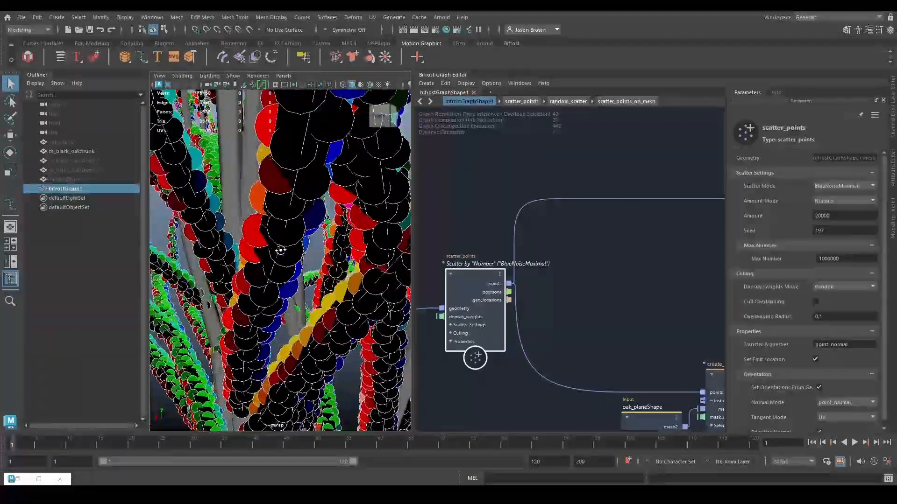
pyautogui.keyDown('alt'); pyautogui.moveTo(280, 250); pyautogui.dragTo(186, 237, button='right'); pyautogui.keyUp('alt')
pyautogui.keyDown('alt'); pyautogui.moveTo(187, 237); pyautogui.dragTo(225, 237); pyautogui.keyUp('alt')
pyautogui.keyDown('alt'); pyautogui.moveTo(224, 237); pyautogui.dragTo(246, 234, button='right'); pyautogui.keyUp('alt')
pyautogui.keyDown('alt'); pyautogui.moveTo(246, 234); pyautogui.dragTo(289, 256); pyautogui.keyUp('alt')
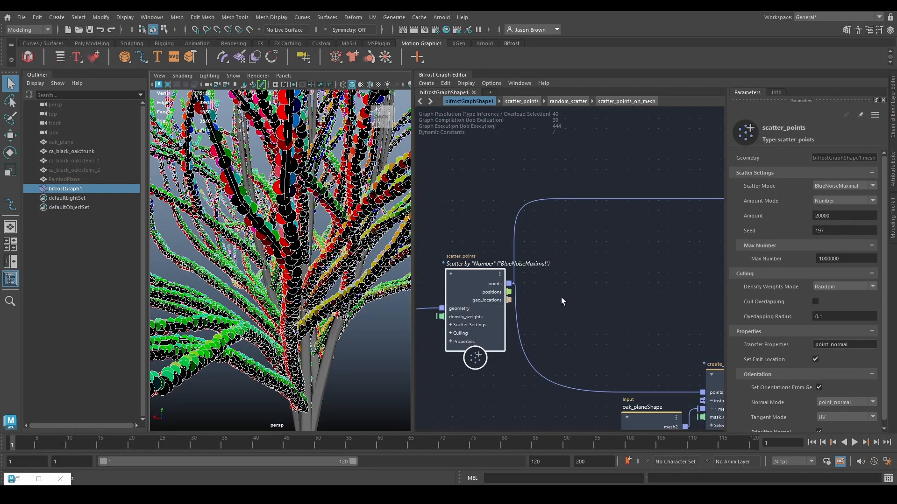
# Shift the scatter_points node slightly in the graph and return its scatter mode to BlueNoise.
pyautogui.moveTo(458, 284); pyautogui.dragTo(449, 272)
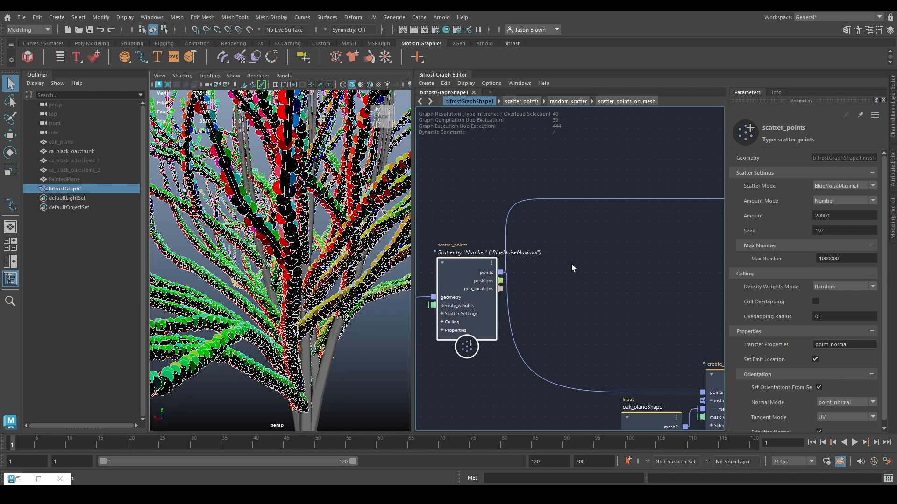
pyautogui.keyDown('alt'); pyautogui.moveTo(311, 264); pyautogui.dragTo(280, 269); pyautogui.keyUp('alt')
pyautogui.keyDown('alt'); pyautogui.moveTo(531, 286); pyautogui.dragTo(548, 254, button='middle'); pyautogui.keyUp('alt')
pyautogui.scroll(-2, 617, 268)
pyautogui.keyDown('alt'); pyautogui.moveTo(617, 267); pyautogui.dragTo(535, 250, button='middle'); pyautogui.keyUp('alt')
pyautogui.keyDown('alt'); pyautogui.moveTo(484, 338); pyautogui.dragTo(584, 307, button='middle'); pyautogui.keyUp('alt')
pyautogui.keyDown('alt'); pyautogui.moveTo(355, 271); pyautogui.dragTo(241, 253); pyautogui.keyUp('alt')
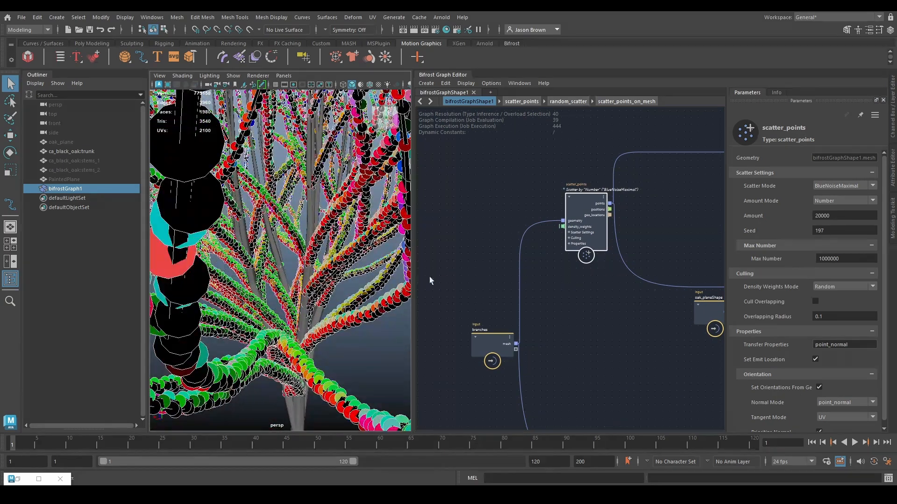
pyautogui.keyDown('alt'); pyautogui.moveTo(603, 286); pyautogui.dragTo(512, 310, button='middle'); pyautogui.keyUp('alt')
pyautogui.click(841, 185)
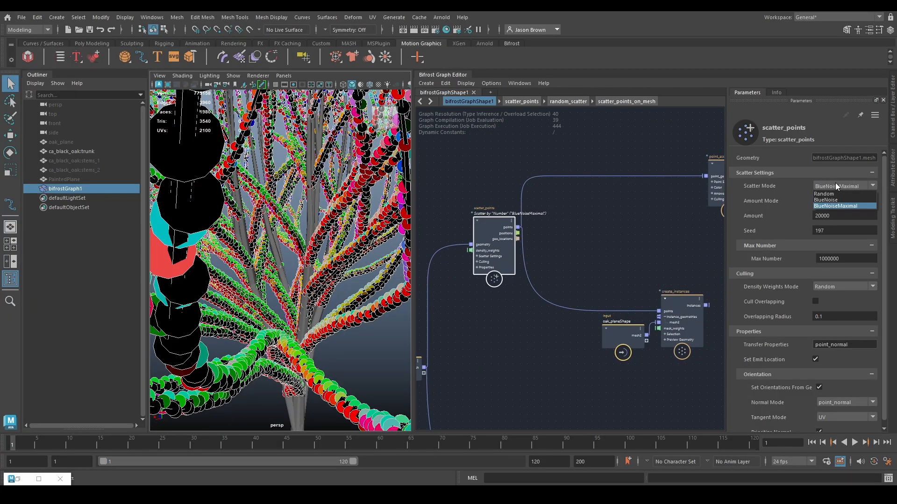
pyautogui.click(836, 201)
# Connect the instances output of create_instances to the terminal's diagnostic input in place of point_scope, and view the whole tree.
pyautogui.keyDown('alt'); pyautogui.moveTo(316, 242); pyautogui.dragTo(241, 224); pyautogui.keyUp('alt')
pyautogui.moveTo(241, 224)
pyautogui.keyDown('alt'); pyautogui.mouseDown(button='right')
pyautogui.moveTo(349, 227)
pyautogui.moveTo(236, 235)
pyautogui.mouseUp(button='right'); pyautogui.keyUp('alt')
pyautogui.keyDown('alt'); pyautogui.moveTo(654, 299); pyautogui.dragTo(490, 304, button='middle'); pyautogui.keyUp('alt')
pyautogui.moveTo(541, 310); pyautogui.dragTo(659, 280)
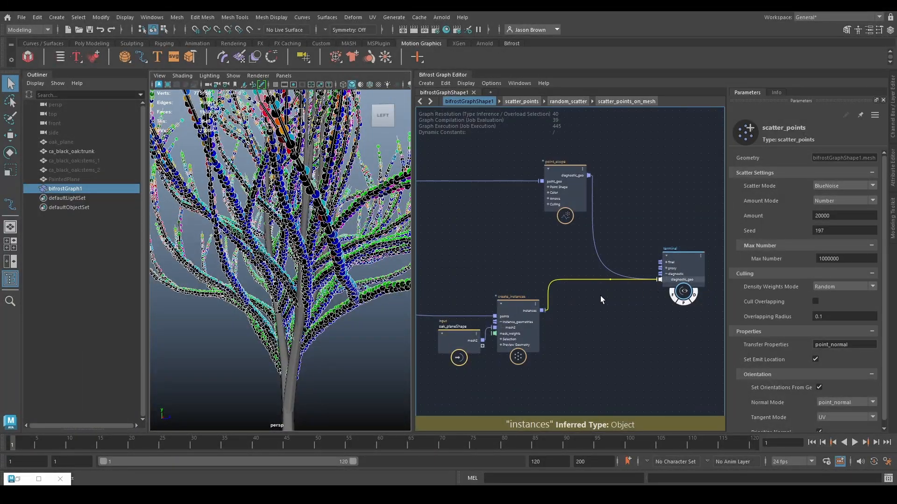
pyautogui.keyDown('alt'); pyautogui.moveTo(271, 273); pyautogui.dragTo(284, 239); pyautogui.keyUp('alt')
pyautogui.keyDown('alt'); pyautogui.moveTo(284, 240); pyautogui.dragTo(230, 229, button='right'); pyautogui.keyUp('alt')
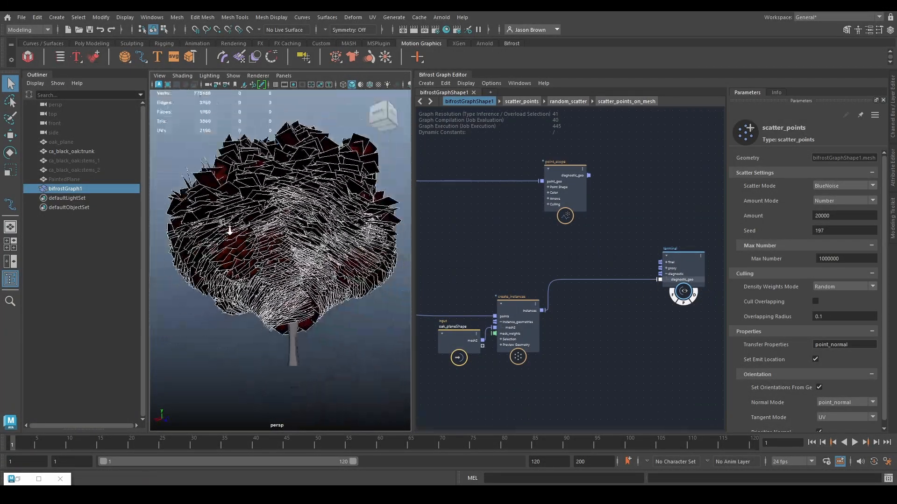
# Examine the leaf plane instances covering the tree canopy from several angles.
pyautogui.keyDown('alt'); pyautogui.moveTo(230, 229); pyautogui.dragTo(300, 246); pyautogui.keyUp('alt')
pyautogui.keyDown('alt'); pyautogui.moveTo(299, 249); pyautogui.dragTo(306, 270, button='right'); pyautogui.keyUp('alt')
pyautogui.keyDown('alt'); pyautogui.moveTo(306, 270); pyautogui.dragTo(324, 257); pyautogui.keyUp('alt')
pyautogui.keyDown('alt'); pyautogui.moveTo(324, 257); pyautogui.dragTo(362, 266, button='middle'); pyautogui.keyUp('alt')
pyautogui.keyDown('alt'); pyautogui.moveTo(362, 266); pyautogui.dragTo(241, 206); pyautogui.keyUp('alt')
pyautogui.keyDown('alt'); pyautogui.moveTo(580, 320); pyautogui.dragTo(608, 319, button='middle'); pyautogui.keyUp('alt')
pyautogui.keyDown('alt'); pyautogui.moveTo(355, 336); pyautogui.dragTo(327, 275); pyautogui.keyUp('alt')
pyautogui.keyDown('alt'); pyautogui.moveTo(530, 311); pyautogui.dragTo(653, 294, button='middle'); pyautogui.keyUp('alt')
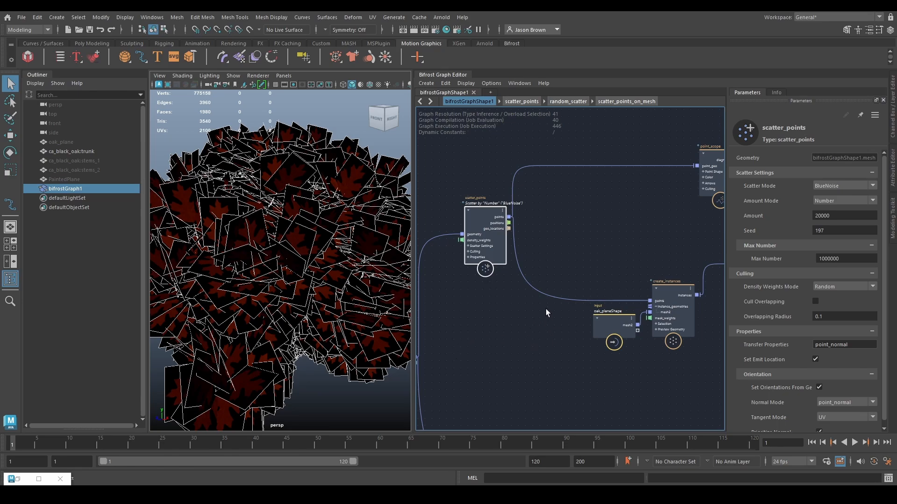
# Collapse the scatter settings of scatter_points and read its documentation on density weights and culling.
pyautogui.click(841, 259)
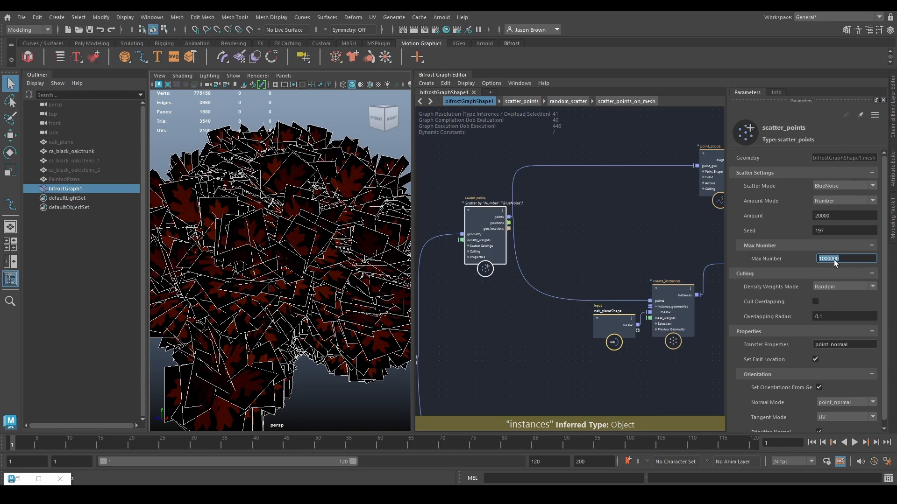
pyautogui.press('Return')
pyautogui.click(752, 172)
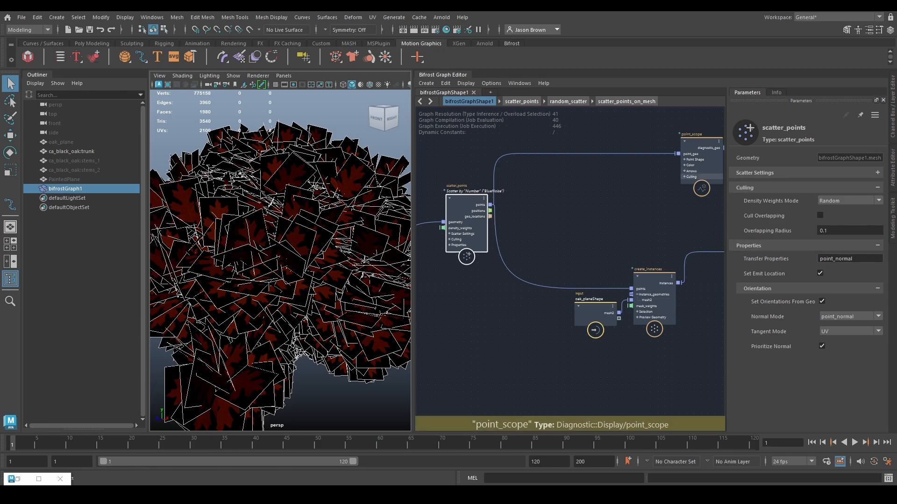
pyautogui.click(776, 93)
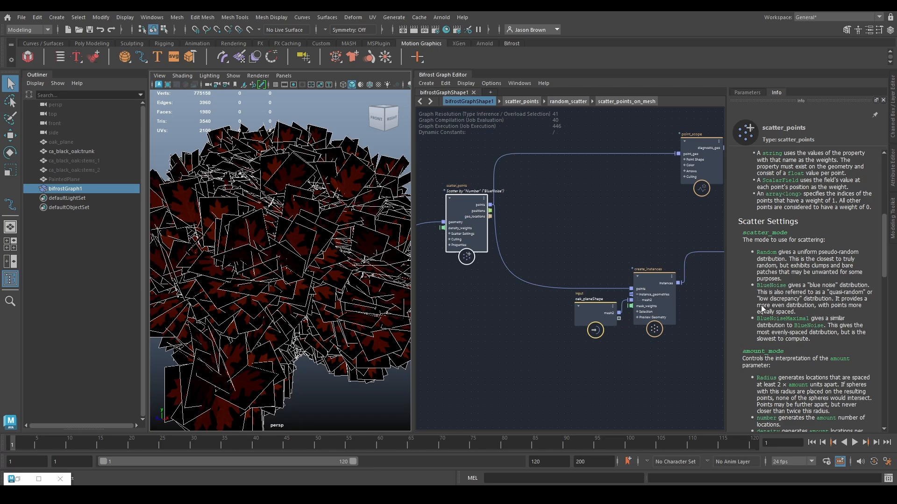
pyautogui.scroll(10, 850, 334)
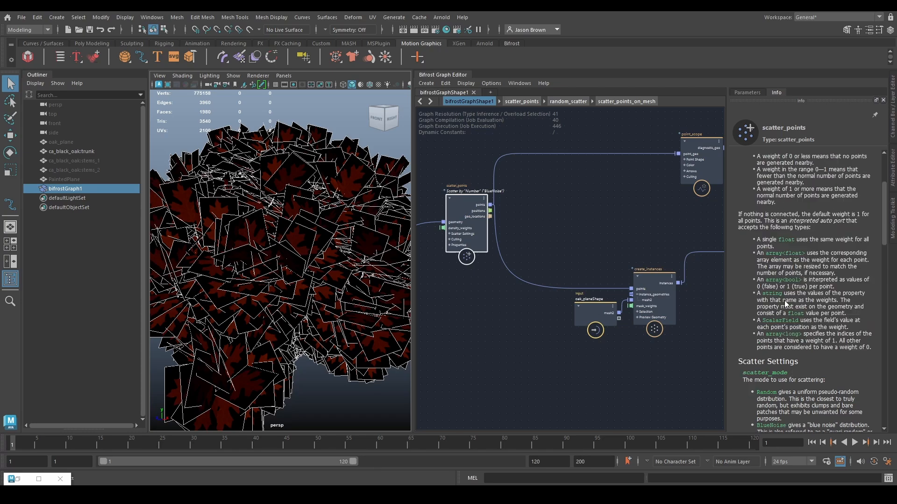
pyautogui.scroll(-10, 788, 227)
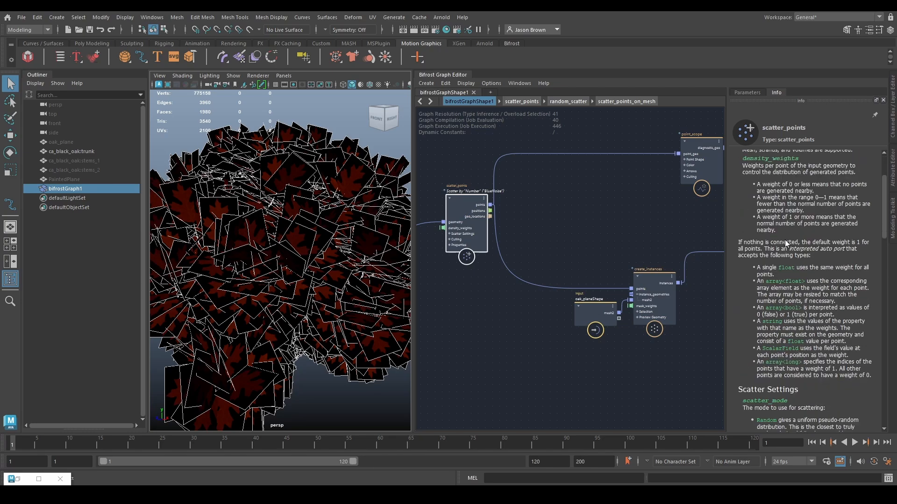
pyautogui.scroll(-8, 804, 205)
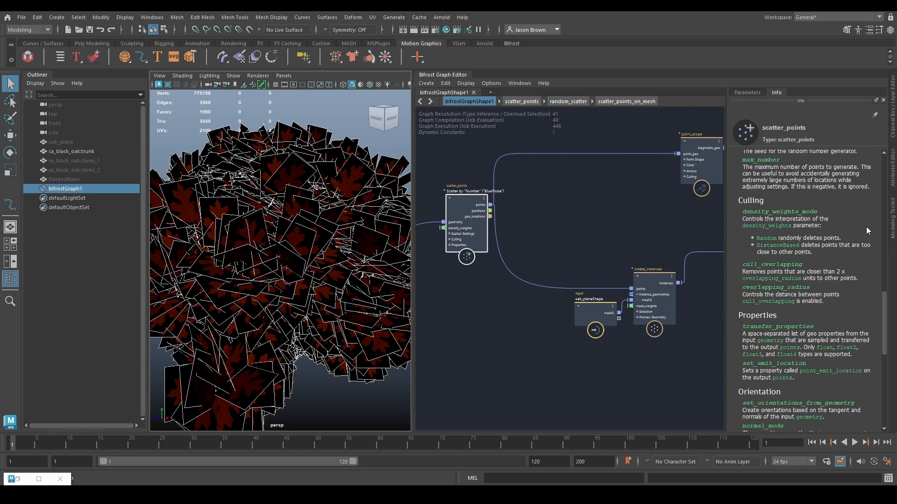
pyautogui.click(745, 93)
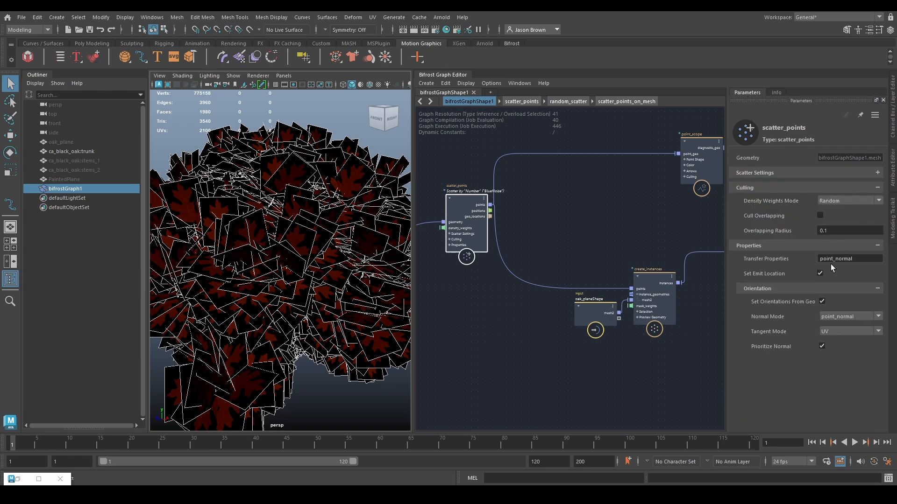
# Try DistanceBased as the density weights mode of scatter_points and return the mode to Random.
pyautogui.press('f')
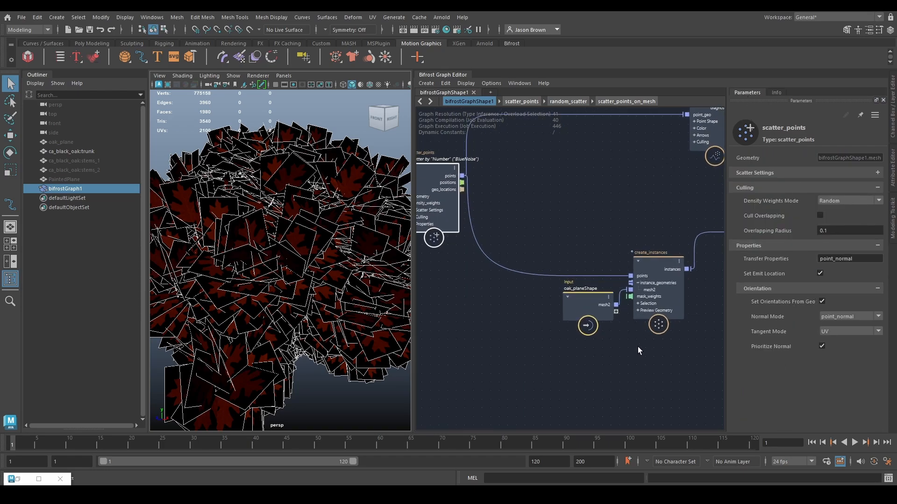
pyautogui.keyDown('alt'); pyautogui.moveTo(600, 387); pyautogui.dragTo(586, 347, button='middle'); pyautogui.keyUp('alt')
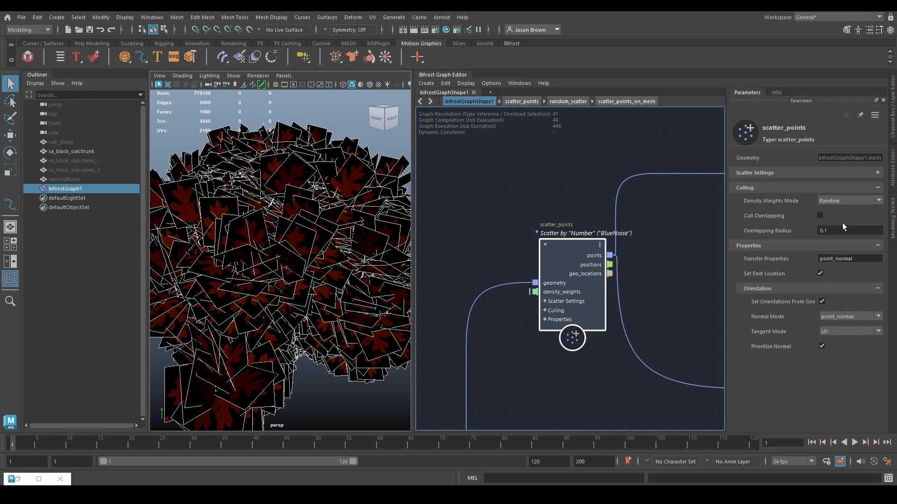
pyautogui.click(843, 198)
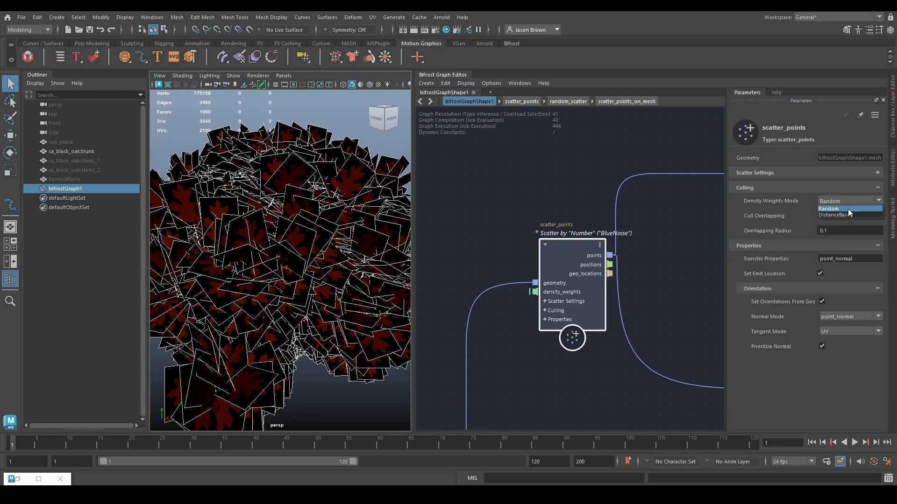
pyautogui.click(845, 209)
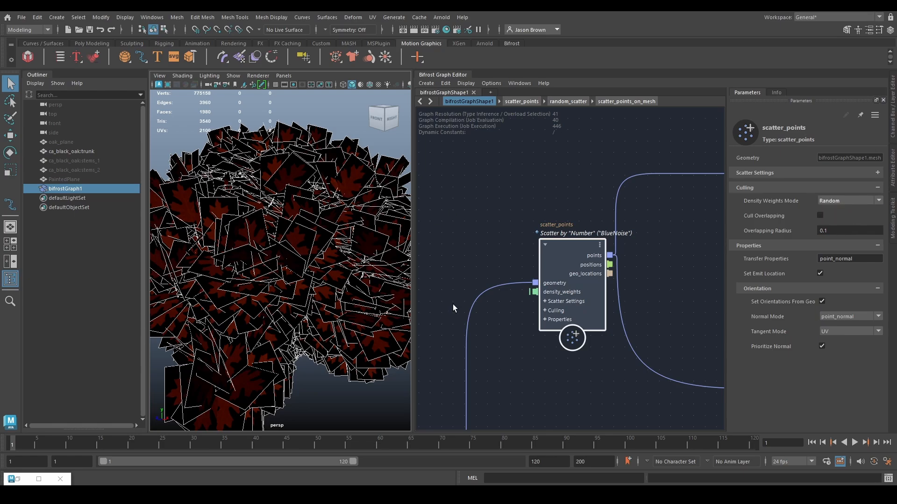
pyautogui.click(832, 199)
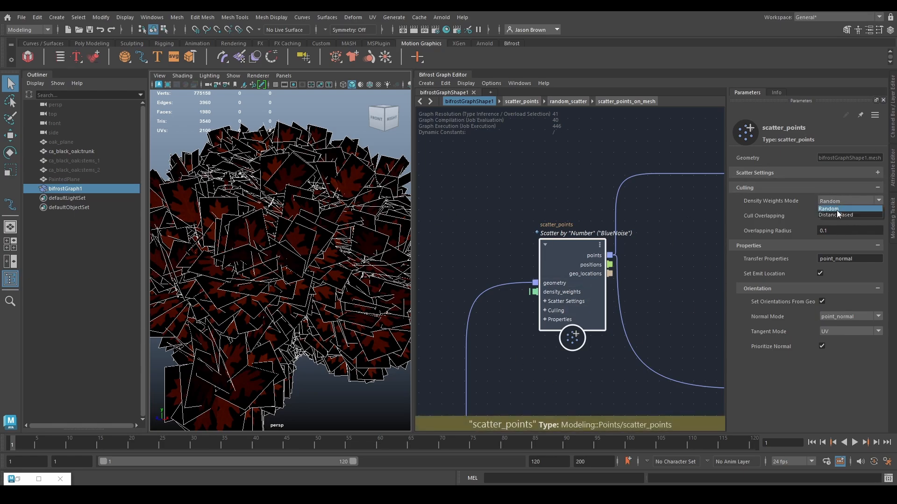
pyautogui.click(840, 214)
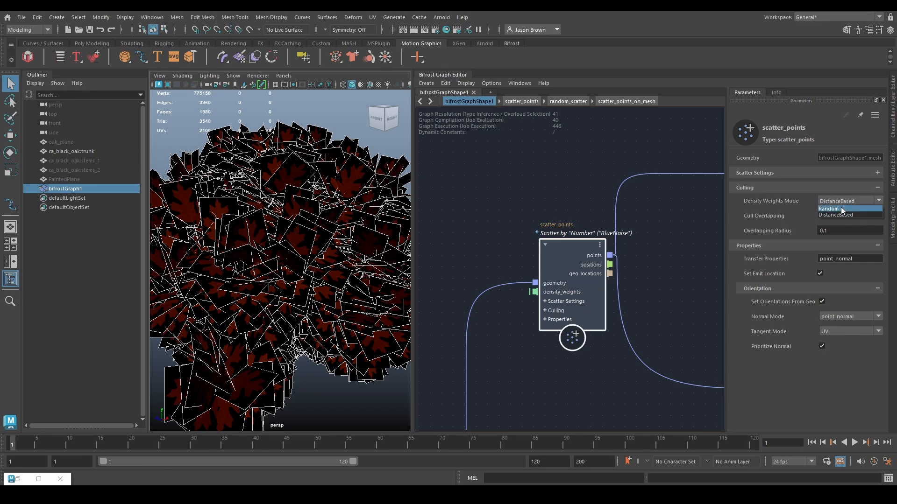
pyautogui.click(842, 199)
pyautogui.click(833, 213)
# Check the culling documentation of scatter_points, enable Cull Overlapping and view the resulting leaf instances.
pyautogui.click(777, 93)
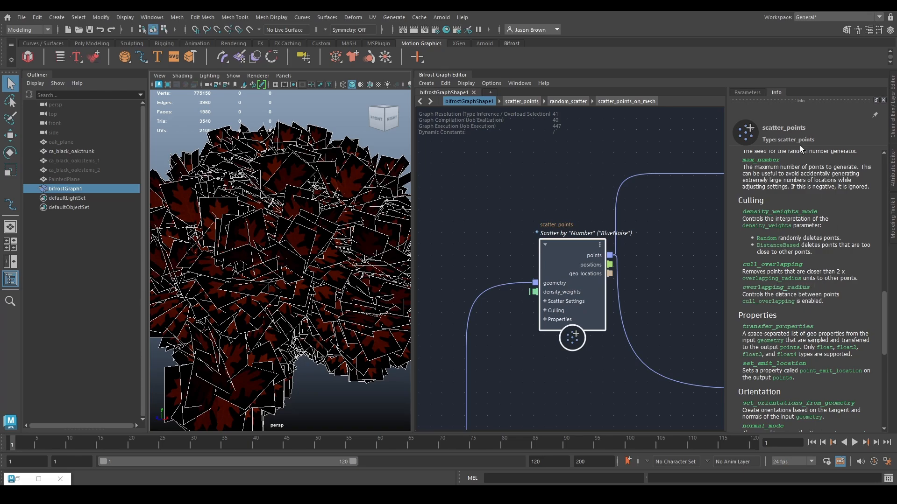
pyautogui.click(746, 92)
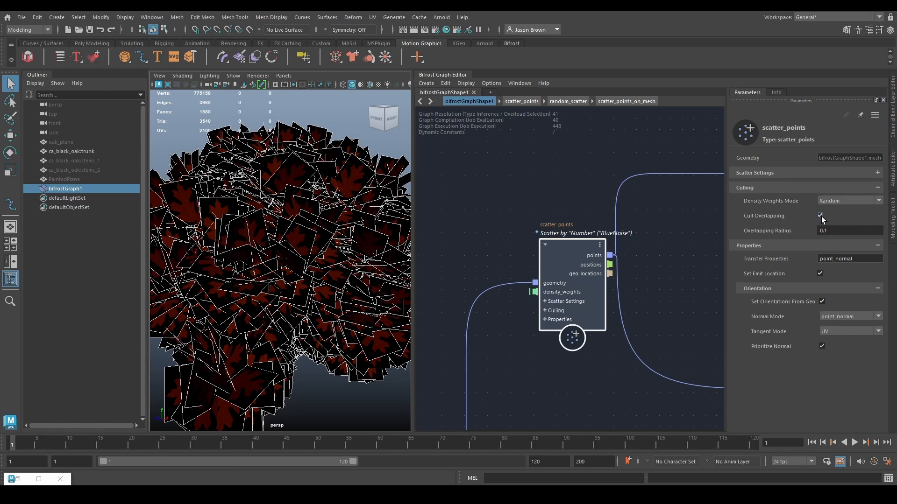
pyautogui.keyDown('alt'); pyautogui.moveTo(327, 243); pyautogui.dragTo(261, 273); pyautogui.keyUp('alt')
# Connect the diagnostic_geo output of point_scope to the terminal's diagnostic input and examine the culled points up close.
pyautogui.click(642, 265)
pyautogui.keyDown('alt'); pyautogui.moveTo(642, 264); pyautogui.dragTo(545, 198, button='middle'); pyautogui.keyUp('alt')
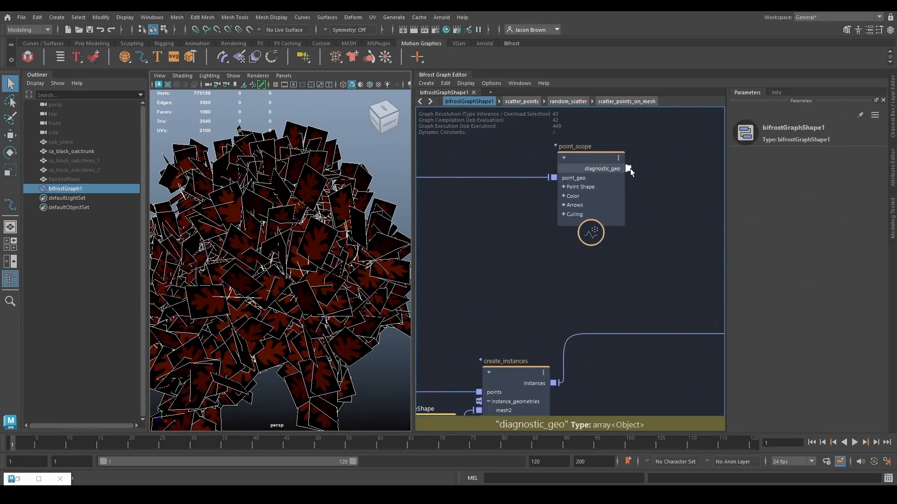
pyautogui.moveTo(630, 169); pyautogui.dragTo(565, 283)
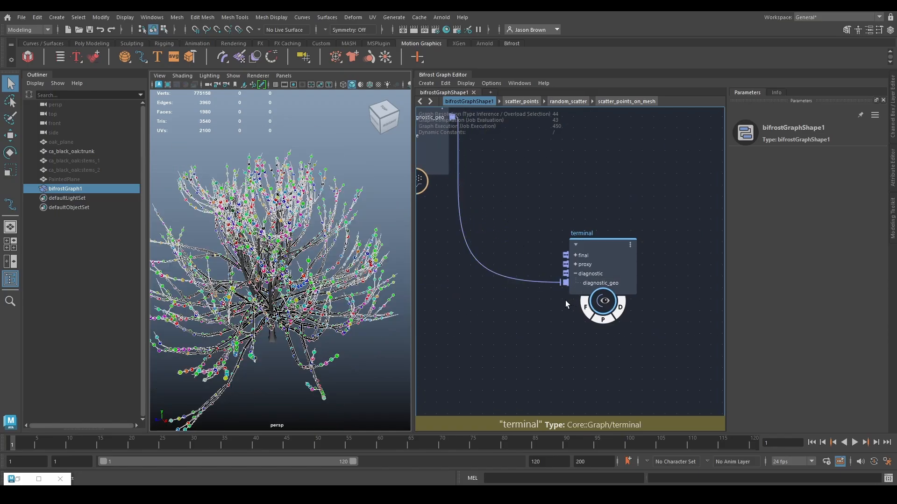
pyautogui.keyDown('alt'); pyautogui.moveTo(326, 246); pyautogui.dragTo(350, 272, button='middle'); pyautogui.keyUp('alt')
pyautogui.keyDown('alt'); pyautogui.moveTo(350, 271); pyautogui.dragTo(399, 269, button='right'); pyautogui.keyUp('alt')
pyautogui.keyDown('alt'); pyautogui.moveTo(387, 261); pyautogui.dragTo(359, 234); pyautogui.keyUp('alt')
pyautogui.keyDown('alt'); pyautogui.moveTo(359, 233); pyautogui.dragTo(314, 255, button='middle'); pyautogui.keyUp('alt')
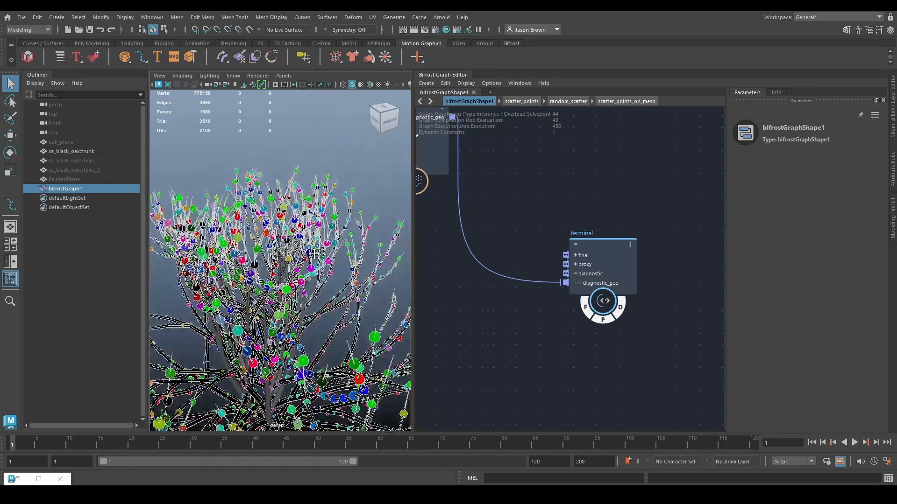
pyautogui.keyDown('alt'); pyautogui.moveTo(315, 255); pyautogui.dragTo(358, 284, button='right'); pyautogui.keyUp('alt')
pyautogui.keyDown('alt'); pyautogui.moveTo(358, 284); pyautogui.dragTo(363, 271, button='middle'); pyautogui.keyUp('alt')
# Add a watchpoint on the connection between scatter_points and point_scope to inspect the point properties.
pyautogui.keyDown('alt'); pyautogui.moveTo(445, 235); pyautogui.dragTo(758, 311, button='middle'); pyautogui.keyUp('alt')
pyautogui.moveTo(511, 172); pyautogui.dragTo(536, 237)
pyautogui.hotkey('shift', 'w')
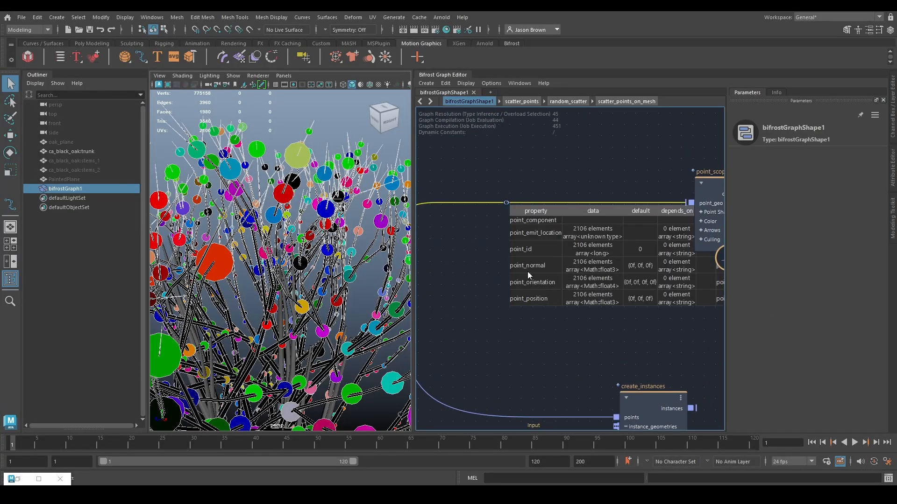
pyautogui.keyDown('alt'); pyautogui.moveTo(505, 295); pyautogui.dragTo(528, 237, button='middle'); pyautogui.keyUp('alt')
# Reposition the watchpoint, reduce the overlapping radius of scatter_points and inspect the denser points up close.
pyautogui.click(547, 264)
pyautogui.moveTo(559, 173); pyautogui.dragTo(491, 184)
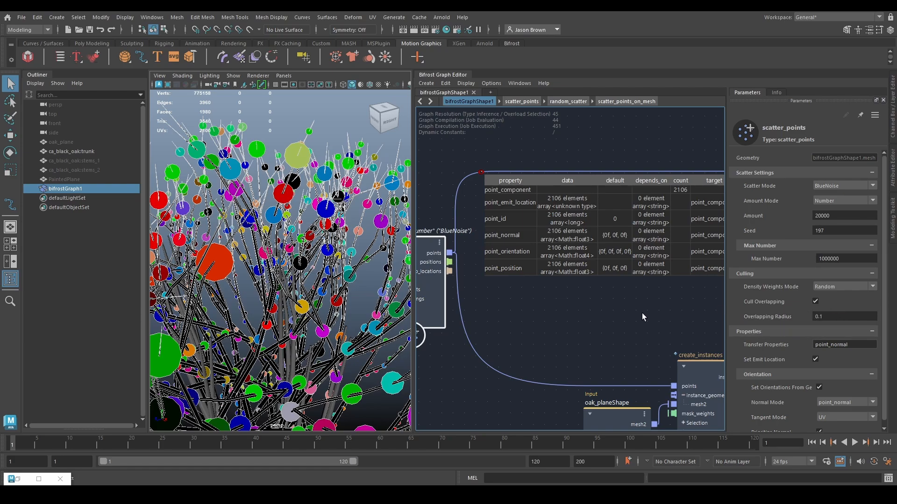
pyautogui.moveTo(832, 315); pyautogui.dragTo(765, 311)
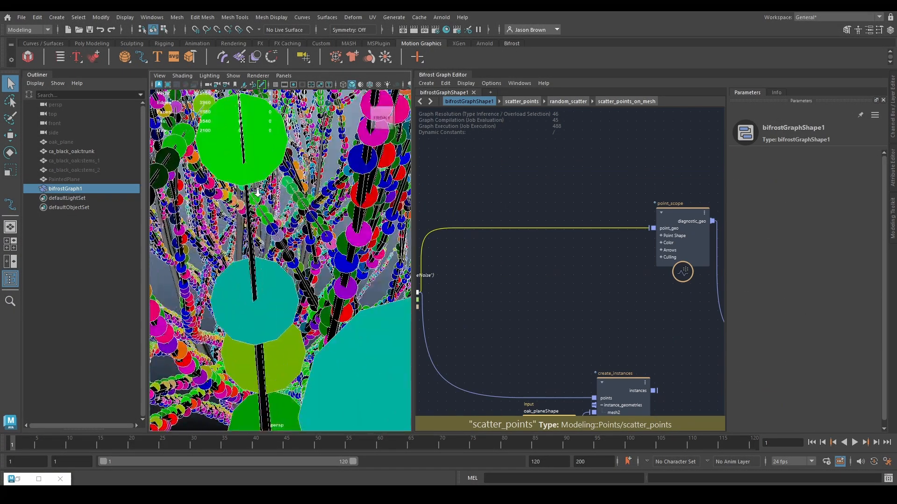
pyautogui.scroll(1, 258, 193)
# Move the branches input node level with the geometry input of scatter_points.
pyautogui.keyDown('alt'); pyautogui.moveTo(543, 313); pyautogui.dragTo(722, 266, button='middle'); pyautogui.keyUp('alt')
pyautogui.keyDown('alt'); pyautogui.moveTo(598, 325); pyautogui.dragTo(698, 275, button='middle'); pyautogui.keyUp('alt')
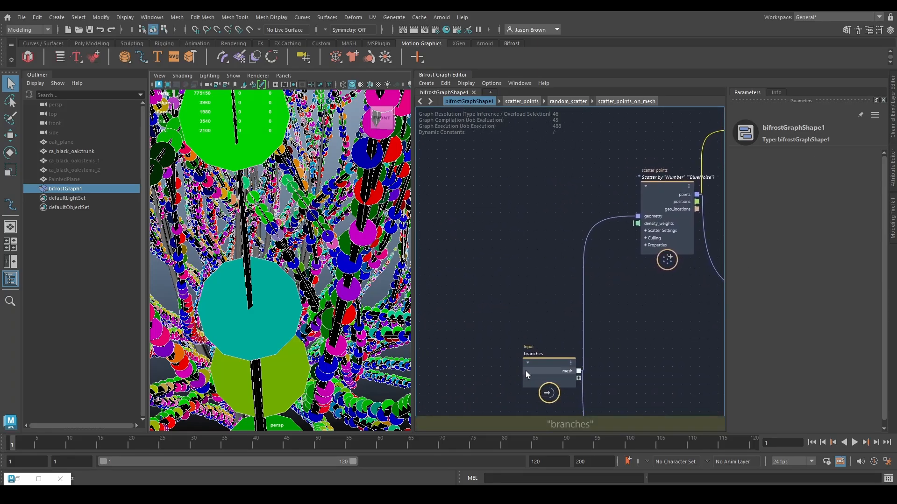
pyautogui.moveTo(526, 371); pyautogui.dragTo(426, 215)
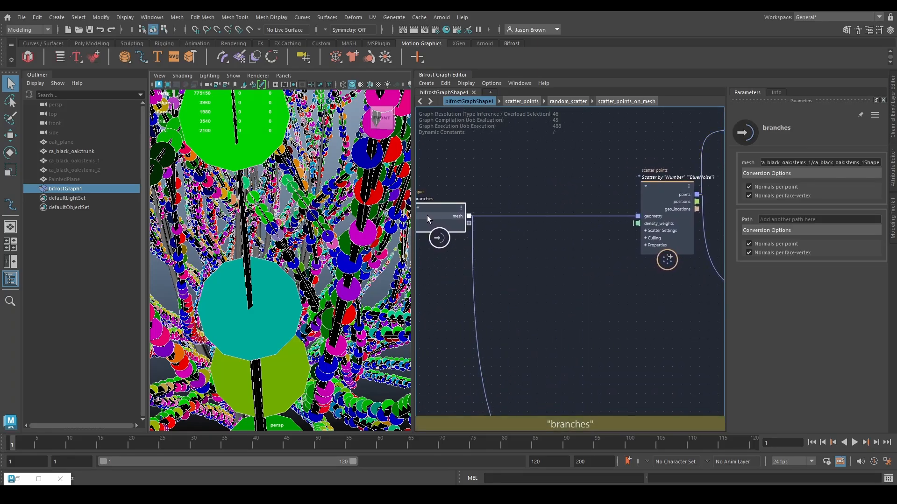
pyautogui.keyDown('alt'); pyautogui.moveTo(596, 260); pyautogui.dragTo(553, 285, button='middle'); pyautogui.keyUp('alt')
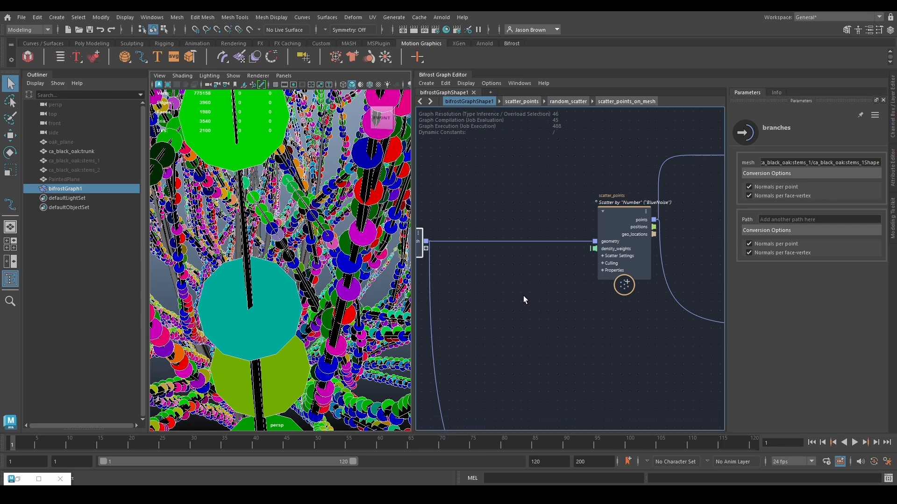
# Examine how the scattered points are distributed along the branches and where the branches meet the trunk.
pyautogui.press('f')
pyautogui.keyDown('alt'); pyautogui.moveTo(276, 311); pyautogui.dragTo(260, 254, button='middle'); pyautogui.keyUp('alt')
pyautogui.keyDown('alt'); pyautogui.moveTo(260, 254); pyautogui.dragTo(176, 288); pyautogui.keyUp('alt')
pyautogui.keyDown('alt'); pyautogui.moveTo(176, 288); pyautogui.dragTo(267, 279, button='right'); pyautogui.keyUp('alt')
pyautogui.moveTo(267, 278)
pyautogui.keyDown('alt'); pyautogui.mouseDown()
pyautogui.moveTo(242, 278)
pyautogui.moveTo(252, 271)
pyautogui.mouseUp(); pyautogui.keyUp('alt')
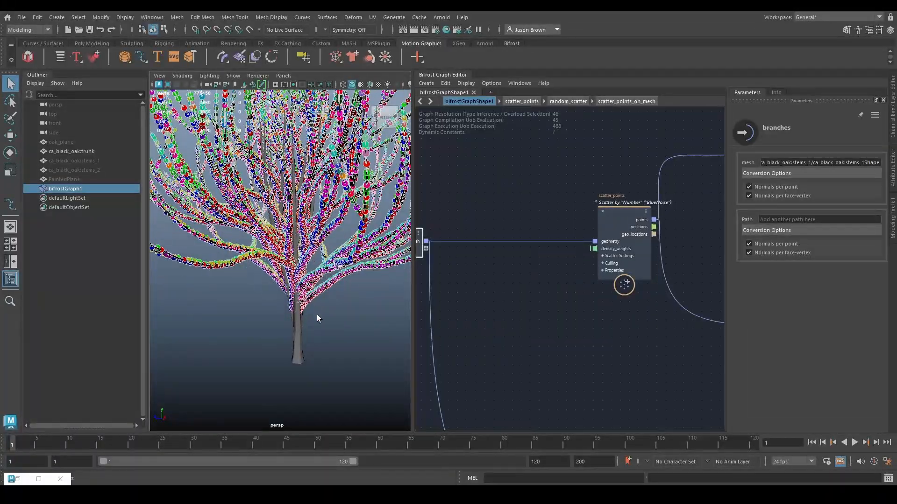
pyautogui.keyDown('alt'); pyautogui.moveTo(342, 317); pyautogui.dragTo(335, 155); pyautogui.keyUp('alt')
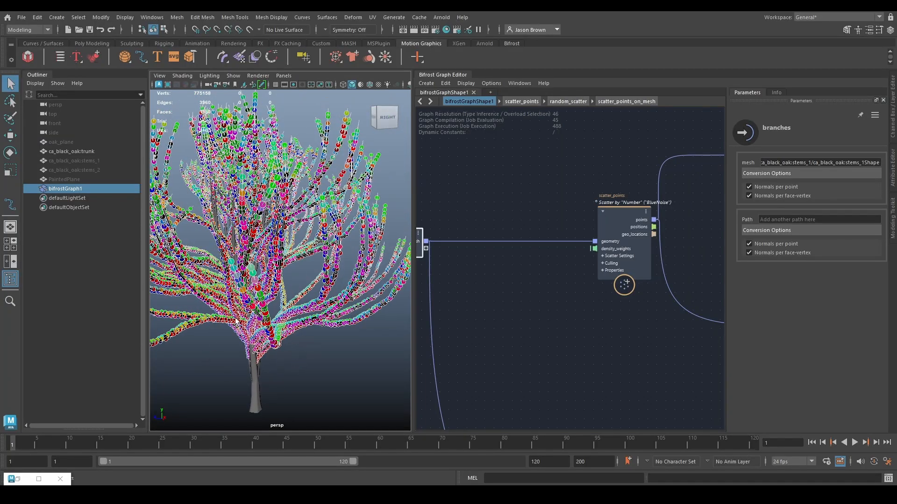
pyautogui.keyDown('alt'); pyautogui.moveTo(201, 297); pyautogui.dragTo(248, 165); pyautogui.keyUp('alt')
pyautogui.keyDown('alt'); pyautogui.moveTo(248, 164); pyautogui.dragTo(360, 235, button='right'); pyautogui.keyUp('alt')
pyautogui.keyDown('alt'); pyautogui.moveTo(359, 235); pyautogui.dragTo(304, 197, button='middle'); pyautogui.keyUp('alt')
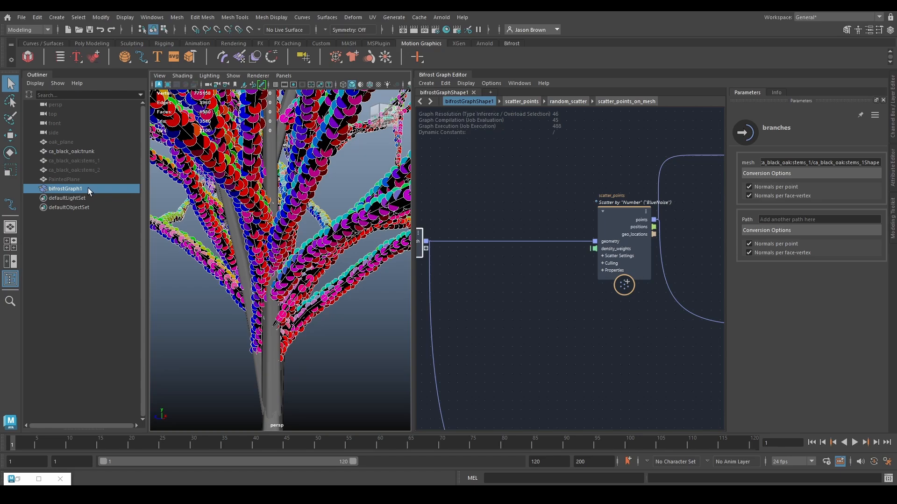
# Hide bifrostGraph1 and show the ca_black_oak:stems_1 mesh to examine the bare branches.
pyautogui.press('h')
pyautogui.click(82, 160)
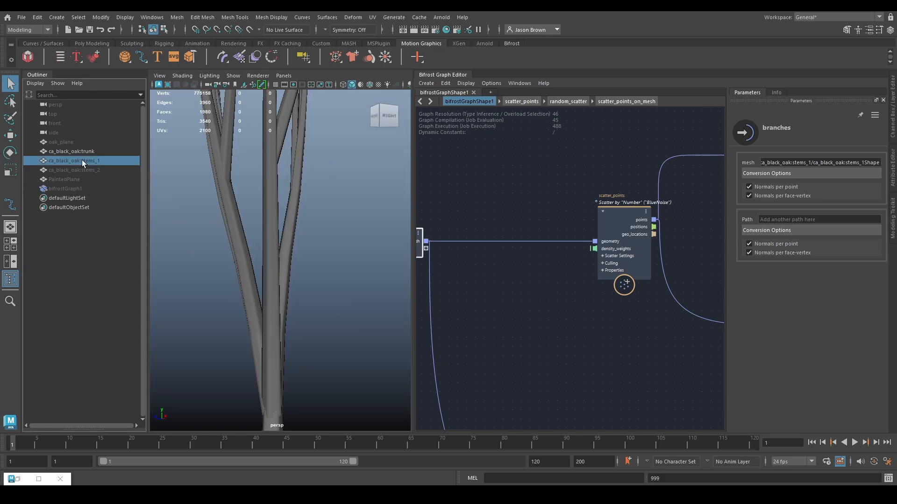
pyautogui.press('h')
pyautogui.keyDown('alt'); pyautogui.moveTo(334, 274); pyautogui.dragTo(278, 357); pyautogui.keyUp('alt')
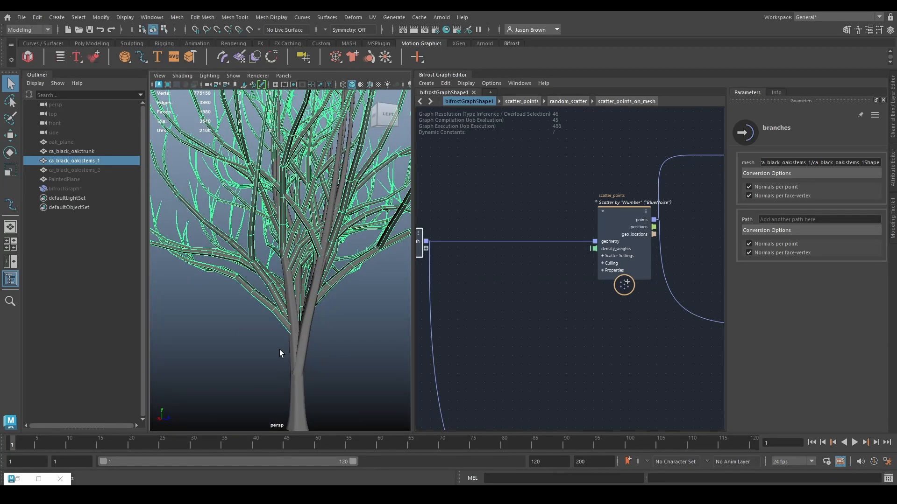
pyautogui.keyDown('alt'); pyautogui.moveTo(236, 330); pyautogui.dragTo(275, 388); pyautogui.keyUp('alt')
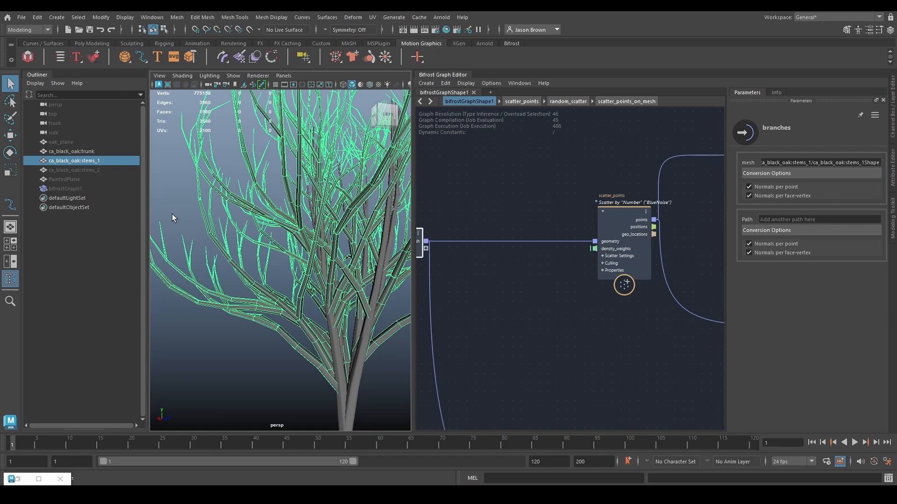
# Hide ca_black_oak:stems_1, show bifrostGraph1 again and clear the selection.
pyautogui.keyDown('ctrl'); pyautogui.click(80, 190); pyautogui.keyUp('ctrl')
pyautogui.press('h')
pyautogui.click(299, 350)
# Examine the scattered points over the whole tree from several sides, including the lower branches near the trunk.
pyautogui.keyDown('alt'); pyautogui.moveTo(308, 350); pyautogui.dragTo(222, 283); pyautogui.keyUp('alt')
pyautogui.keyDown('alt'); pyautogui.moveTo(222, 282); pyautogui.dragTo(196, 294, button='right'); pyautogui.keyUp('alt')
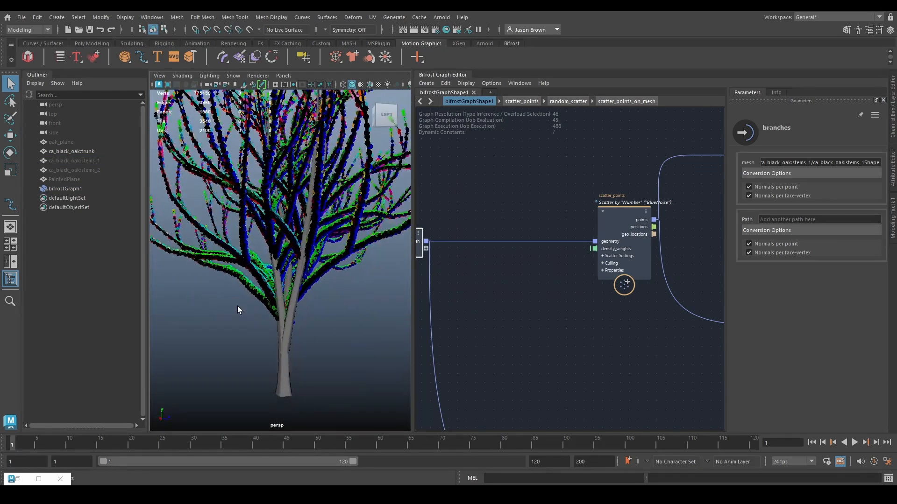
pyautogui.keyDown('alt'); pyautogui.moveTo(273, 311); pyautogui.dragTo(278, 345, button='middle'); pyautogui.keyUp('alt')
pyautogui.keyDown('alt'); pyautogui.moveTo(279, 344); pyautogui.dragTo(269, 341, button='right'); pyautogui.keyUp('alt')
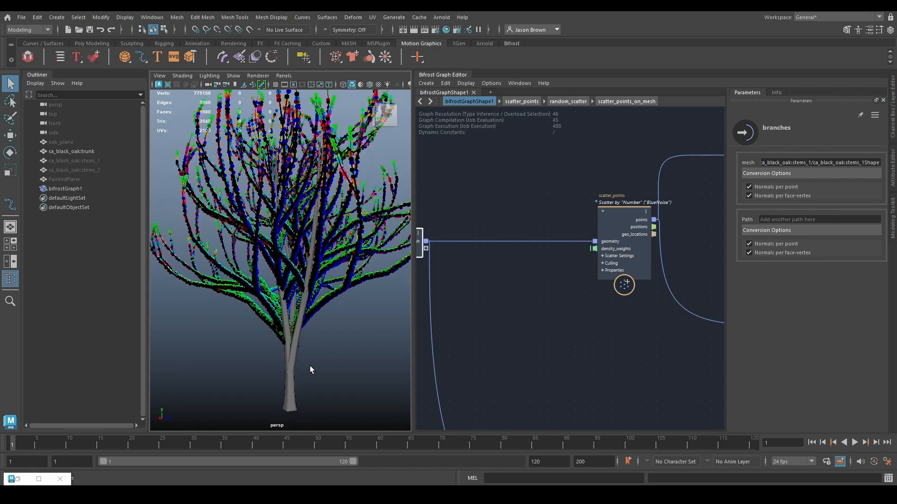
pyautogui.keyDown('alt'); pyautogui.moveTo(314, 305); pyautogui.dragTo(312, 335, button='middle'); pyautogui.keyUp('alt')
pyautogui.keyDown('alt'); pyautogui.moveTo(347, 262); pyautogui.dragTo(289, 360); pyautogui.keyUp('alt')
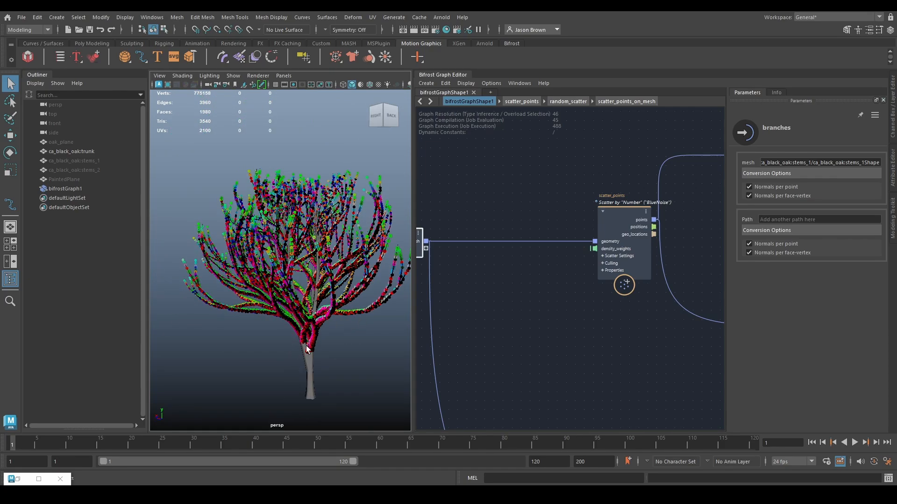
pyautogui.keyDown('alt'); pyautogui.moveTo(280, 331); pyautogui.dragTo(273, 312, button='middle'); pyautogui.keyUp('alt')
pyautogui.keyDown('alt'); pyautogui.moveTo(274, 312); pyautogui.dragTo(306, 308, button='right'); pyautogui.keyUp('alt')
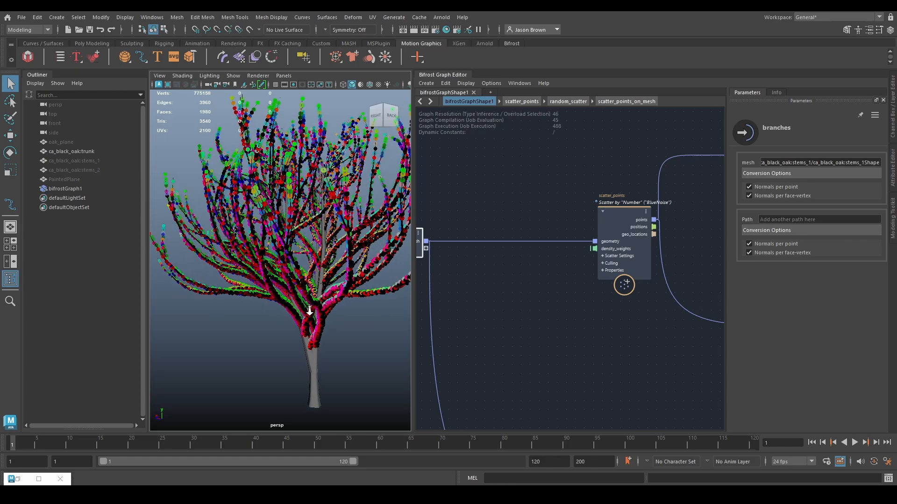
# Add a get_point_position node fed by the mesh output of the branches input node.
pyautogui.keyDown('alt'); pyautogui.moveTo(282, 322); pyautogui.dragTo(312, 318); pyautogui.keyUp('alt')
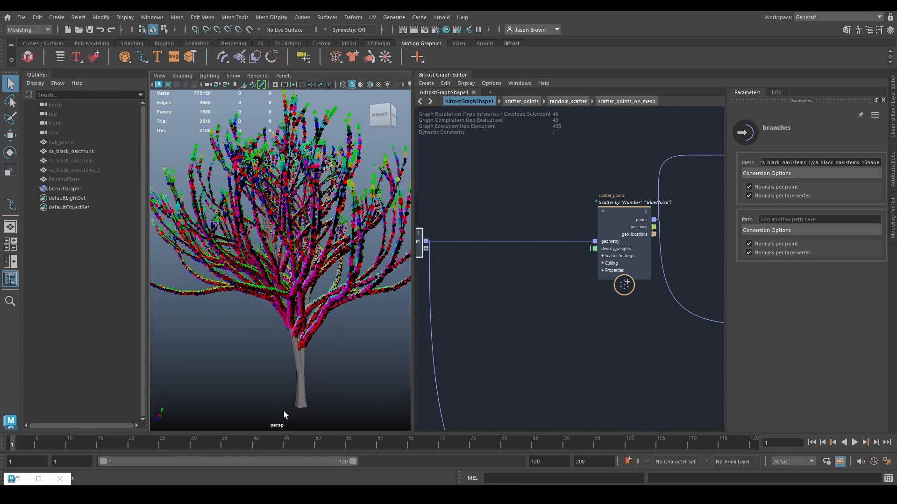
pyautogui.moveTo(562, 314); pyautogui.dragTo(624, 328, button='middle')
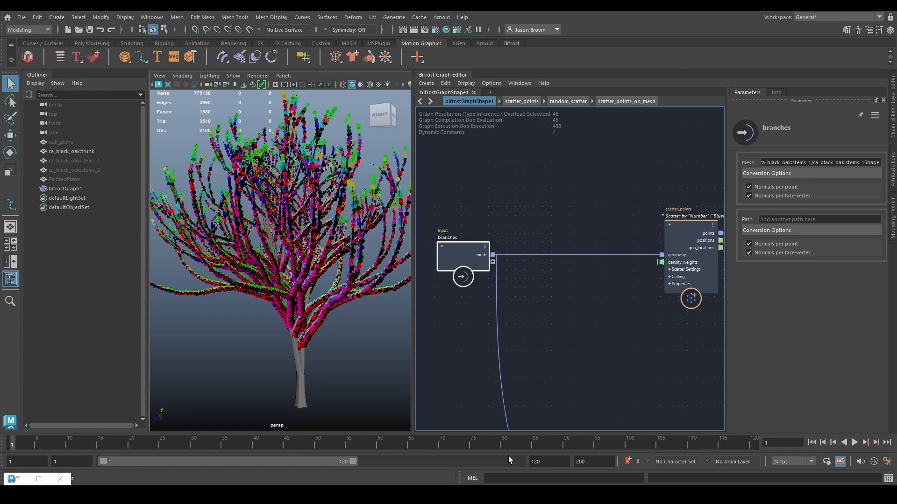
pyautogui.moveTo(597, 269); pyautogui.dragTo(567, 276, button='middle')
pyautogui.scroll(-3, 598, 280)
pyautogui.moveTo(496, 314); pyautogui.dragTo(534, 203)
pyautogui.press('Tab')
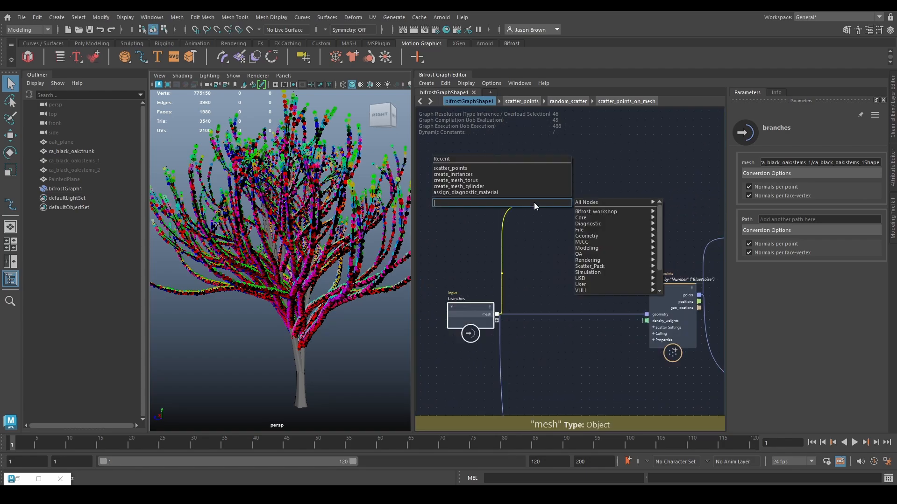
pyautogui.write('get_po')
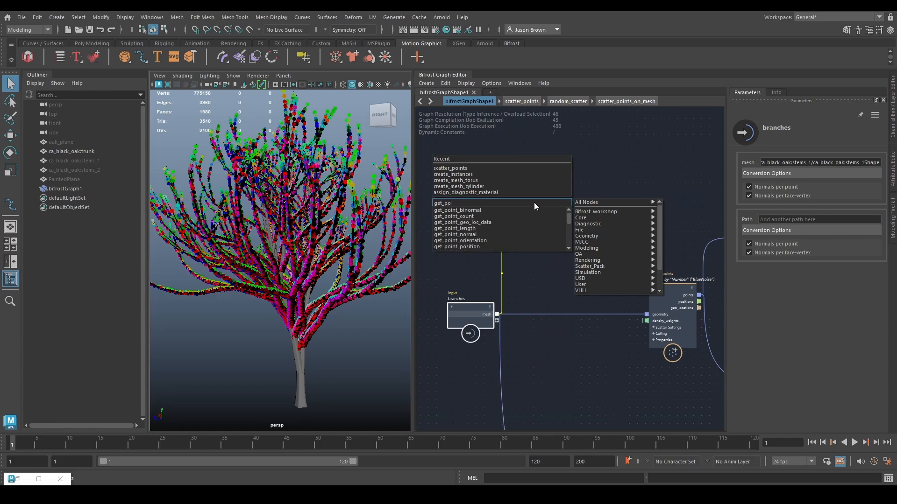
pyautogui.write('int_position')
pyautogui.press('Return')
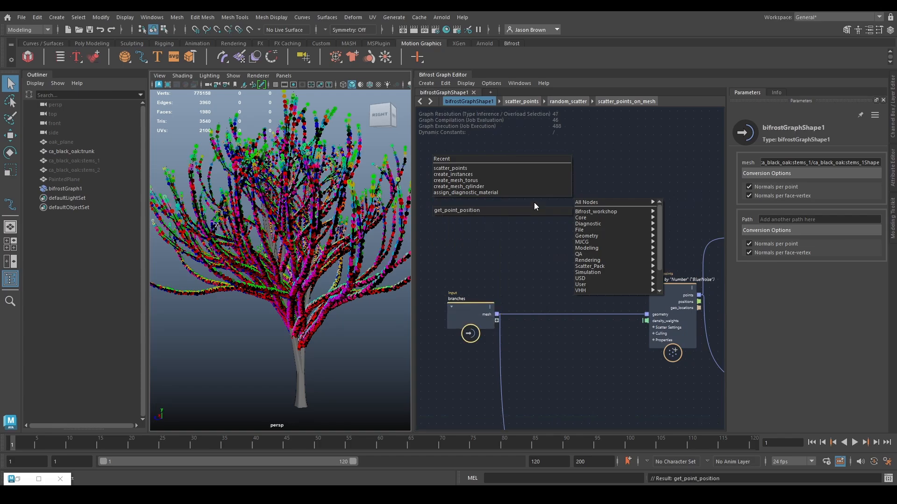
# Add a vector3_to_scalar node beside get_point_position and connect point_position to its vector3 input.
pyautogui.press('Tab')
pyautogui.write('s')
pyautogui.press('BackSpace')
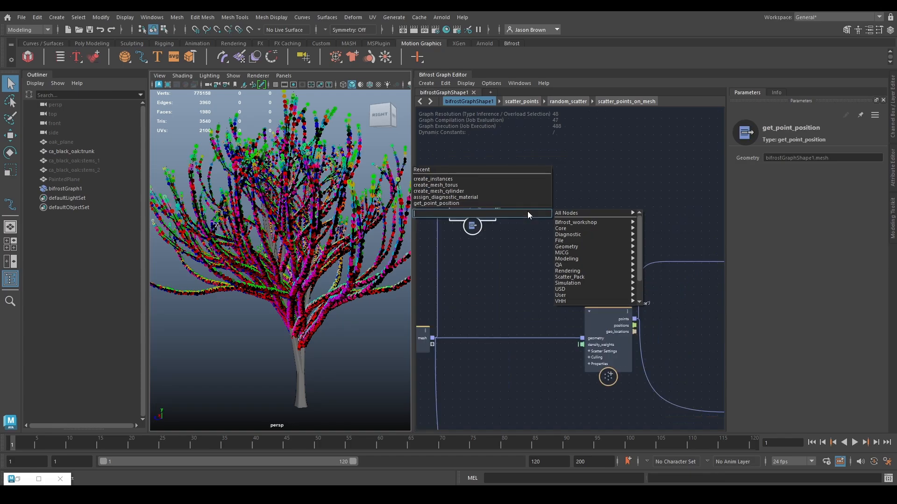
pyautogui.write('vts')
pyautogui.press('Down')
pyautogui.press('Down')
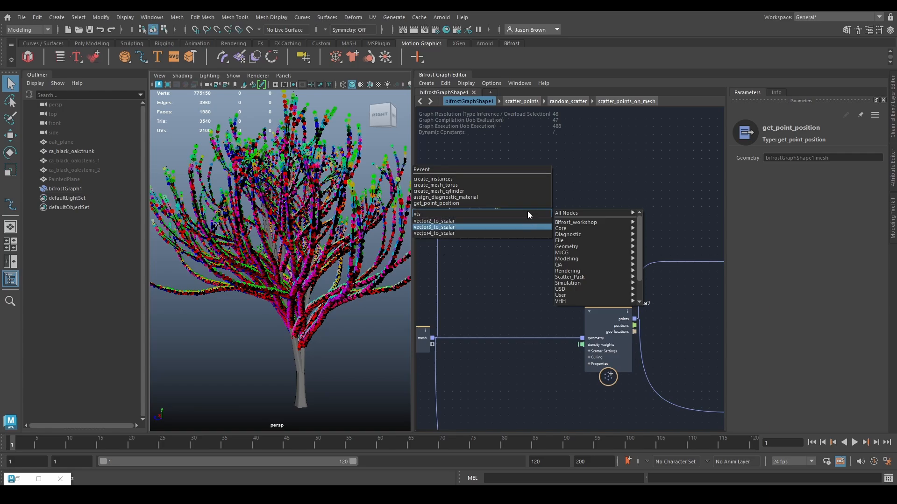
pyautogui.press('Return')
pyautogui.moveTo(531, 237); pyautogui.dragTo(549, 199)
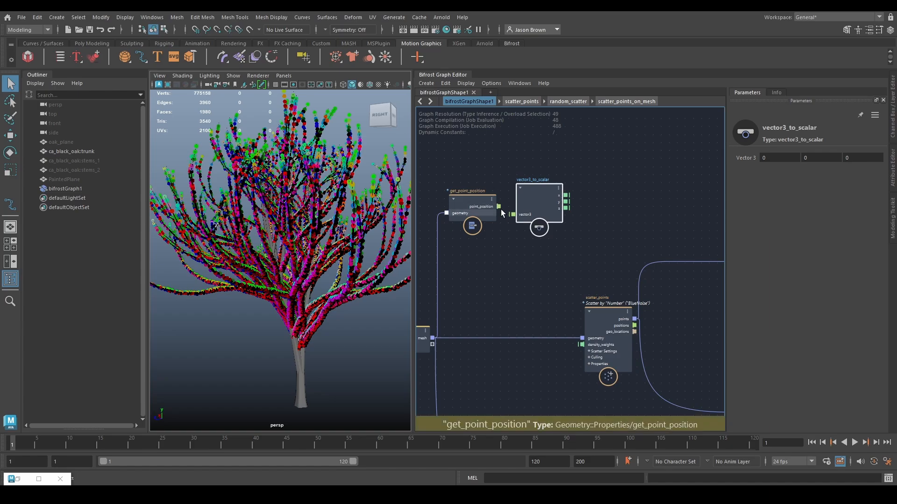
pyautogui.moveTo(499, 207); pyautogui.dragTo(513, 215)
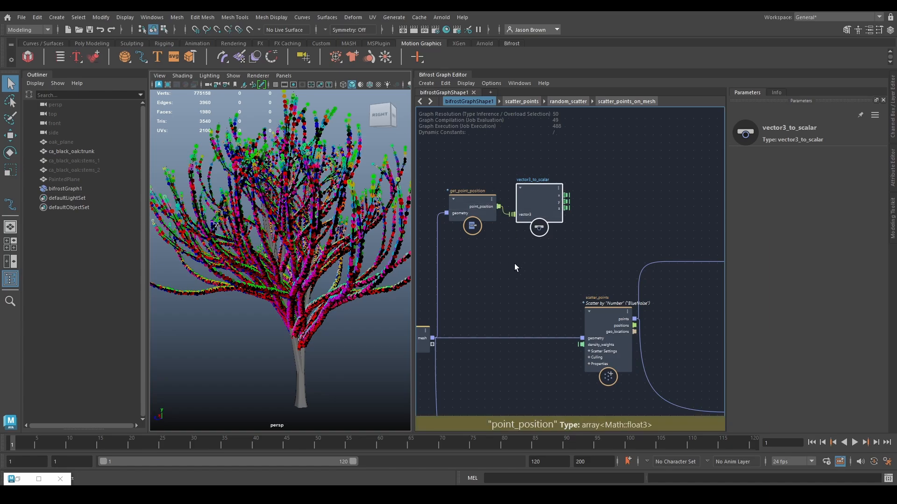
# Move the scatter_points node closer to create_instances to make room in the graph for the density weight nodes.
pyautogui.keyDown('alt'); pyautogui.moveTo(576, 261); pyautogui.dragTo(507, 238, button='middle'); pyautogui.keyUp('alt')
pyautogui.scroll(-2, 522, 280)
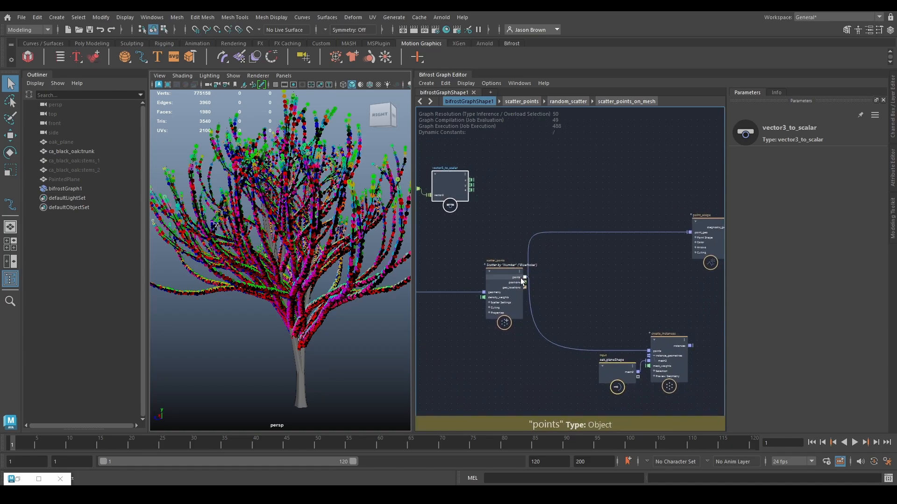
pyautogui.moveTo(504, 289); pyautogui.dragTo(591, 289)
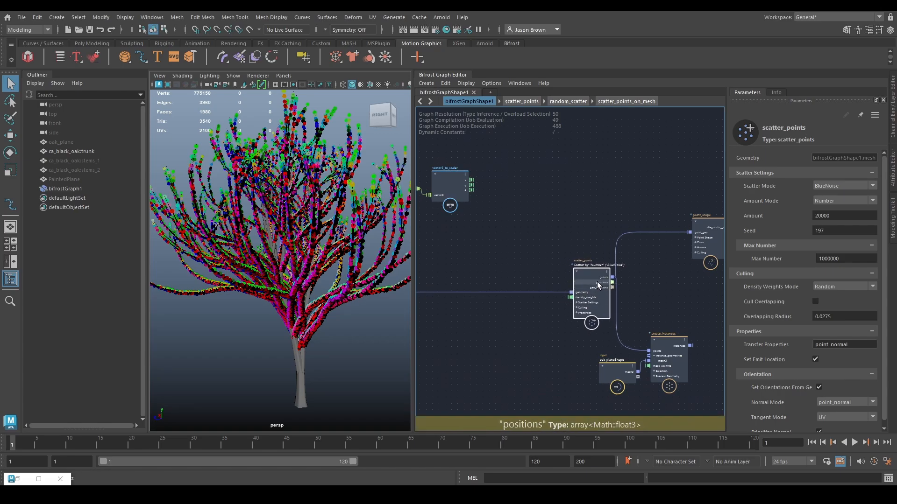
# Read the scatter_points documentation on the density_weights input and the value types it accepts.
pyautogui.click(776, 92)
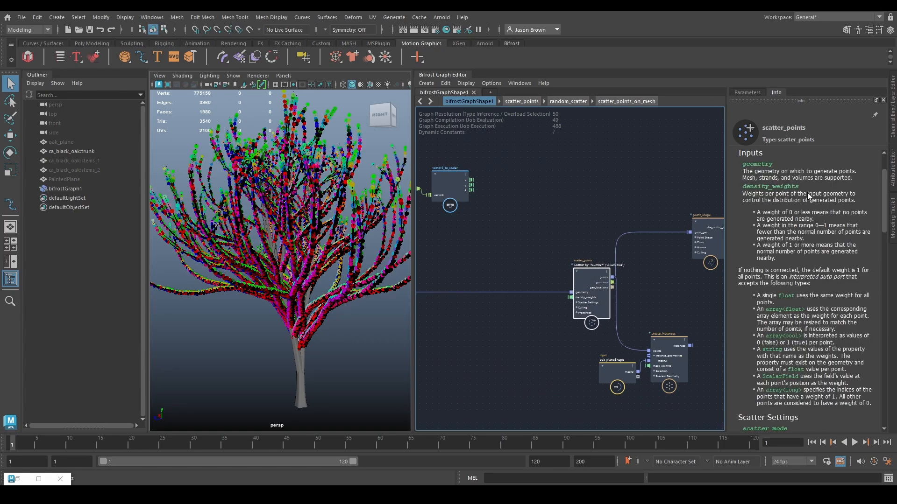
pyautogui.moveTo(731, 184); pyautogui.dragTo(822, 402)
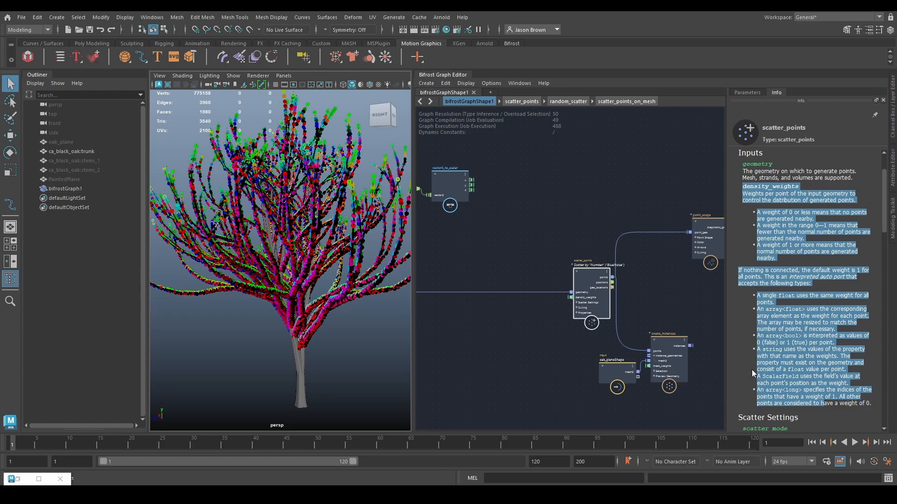
pyautogui.click(733, 358)
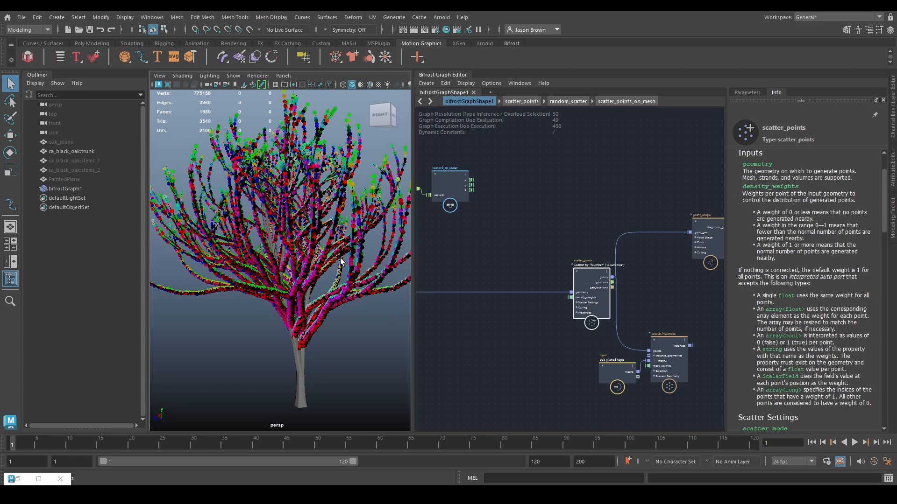
pyautogui.scroll(2, 595, 299)
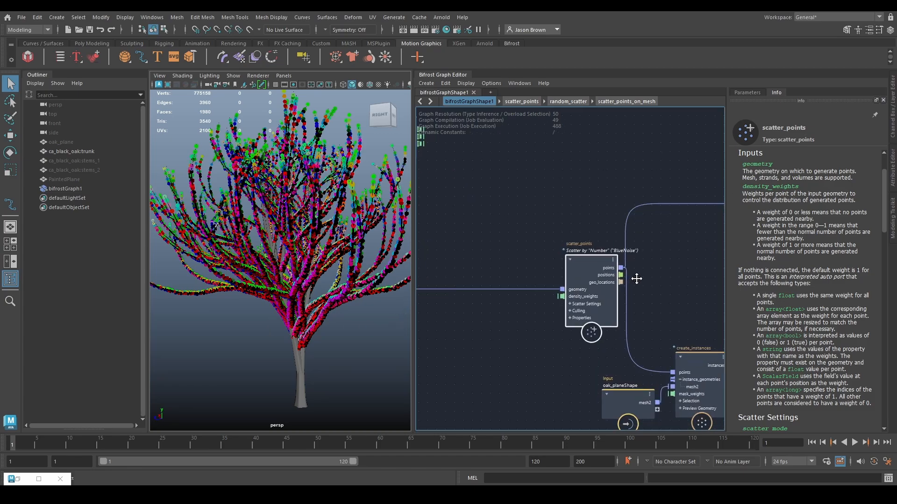
pyautogui.keyDown('alt'); pyautogui.moveTo(637, 278); pyautogui.dragTo(671, 225, button='middle'); pyautogui.keyUp('alt')
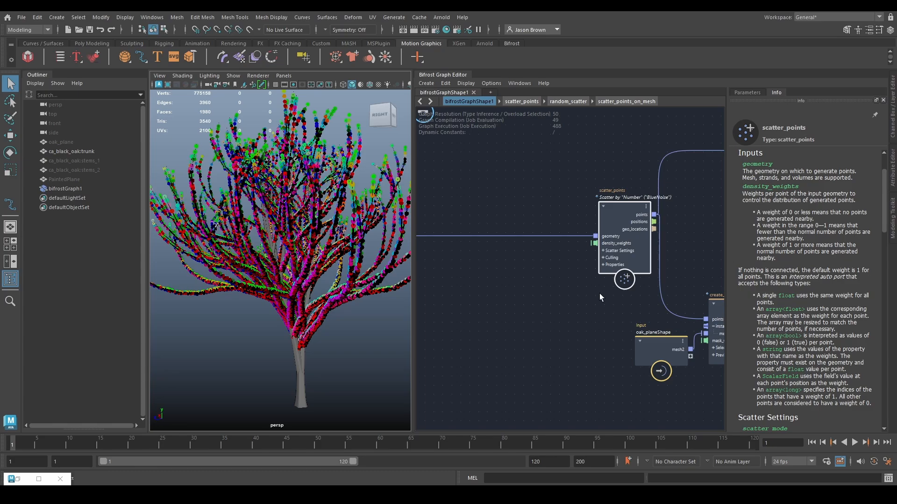
# Add a float value node set to 0.5 and connect its output to density_weights on scatter_points.
pyautogui.moveTo(599, 293); pyautogui.dragTo(610, 307, button='middle')
pyautogui.press('Tab')
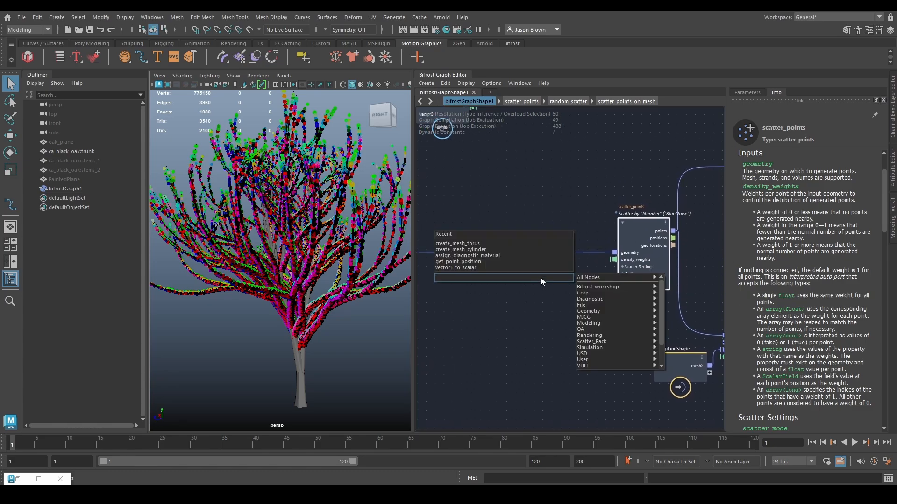
pyautogui.write('float')
pyautogui.press('Return')
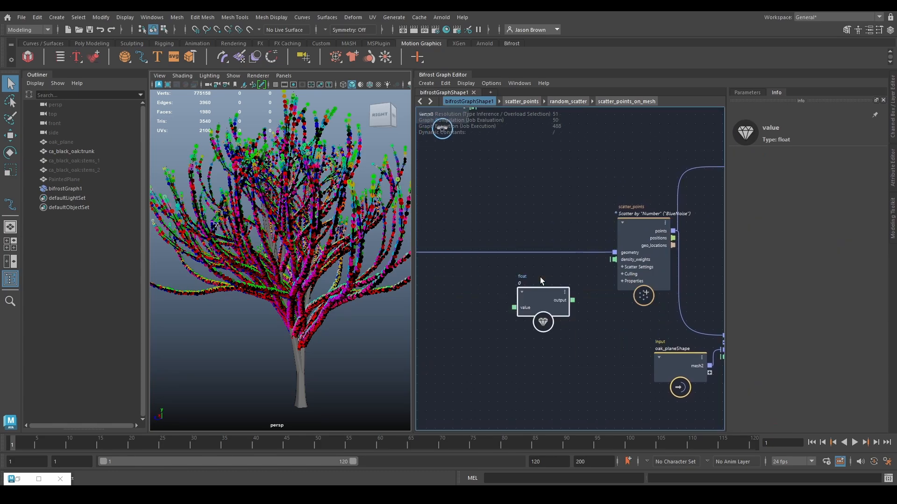
pyautogui.click(748, 93)
pyautogui.click(799, 183)
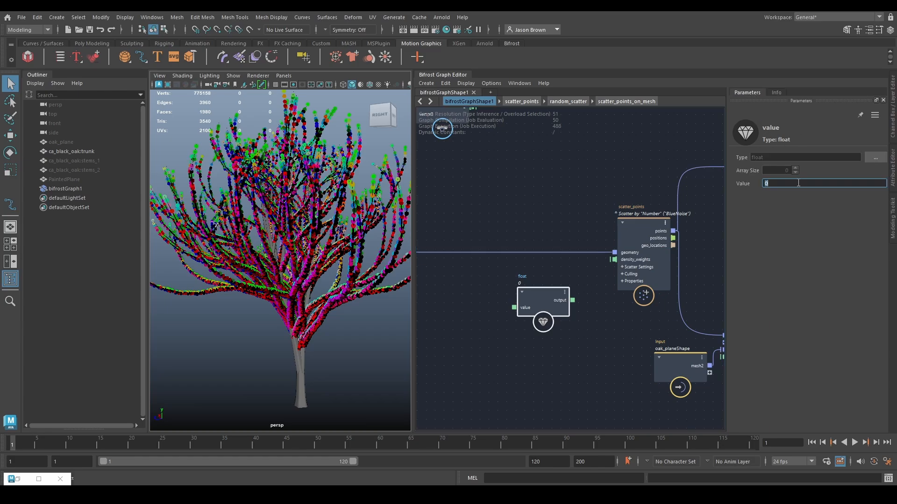
pyautogui.scroll(1, 592, 283)
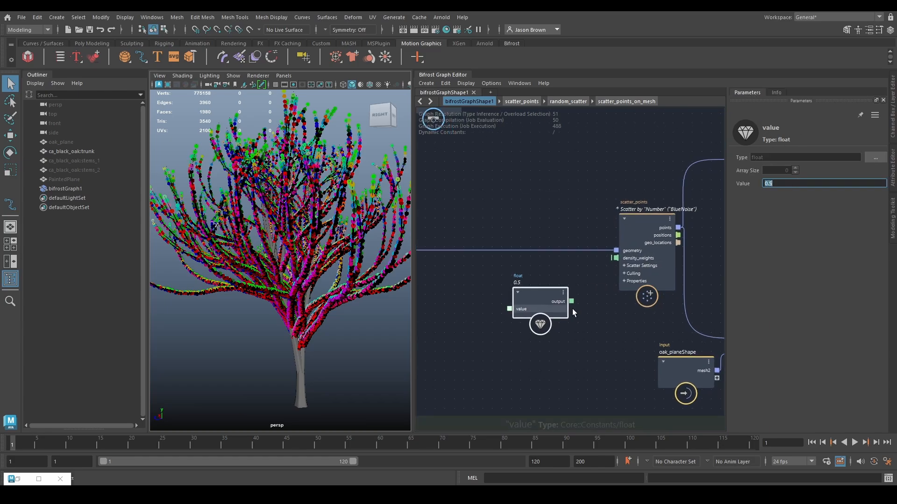
pyautogui.moveTo(571, 302); pyautogui.dragTo(618, 257)
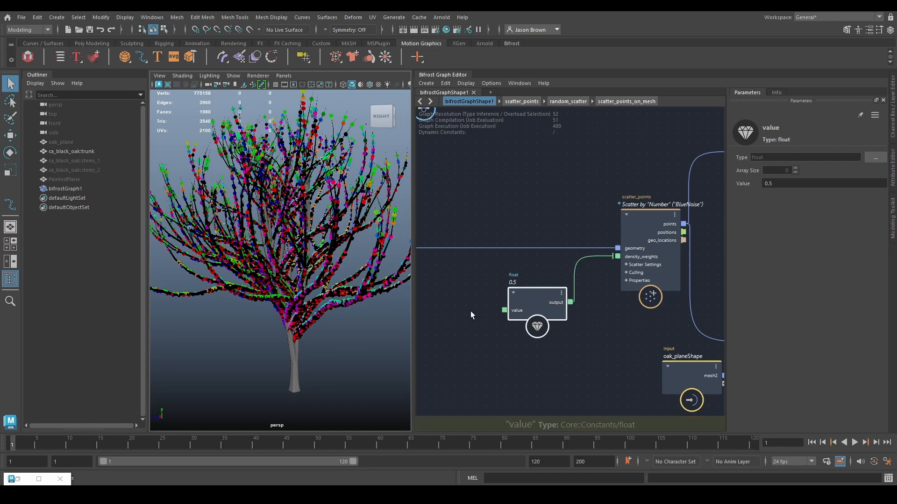
# Set the Density Weights Mode of scatter_points to DistanceBased and inspect the resulting points on the branches.
pyautogui.click(639, 215)
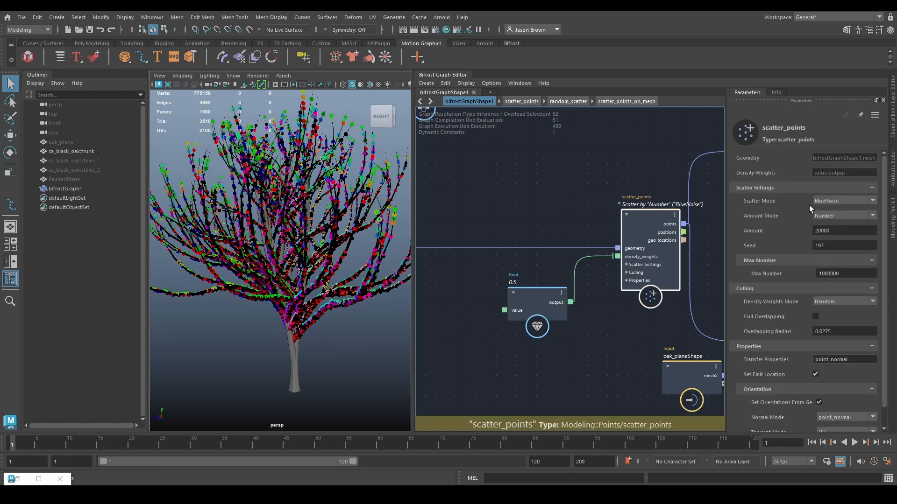
pyautogui.keyDown('alt'); pyautogui.moveTo(293, 297); pyautogui.dragTo(333, 296); pyautogui.keyUp('alt')
pyautogui.click(825, 301)
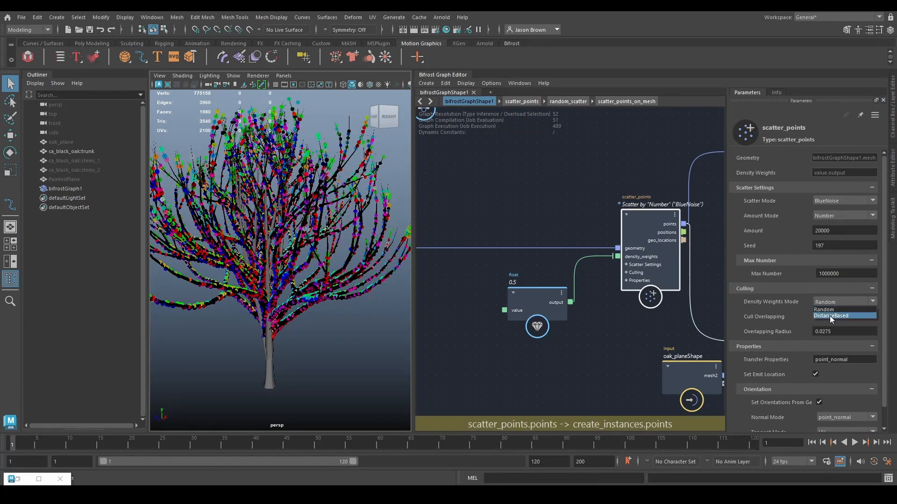
pyautogui.click(830, 315)
pyautogui.keyDown('alt'); pyautogui.moveTo(343, 354); pyautogui.dragTo(201, 304); pyautogui.keyUp('alt')
pyautogui.keyDown('alt'); pyautogui.moveTo(201, 303); pyautogui.dragTo(274, 285, button='right'); pyautogui.keyUp('alt')
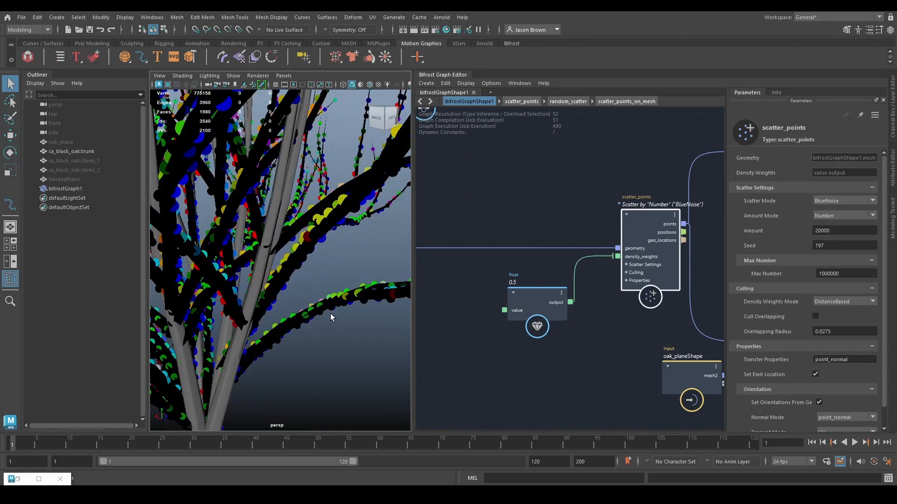
pyautogui.keyDown('alt'); pyautogui.moveTo(305, 271); pyautogui.dragTo(360, 264); pyautogui.keyUp('alt')
pyautogui.keyDown('alt'); pyautogui.moveTo(360, 264); pyautogui.dragTo(228, 232, button='right'); pyautogui.keyUp('alt')
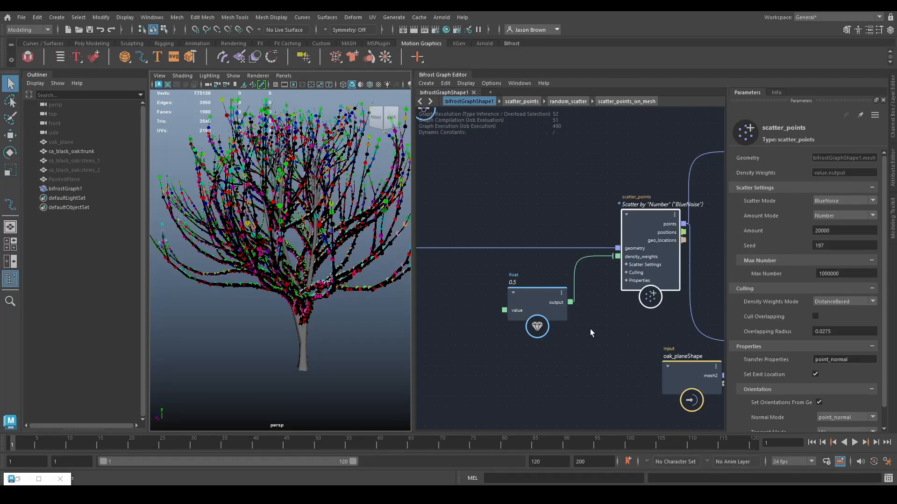
# Move the float node farther from scatter_points and disconnect its output from density_weights.
pyautogui.keyDown('alt'); pyautogui.moveTo(590, 329); pyautogui.dragTo(581, 355, button='middle'); pyautogui.keyUp('alt')
pyautogui.moveTo(531, 333); pyautogui.dragTo(470, 332)
pyautogui.click(621, 241)
pyautogui.click(776, 92)
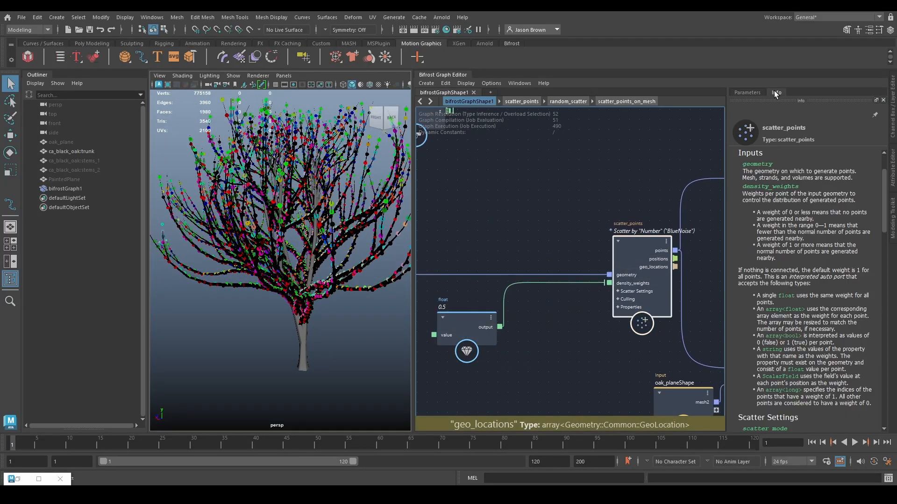
pyautogui.keyDown('alt'); pyautogui.moveTo(610, 352); pyautogui.dragTo(639, 348, button='middle'); pyautogui.keyUp('alt')
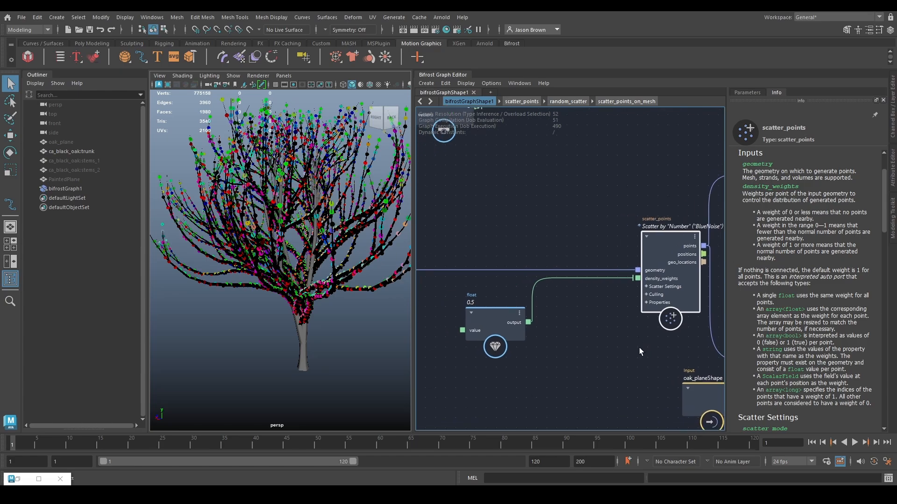
pyautogui.moveTo(621, 279); pyautogui.dragTo(594, 350)
# Add an array_bounds node with its array input fed by the y output of vector3_to_scalar.
pyautogui.keyDown('alt'); pyautogui.moveTo(595, 350); pyautogui.dragTo(664, 474, button='middle'); pyautogui.keyUp('alt')
pyautogui.keyDown('alt'); pyautogui.moveTo(570, 223); pyautogui.dragTo(507, 224, button='middle'); pyautogui.keyUp('alt')
pyautogui.press('Tab')
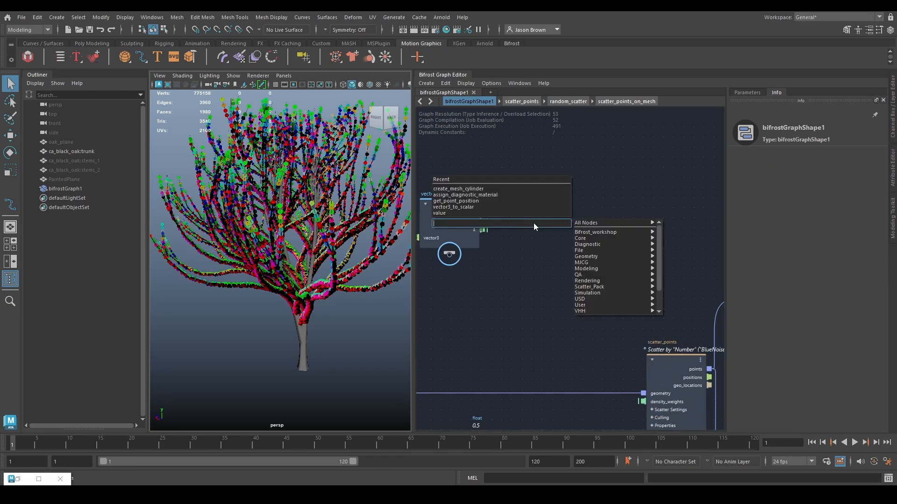
pyautogui.write('array')
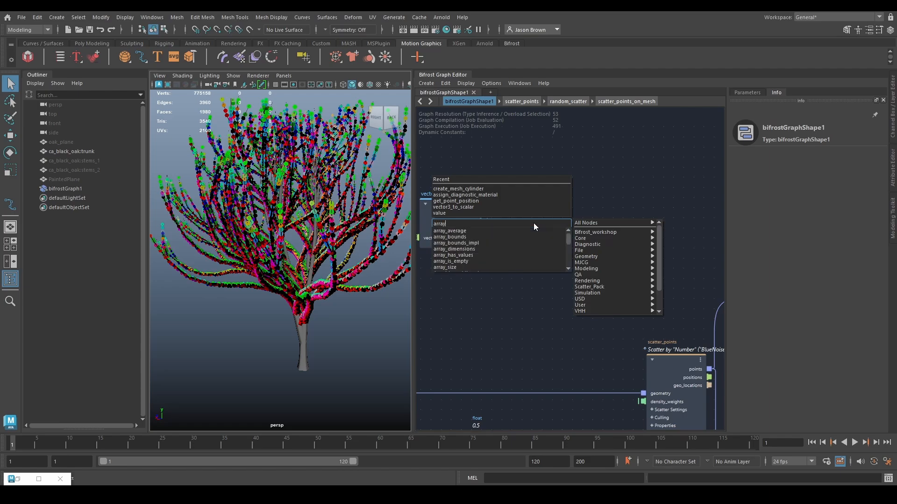
pyautogui.press('Down')
pyautogui.press('Return')
pyautogui.moveTo(536, 266); pyautogui.dragTo(538, 255)
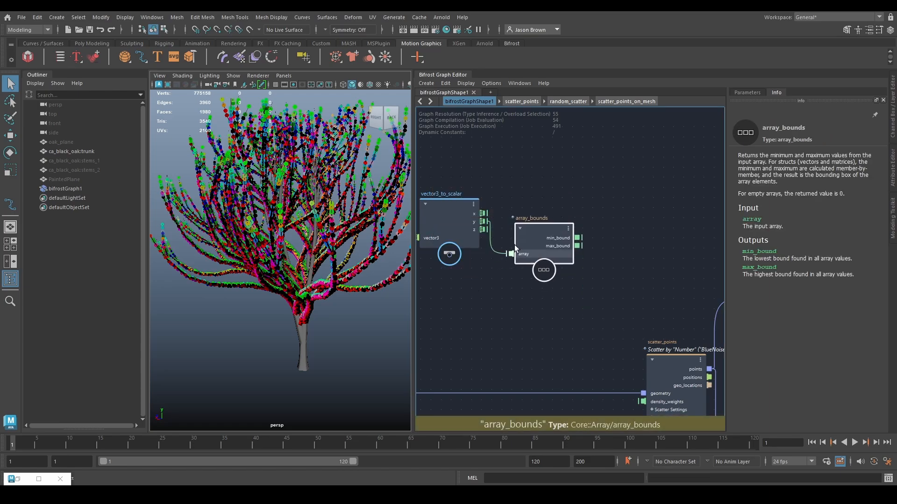
# Add a change_range node with its value input fed by the y output of vector3_to_scalar.
pyautogui.moveTo(484, 222); pyautogui.dragTo(604, 196)
pyautogui.press('Tab')
pyautogui.write('change')
pyautogui.press('Down')
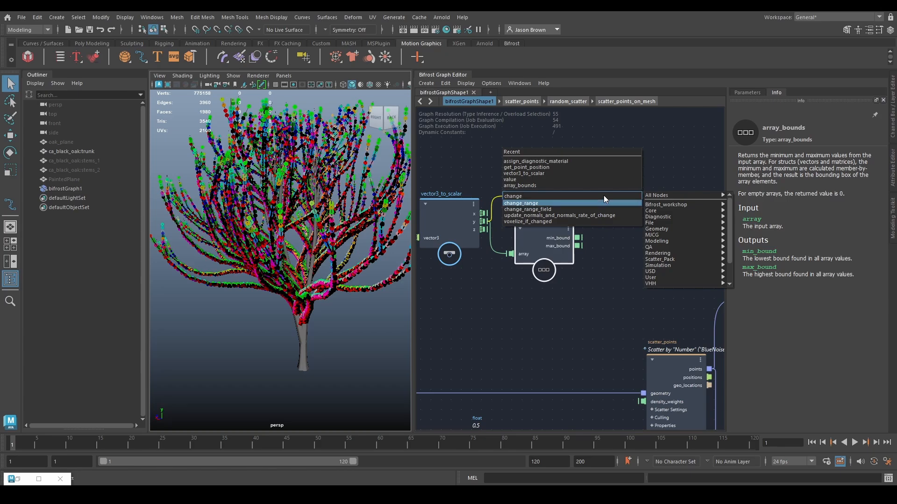
pyautogui.press('Return')
pyautogui.keyDown('alt'); pyautogui.moveTo(567, 234); pyautogui.dragTo(582, 252, button='middle'); pyautogui.keyUp('alt')
pyautogui.moveTo(557, 271); pyautogui.dragTo(554, 287)
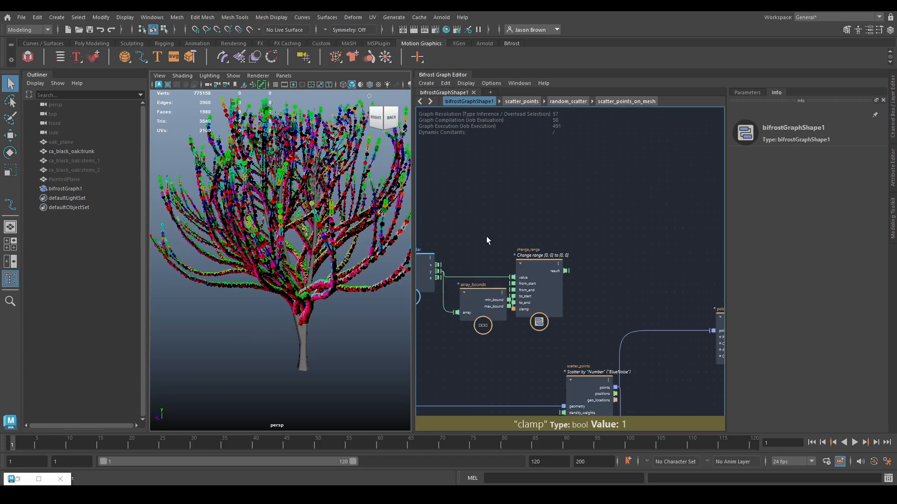
# Connect min_bound and max_bound of array_bounds to from_start and from_end on the change_range node.
pyautogui.moveTo(545, 278); pyautogui.dragTo(569, 274)
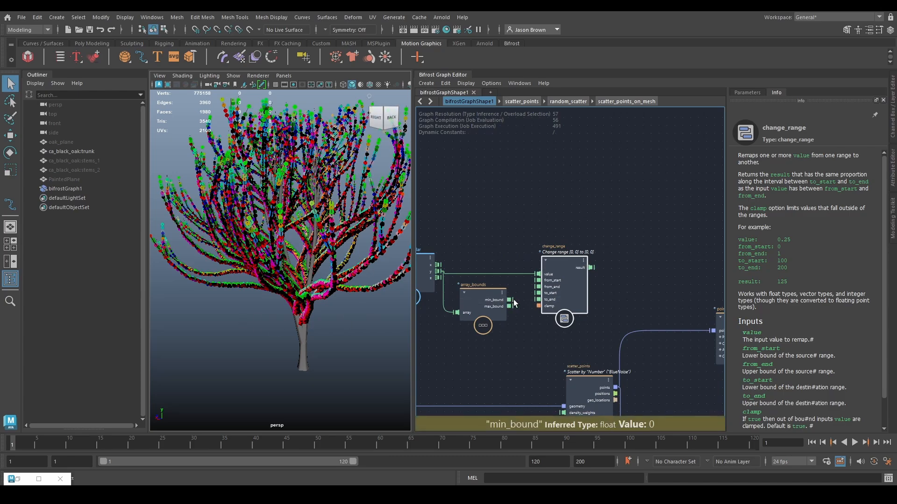
pyautogui.moveTo(509, 300); pyautogui.dragTo(541, 280)
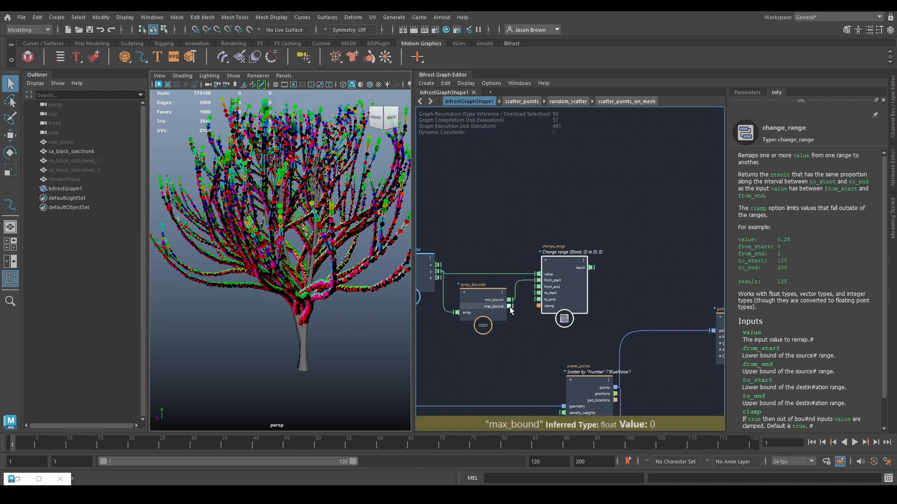
pyautogui.moveTo(509, 306); pyautogui.dragTo(541, 286)
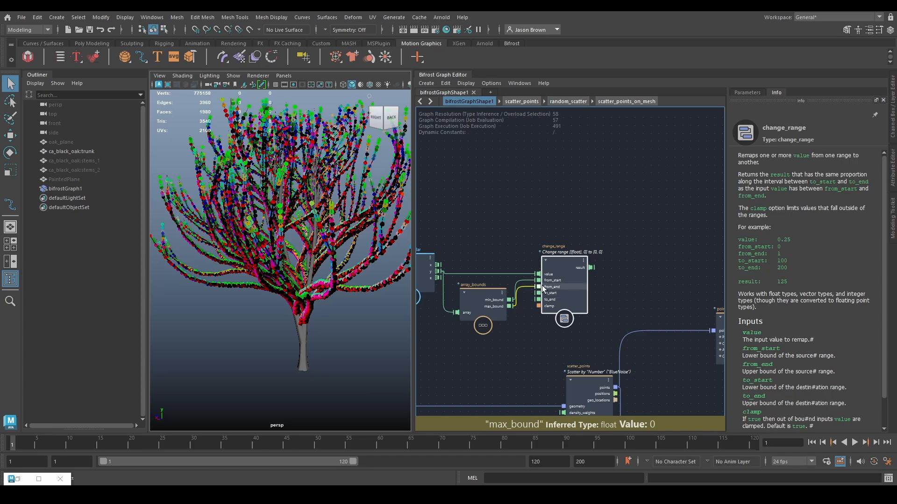
# Show the parameters of the change_range node and set its To End value to 1.
pyautogui.click(747, 93)
pyautogui.doubleClick(775, 202)
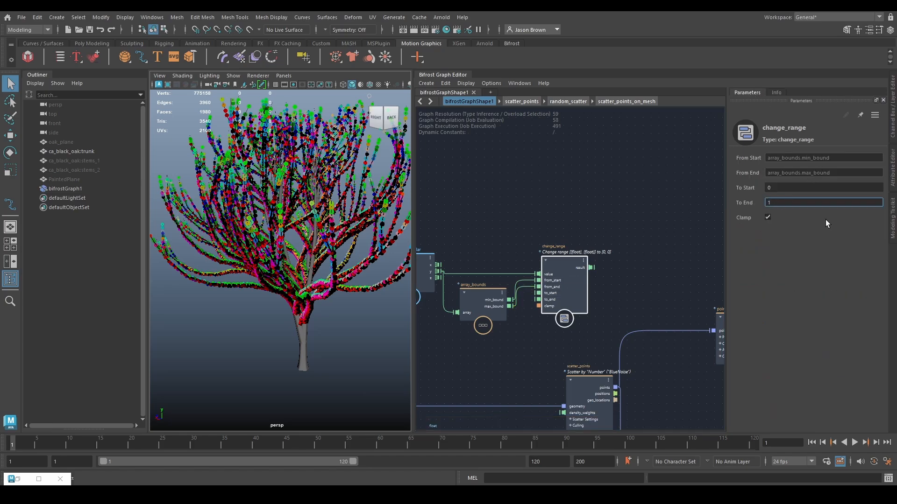
pyautogui.write('1')
# Connect change_range's result to density_weights on scatter_points, and move scatter_points, create_instances and the oak_planeShape input away from change_range.
pyautogui.scroll(-2, 595, 288)
pyautogui.moveTo(653, 314); pyautogui.dragTo(531, 263, button='middle')
pyautogui.click(523, 299)
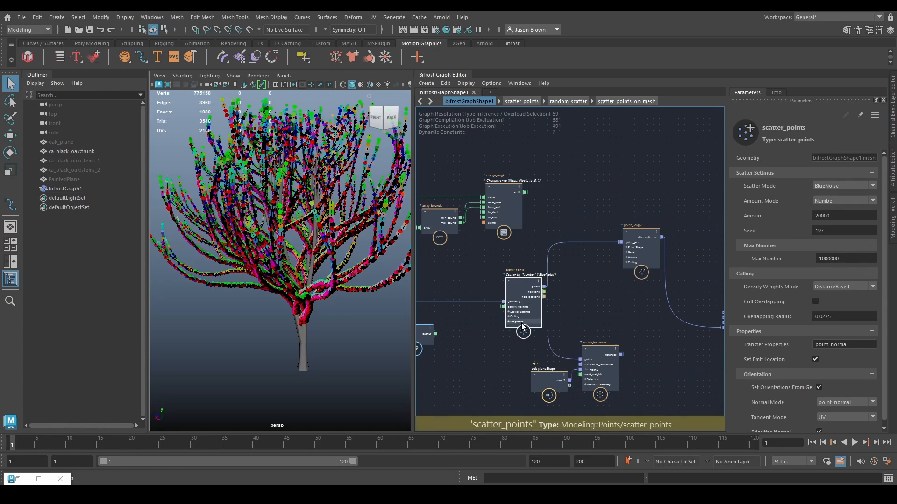
pyautogui.click(549, 379)
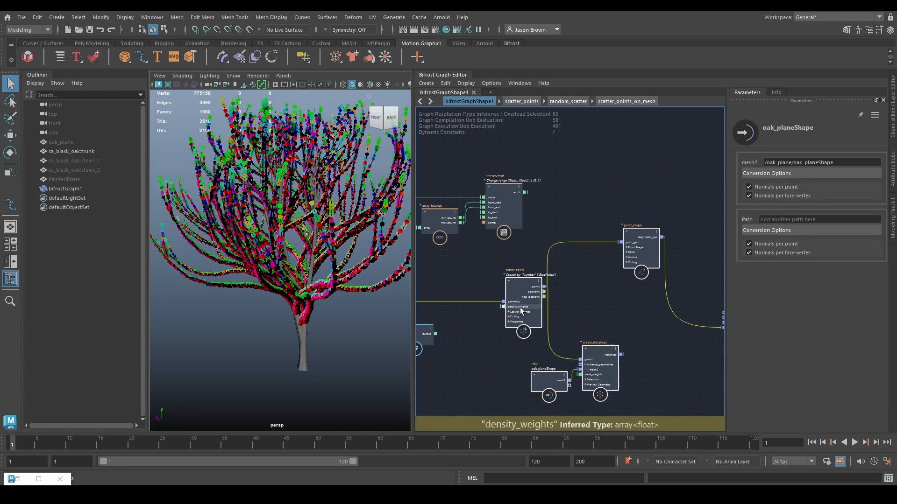
pyautogui.moveTo(522, 306); pyautogui.dragTo(525, 192)
pyautogui.click(624, 292)
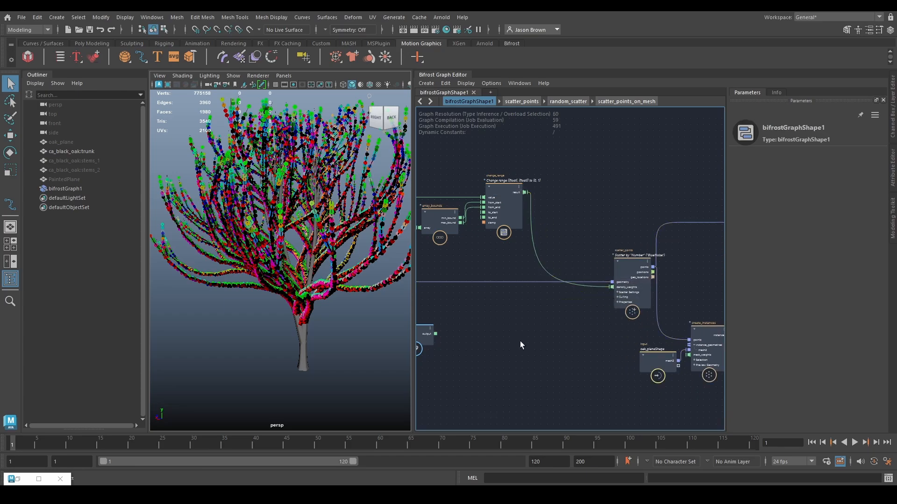
pyautogui.keyDown('alt'); pyautogui.moveTo(287, 324); pyautogui.dragTo(332, 336); pyautogui.keyUp('alt')
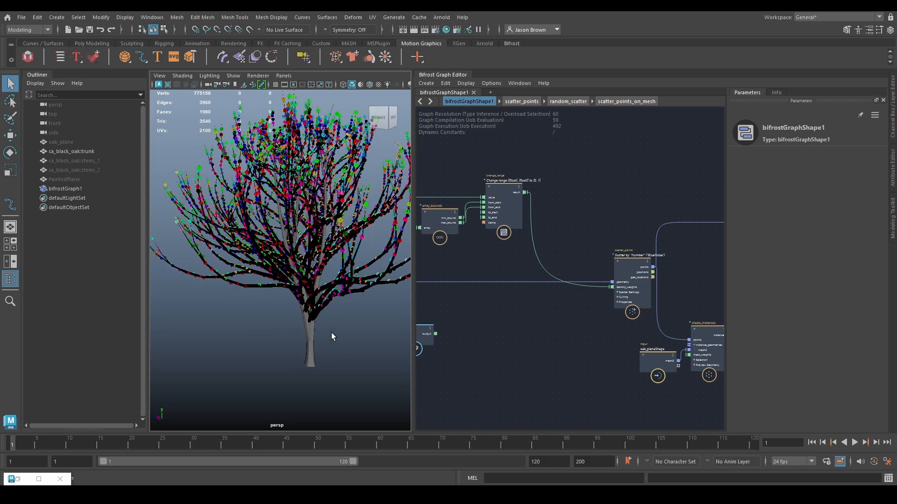
pyautogui.keyDown('alt'); pyautogui.moveTo(299, 262); pyautogui.dragTo(294, 320, button='middle'); pyautogui.keyUp('alt')
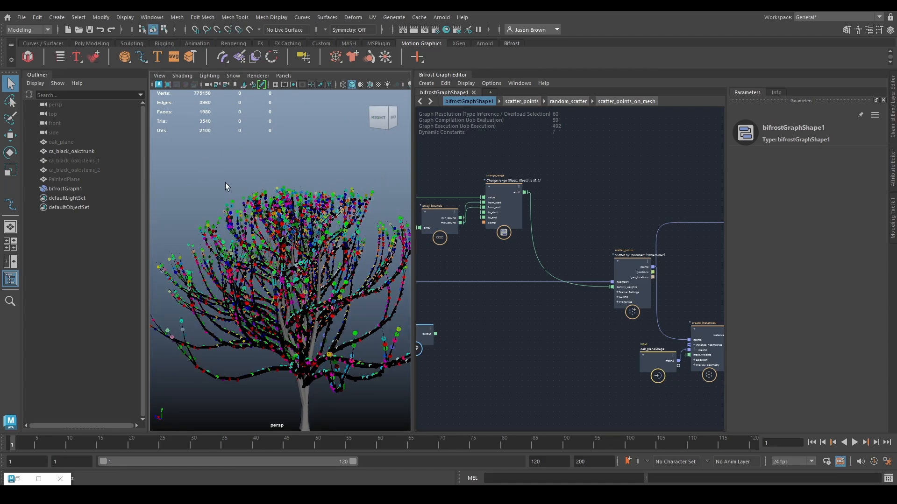
# Move the output node up below the change_range and scatter_points branch, leaving room on its mesh connection.
pyautogui.keyDown('alt'); pyautogui.moveTo(248, 211); pyautogui.dragTo(291, 224, button='right'); pyautogui.keyUp('alt')
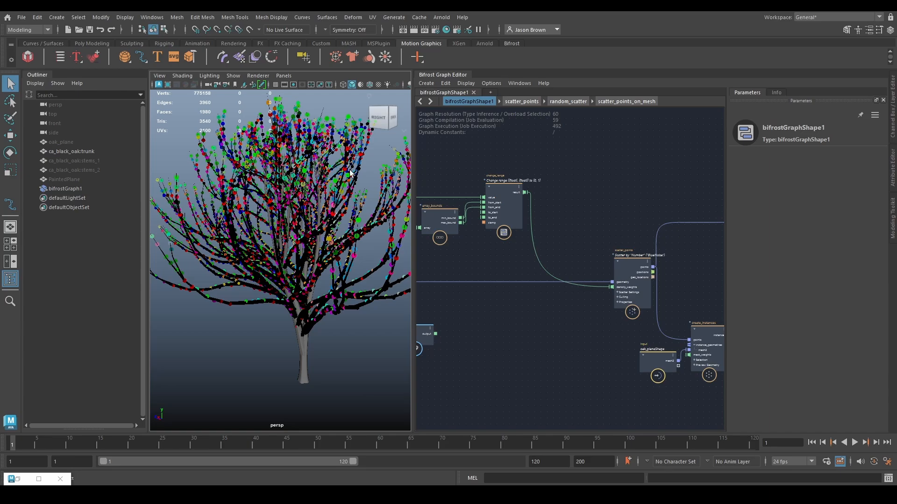
pyautogui.keyDown('alt'); pyautogui.moveTo(487, 289); pyautogui.dragTo(672, 257, button='middle'); pyautogui.keyUp('alt')
pyautogui.moveTo(609, 296)
pyautogui.keyDown('alt'); pyautogui.mouseDown(button='middle')
pyautogui.moveTo(554, 171)
pyautogui.moveTo(499, 144)
pyautogui.mouseUp(button='middle'); pyautogui.keyUp('alt')
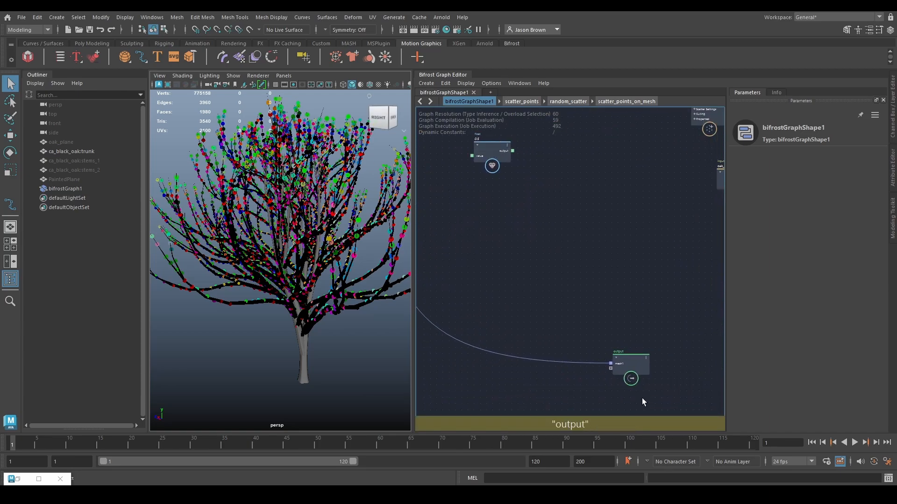
pyautogui.moveTo(624, 372); pyautogui.dragTo(640, 131)
pyautogui.keyDown('alt'); pyautogui.moveTo(600, 182); pyautogui.dragTo(655, 348, button='middle'); pyautogui.keyUp('alt')
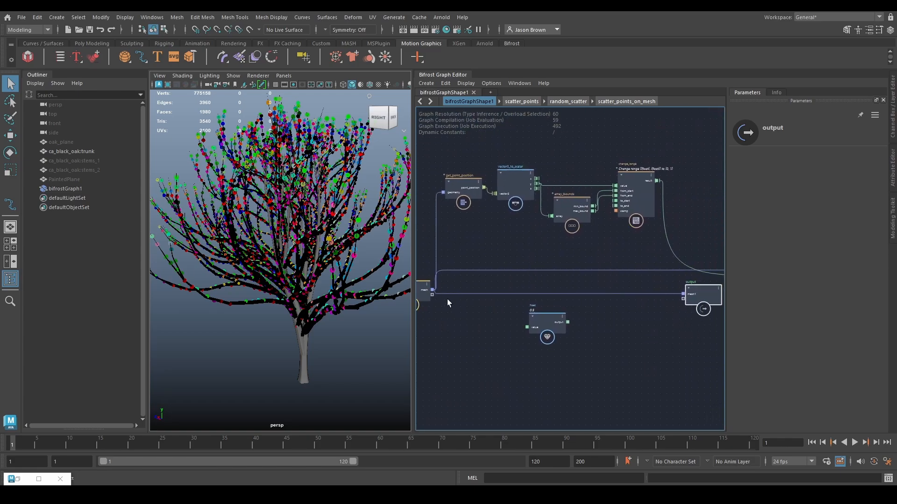
pyautogui.keyDown('alt'); pyautogui.moveTo(447, 303); pyautogui.dragTo(530, 299, button='middle'); pyautogui.keyUp('alt')
pyautogui.keyDown('alt'); pyautogui.moveTo(699, 345); pyautogui.dragTo(518, 336, button='middle'); pyautogui.keyUp('alt')
pyautogui.moveTo(608, 275); pyautogui.dragTo(621, 299)
pyautogui.keyDown('alt'); pyautogui.moveTo(452, 331); pyautogui.dragTo(449, 337, button='middle'); pyautogui.keyUp('alt')
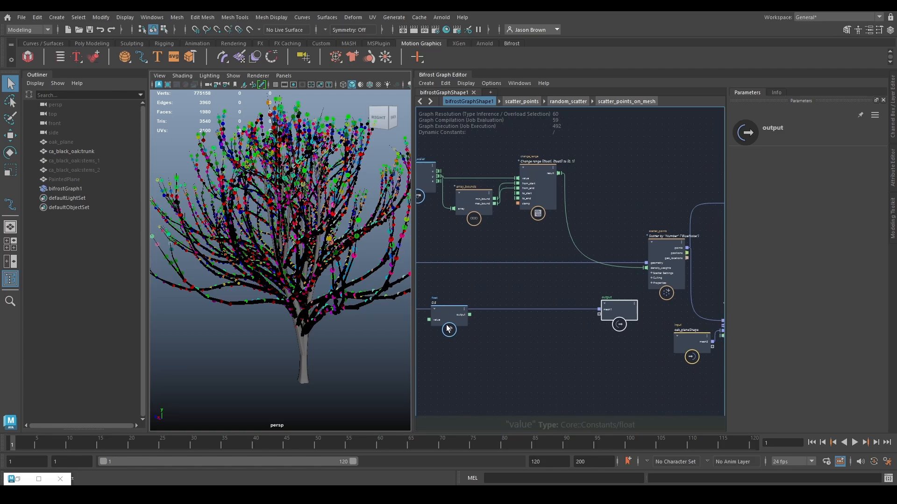
# Move the unused float value node out of the way and add an assign_diagnostic_material node near the output node.
pyautogui.moveTo(448, 328); pyautogui.dragTo(453, 421)
pyautogui.press('Tab')
pyautogui.write('ass')
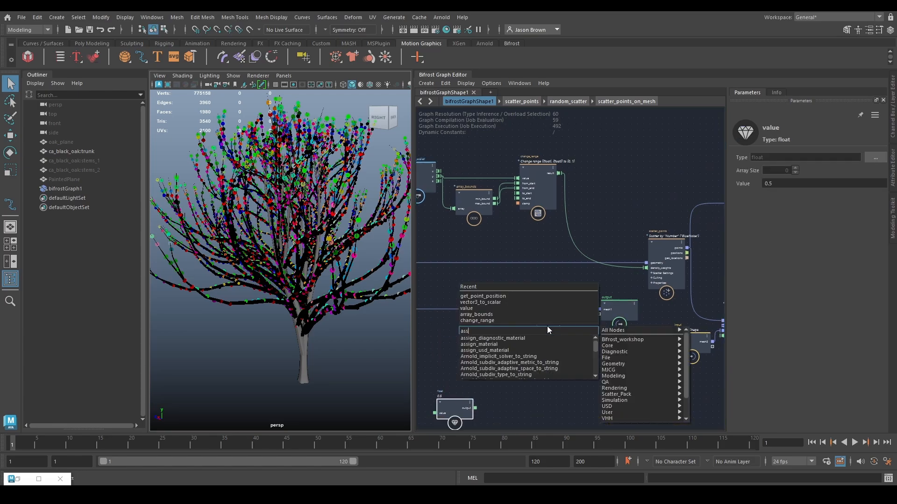
pyautogui.press('Down')
pyautogui.press('Up')
pyautogui.press('Return')
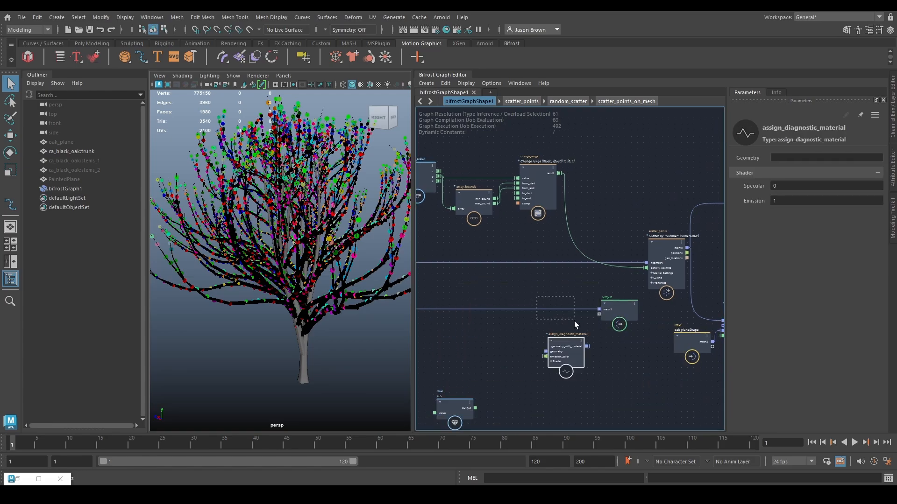
# Insert assign_diagnostic_material into the mesh-to-output connection and connect change_range's result to its emission_color.
pyautogui.moveTo(563, 353); pyautogui.dragTo(565, 318)
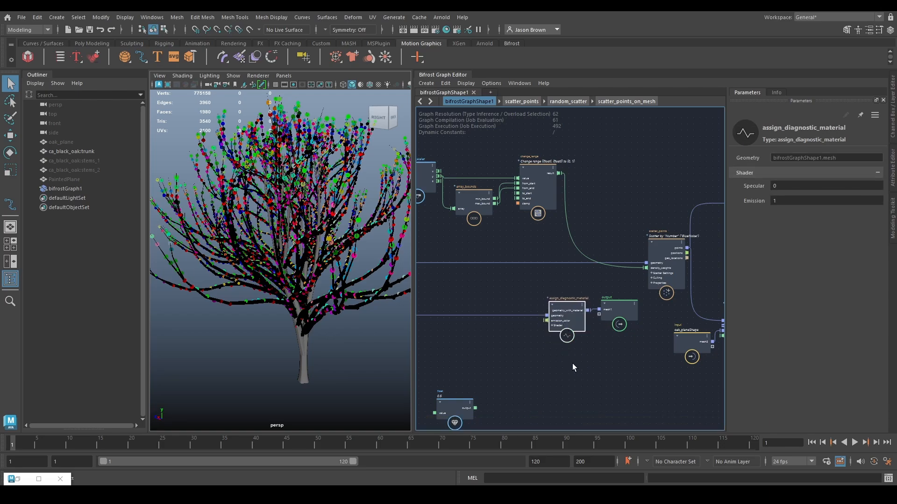
pyautogui.keyDown('alt'); pyautogui.moveTo(556, 216); pyautogui.dragTo(589, 227, button='middle'); pyautogui.keyUp('alt')
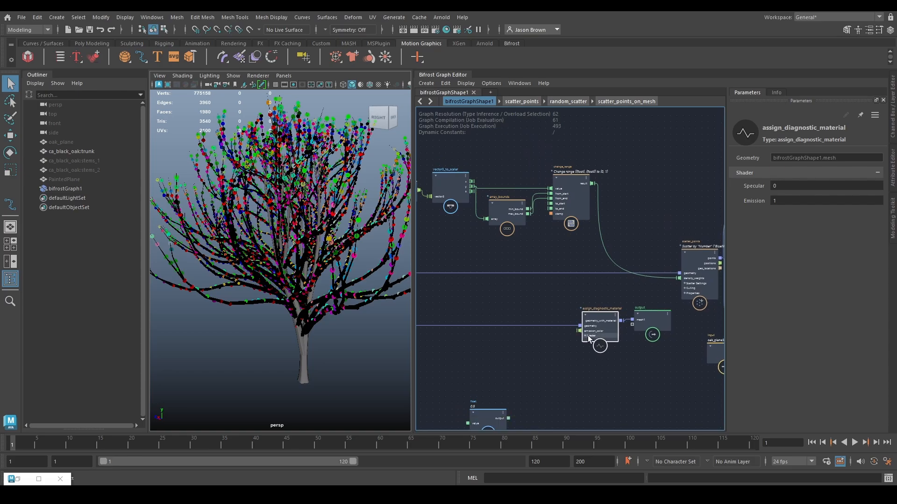
pyautogui.moveTo(595, 333); pyautogui.dragTo(598, 331)
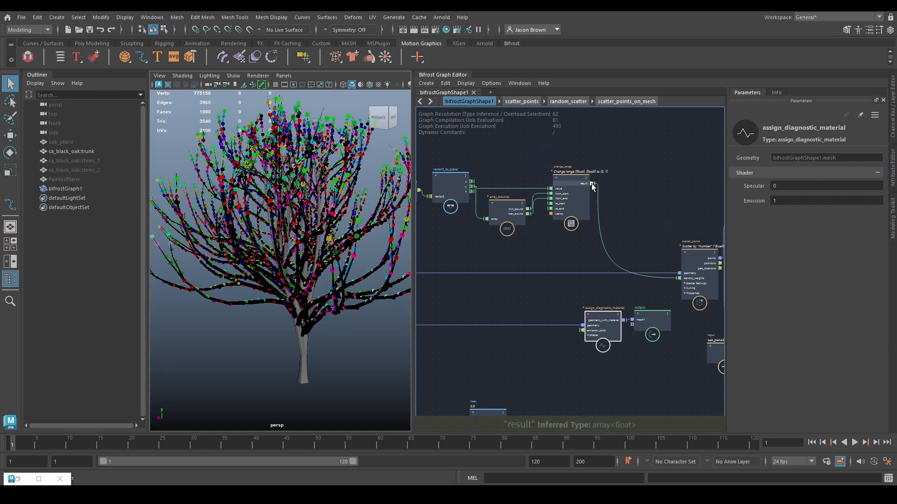
pyautogui.moveTo(591, 183); pyautogui.dragTo(582, 330)
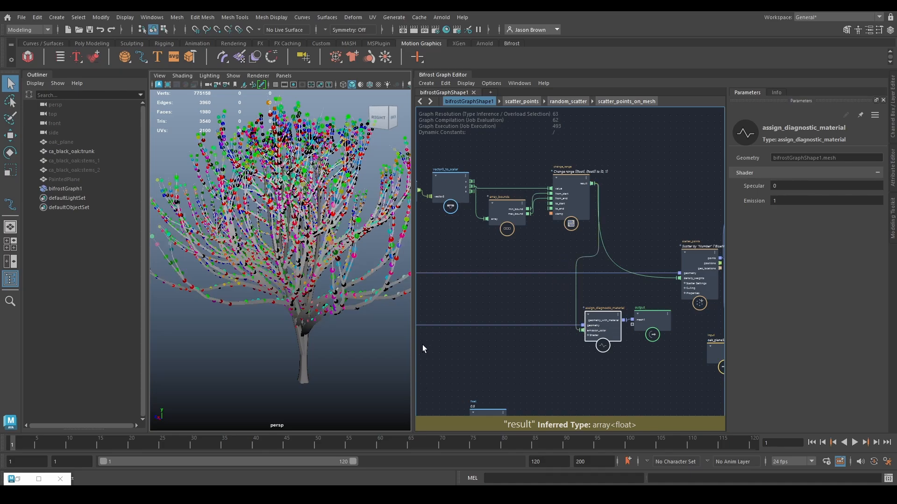
# Hide the original ca_black_oak:trunk mesh in the scene.
pyautogui.keyDown('alt'); pyautogui.moveTo(394, 358); pyautogui.dragTo(290, 331); pyautogui.keyUp('alt')
pyautogui.click(66, 151)
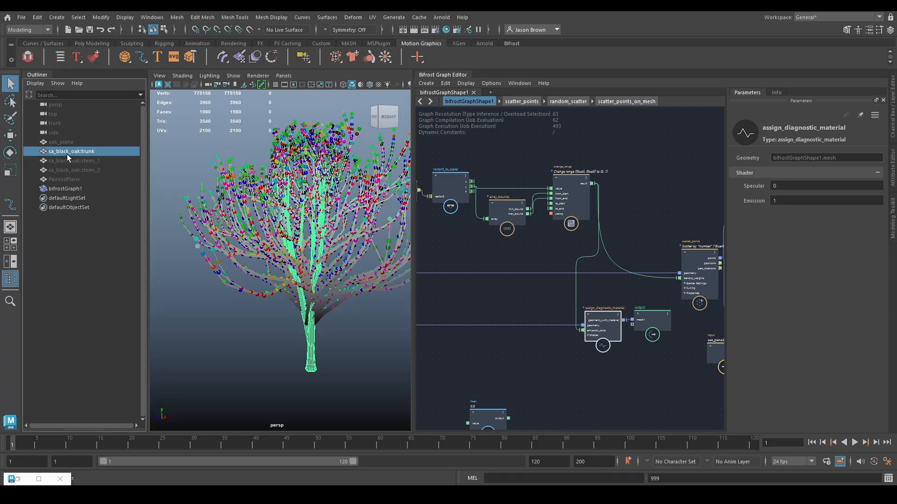
pyautogui.keyDown('alt'); pyautogui.moveTo(187, 261); pyautogui.dragTo(247, 269); pyautogui.keyUp('alt')
# Turn off the terminal node's diagnostic display so that only the shaded tree is shown.
pyautogui.keyDown('alt'); pyautogui.moveTo(530, 280); pyautogui.dragTo(315, 262, button='middle'); pyautogui.keyUp('alt')
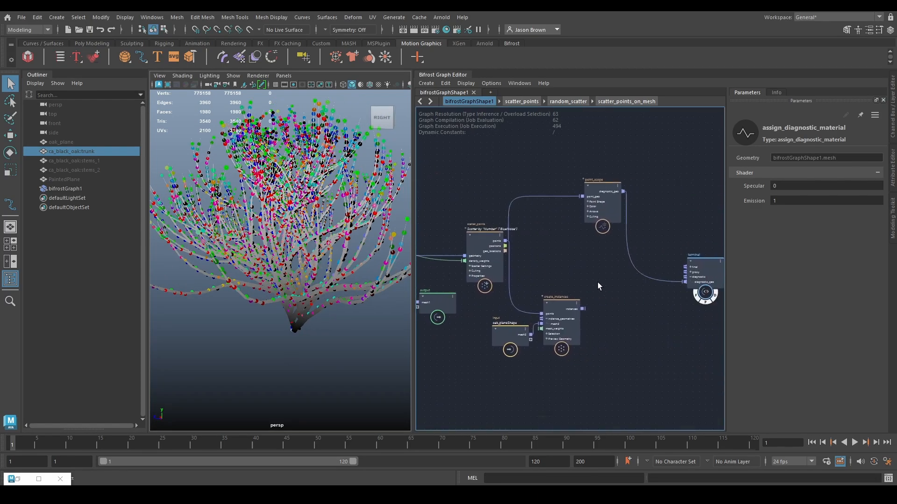
pyautogui.click(716, 297)
pyautogui.keyDown('alt'); pyautogui.moveTo(262, 299); pyautogui.dragTo(311, 347); pyautogui.keyUp('alt')
pyautogui.keyDown('alt'); pyautogui.moveTo(306, 281); pyautogui.dragTo(299, 310, button='middle'); pyautogui.keyUp('alt')
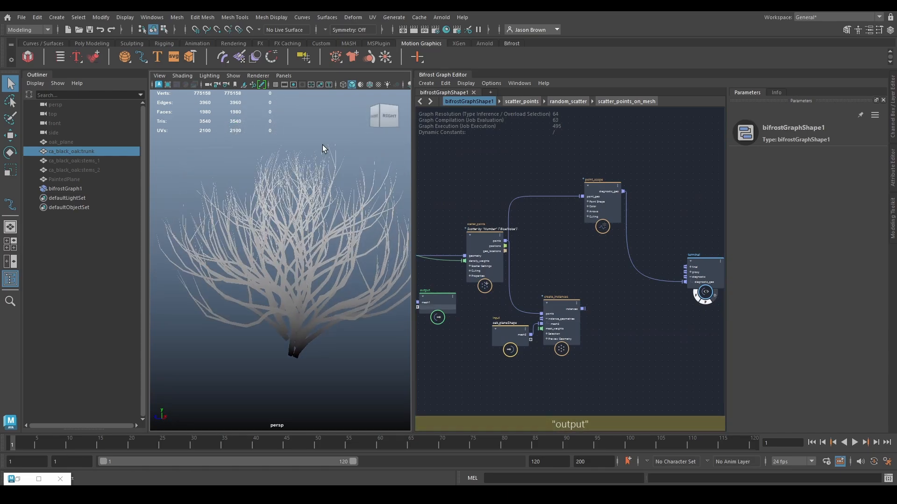
# Move the assign_diagnostic_material and output nodes together to the free space below create_instances.
pyautogui.keyDown('alt'); pyautogui.moveTo(525, 340); pyautogui.dragTo(664, 314, button='middle'); pyautogui.keyUp('alt')
pyautogui.scroll(1, 587, 313)
pyautogui.scroll(2, 571, 317)
pyautogui.moveTo(572, 317)
pyautogui.keyDown('alt'); pyautogui.mouseDown(button='middle')
pyautogui.moveTo(604, 354)
pyautogui.moveTo(570, 319)
pyautogui.mouseUp(button='middle'); pyautogui.keyUp('alt')
pyautogui.scroll(-3, 607, 341)
pyautogui.moveTo(514, 260); pyautogui.dragTo(571, 335)
pyautogui.moveTo(563, 292); pyautogui.dragTo(687, 377)
# Add an evaluate_fcurve node and wire it between change_range's result and the diagnostic material's emission_color.
pyautogui.click(466, 315)
pyautogui.press('Tab')
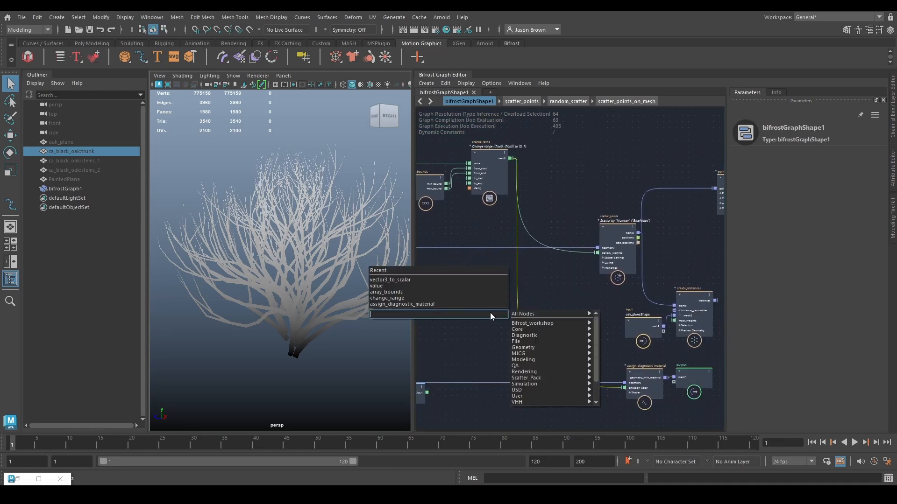
pyautogui.press('Escape')
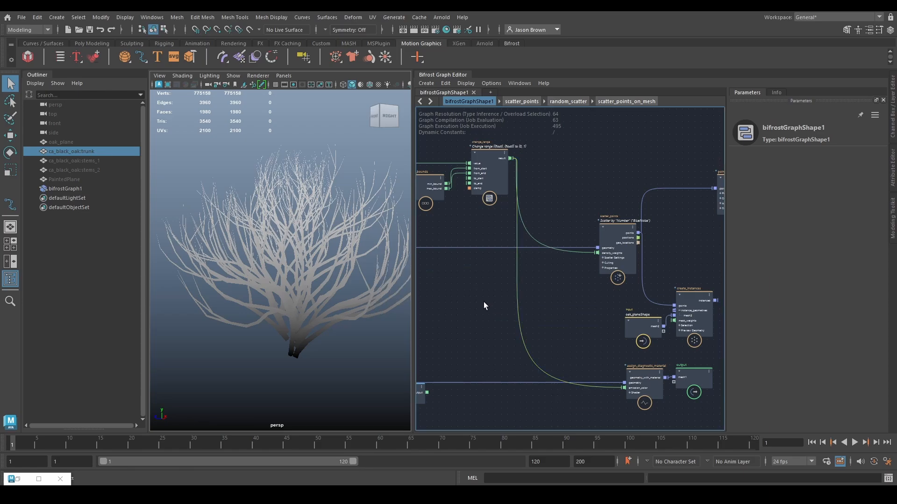
pyautogui.press('Tab')
pyautogui.write('eval')
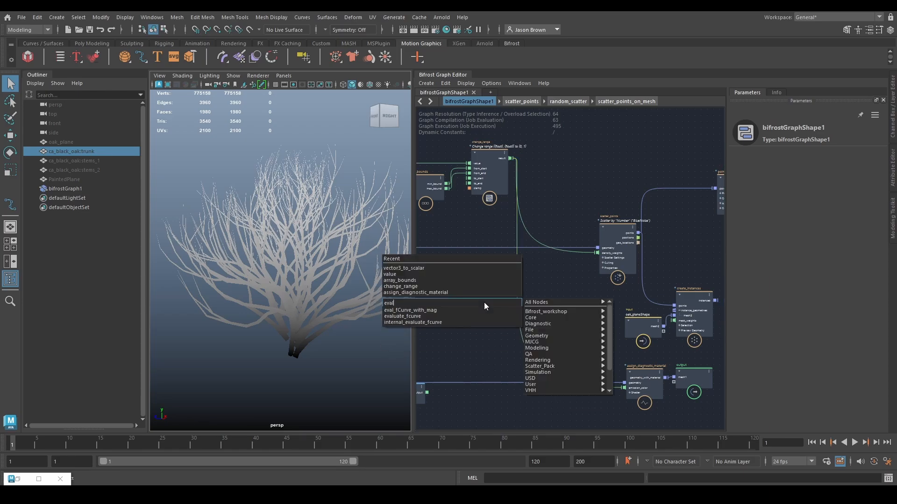
pyautogui.press('Down')
pyautogui.press('Down')
pyautogui.press('Return')
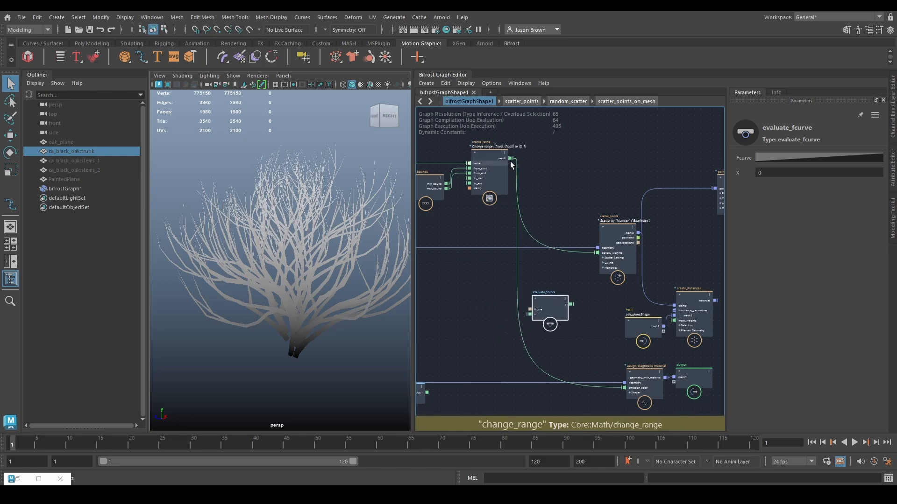
pyautogui.moveTo(505, 216); pyautogui.dragTo(629, 388)
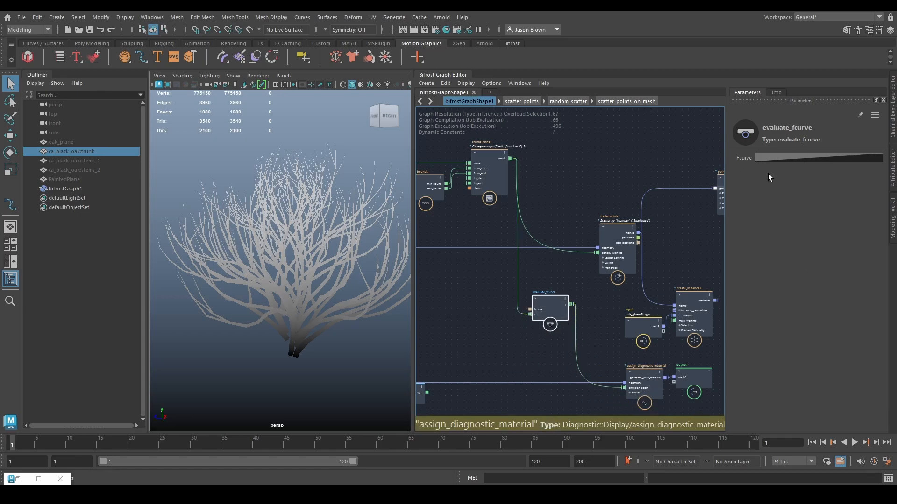
# Apply the rising S-shaped preset curve to evaluate_fcurve and check the shading on the tree.
pyautogui.click(809, 157)
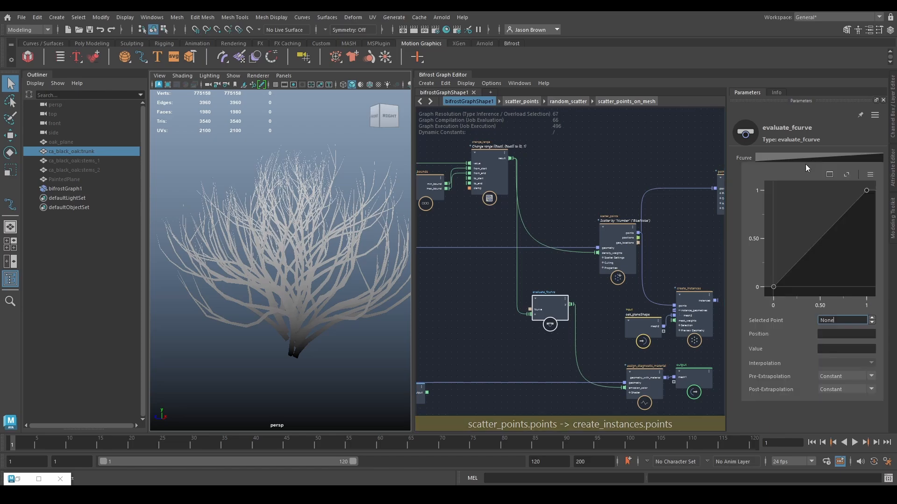
pyautogui.click(870, 174)
pyautogui.moveTo(821, 197)
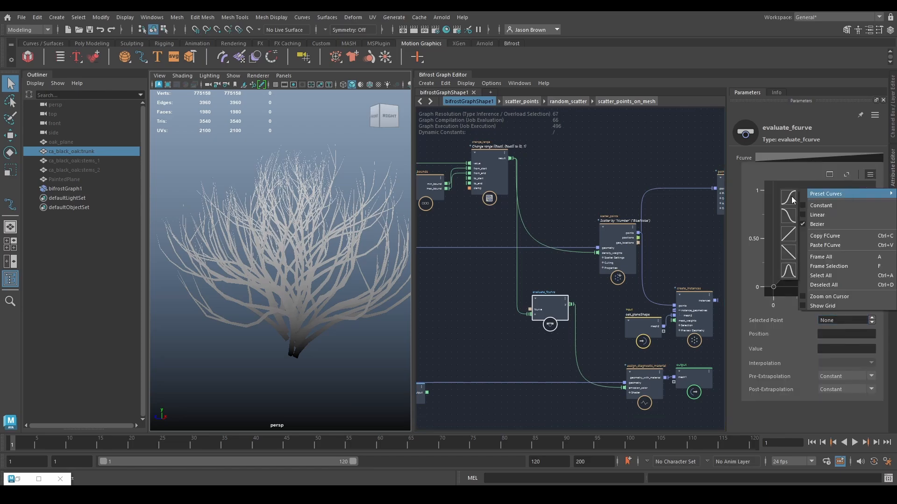
pyautogui.click(792, 200)
pyautogui.keyDown('alt'); pyautogui.moveTo(264, 275); pyautogui.dragTo(302, 167); pyautogui.keyUp('alt')
pyautogui.keyDown('alt'); pyautogui.moveTo(282, 208); pyautogui.dragTo(359, 317); pyautogui.keyUp('alt')
# Try bending the curve by lowering the tangent handle of its end point.
pyautogui.click(815, 158)
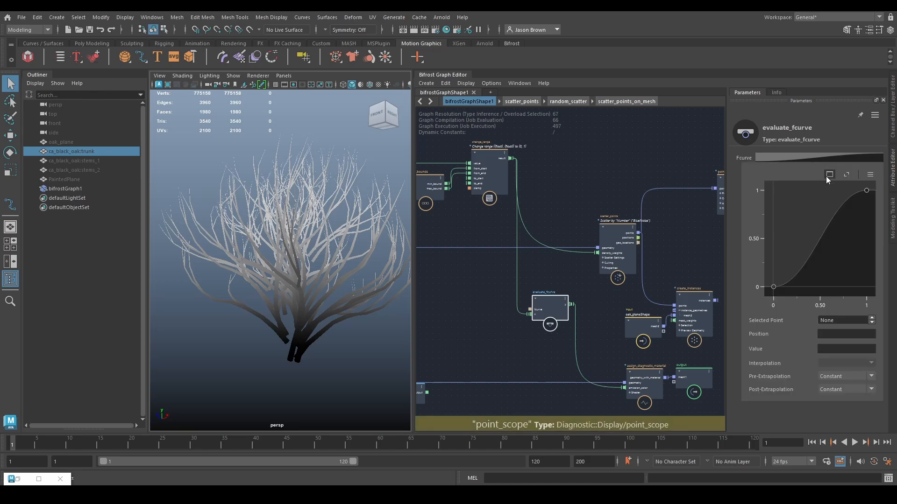
pyautogui.click(866, 192)
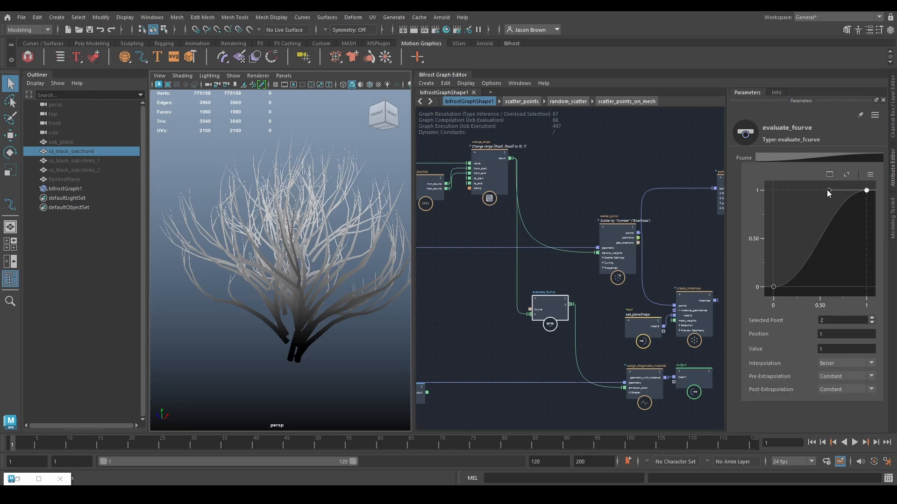
pyautogui.moveTo(830, 191); pyautogui.dragTo(847, 223)
pyautogui.keyDown('alt'); pyautogui.moveTo(391, 279); pyautogui.dragTo(254, 299); pyautogui.keyUp('alt')
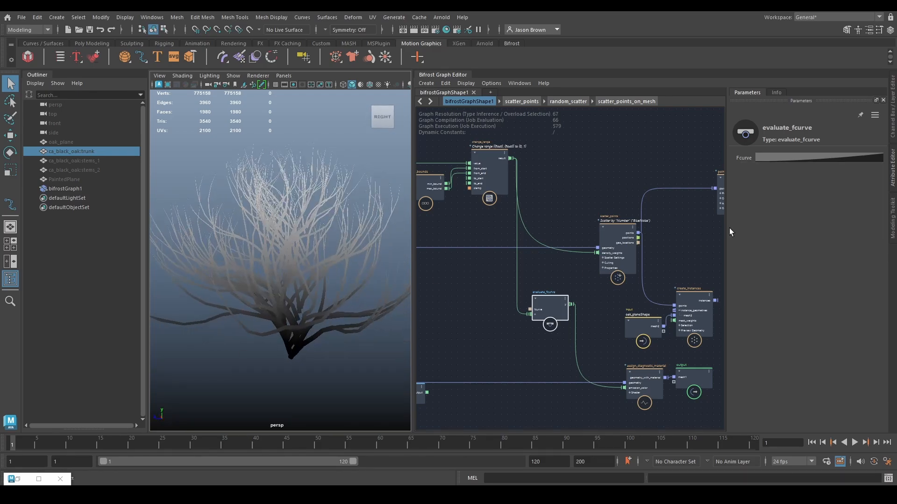
# Set the position of the fcurve's first point to 0.1.
pyautogui.click(770, 158)
pyautogui.moveTo(775, 287)
pyautogui.mouseDown()
pyautogui.moveTo(797, 287)
pyautogui.moveTo(779, 287)
pyautogui.mouseUp()
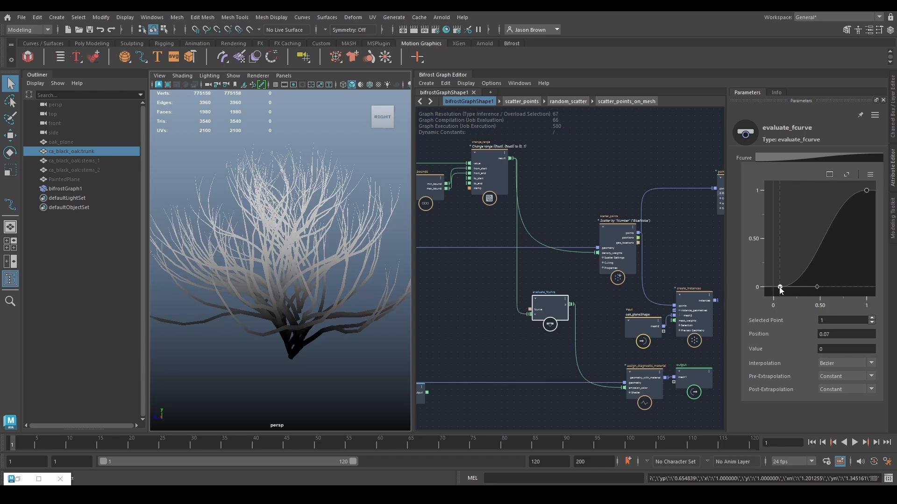
pyautogui.doubleClick(845, 335)
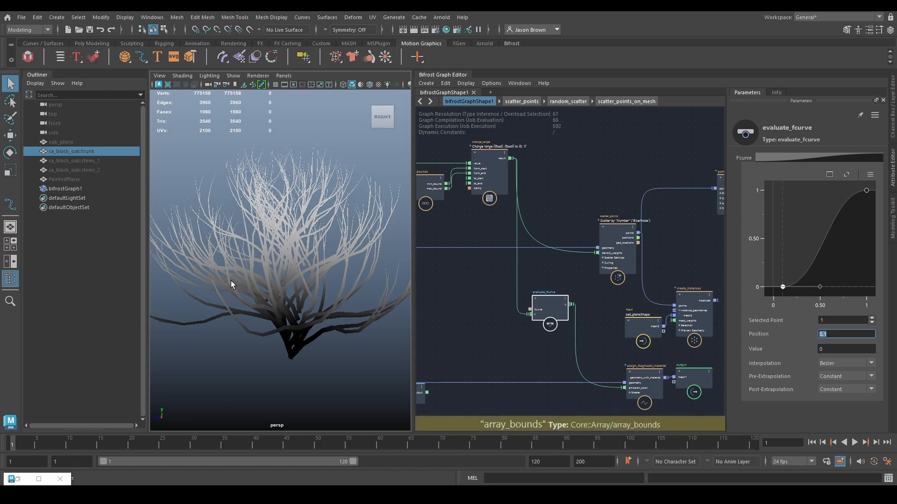
pyautogui.keyDown('alt'); pyautogui.moveTo(233, 284); pyautogui.dragTo(275, 282); pyautogui.keyUp('alt')
# Connect evaluate_fcurve's y output to the density_weights input of scatter_points.
pyautogui.keyDown('alt'); pyautogui.moveTo(613, 184); pyautogui.dragTo(574, 171, button='middle'); pyautogui.keyUp('alt')
pyautogui.moveTo(524, 294); pyautogui.dragTo(549, 242)
pyautogui.click(571, 223)
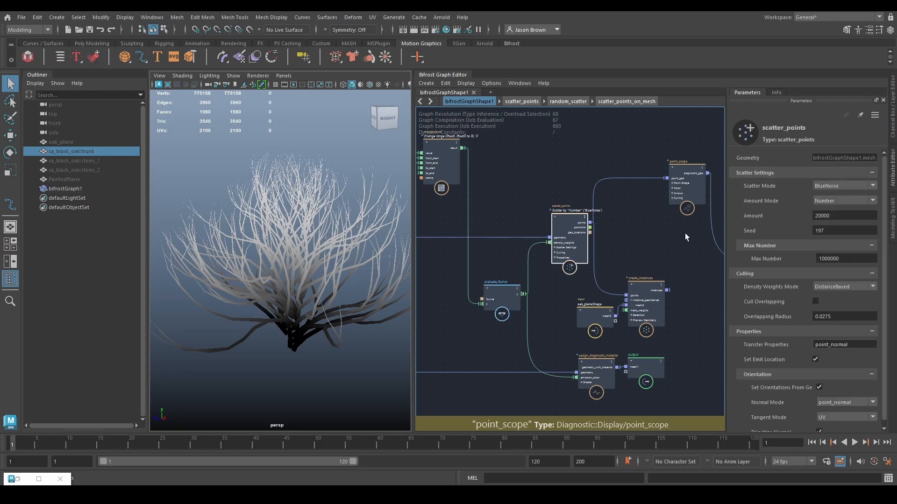
# Turn the terminal node's diagnostic display back on to show the scattered points.
pyautogui.keyDown('alt'); pyautogui.moveTo(685, 235); pyautogui.dragTo(555, 226, button='middle'); pyautogui.keyUp('alt')
pyautogui.click(656, 250)
pyautogui.click(671, 277)
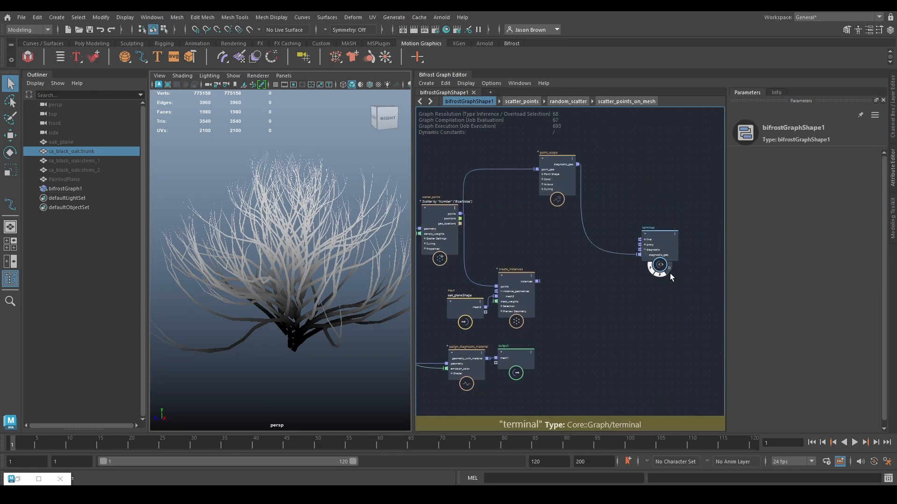
# Examine the distribution of the scattered points from the trunk base to the branch tips.
pyautogui.keyDown('alt'); pyautogui.moveTo(264, 299); pyautogui.dragTo(344, 293); pyautogui.keyUp('alt')
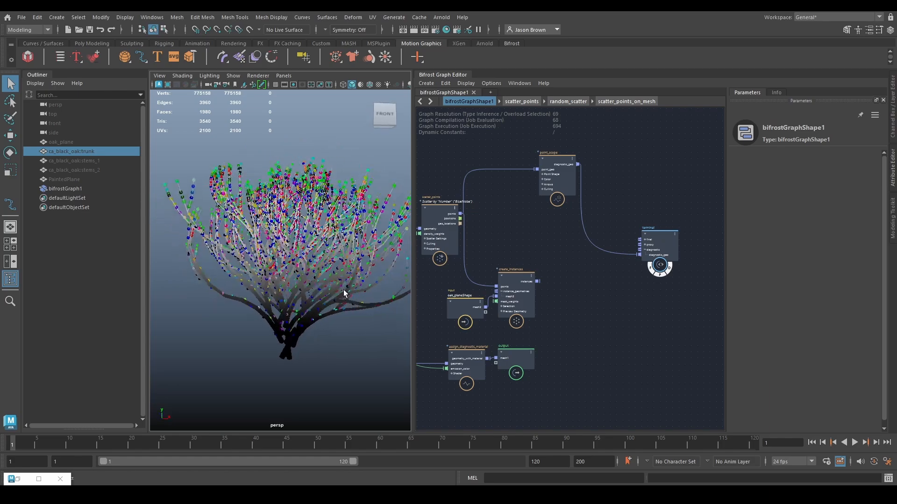
pyautogui.keyDown('alt'); pyautogui.moveTo(344, 293); pyautogui.dragTo(340, 251, button='middle'); pyautogui.keyUp('alt')
pyautogui.keyDown('alt'); pyautogui.moveTo(340, 251); pyautogui.dragTo(353, 298, button='right'); pyautogui.keyUp('alt')
pyautogui.keyDown('alt'); pyautogui.moveTo(353, 297); pyautogui.dragTo(305, 257, button='middle'); pyautogui.keyUp('alt')
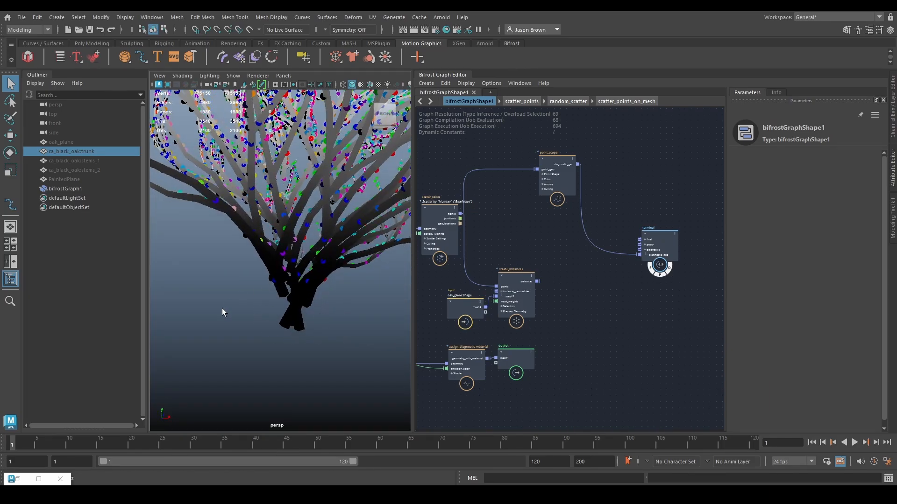
pyautogui.scroll(-3, 299, 311)
pyautogui.scroll(1, 549, 306)
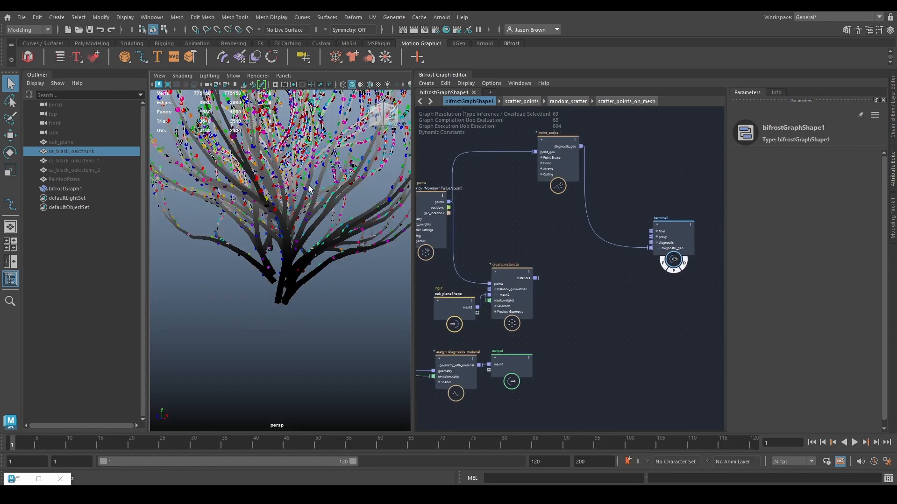
pyautogui.keyDown('alt'); pyautogui.moveTo(309, 189); pyautogui.dragTo(306, 287); pyautogui.keyUp('alt')
pyautogui.keyDown('alt'); pyautogui.moveTo(310, 207); pyautogui.dragTo(312, 352); pyautogui.keyUp('alt')
pyautogui.keyDown('alt'); pyautogui.moveTo(291, 199); pyautogui.dragTo(192, 281); pyautogui.keyUp('alt')
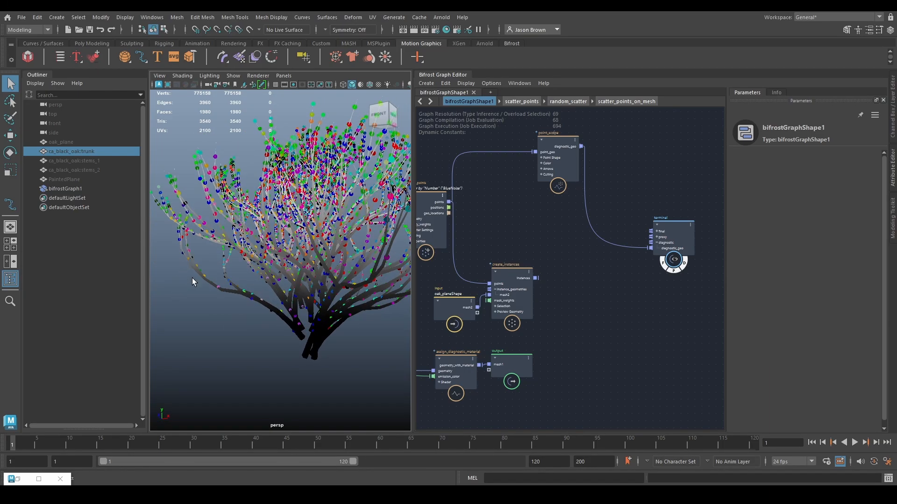
# Set the first point of evaluate_fcurve's curve to position 0 and value -0.5.
pyautogui.moveTo(622, 287); pyautogui.dragTo(662, 318, button='middle')
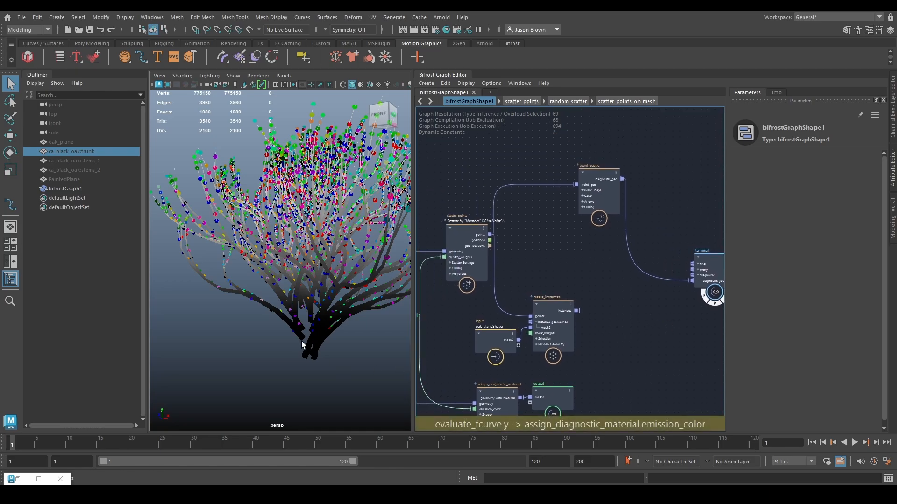
pyautogui.moveTo(600, 296); pyautogui.dragTo(631, 242, button='middle')
pyautogui.moveTo(599, 182); pyautogui.dragTo(705, 193, button='middle')
pyautogui.scroll(1, 617, 262)
pyautogui.moveTo(617, 263); pyautogui.dragTo(571, 301, button='middle')
pyautogui.click(490, 322)
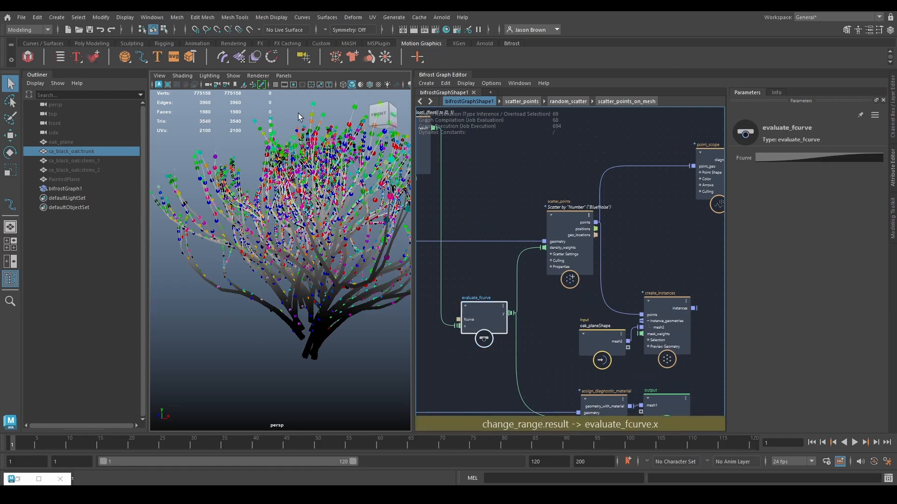
pyautogui.click(797, 159)
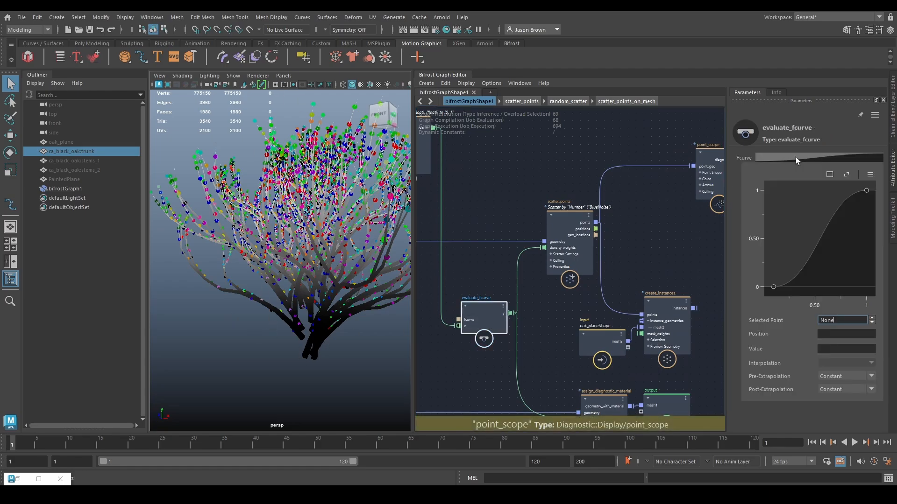
pyautogui.moveTo(767, 301); pyautogui.dragTo(767, 301)
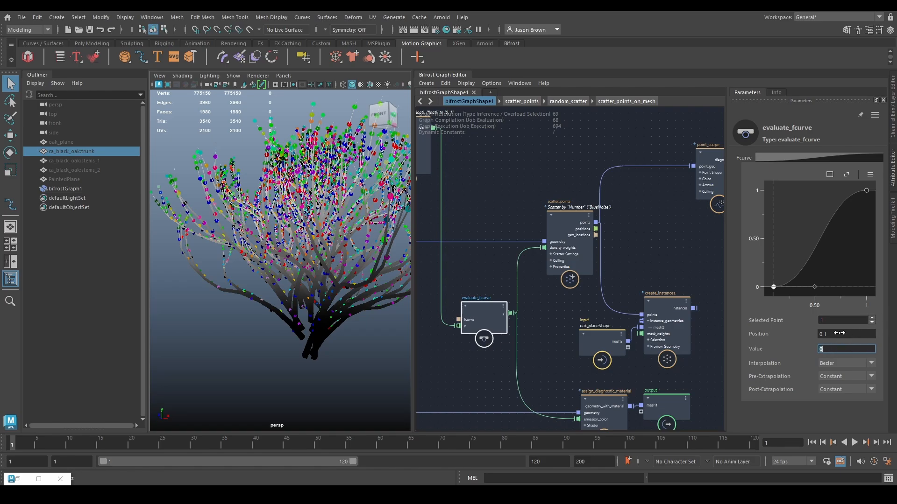
pyautogui.click(843, 333)
pyautogui.press('Tab')
pyautogui.write('-')
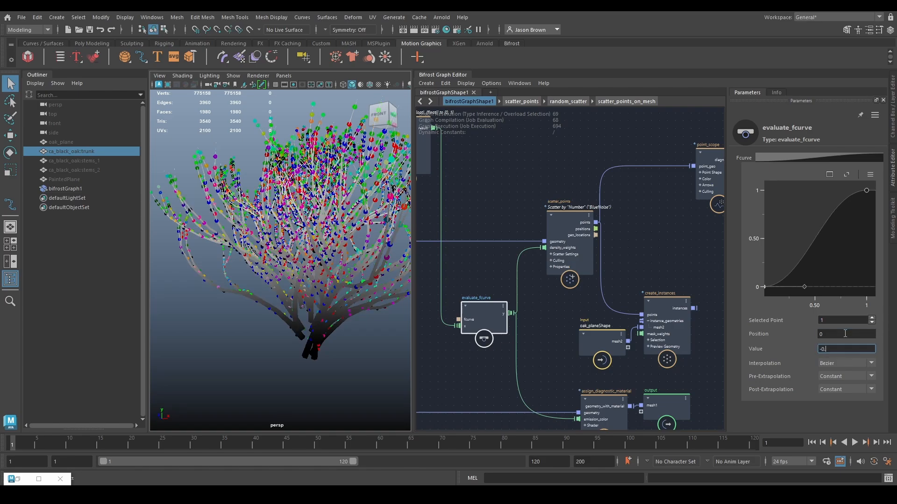
pyautogui.write('0.5')
pyautogui.press('Return')
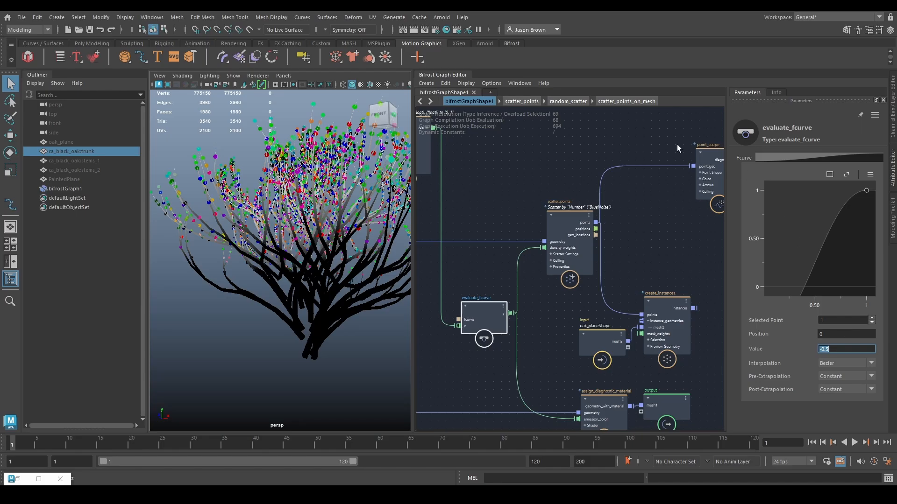
# Frame evaluate_fcurve's whole curve and open it in a separate FCurve Editor window beside the tree view.
pyautogui.keyDown('alt'); pyautogui.moveTo(261, 366); pyautogui.dragTo(260, 309, button='middle'); pyautogui.keyUp('alt')
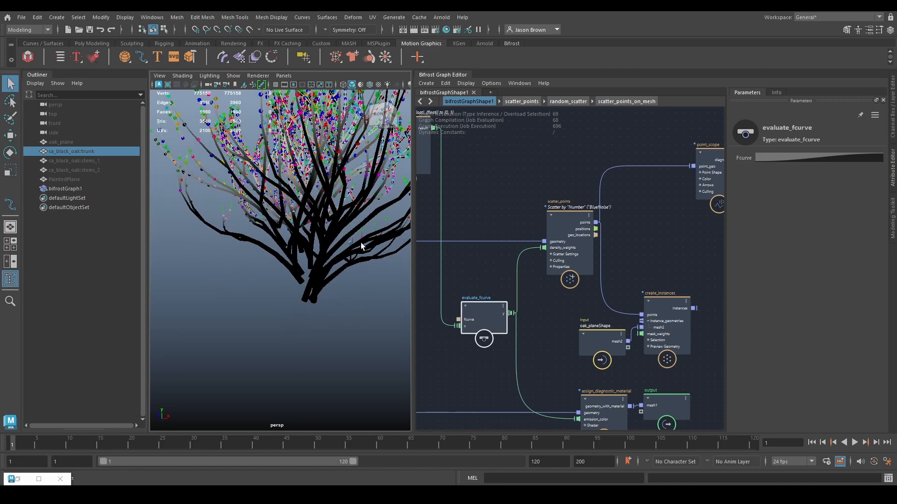
pyautogui.keyDown('alt'); pyautogui.moveTo(361, 243); pyautogui.dragTo(304, 260); pyautogui.keyUp('alt')
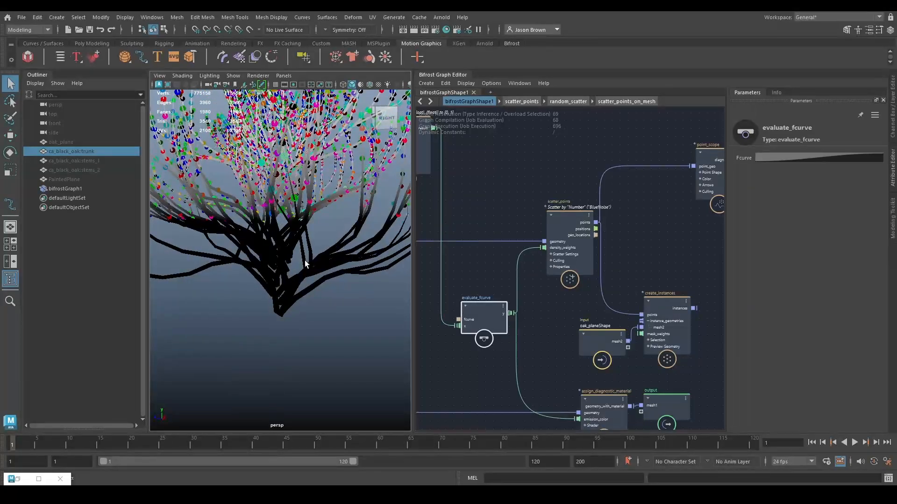
pyautogui.keyDown('alt'); pyautogui.moveTo(266, 242); pyautogui.dragTo(294, 368, button='middle'); pyautogui.keyUp('alt')
pyautogui.keyDown('alt'); pyautogui.moveTo(297, 195); pyautogui.dragTo(313, 225); pyautogui.keyUp('alt')
pyautogui.keyDown('alt'); pyautogui.moveTo(357, 287); pyautogui.dragTo(348, 269, button='middle'); pyautogui.keyUp('alt')
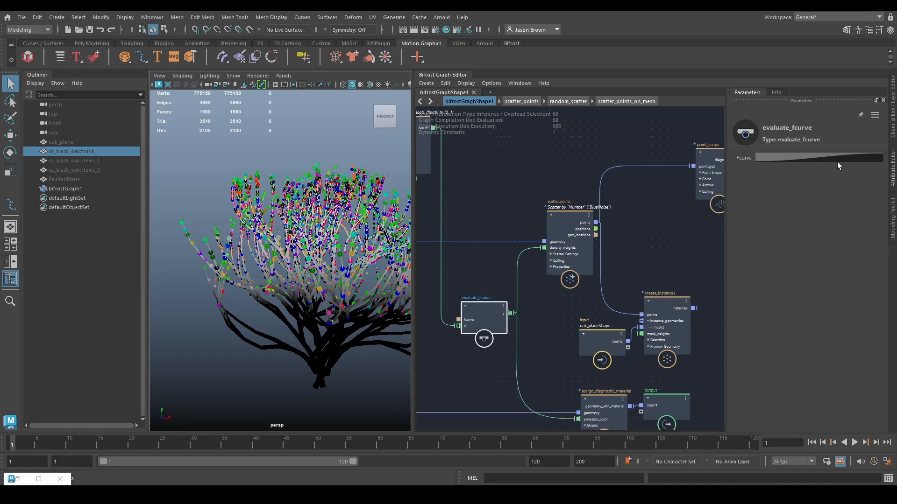
pyautogui.click(812, 158)
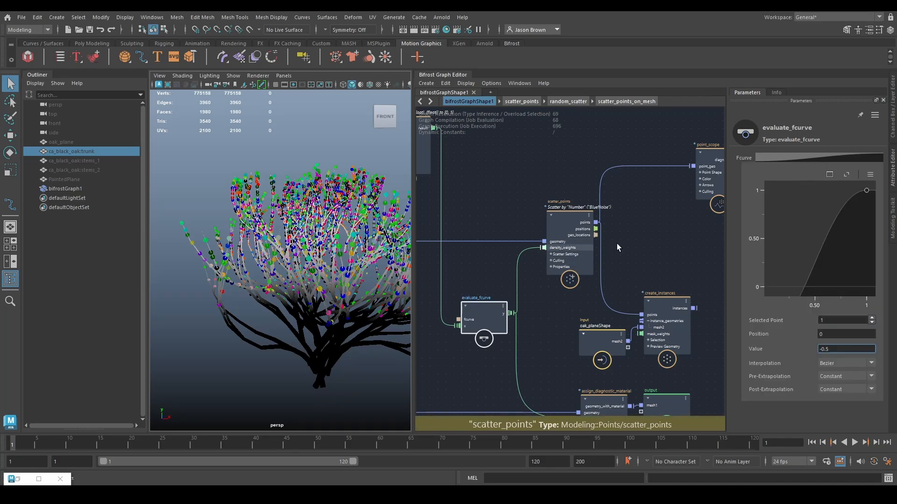
pyautogui.click(846, 174)
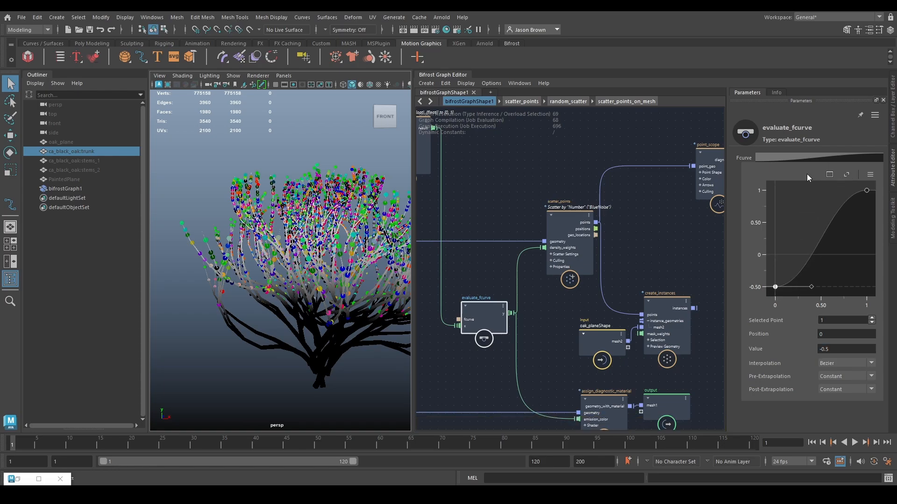
pyautogui.click(829, 175)
pyautogui.moveTo(198, 16); pyautogui.dragTo(618, 80)
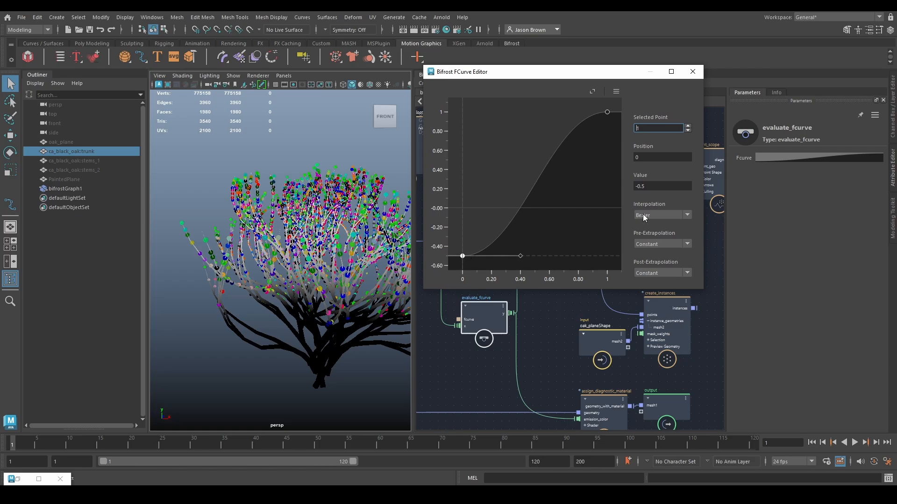
# Set the value of the fcurve's first point to -0.25.
pyautogui.click(661, 188)
pyautogui.write('-0.25')
pyautogui.press('Return')
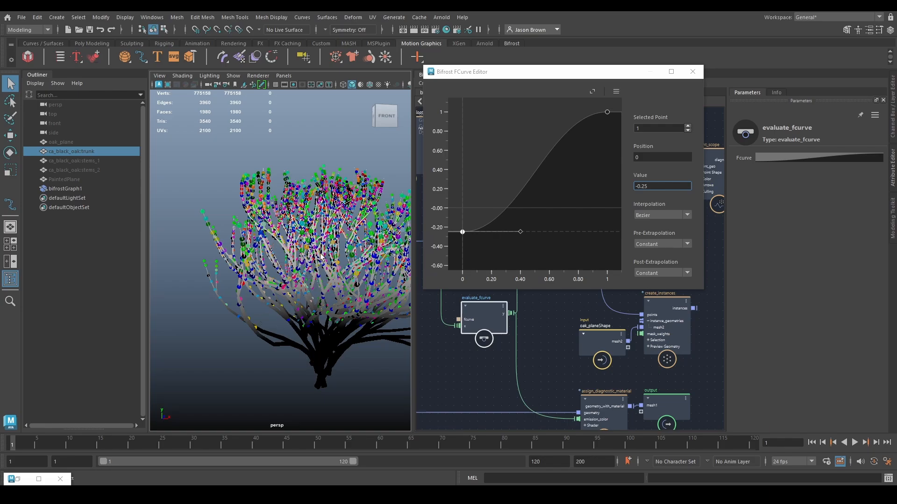
# Tilt the first point's tangent upward, lengthen the last point's tangent handle, and close the FCurve Editor.
pyautogui.moveTo(520, 231); pyautogui.dragTo(506, 211)
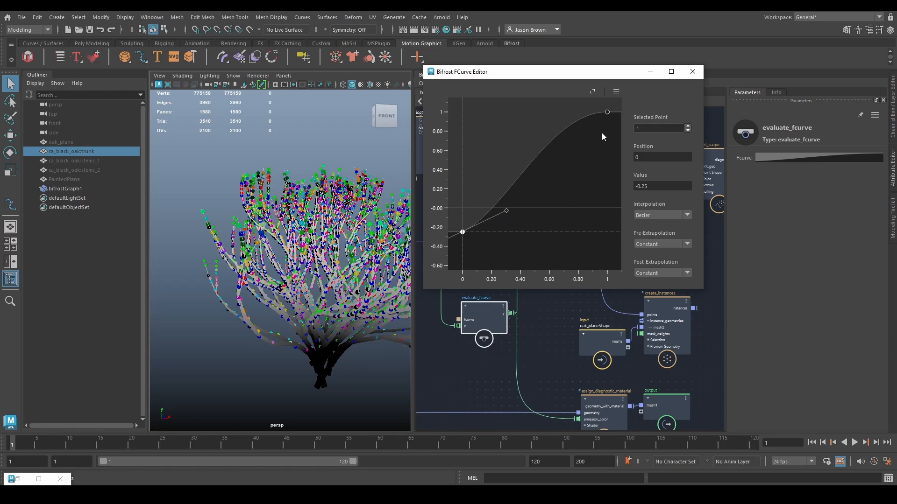
pyautogui.click(607, 113)
pyautogui.moveTo(554, 110)
pyautogui.mouseDown()
pyautogui.moveTo(533, 113)
pyautogui.moveTo(540, 112)
pyautogui.mouseUp()
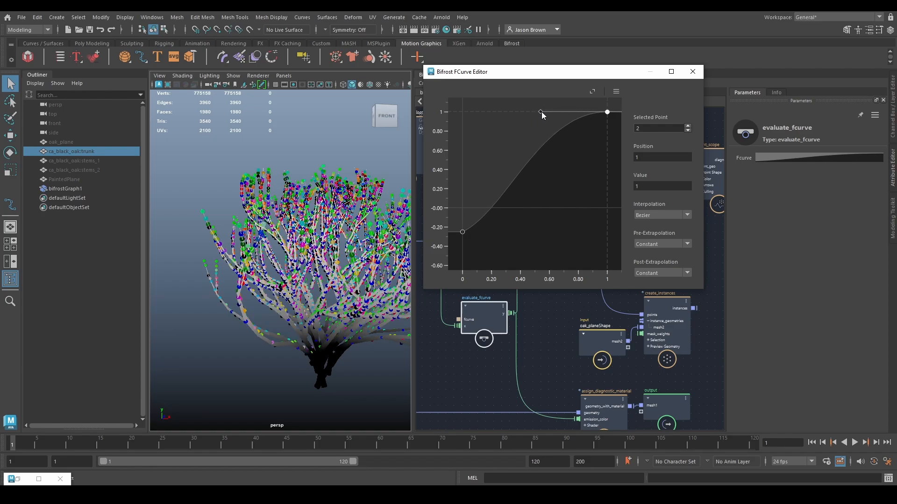
pyautogui.click(693, 72)
# Preview the leaf instances by connecting create_instances to the terminal's diagnostic_geo input, and restore the point_scope connection.
pyautogui.moveTo(649, 296); pyautogui.dragTo(560, 258, button='middle')
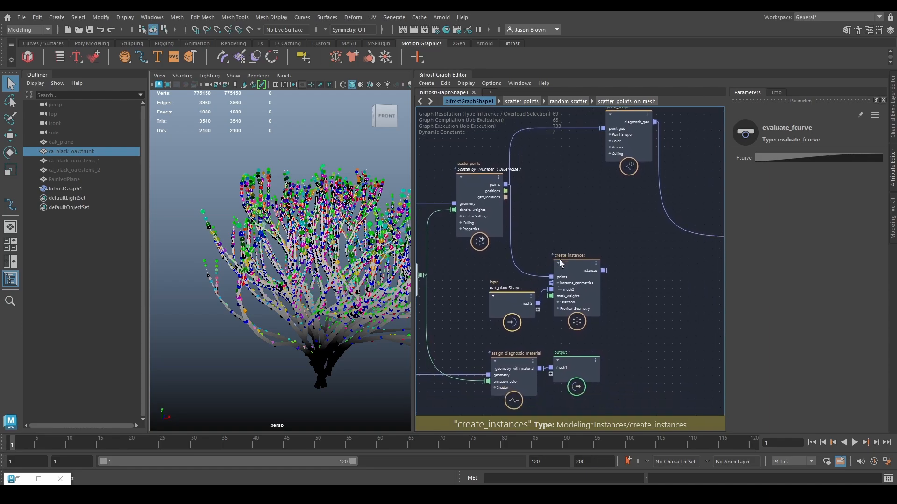
pyautogui.scroll(-2, 561, 258)
pyautogui.moveTo(636, 285); pyautogui.dragTo(587, 290, button='middle')
pyautogui.moveTo(547, 275); pyautogui.dragTo(651, 247)
pyautogui.moveTo(327, 318)
pyautogui.keyDown('alt'); pyautogui.mouseDown()
pyautogui.moveTo(409, 294)
pyautogui.moveTo(343, 314)
pyautogui.mouseUp(); pyautogui.keyUp('alt')
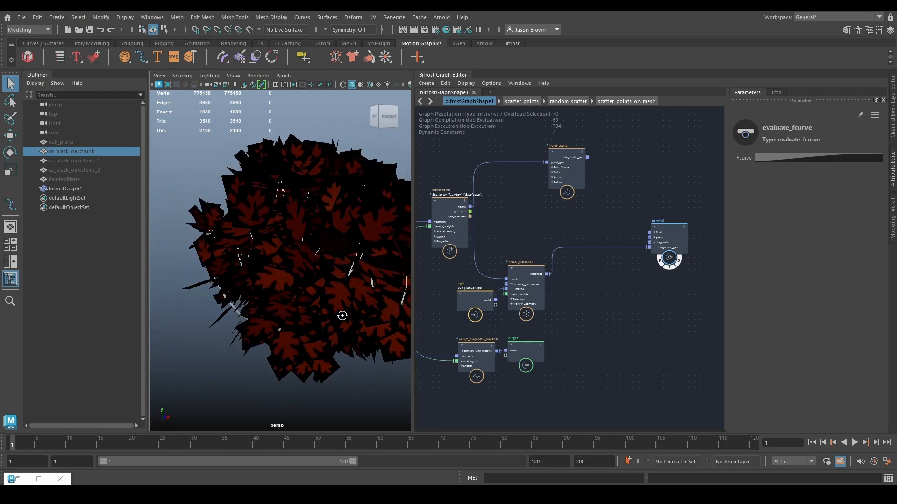
pyautogui.moveTo(589, 157); pyautogui.dragTo(649, 248)
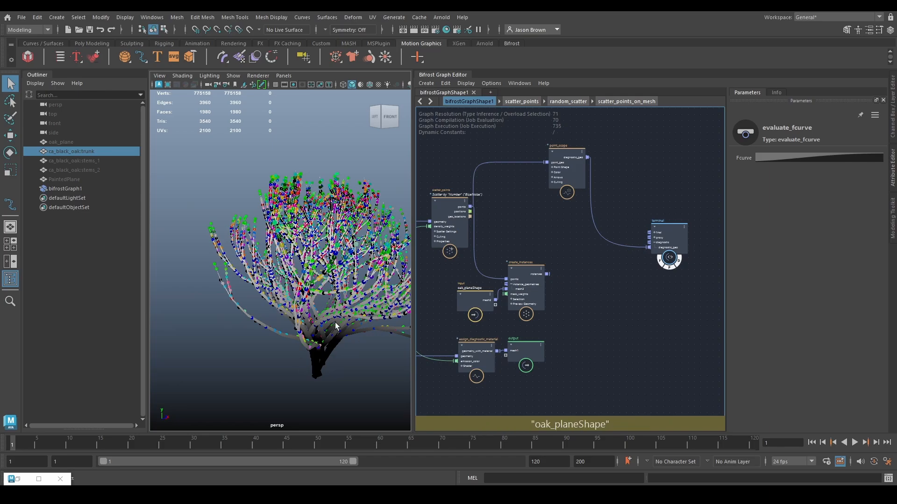
# Make room after assign_diagnostic_material and insert an if node on its connection to the output node.
pyautogui.moveTo(510, 327); pyautogui.dragTo(596, 289, button='middle')
pyautogui.scroll(2, 573, 323)
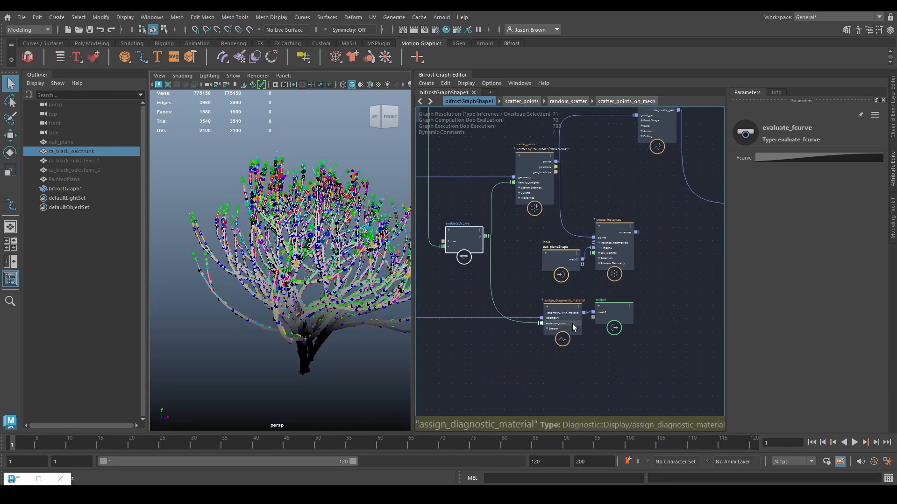
pyautogui.moveTo(554, 319); pyautogui.dragTo(510, 338)
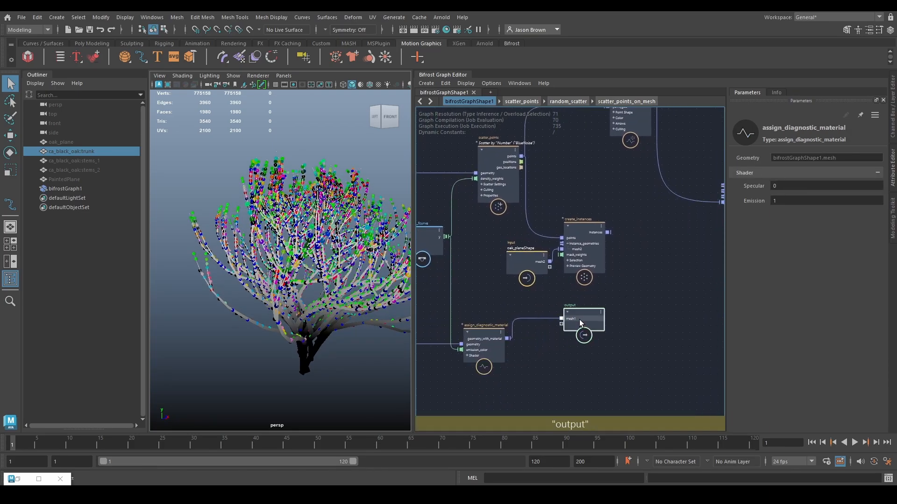
pyautogui.moveTo(580, 320); pyautogui.dragTo(624, 340)
pyautogui.press('Tab')
pyautogui.write('if')
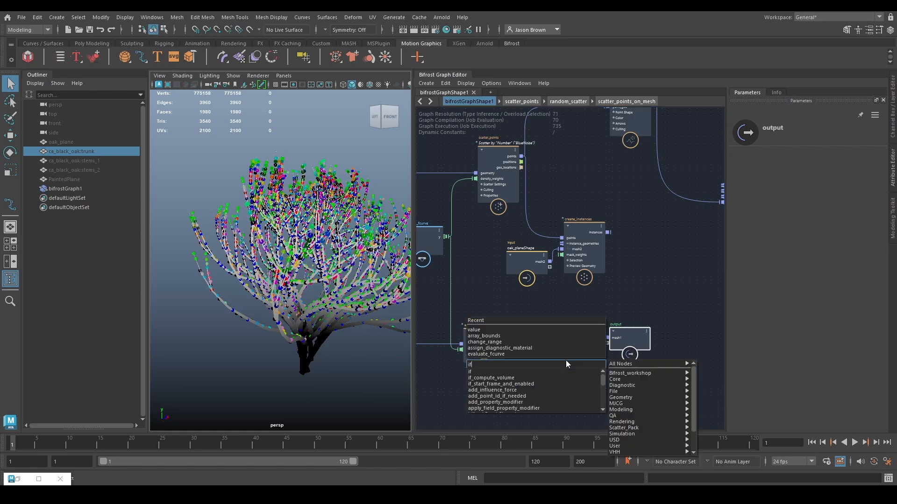
pyautogui.press('Return')
pyautogui.moveTo(576, 383); pyautogui.dragTo(570, 335)
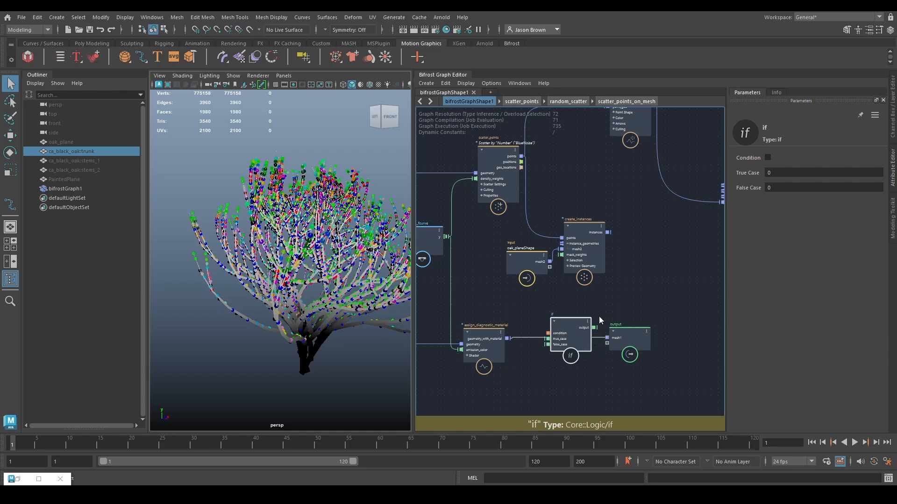
# Connect the input node's original mesh to the false_case input of the if node.
pyautogui.moveTo(514, 310); pyautogui.dragTo(724, 281, button='middle')
pyautogui.moveTo(486, 304); pyautogui.dragTo(507, 272)
pyautogui.moveTo(449, 211); pyautogui.dragTo(548, 270, button='middle')
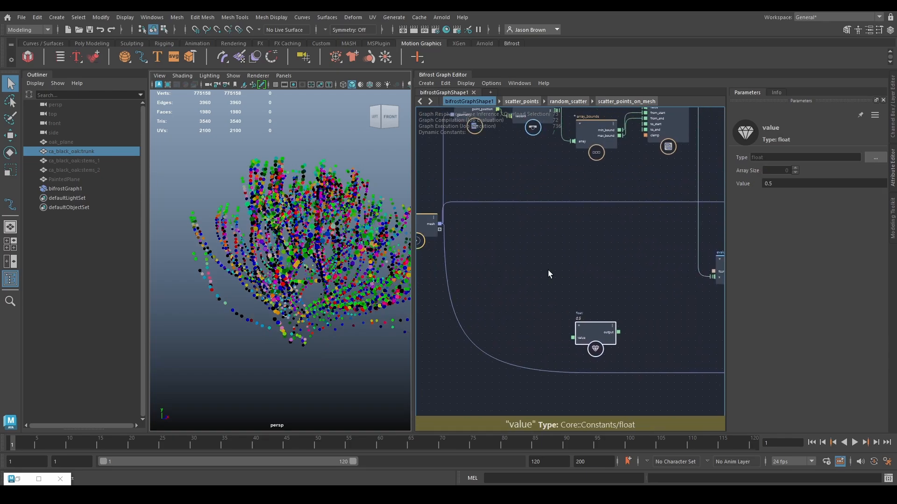
pyautogui.click(439, 224)
pyautogui.moveTo(530, 304); pyautogui.dragTo(245, 265, button='middle')
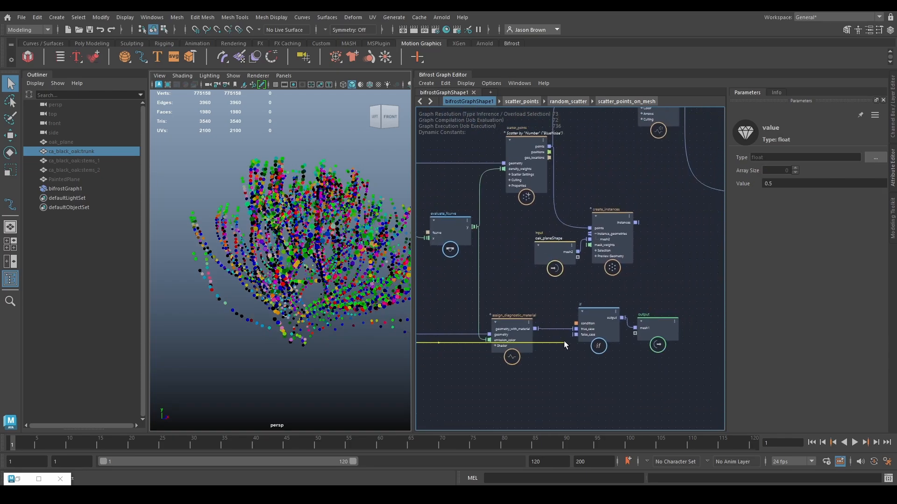
pyautogui.click(576, 334)
# Toggle the if node's condition on and off to compare the diagnostic material with the plain mesh, leaving it off.
pyautogui.click(601, 316)
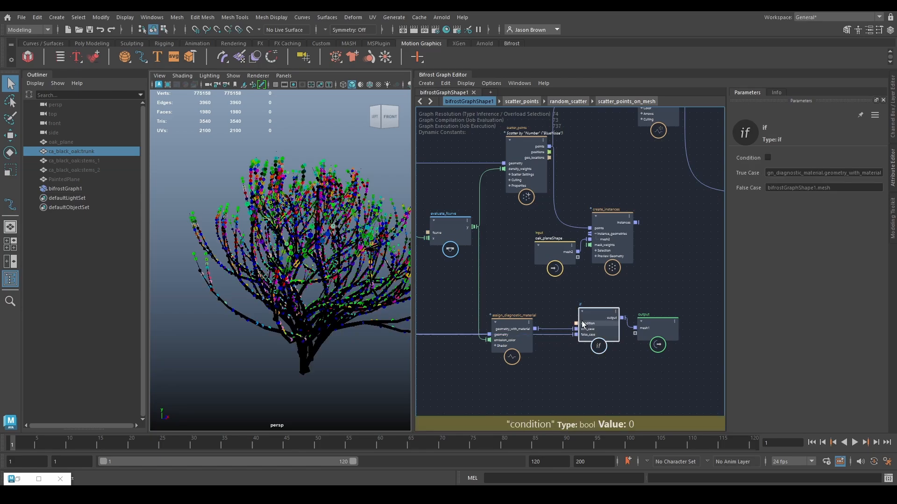
pyautogui.click(767, 158)
pyautogui.click(768, 158)
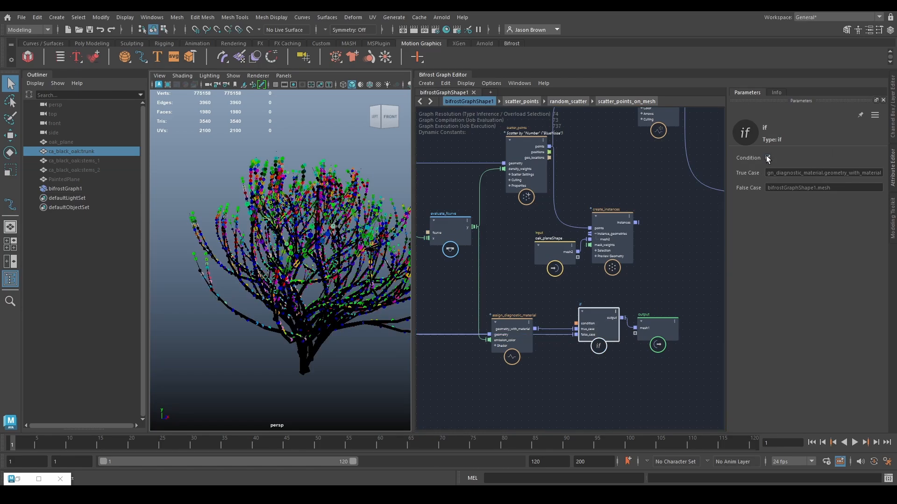
pyautogui.click(767, 158)
pyautogui.click(767, 159)
pyautogui.click(768, 158)
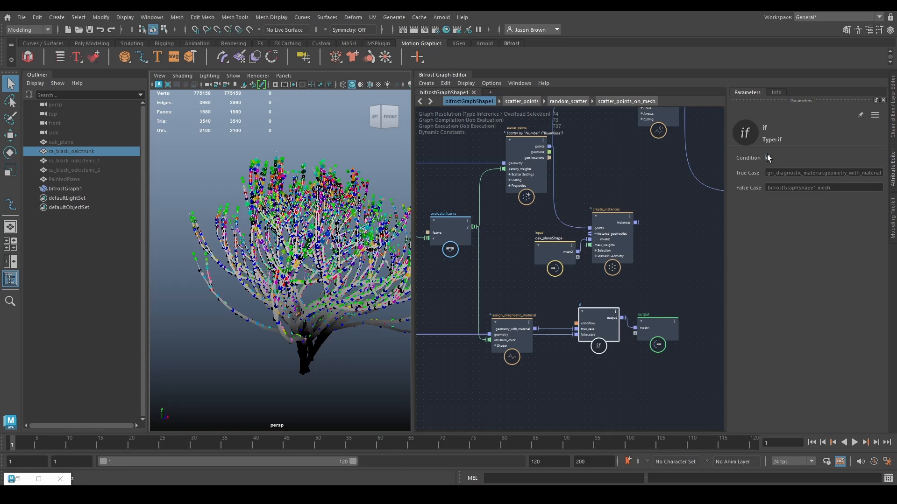
pyautogui.click(767, 157)
# Rearrange the graph by moving the terminal node up level with point_scope and shifting point_scope closer to it.
pyautogui.keyDown('alt'); pyautogui.moveTo(631, 336); pyautogui.dragTo(599, 341, button='middle'); pyautogui.keyUp('alt')
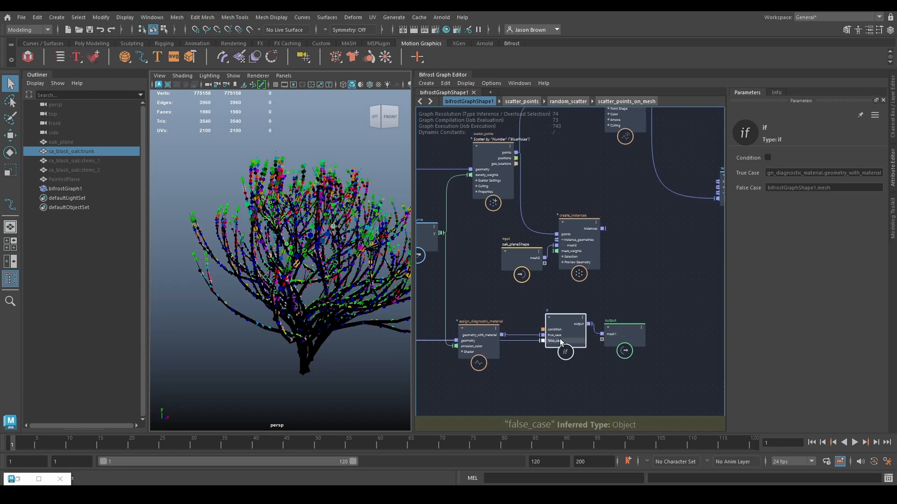
pyautogui.keyDown('alt'); pyautogui.moveTo(393, 289); pyautogui.dragTo(192, 292); pyautogui.keyUp('alt')
pyautogui.keyDown('alt'); pyautogui.moveTo(192, 293); pyautogui.dragTo(232, 312, button='right'); pyautogui.keyUp('alt')
pyautogui.keyDown('alt'); pyautogui.moveTo(232, 312); pyautogui.dragTo(350, 274); pyautogui.keyUp('alt')
pyautogui.keyDown('alt'); pyautogui.moveTo(351, 273); pyautogui.dragTo(311, 267, button='right'); pyautogui.keyUp('alt')
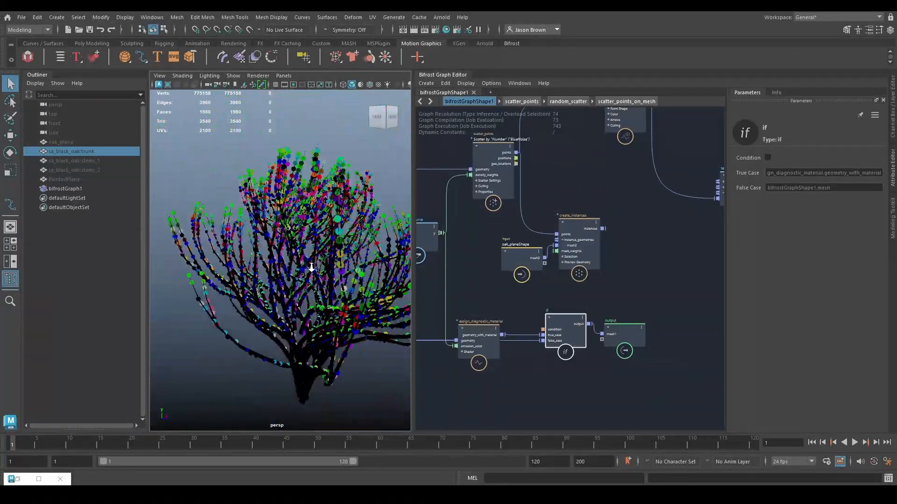
pyautogui.keyDown('alt'); pyautogui.moveTo(311, 267); pyautogui.dragTo(304, 335); pyautogui.keyUp('alt')
pyautogui.scroll(-1, 642, 258)
pyautogui.keyDown('alt'); pyautogui.moveTo(642, 258); pyautogui.dragTo(561, 297, button='middle'); pyautogui.keyUp('alt')
pyautogui.moveTo(639, 238); pyautogui.dragTo(662, 150)
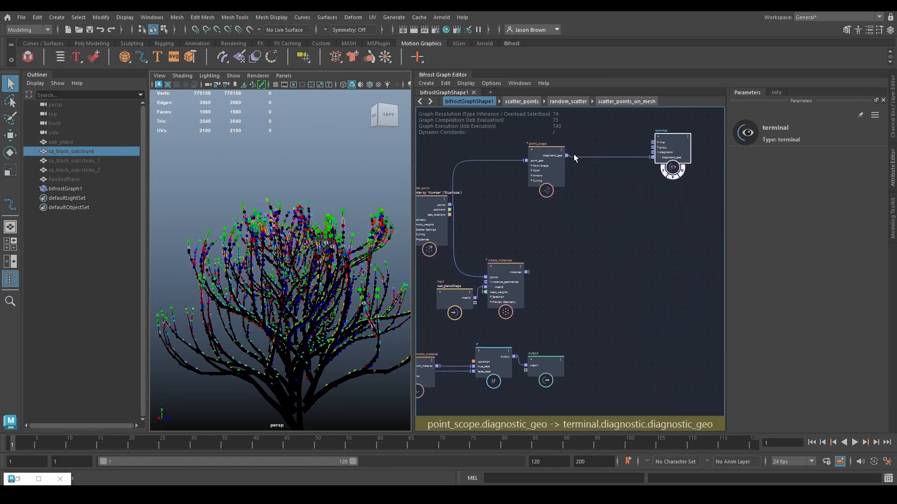
pyautogui.moveTo(555, 170); pyautogui.dragTo(620, 171)
pyautogui.keyDown('alt'); pyautogui.moveTo(573, 189); pyautogui.dragTo(653, 184, button='middle'); pyautogui.keyUp('alt')
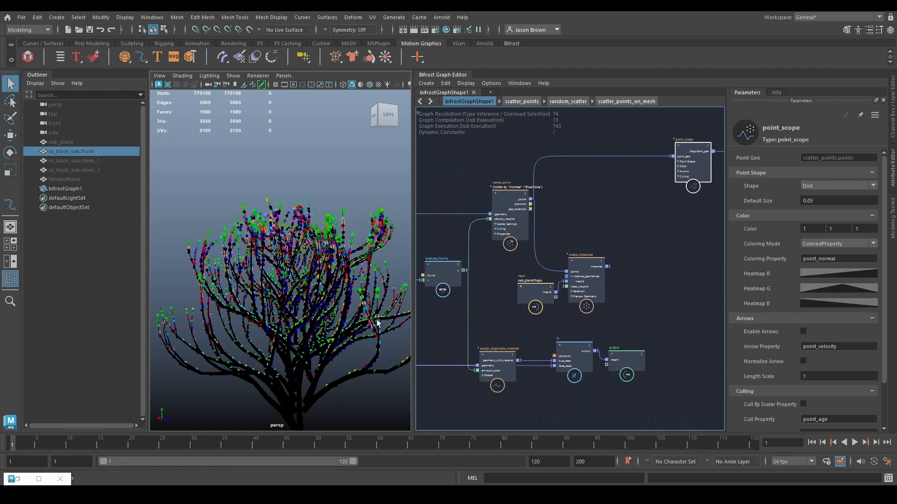
# Set the seed of scatter_points to 128 and check the choices offered for its amount mode.
pyautogui.click(512, 213)
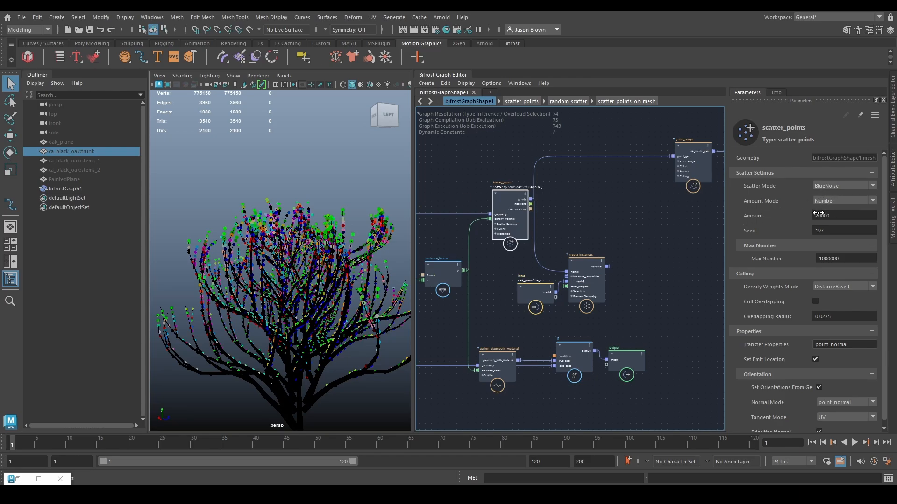
pyautogui.keyDown('alt'); pyautogui.moveTo(315, 301); pyautogui.dragTo(336, 303); pyautogui.keyUp('alt')
pyautogui.moveTo(823, 234)
pyautogui.mouseDown()
pyautogui.moveTo(896, 232)
pyautogui.moveTo(836, 228)
pyautogui.mouseUp()
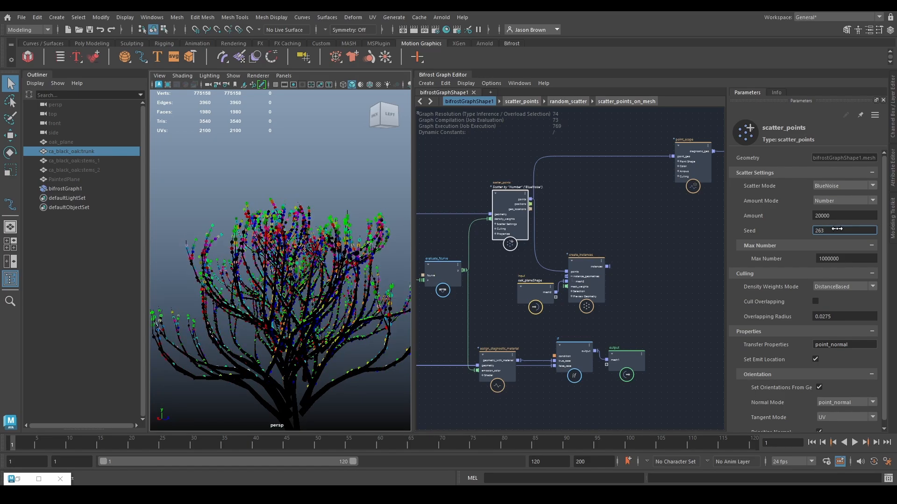
pyautogui.press('Return')
pyautogui.keyDown('alt'); pyautogui.moveTo(181, 291); pyautogui.dragTo(341, 290); pyautogui.keyUp('alt')
pyautogui.keyDown('alt'); pyautogui.moveTo(340, 290); pyautogui.dragTo(280, 294, button='right'); pyautogui.keyUp('alt')
pyautogui.keyDown('alt'); pyautogui.moveTo(294, 293); pyautogui.dragTo(321, 274, button='middle'); pyautogui.keyUp('alt')
pyautogui.click(821, 201)
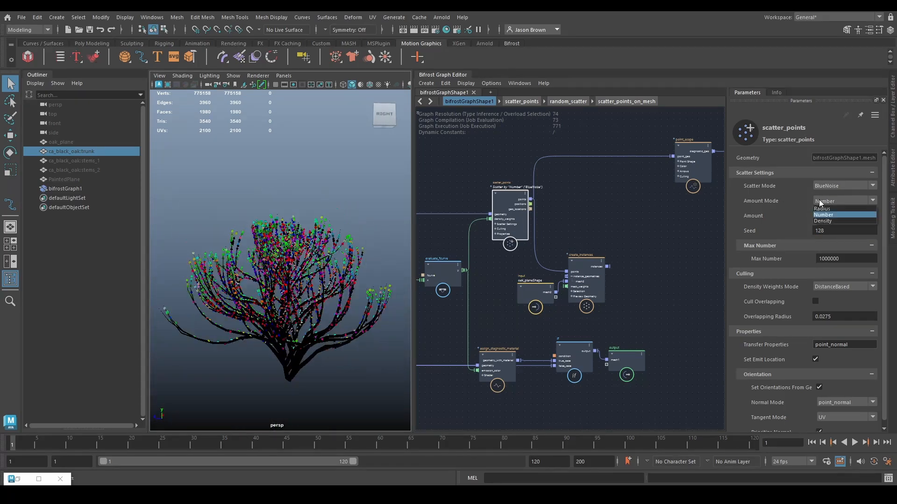
pyautogui.click(819, 201)
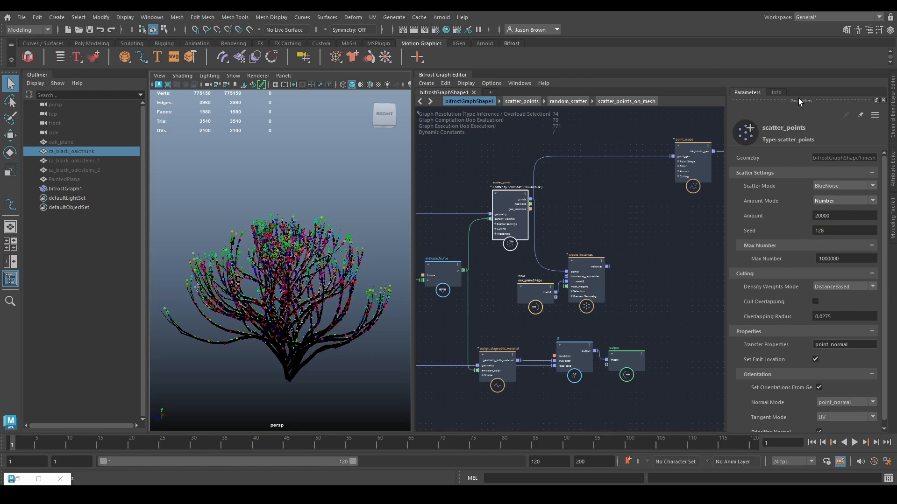
# Read the scatter_points documentation on the accepted density weight types and the scatter modes.
pyautogui.click(776, 92)
pyautogui.scroll(-5, 825, 236)
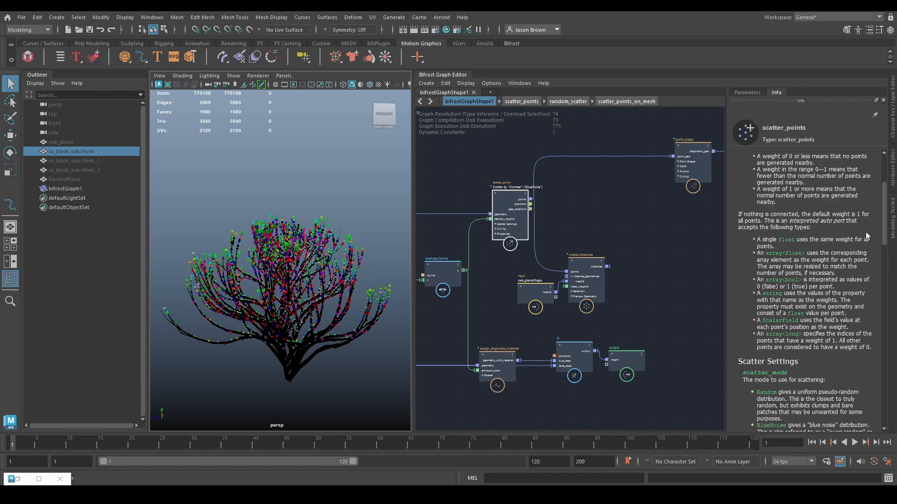
pyautogui.scroll(5, 851, 254)
pyautogui.scroll(-11, 826, 232)
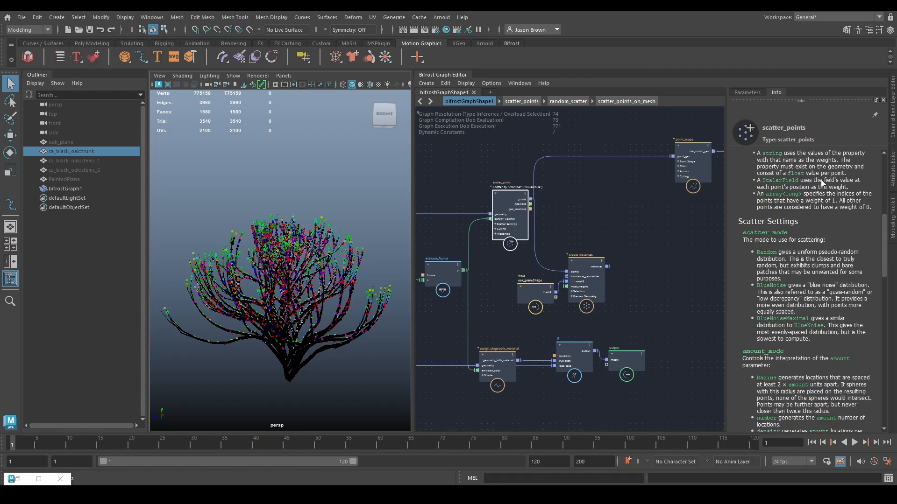
pyautogui.scroll(4, 821, 182)
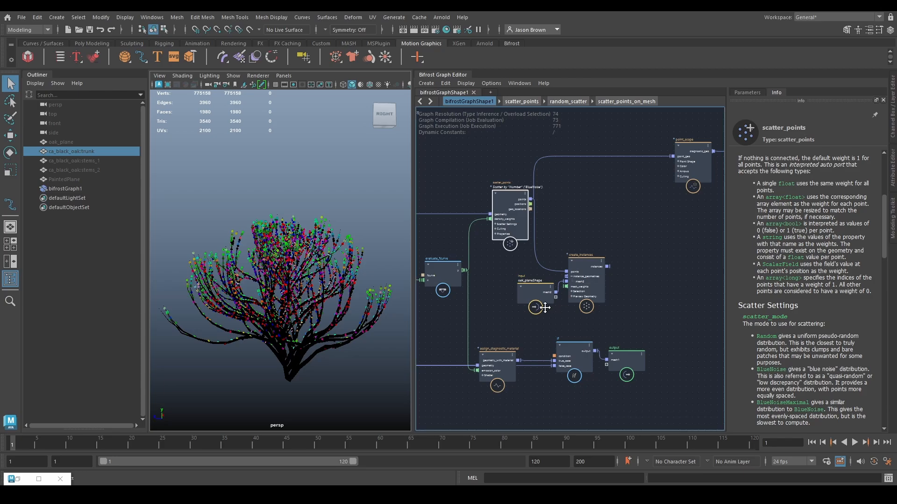
# Examine how the scattered points are distributed between the trunk base and the branch tips from several sides of the tree.
pyautogui.scroll(4, 602, 293)
pyautogui.moveTo(558, 244); pyautogui.dragTo(723, 308, button='middle')
pyautogui.moveTo(441, 296); pyautogui.dragTo(584, 310, button='middle')
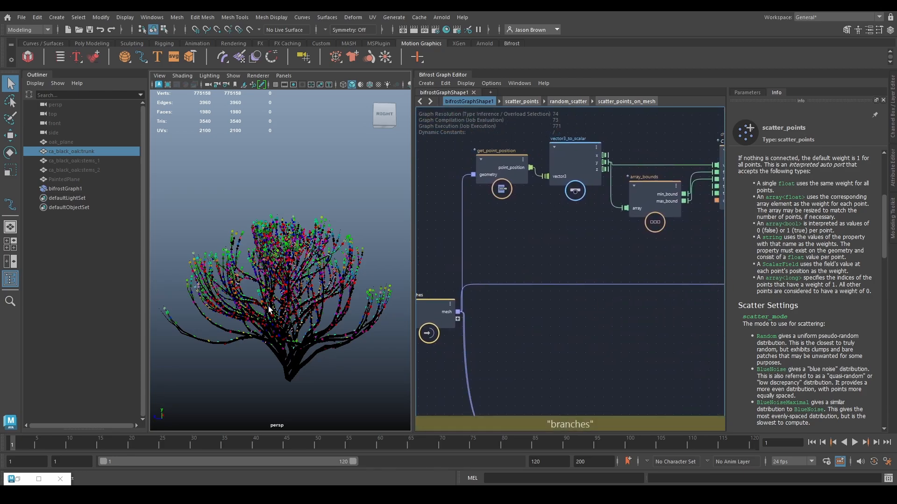
pyautogui.keyDown('alt'); pyautogui.moveTo(264, 309); pyautogui.dragTo(299, 252, button='middle'); pyautogui.keyUp('alt')
pyautogui.keyDown('alt'); pyautogui.moveTo(299, 252); pyautogui.dragTo(327, 240, button='right'); pyautogui.keyUp('alt')
pyautogui.keyDown('alt'); pyautogui.moveTo(327, 241); pyautogui.dragTo(318, 319); pyautogui.keyUp('alt')
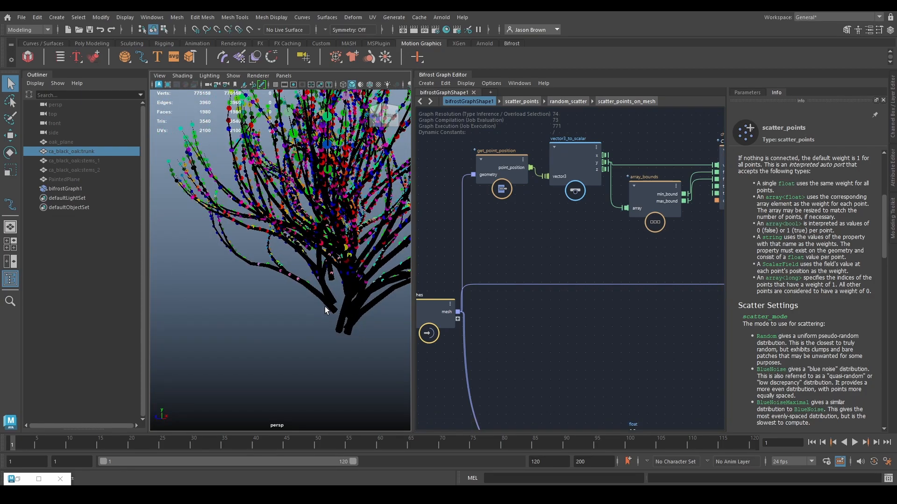
pyautogui.keyDown('alt'); pyautogui.moveTo(212, 245); pyautogui.dragTo(340, 313); pyautogui.keyUp('alt')
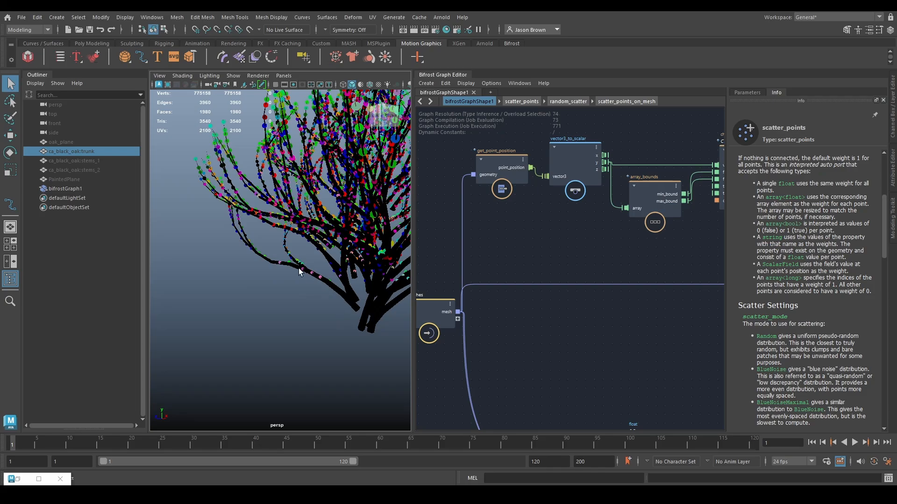
pyautogui.keyDown('alt'); pyautogui.moveTo(280, 311); pyautogui.dragTo(352, 312); pyautogui.keyUp('alt')
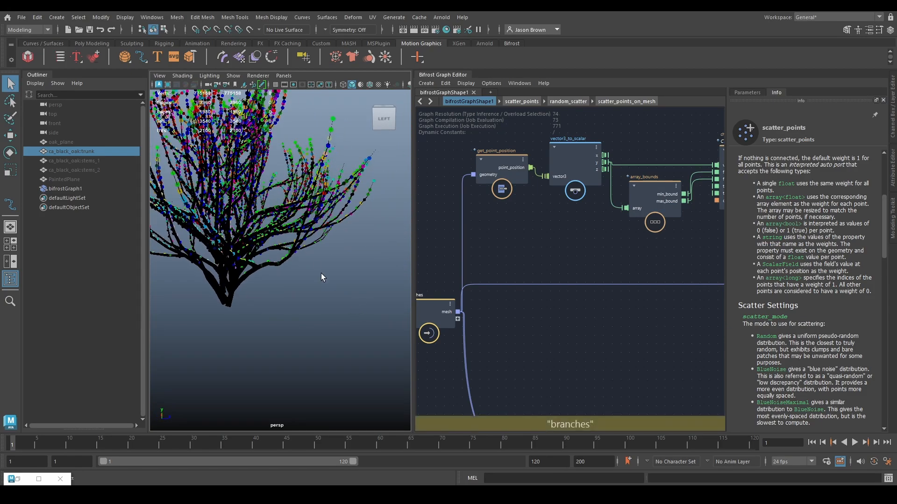
pyautogui.keyDown('alt'); pyautogui.moveTo(311, 281); pyautogui.dragTo(200, 248); pyautogui.keyUp('alt')
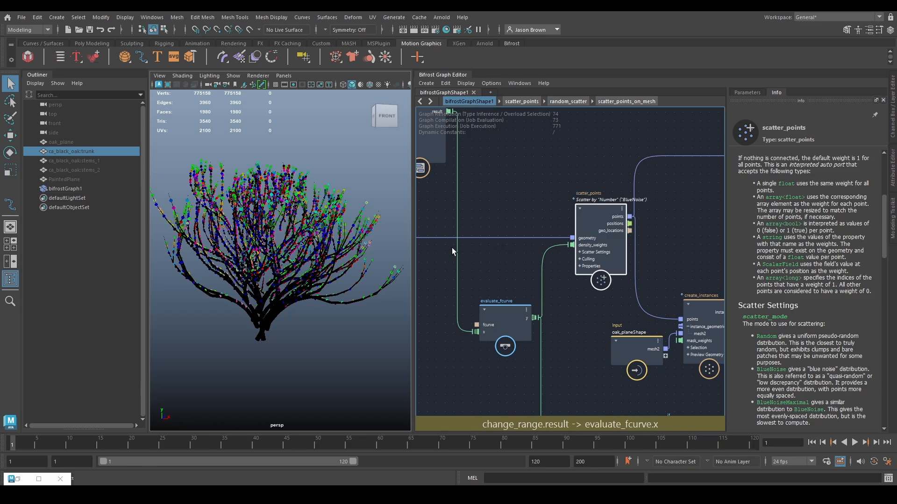
# Add a fractal_noise_field node and connect its noise_field output to the density_weights input of scatter_points.
pyautogui.keyDown('alt'); pyautogui.moveTo(560, 282); pyautogui.dragTo(652, 297, button='middle'); pyautogui.keyUp('alt')
pyautogui.keyDown('alt'); pyautogui.moveTo(581, 311); pyautogui.dragTo(575, 249, button='middle'); pyautogui.keyUp('alt')
pyautogui.scroll(-1, 525, 295)
pyautogui.scroll(-1, 523, 295)
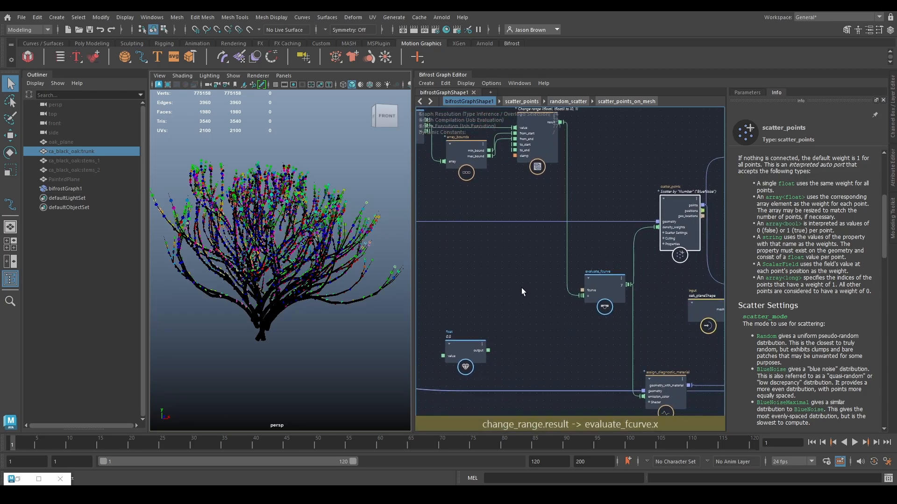
pyautogui.keyDown('alt'); pyautogui.moveTo(523, 296); pyautogui.dragTo(506, 311, button='middle'); pyautogui.keyUp('alt')
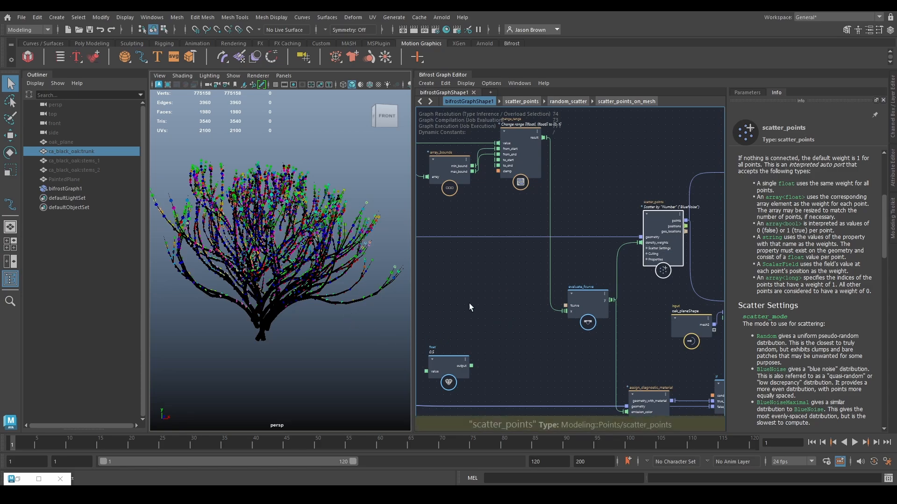
pyautogui.press('Tab')
pyautogui.write('fractal')
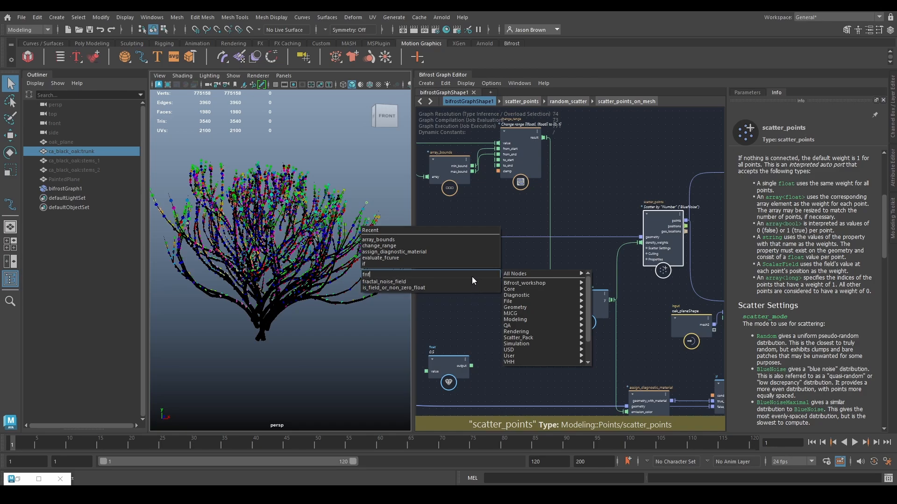
pyautogui.press('Return')
pyautogui.keyDown('alt'); pyautogui.moveTo(492, 293); pyautogui.dragTo(489, 312, button='middle'); pyautogui.keyUp('alt')
pyautogui.moveTo(462, 322); pyautogui.dragTo(500, 295)
pyautogui.keyDown('alt'); pyautogui.moveTo(519, 301); pyautogui.dragTo(533, 293, button='right'); pyautogui.keyUp('alt')
pyautogui.moveTo(529, 278); pyautogui.dragTo(670, 251)
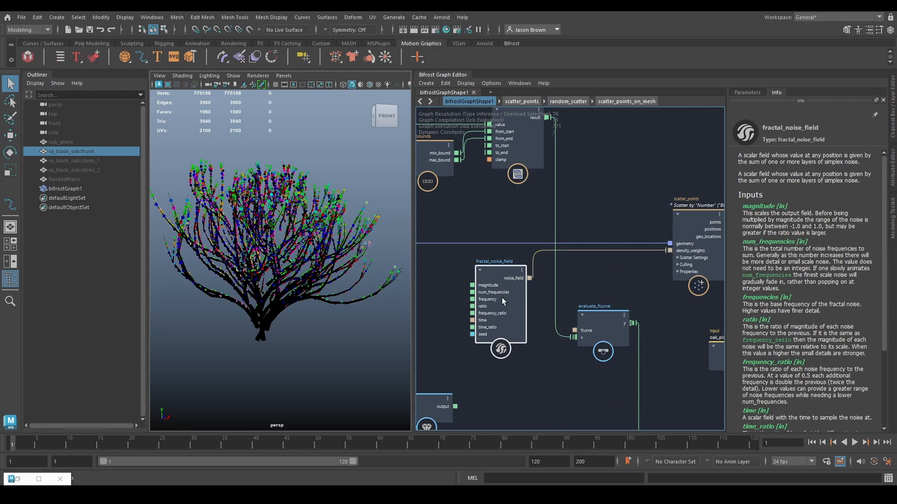
pyautogui.moveTo(505, 287); pyautogui.dragTo(493, 289)
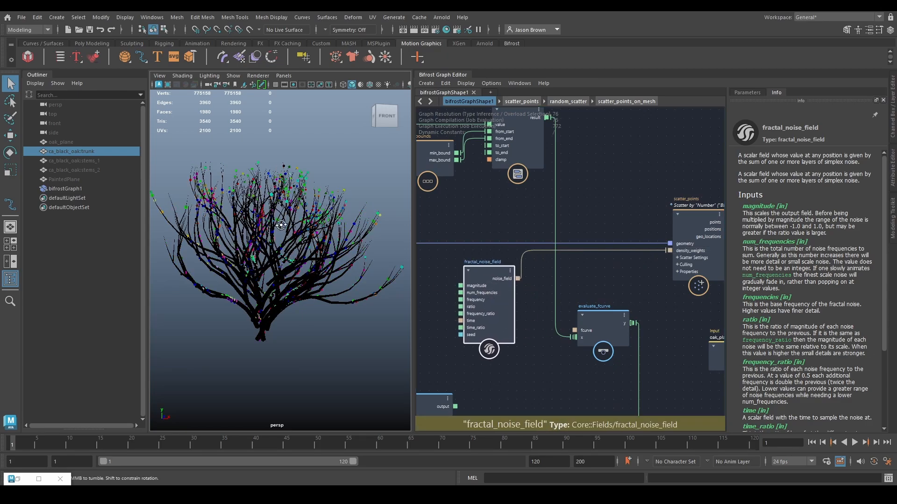
# Try raising the fractal noise magnitude to about 25 and undo the change.
pyautogui.keyDown('alt'); pyautogui.moveTo(285, 260); pyautogui.dragTo(326, 233); pyautogui.keyUp('alt')
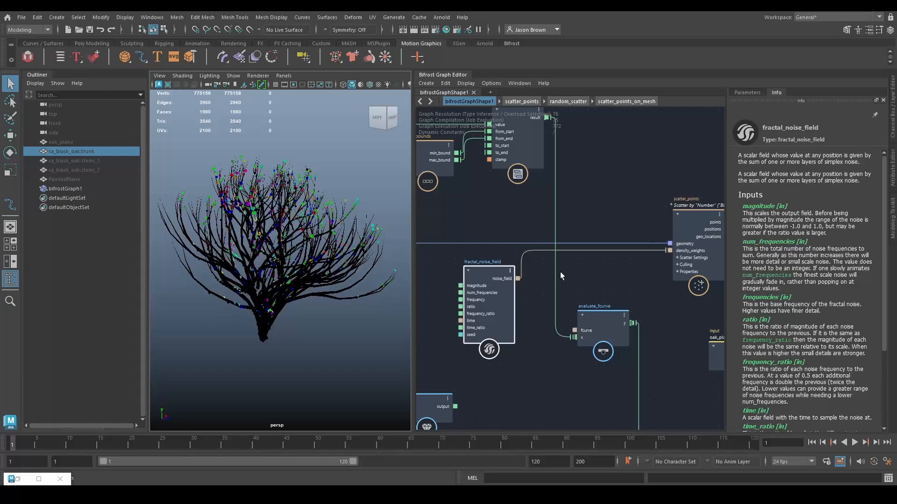
pyautogui.keyDown('alt'); pyautogui.moveTo(559, 272); pyautogui.dragTo(568, 272, button='middle'); pyautogui.keyUp('alt')
pyautogui.click(749, 93)
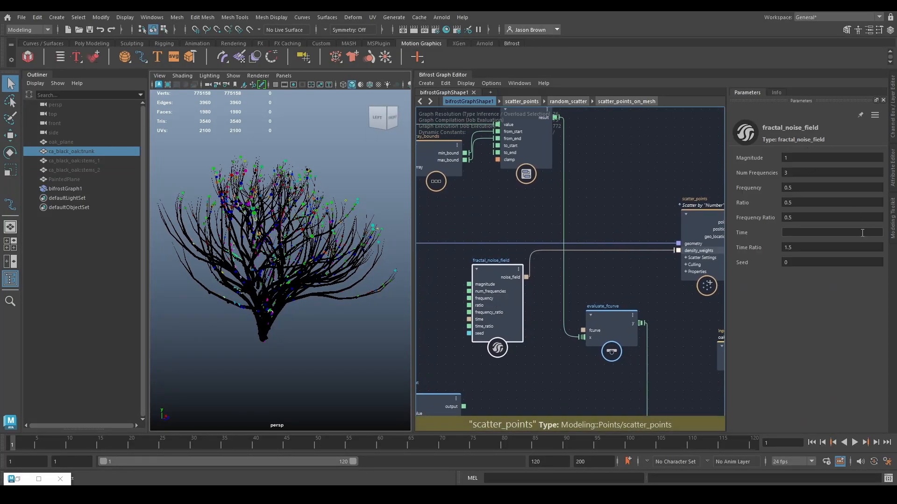
pyautogui.moveTo(814, 157); pyautogui.dragTo(864, 157)
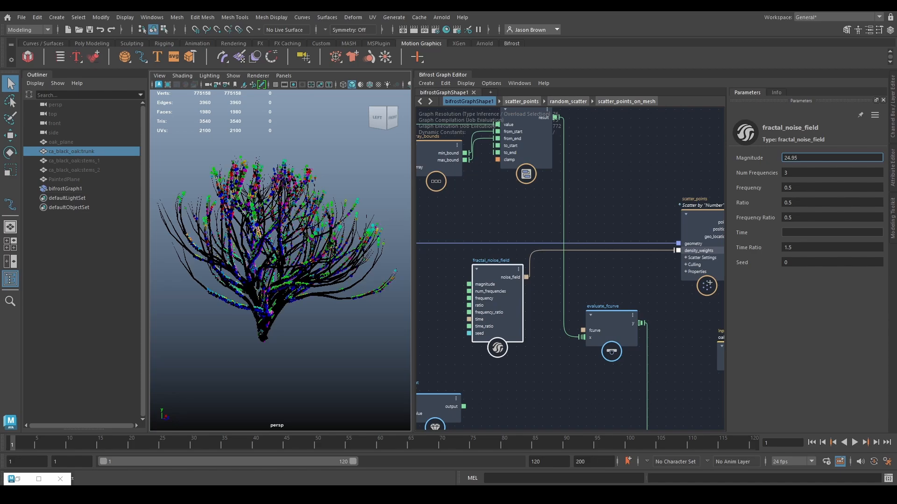
pyautogui.hotkey('ctrl', 'z')
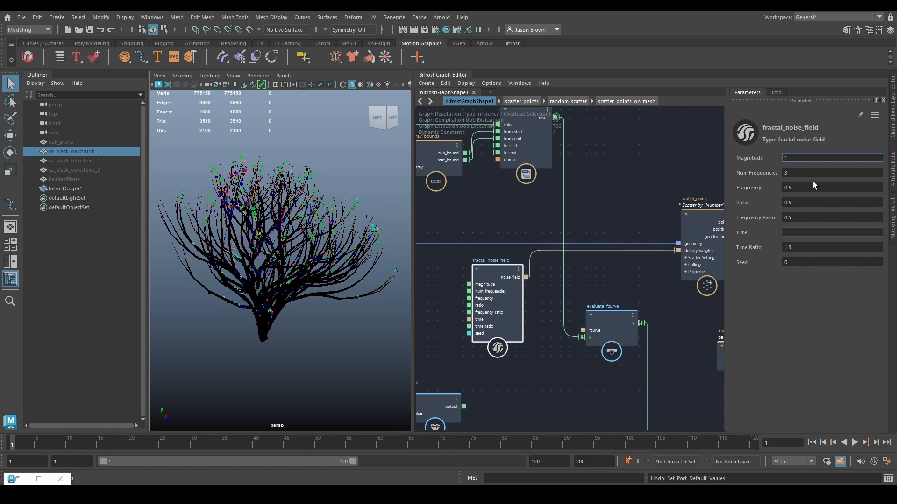
# Set the fractal_noise_field frequency to 14.56 and its magnitude to 19.94, checking the points around the tree.
pyautogui.moveTo(813, 181); pyautogui.dragTo(785, 182)
pyautogui.moveTo(762, 183); pyautogui.dragTo(896, 181)
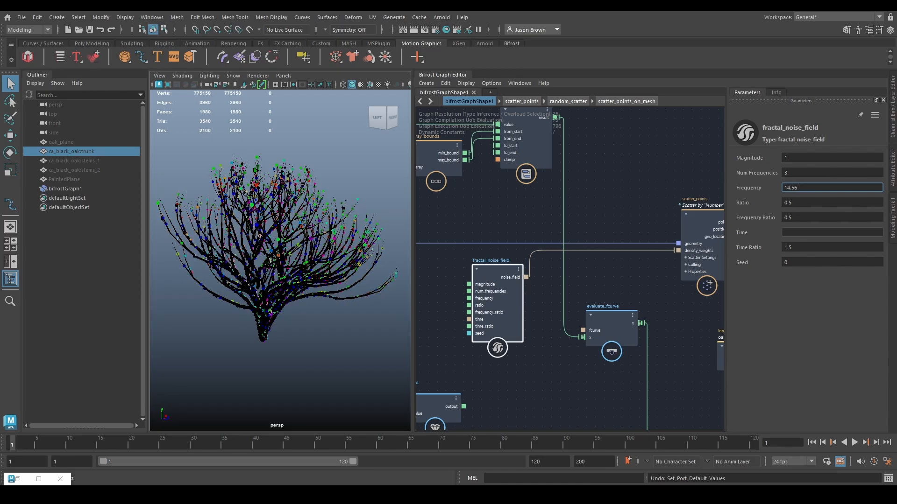
pyautogui.moveTo(810, 160); pyautogui.dragTo(895, 158)
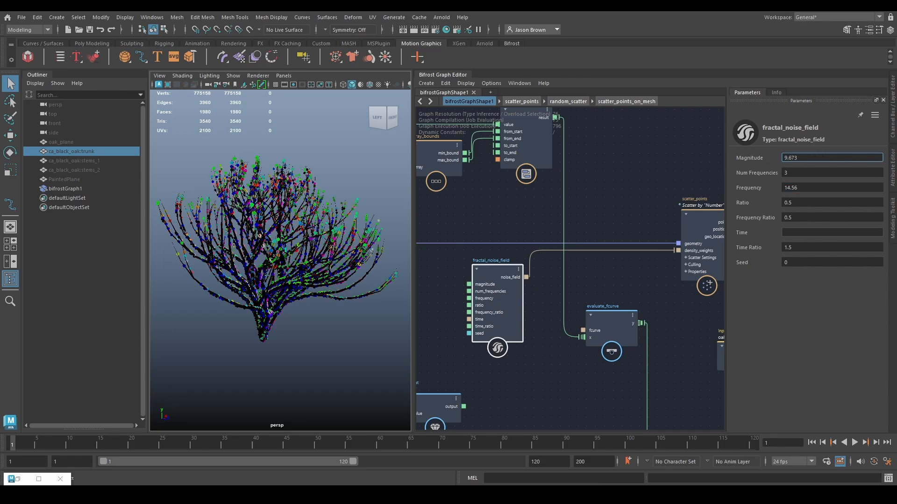
pyautogui.keyDown('alt'); pyautogui.moveTo(337, 327); pyautogui.dragTo(185, 321); pyautogui.keyUp('alt')
# Move the fractal_noise_field node so it lines up above the float node.
pyautogui.scroll(-2, 535, 311)
pyautogui.keyDown('alt'); pyautogui.moveTo(549, 325); pyautogui.dragTo(579, 329, button='middle'); pyautogui.keyUp('alt')
pyautogui.keyDown('alt'); pyautogui.moveTo(577, 376); pyautogui.dragTo(644, 376, button='middle'); pyautogui.keyUp('alt')
pyautogui.keyDown('alt'); pyautogui.moveTo(585, 394); pyautogui.dragTo(584, 416, button='middle'); pyautogui.keyUp('alt')
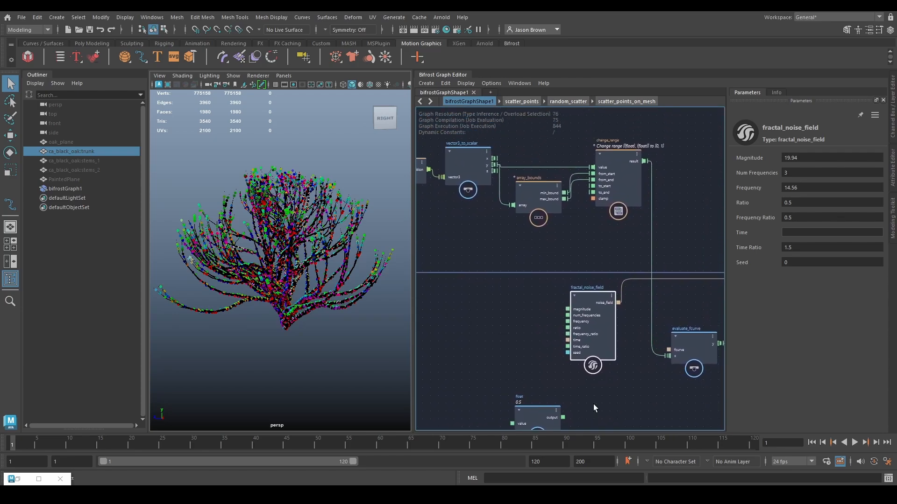
pyautogui.scroll(-2, 537, 320)
pyautogui.keyDown('alt'); pyautogui.moveTo(536, 320); pyautogui.dragTo(565, 299, button='middle'); pyautogui.keyUp('alt')
pyautogui.moveTo(633, 309); pyautogui.dragTo(588, 300)
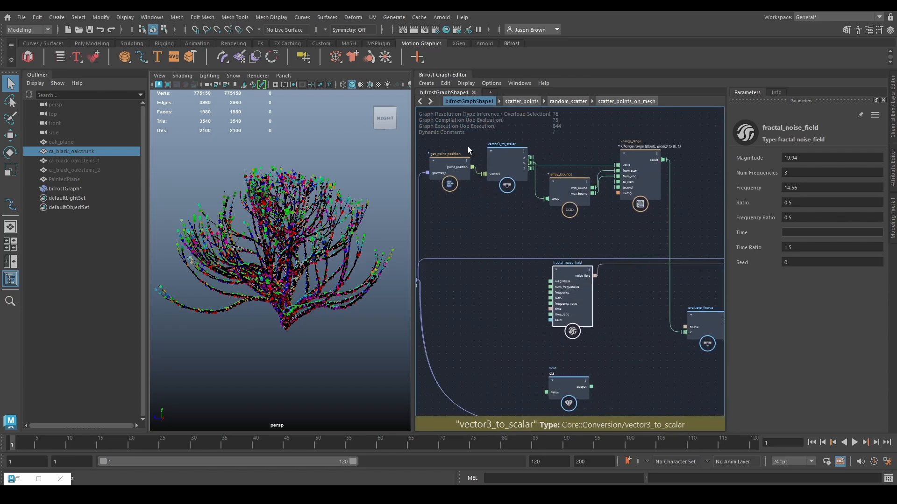
# Select the vector3_to_scalar, array_bounds and change_range nodes and trace their connection through to evaluate_fcurve and scatter_points.
pyautogui.moveTo(483, 136); pyautogui.dragTo(678, 220)
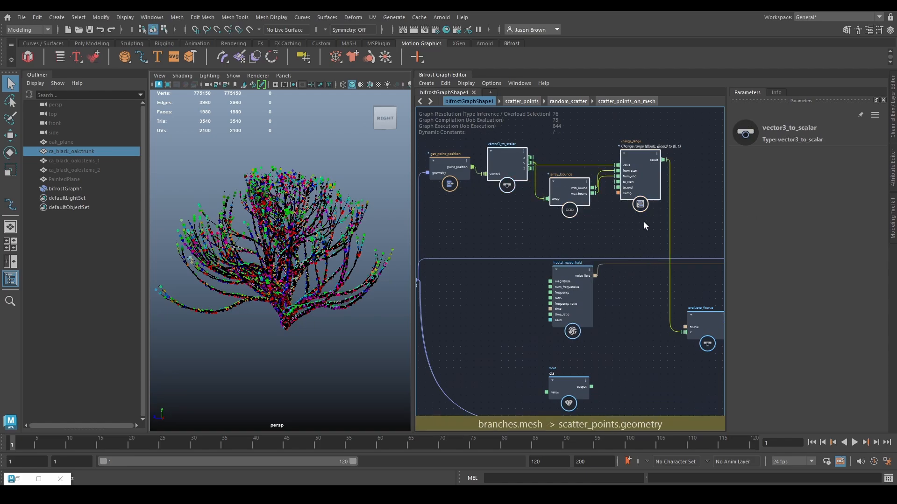
pyautogui.keyDown('alt'); pyautogui.moveTo(647, 219); pyautogui.dragTo(596, 242, button='middle'); pyautogui.keyUp('alt')
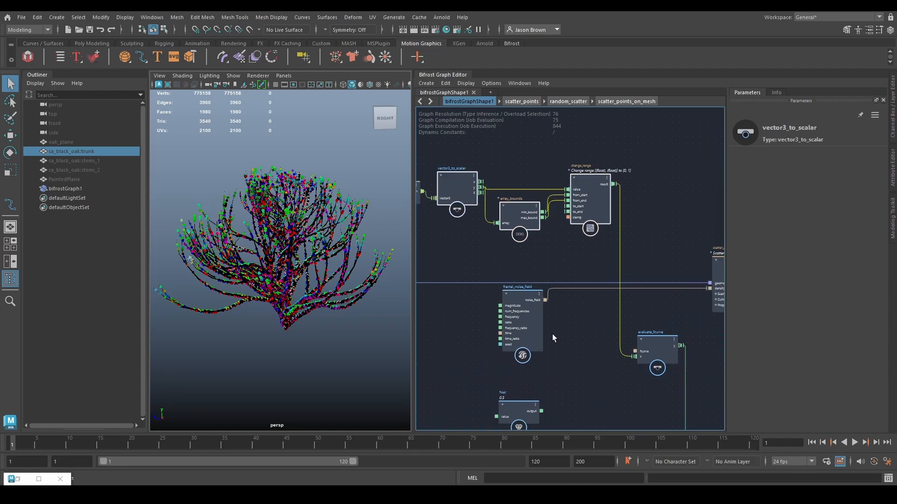
pyautogui.keyDown('alt'); pyautogui.moveTo(610, 358); pyautogui.dragTo(492, 348, button='middle'); pyautogui.keyUp('alt')
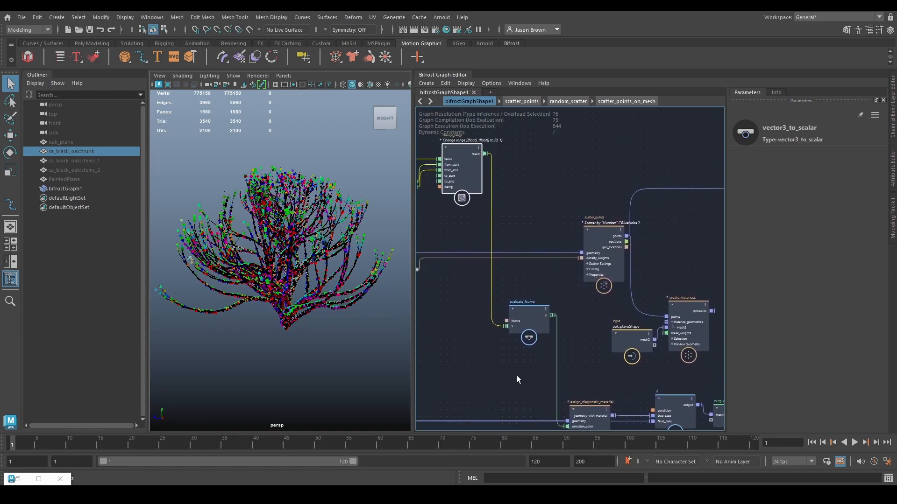
pyautogui.keyDown('alt'); pyautogui.moveTo(517, 380); pyautogui.dragTo(542, 397, button='middle'); pyautogui.keyUp('alt')
pyautogui.keyDown('alt'); pyautogui.moveTo(482, 348); pyautogui.dragTo(568, 340, button='middle'); pyautogui.keyUp('alt')
pyautogui.moveTo(511, 294)
pyautogui.mouseDown()
pyautogui.moveTo(544, 320)
pyautogui.moveTo(523, 311)
pyautogui.moveTo(522, 301)
pyautogui.mouseUp()
pyautogui.keyDown('alt'); pyautogui.moveTo(537, 314); pyautogui.dragTo(490, 325, button='middle'); pyautogui.keyUp('alt')
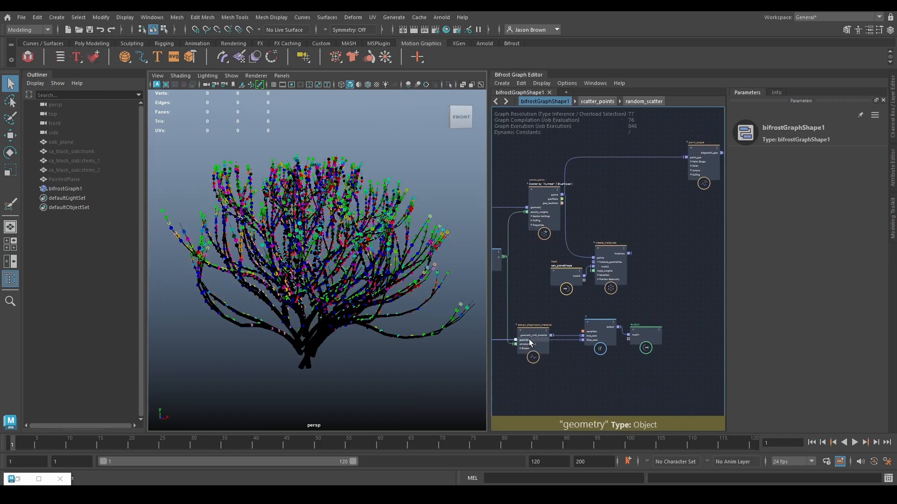
# Switch the if node's condition on and off twice to compare the scattered points with the grayscale weights, ending with it off.
pyautogui.click(609, 329)
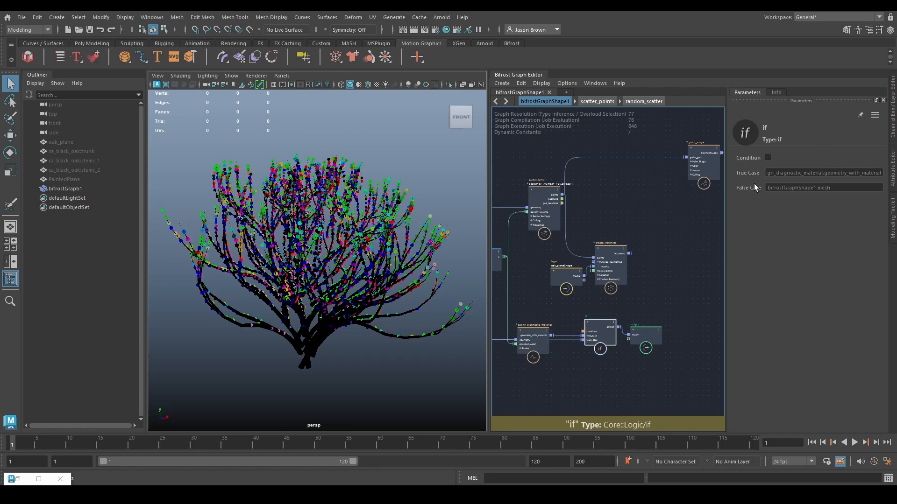
pyautogui.click(768, 158)
pyautogui.click(768, 157)
pyautogui.click(768, 157)
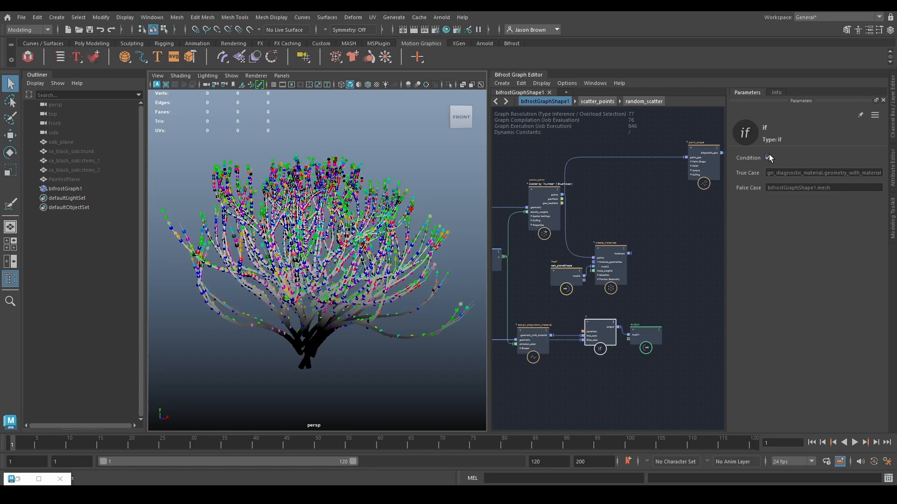
pyautogui.click(768, 158)
# Inspect the scattered points up close from several angles on the tree without the diagnostic material.
pyautogui.keyDown('alt'); pyautogui.moveTo(278, 255); pyautogui.dragTo(318, 259); pyautogui.keyUp('alt')
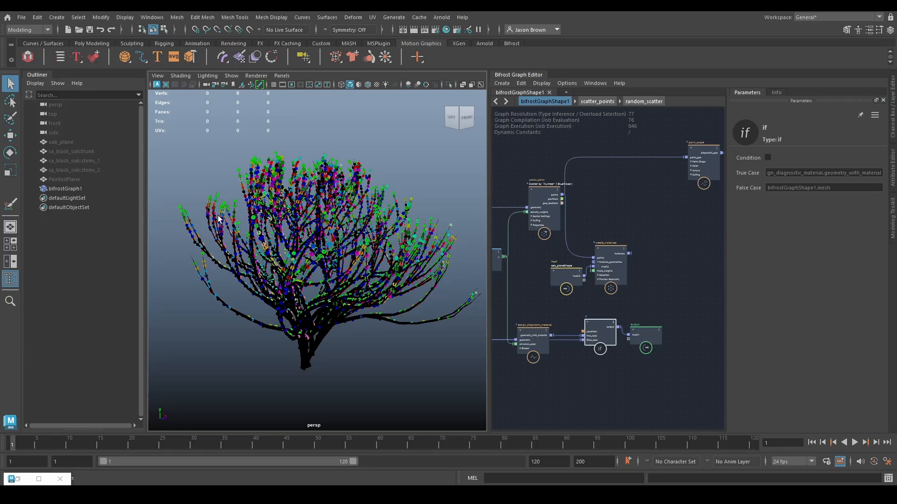
pyautogui.keyDown('alt'); pyautogui.moveTo(181, 252); pyautogui.dragTo(210, 225); pyautogui.keyUp('alt')
pyautogui.keyDown('alt'); pyautogui.moveTo(210, 225); pyautogui.dragTo(206, 218, button='middle'); pyautogui.keyUp('alt')
pyautogui.keyDown('alt'); pyautogui.moveTo(205, 217); pyautogui.dragTo(261, 233, button='right'); pyautogui.keyUp('alt')
pyautogui.keyDown('alt'); pyautogui.moveTo(261, 234); pyautogui.dragTo(228, 243); pyautogui.keyUp('alt')
pyautogui.keyDown('alt'); pyautogui.moveTo(308, 215); pyautogui.dragTo(345, 231); pyautogui.keyUp('alt')
pyautogui.keyDown('alt'); pyautogui.moveTo(302, 350); pyautogui.dragTo(265, 352); pyautogui.keyUp('alt')
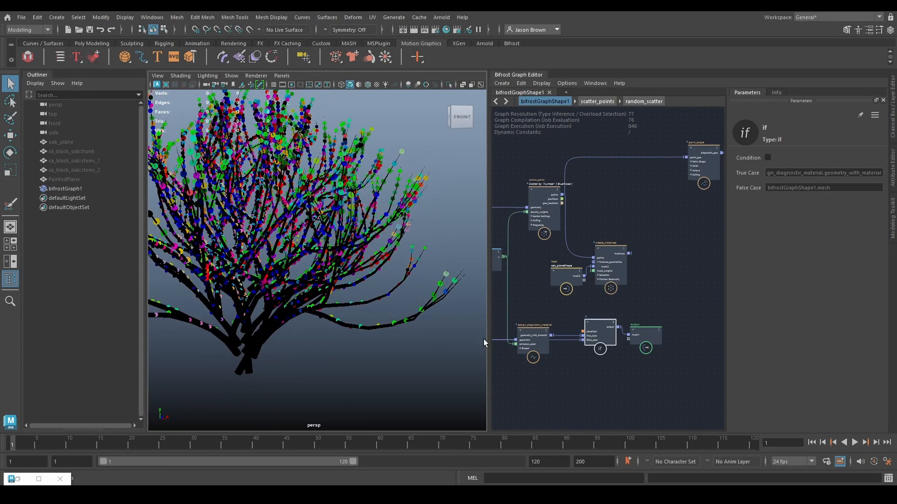
# Turn on the if node's condition and shorten the tangent handle of the end point on the evaluate_fcurve curve.
pyautogui.click(768, 157)
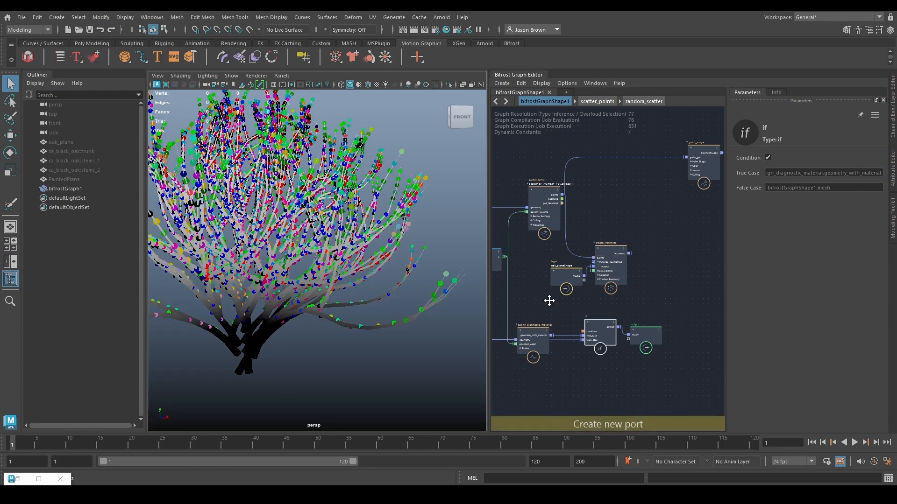
pyautogui.keyDown('alt'); pyautogui.moveTo(549, 301); pyautogui.dragTo(620, 296, button='middle'); pyautogui.keyUp('alt')
pyautogui.click(556, 253)
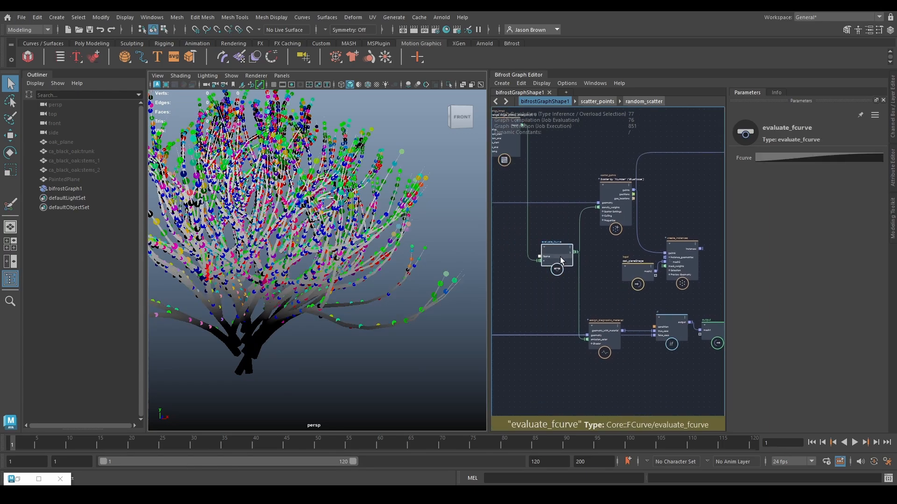
pyautogui.click(803, 156)
pyautogui.click(774, 288)
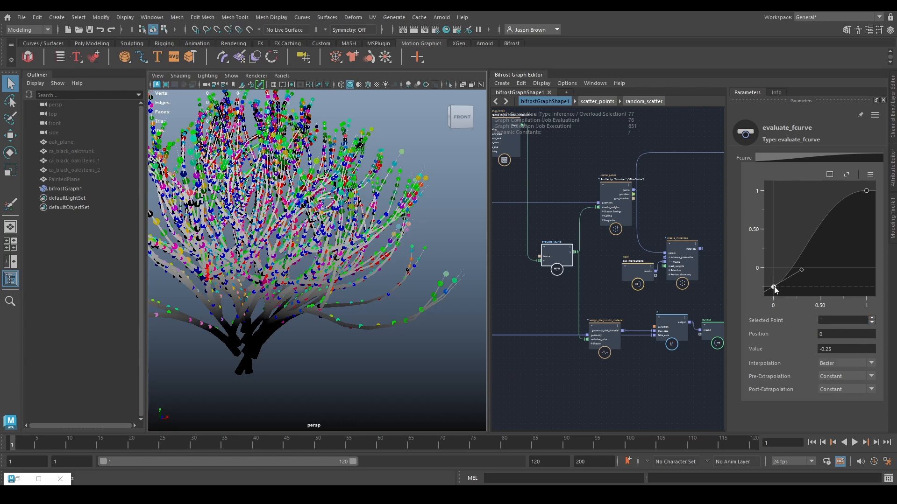
pyautogui.click(867, 191)
pyautogui.moveTo(823, 191); pyautogui.dragTo(846, 193)
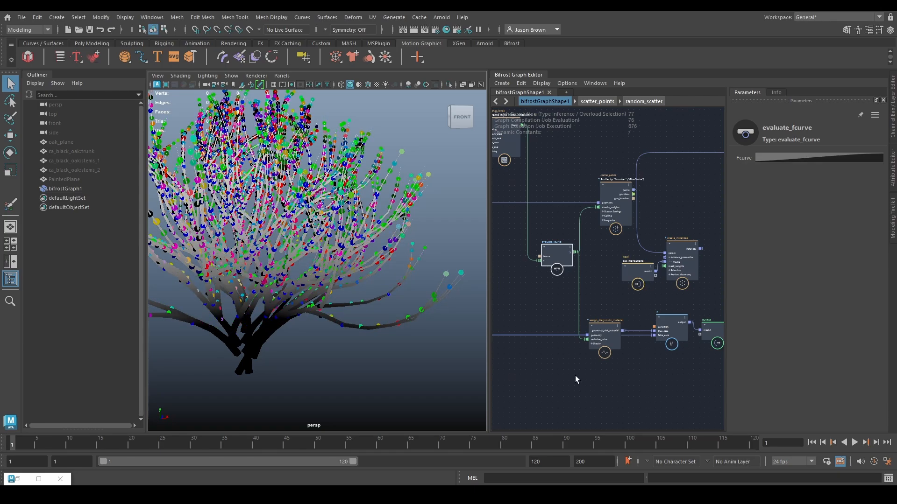
pyautogui.keyDown('alt'); pyautogui.moveTo(335, 291); pyautogui.dragTo(324, 309); pyautogui.keyUp('alt')
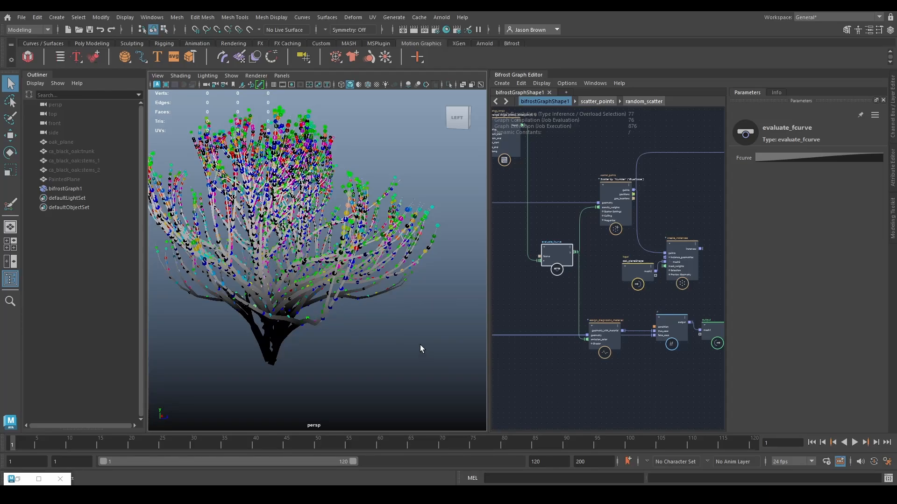
# Move the terminal node down to a level between point_scope and create_instances.
pyautogui.keyDown('alt'); pyautogui.moveTo(645, 397); pyautogui.dragTo(625, 367, button='middle'); pyautogui.keyUp('alt')
pyautogui.moveTo(700, 204); pyautogui.dragTo(710, 267)
pyautogui.scroll(1, 589, 324)
pyautogui.keyDown('alt'); pyautogui.moveTo(590, 330); pyautogui.dragTo(592, 311, button='middle'); pyautogui.keyUp('alt')
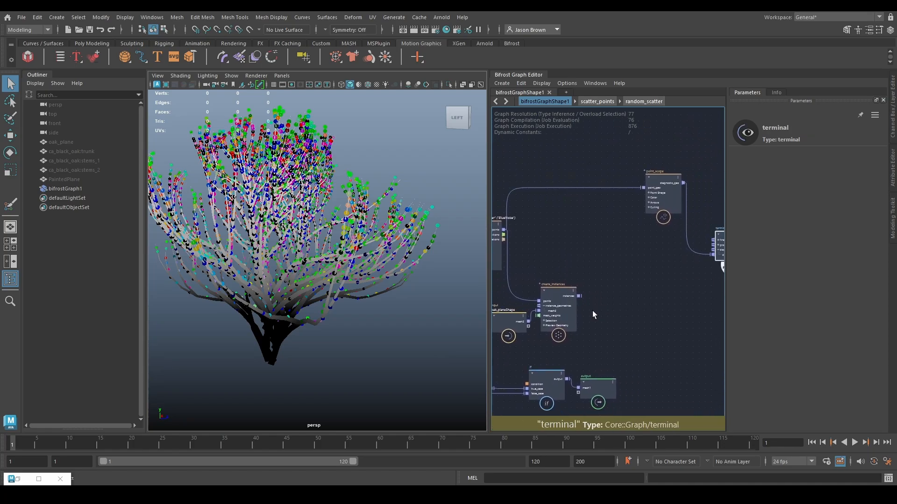
# Connect create_instances' instances output to the terminal's diagnostic geometry input and move oak_planeShape and create_instances closer to the terminal.
pyautogui.moveTo(582, 296); pyautogui.dragTo(713, 255)
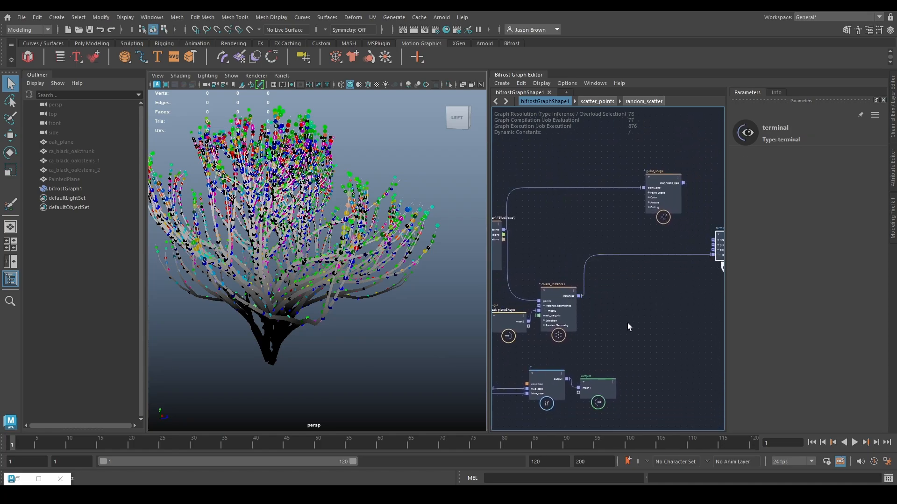
pyautogui.keyDown('alt'); pyautogui.moveTo(563, 342); pyautogui.dragTo(605, 338, button='middle'); pyautogui.keyUp('alt')
pyautogui.moveTo(630, 312); pyautogui.dragTo(631, 311)
pyautogui.moveTo(600, 316); pyautogui.dragTo(683, 295)
pyautogui.keyDown('alt'); pyautogui.moveTo(355, 298); pyautogui.dragTo(299, 240); pyautogui.keyUp('alt')
pyautogui.keyDown('alt'); pyautogui.moveTo(299, 240); pyautogui.dragTo(358, 260, button='right'); pyautogui.keyUp('alt')
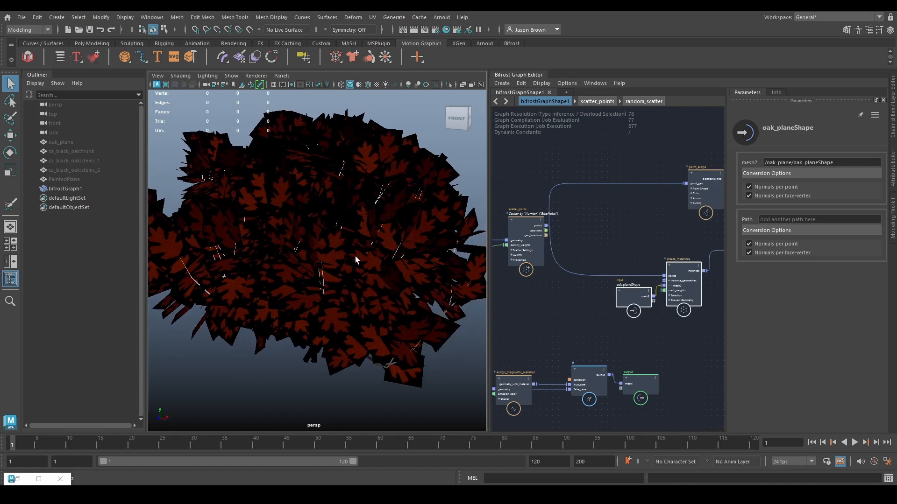
# Set the Viewport 2.0 transparency algorithm to Alpha Cut.
pyautogui.click(256, 75)
pyautogui.click(309, 93)
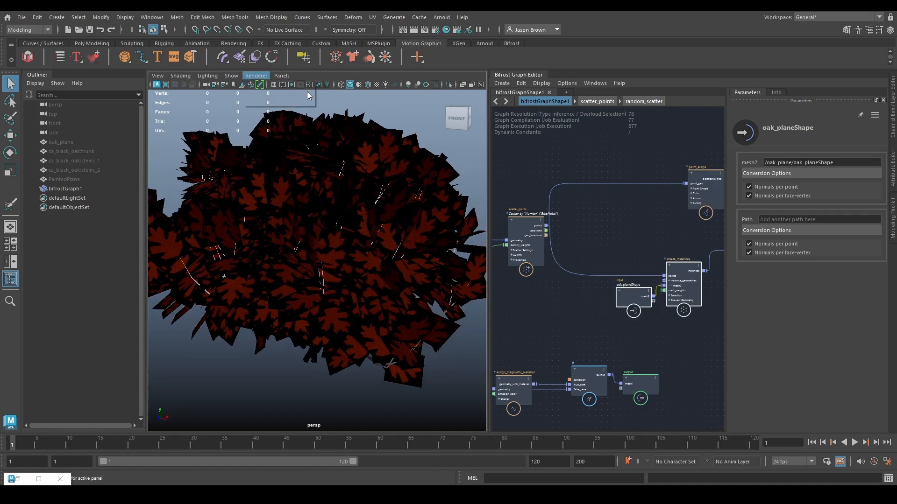
pyautogui.click(544, 228)
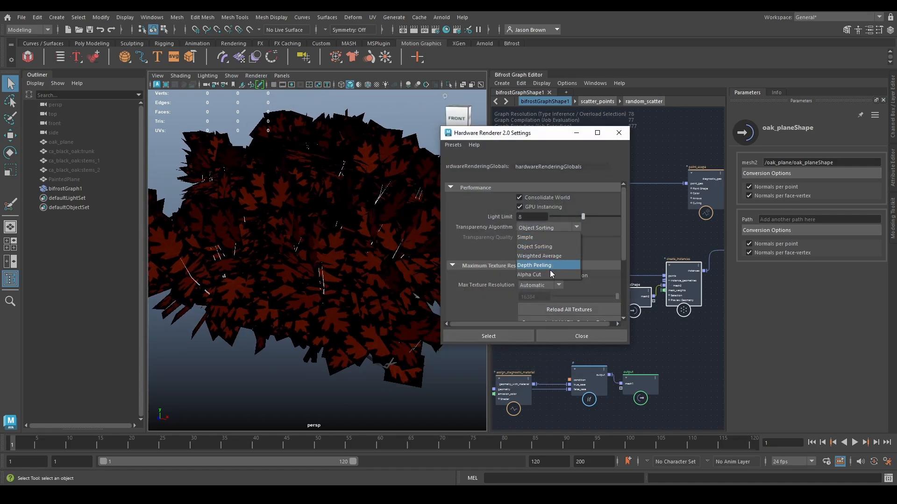
pyautogui.click(537, 265)
# Inspect the instanced oak leaves close up, and view the whole tree from several angles.
pyautogui.keyDown('alt'); pyautogui.moveTo(299, 280); pyautogui.dragTo(131, 266); pyautogui.keyUp('alt')
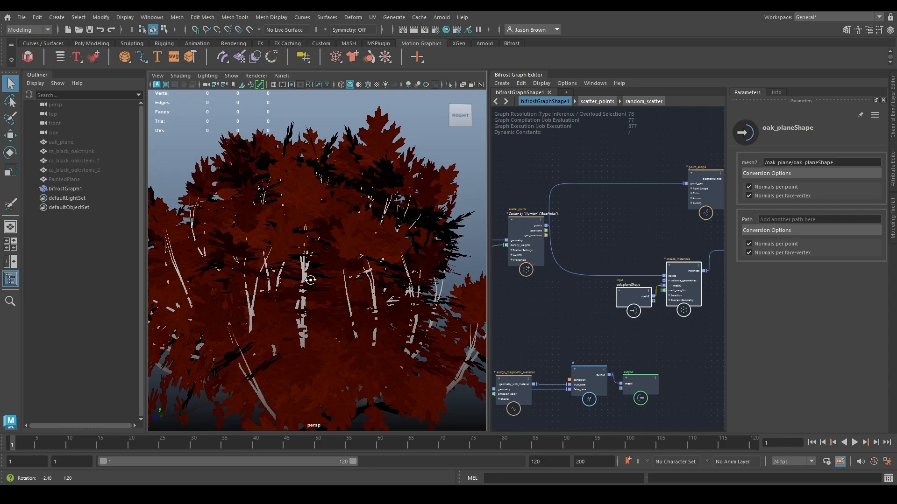
pyautogui.keyDown('alt'); pyautogui.moveTo(310, 280); pyautogui.dragTo(321, 326); pyautogui.keyUp('alt')
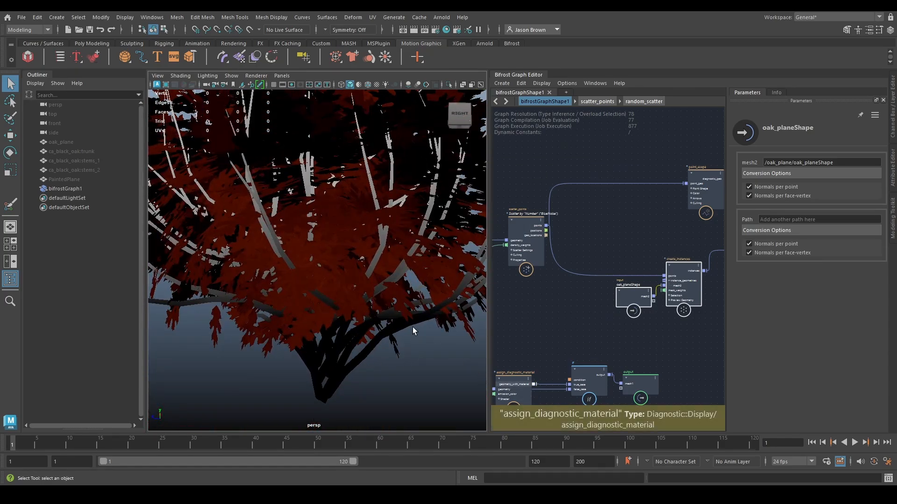
pyautogui.keyDown('alt'); pyautogui.moveTo(413, 327); pyautogui.dragTo(390, 326, button='middle'); pyautogui.keyUp('alt')
pyautogui.keyDown('alt'); pyautogui.moveTo(527, 294); pyautogui.dragTo(523, 330, button='middle'); pyautogui.keyUp('alt')
pyautogui.moveTo(582, 202); pyautogui.dragTo(586, 248)
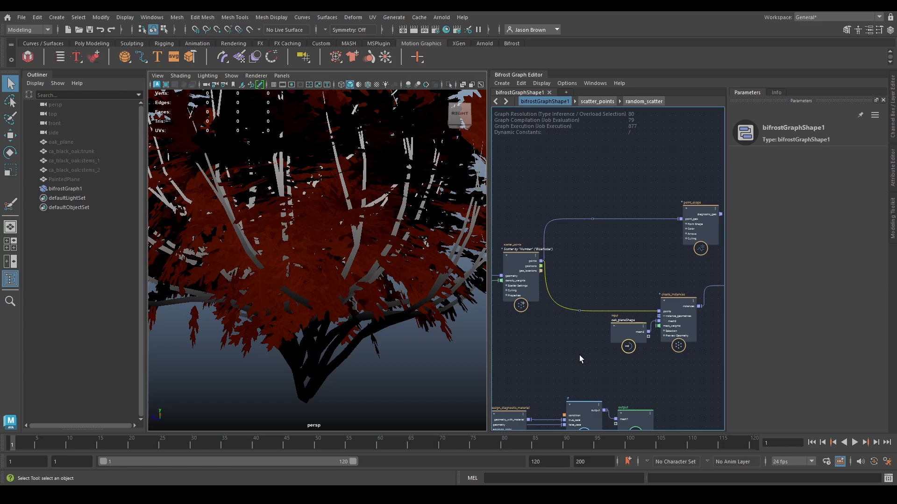
pyautogui.scroll(3, 582, 350)
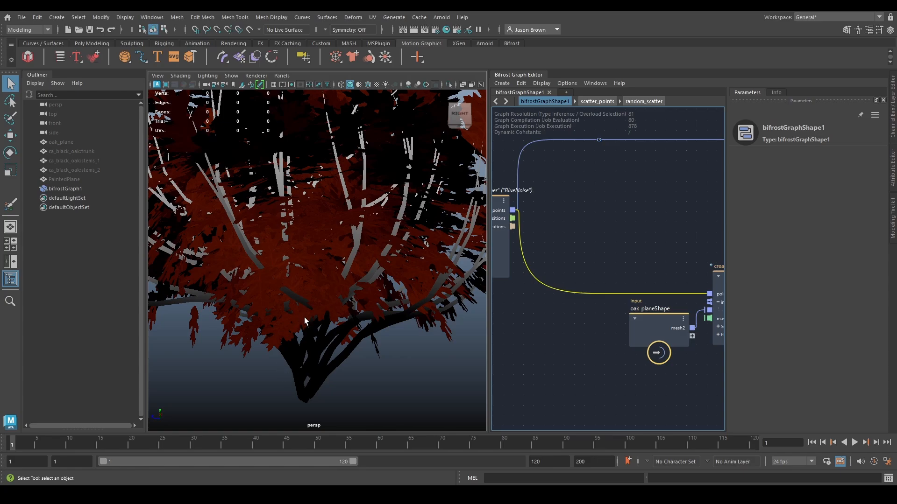
pyautogui.scroll(-5, 306, 319)
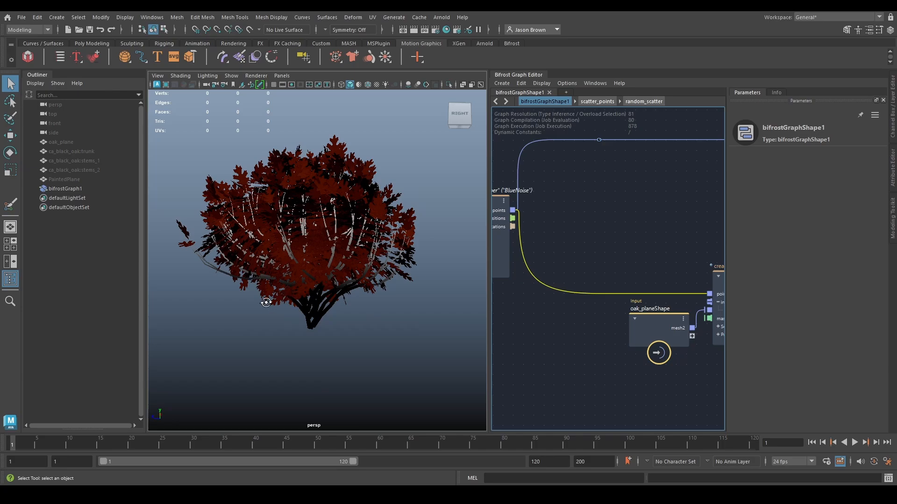
pyautogui.keyDown('alt'); pyautogui.moveTo(266, 303); pyautogui.dragTo(265, 311); pyautogui.keyUp('alt')
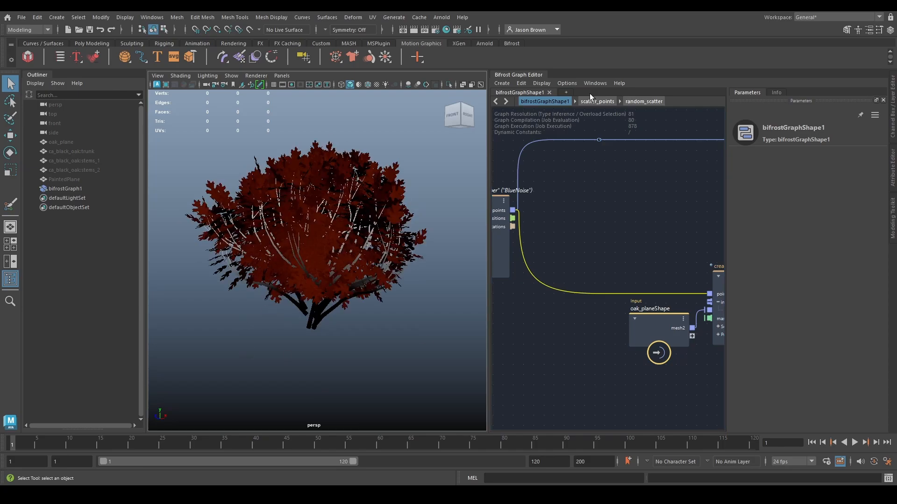
# Set the Viewport 2.0 transparency algorithm to Simple, check the leaf planes up close, and close the renderer settings.
pyautogui.click(256, 76)
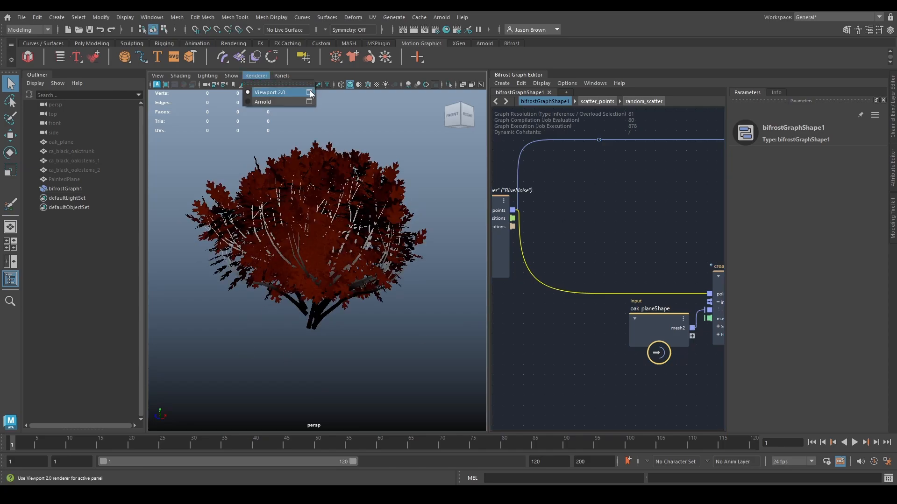
pyautogui.click(286, 89)
pyautogui.click(537, 227)
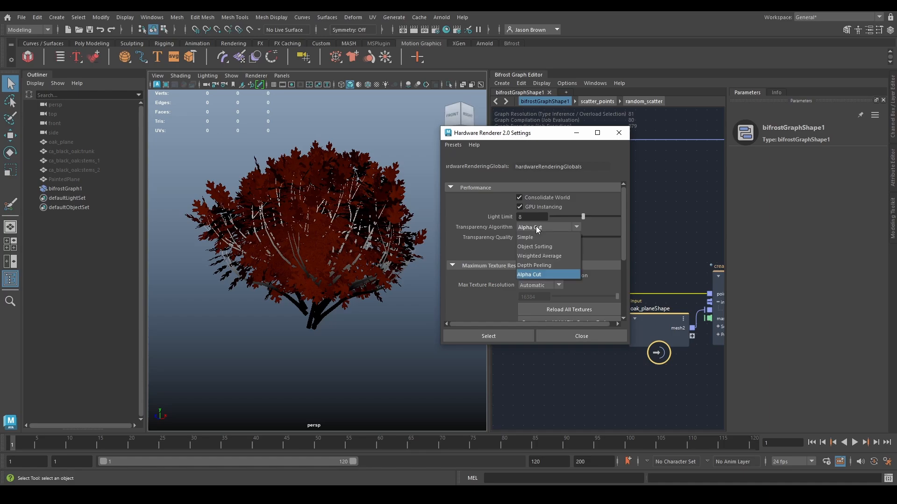
pyautogui.click(532, 237)
pyautogui.keyDown('alt'); pyautogui.moveTo(355, 224); pyautogui.dragTo(311, 249); pyautogui.keyUp('alt')
pyautogui.keyDown('alt'); pyautogui.moveTo(310, 248); pyautogui.dragTo(422, 246, button='right'); pyautogui.keyUp('alt')
pyautogui.keyDown('alt'); pyautogui.moveTo(368, 254); pyautogui.dragTo(381, 262, button='middle'); pyautogui.keyUp('alt')
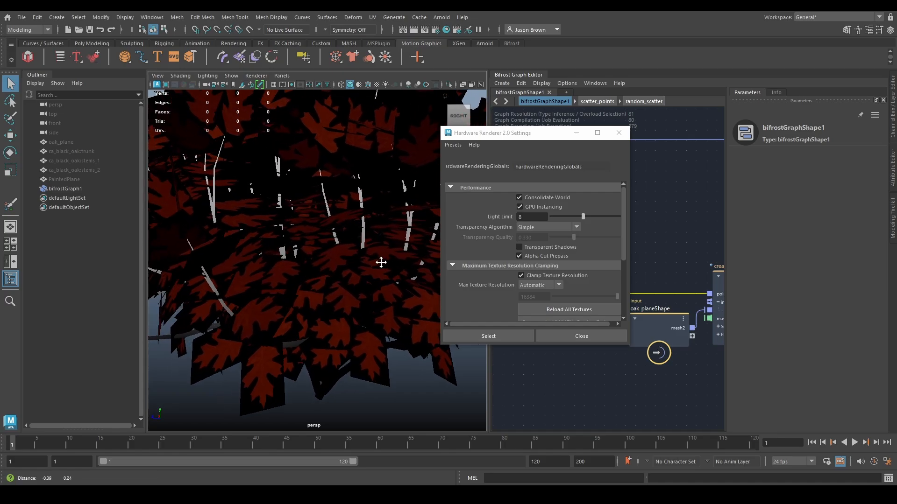
pyautogui.click(618, 132)
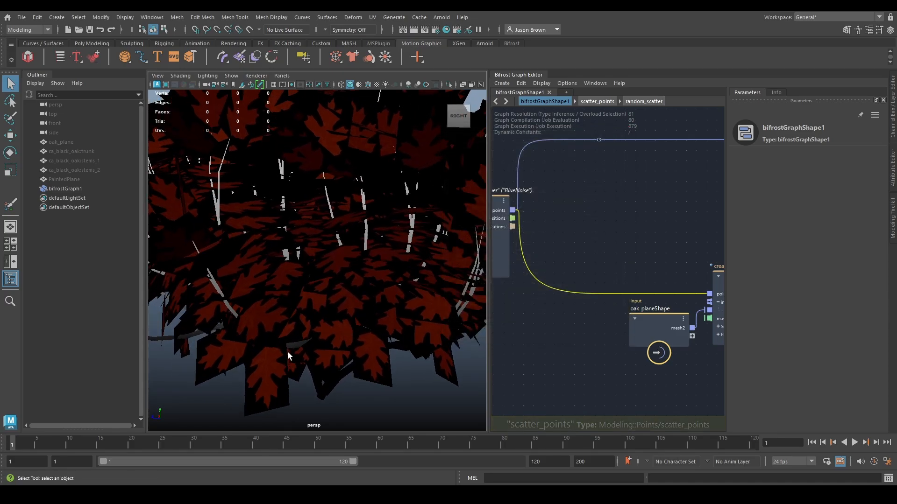
# Select the instanced foliage in the viewport and inspect its overlapping leaf planes from a higher angle.
pyautogui.keyDown('alt'); pyautogui.moveTo(277, 370); pyautogui.dragTo(298, 371); pyautogui.keyUp('alt')
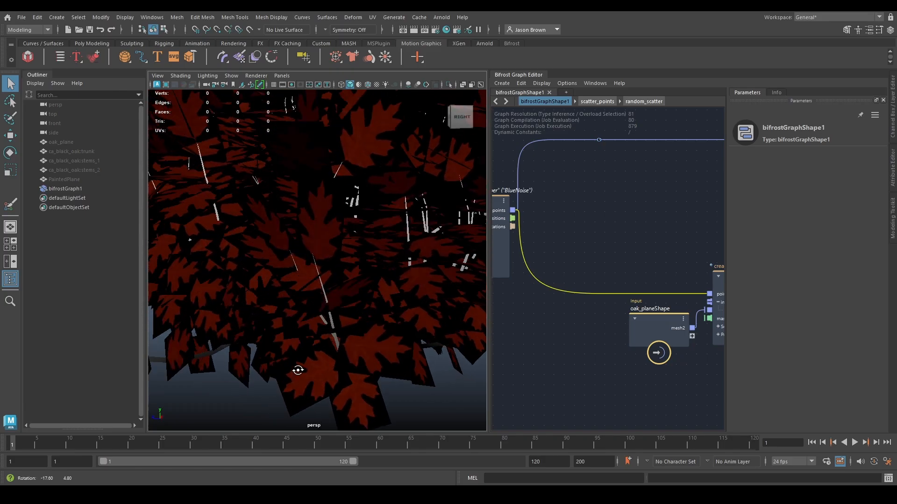
pyautogui.click(316, 392)
pyautogui.keyDown('alt'); pyautogui.moveTo(360, 375); pyautogui.dragTo(445, 330, button='middle'); pyautogui.keyUp('alt')
pyautogui.keyDown('alt'); pyautogui.moveTo(445, 330); pyautogui.dragTo(342, 357); pyautogui.keyUp('alt')
pyautogui.scroll(-1, 564, 340)
# Move oak_planeShape, create_instances, terminal and point_scope farther from scatter_points to make room for another node.
pyautogui.keyDown('alt'); pyautogui.moveTo(564, 339); pyautogui.dragTo(443, 330, button='middle'); pyautogui.keyUp('alt')
pyautogui.scroll(-2, 551, 356)
pyautogui.moveTo(517, 369); pyautogui.dragTo(686, 279)
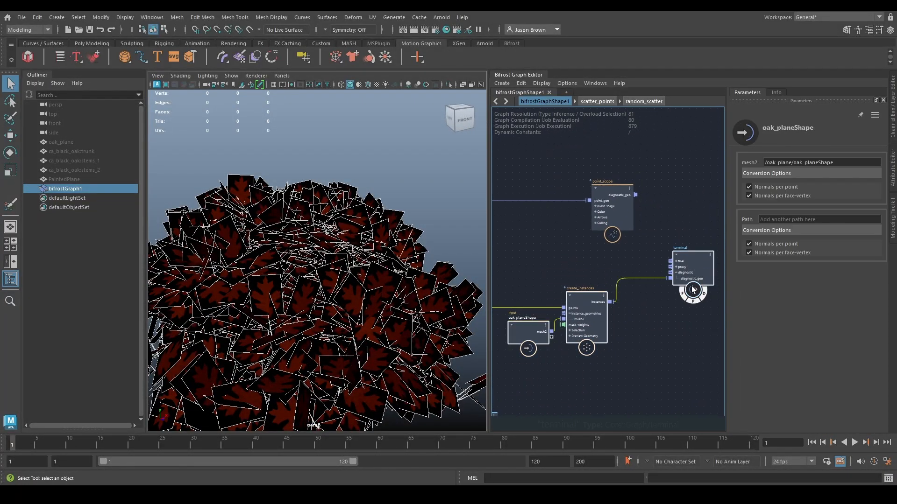
pyautogui.moveTo(572, 340); pyautogui.dragTo(637, 339)
pyautogui.keyDown('alt'); pyautogui.moveTo(572, 213); pyautogui.dragTo(582, 208, button='middle'); pyautogui.keyUp('alt')
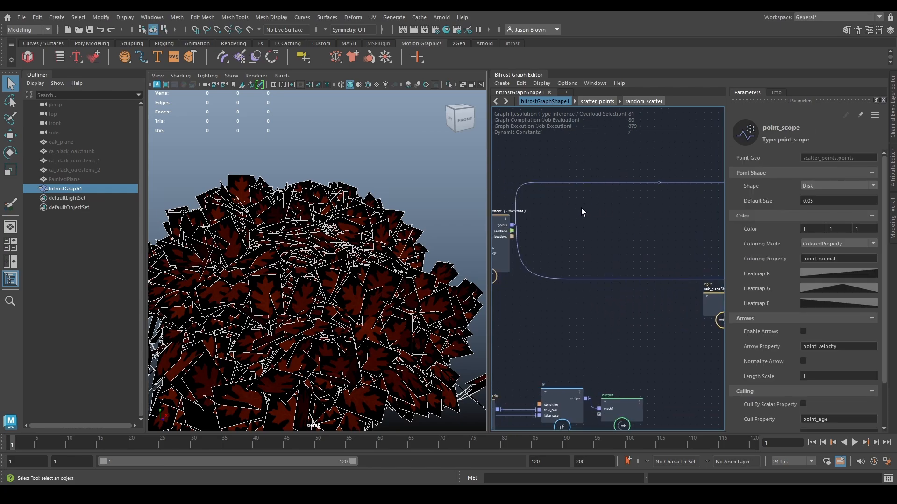
pyautogui.click(659, 183)
pyautogui.keyDown('alt'); pyautogui.moveTo(648, 230); pyautogui.dragTo(703, 220, button='middle'); pyautogui.keyUp('alt')
# Show the scatter_points settings and move the terminal node slightly farther away from create_instances.
pyautogui.click(526, 205)
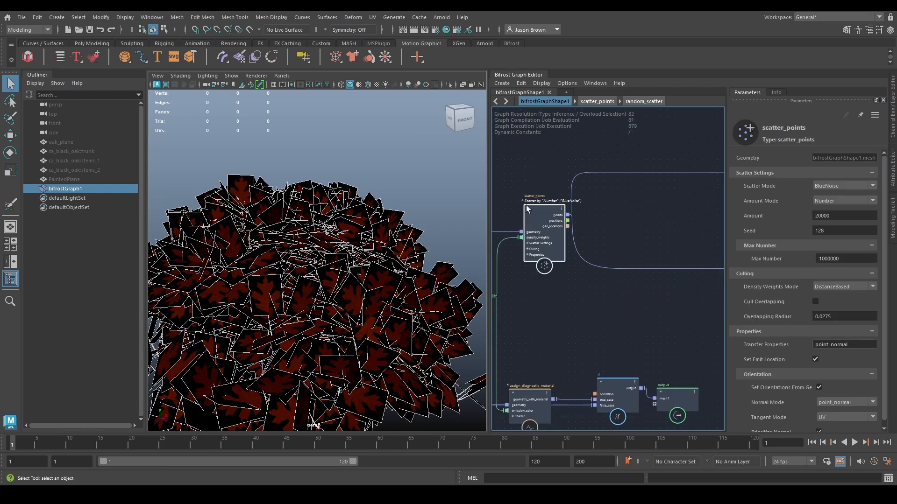
pyautogui.keyDown('alt'); pyautogui.moveTo(580, 270); pyautogui.dragTo(429, 252, button='middle'); pyautogui.keyUp('alt')
pyautogui.keyDown('alt'); pyautogui.moveTo(573, 304); pyautogui.dragTo(642, 317, button='middle'); pyautogui.keyUp('alt')
pyautogui.moveTo(578, 233); pyautogui.dragTo(570, 332)
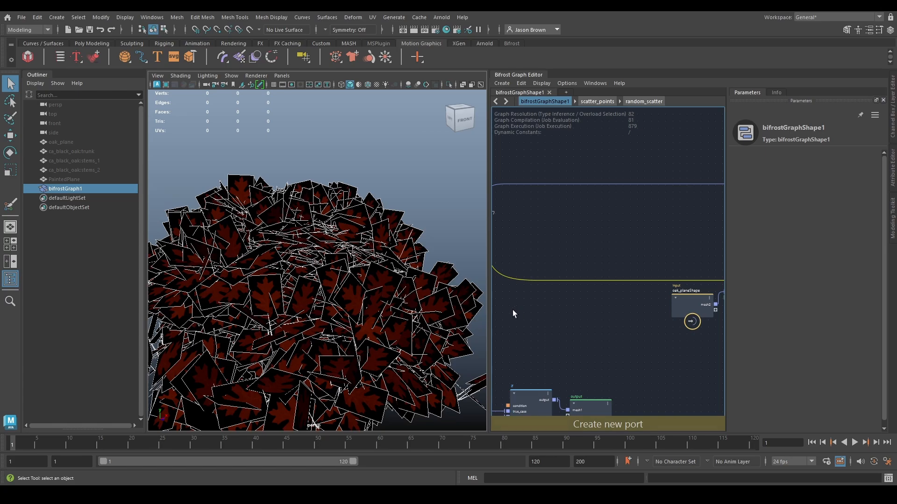
pyautogui.keyDown('alt'); pyautogui.moveTo(658, 330); pyautogui.dragTo(489, 348, button='middle'); pyautogui.keyUp('alt')
pyautogui.click(695, 273)
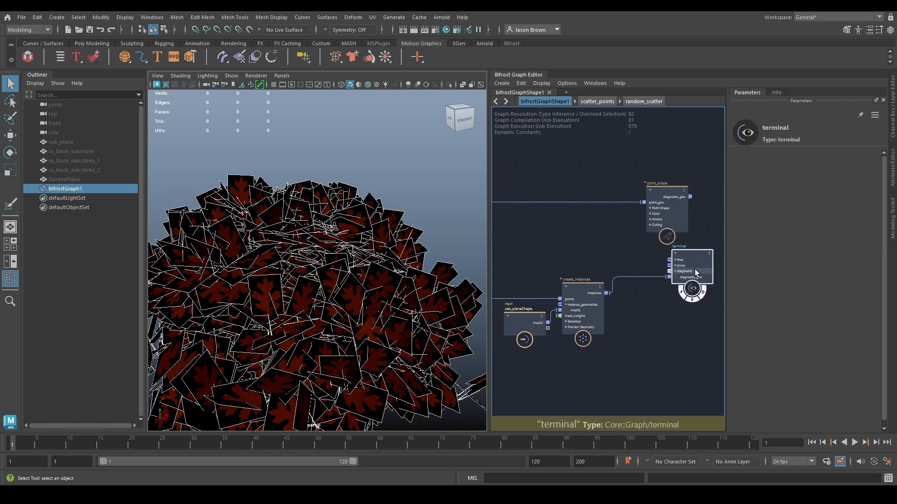
pyautogui.moveTo(695, 270); pyautogui.dragTo(721, 285)
pyautogui.scroll(-1, 638, 319)
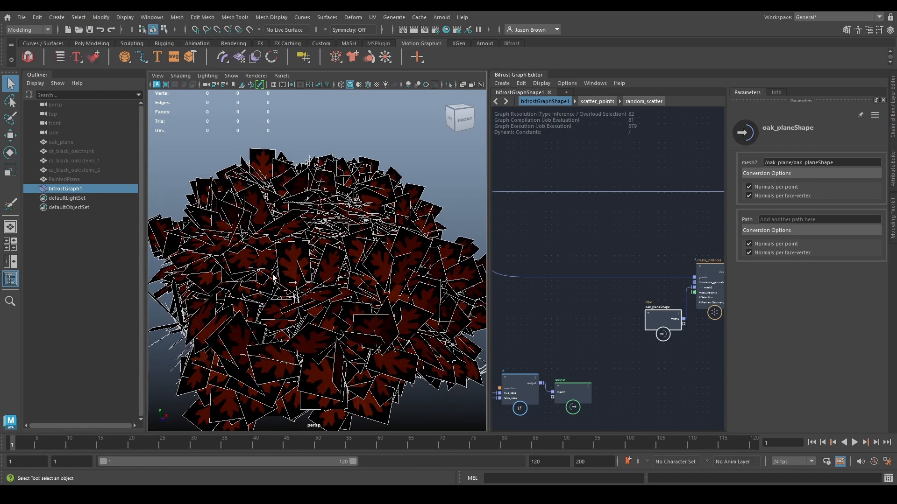
# Add a randomize_point_scale node in the free space between scatter_points and create_instances.
pyautogui.keyDown('alt'); pyautogui.moveTo(274, 278); pyautogui.dragTo(320, 310, button='middle'); pyautogui.keyUp('alt')
pyautogui.moveTo(319, 310)
pyautogui.keyDown('alt'); pyautogui.mouseDown()
pyautogui.moveTo(382, 299)
pyautogui.moveTo(330, 297)
pyautogui.mouseUp(); pyautogui.keyUp('alt')
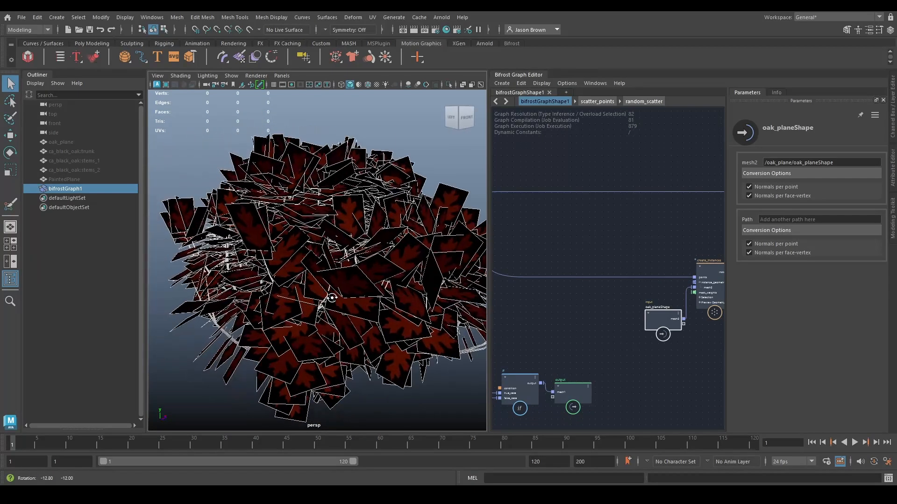
pyautogui.keyDown('alt'); pyautogui.moveTo(521, 322); pyautogui.dragTo(549, 329, button='middle'); pyautogui.keyUp('alt')
pyautogui.click(567, 250)
pyautogui.press('Tab')
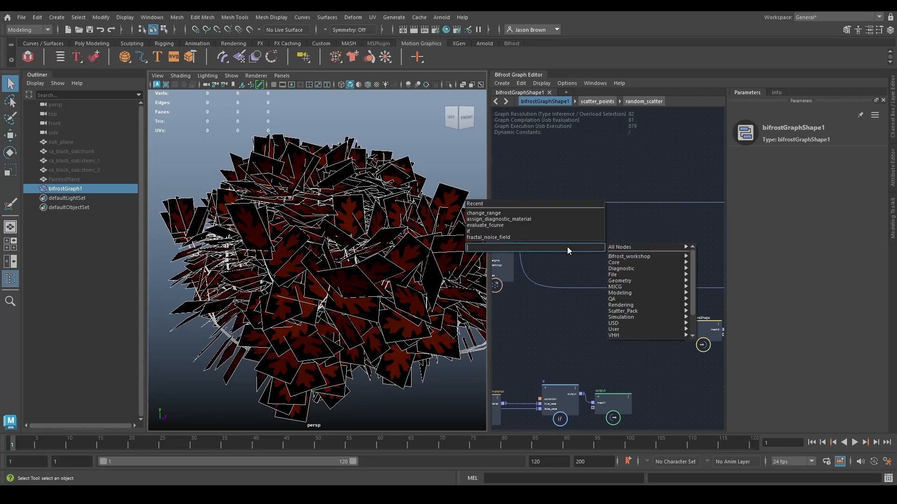
pyautogui.write('rps')
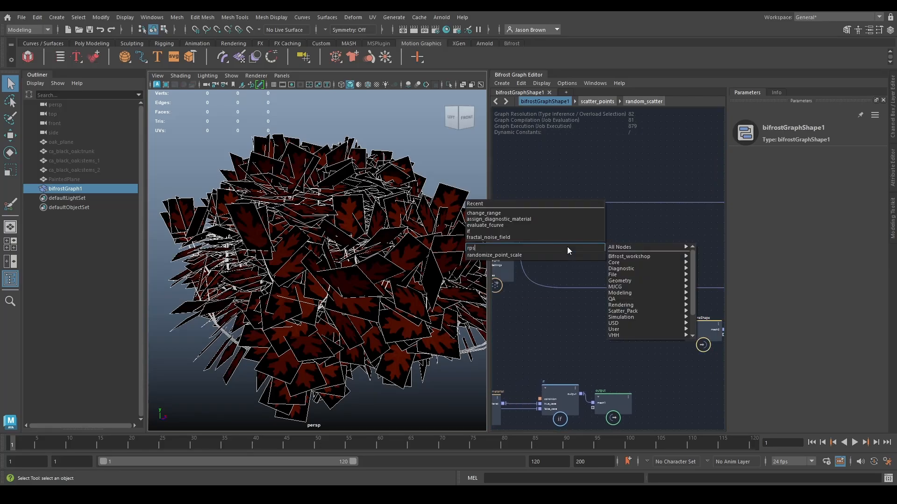
pyautogui.press('Down')
pyautogui.press('Return')
# Insert randomize_point_scale into the connection from scatter_points to create_instances, using its out_points output.
pyautogui.scroll(1, 592, 253)
pyautogui.keyDown('alt'); pyautogui.moveTo(591, 254); pyautogui.dragTo(621, 217, button='middle'); pyautogui.keyUp('alt')
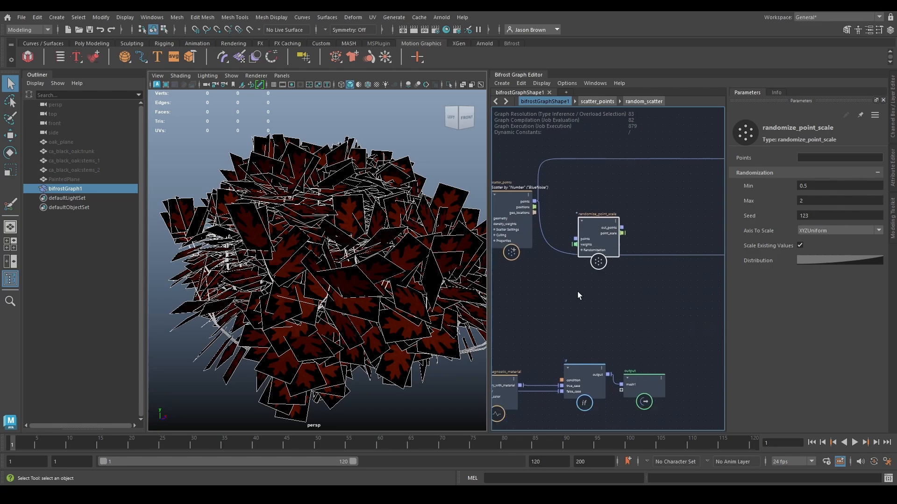
pyautogui.moveTo(605, 229); pyautogui.dragTo(614, 252)
pyautogui.click(624, 266)
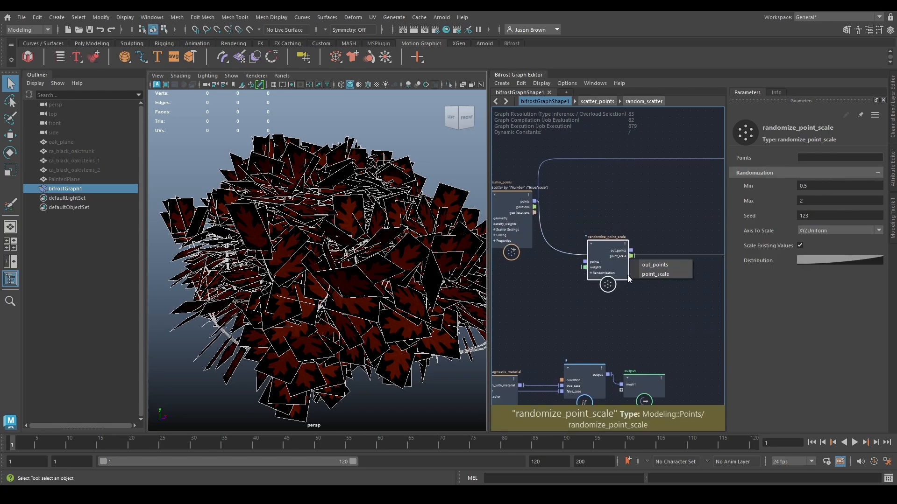
pyautogui.keyDown('alt'); pyautogui.moveTo(220, 355); pyautogui.dragTo(293, 367); pyautogui.keyUp('alt')
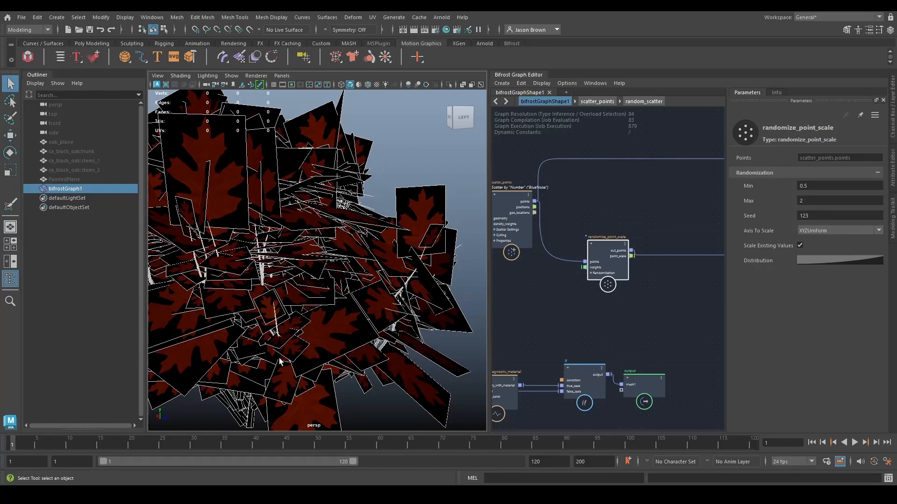
# Try other seed values on randomize_point_scale and undo the seed change.
pyautogui.keyDown('alt'); pyautogui.moveTo(633, 301); pyautogui.dragTo(621, 308, button='middle'); pyautogui.keyUp('alt')
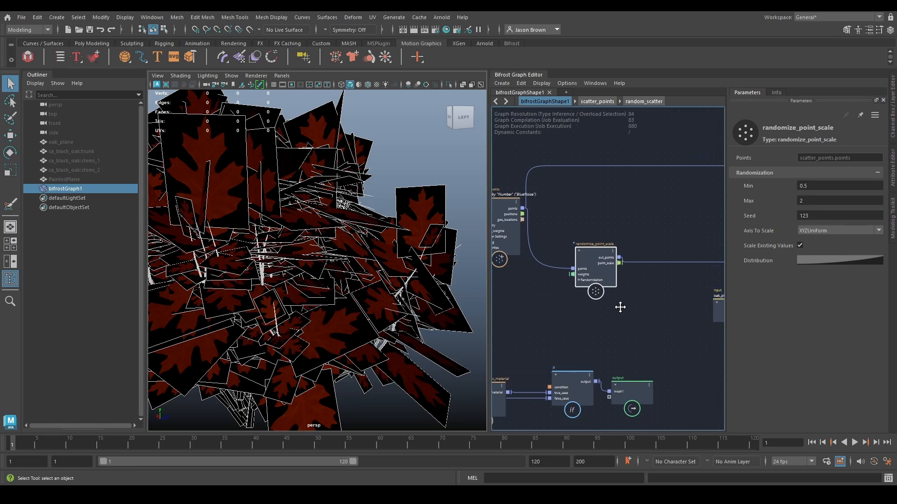
pyautogui.moveTo(606, 273); pyautogui.dragTo(607, 278)
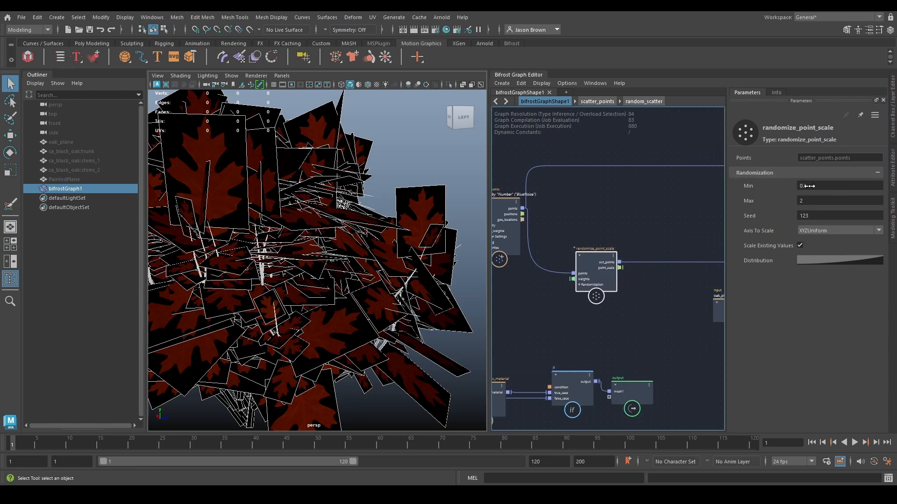
pyautogui.moveTo(805, 216); pyautogui.dragTo(884, 217)
pyautogui.hotkey('ctrl', 'z')
# Compare randomize_point_scale's Axis To Scale options XYZSeparately and YOnly on the leaves, ending with XOnly.
pyautogui.click(832, 230)
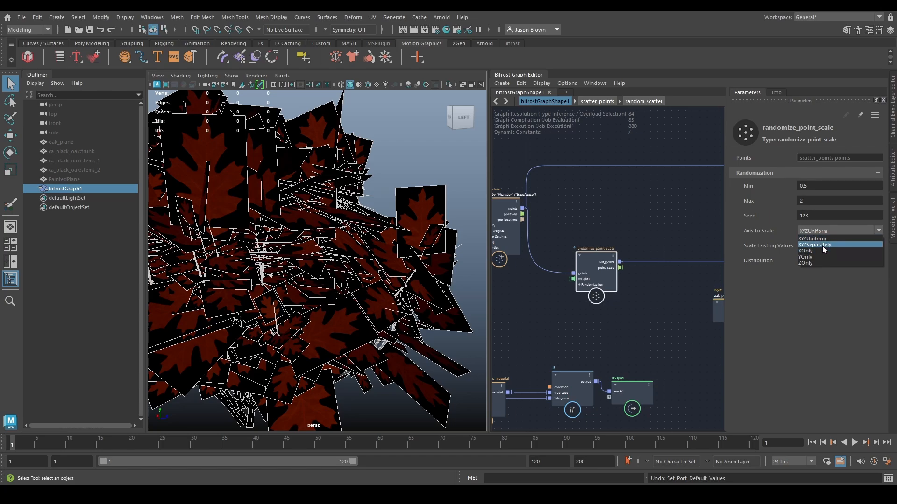
pyautogui.click(822, 246)
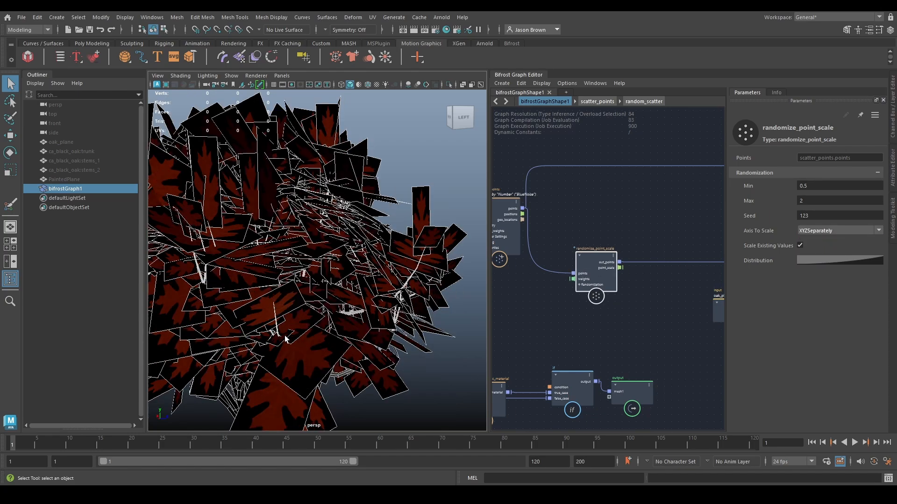
pyautogui.keyDown('alt'); pyautogui.moveTo(223, 189); pyautogui.dragTo(246, 245); pyautogui.keyUp('alt')
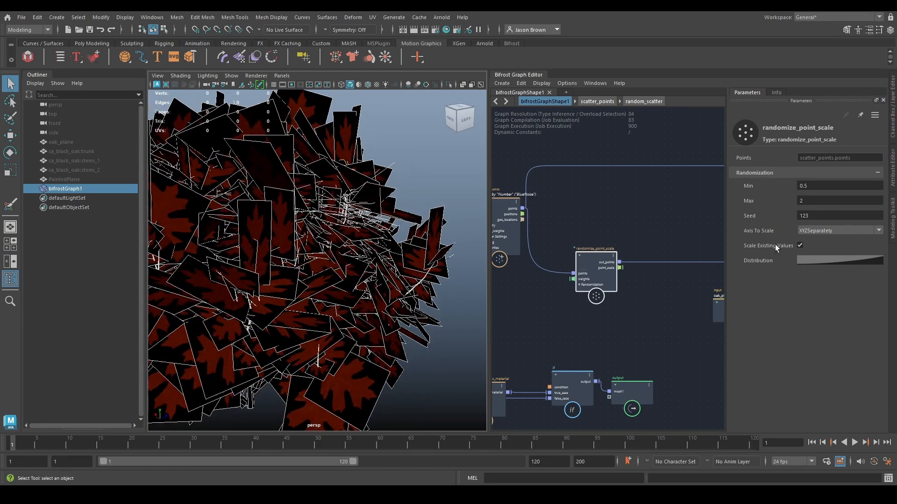
pyautogui.click(814, 231)
pyautogui.click(813, 257)
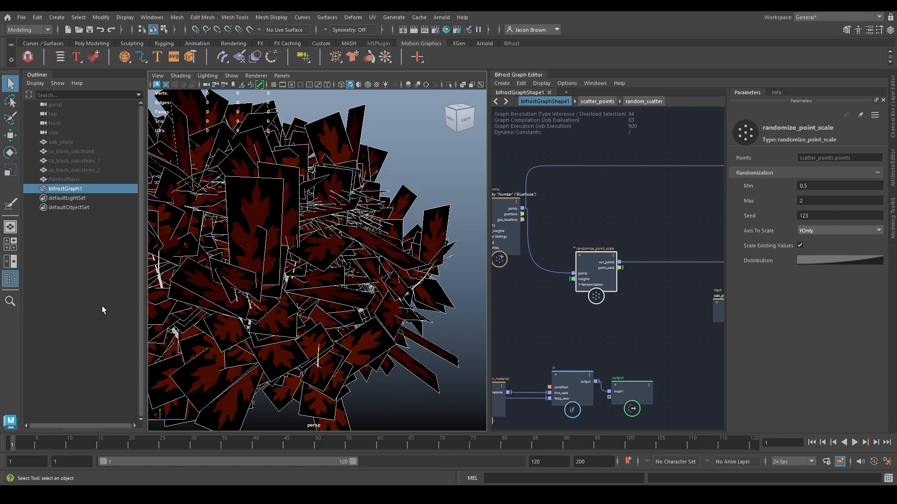
pyautogui.click(810, 231)
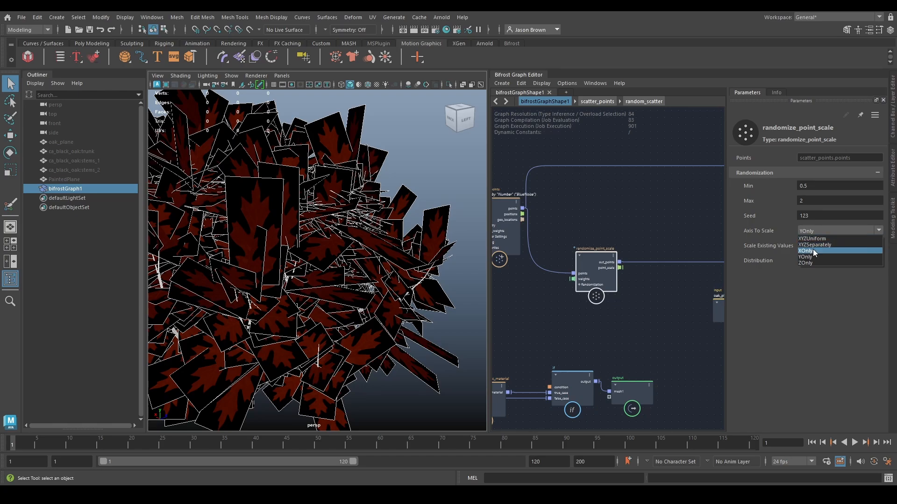
pyautogui.click(813, 251)
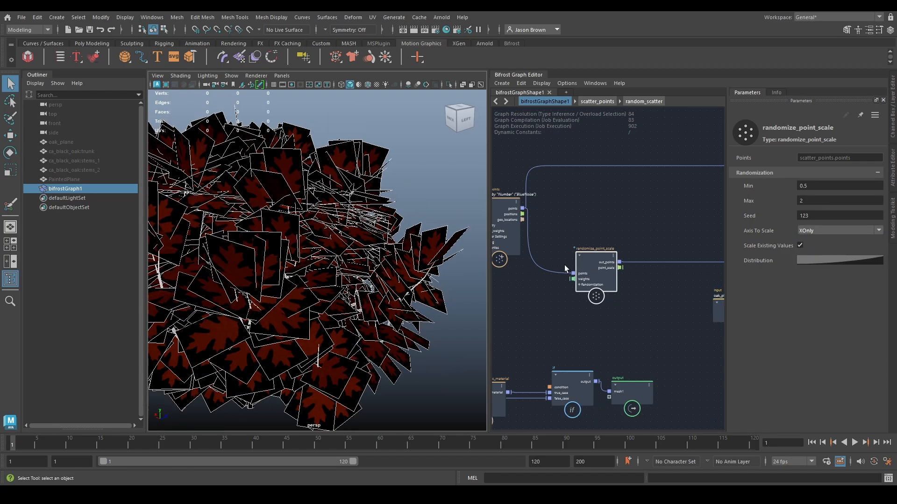
# Try ZOnly as randomize_point_scale's Axis To Scale, ending with XYZUniform.
pyautogui.click(824, 231)
pyautogui.click(817, 264)
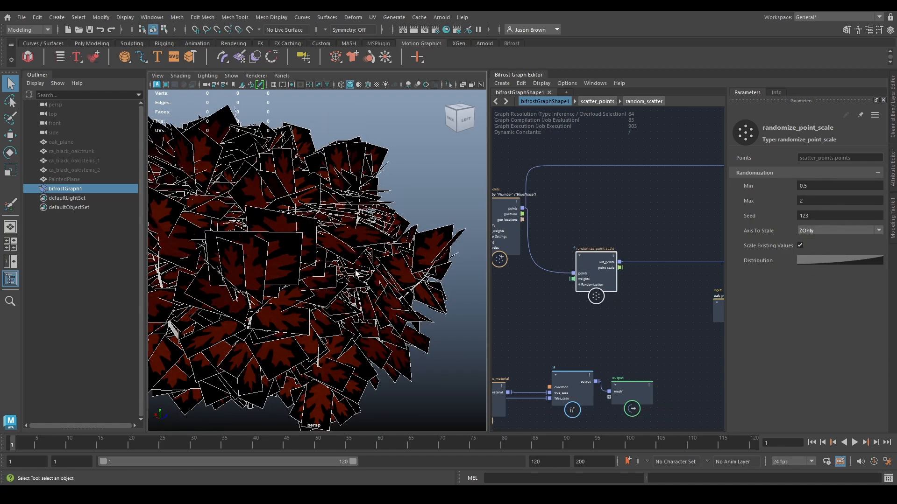
pyautogui.click(832, 231)
pyautogui.click(812, 246)
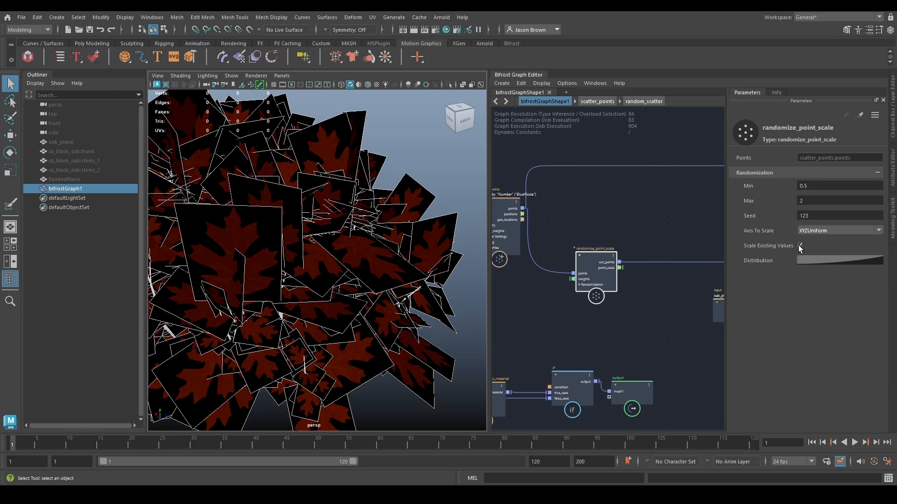
# Compare the leaves with randomize_point_scale's Scale Existing Values turned off, and re-enable the option.
pyautogui.keyDown('alt'); pyautogui.moveTo(297, 273); pyautogui.dragTo(284, 276); pyautogui.keyUp('alt')
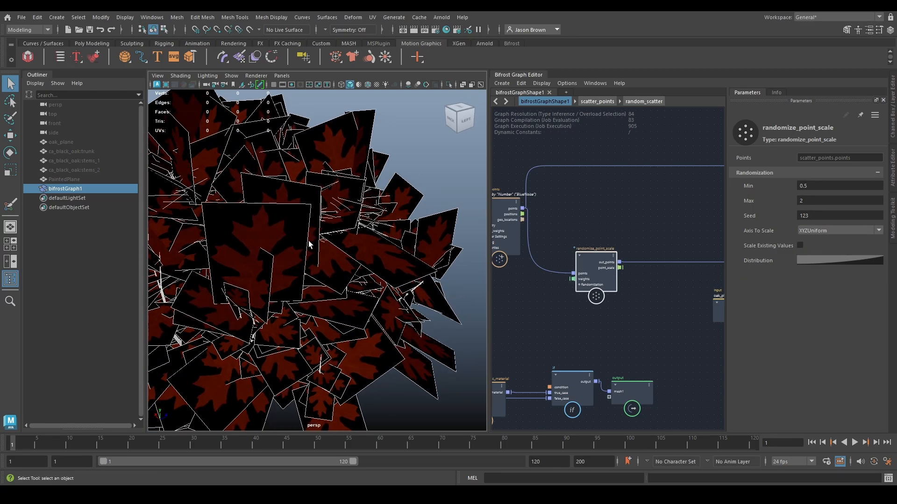
pyautogui.keyDown('alt'); pyautogui.moveTo(354, 256); pyautogui.dragTo(364, 262); pyautogui.keyUp('alt')
pyautogui.keyDown('alt'); pyautogui.moveTo(304, 240); pyautogui.dragTo(330, 321); pyautogui.keyUp('alt')
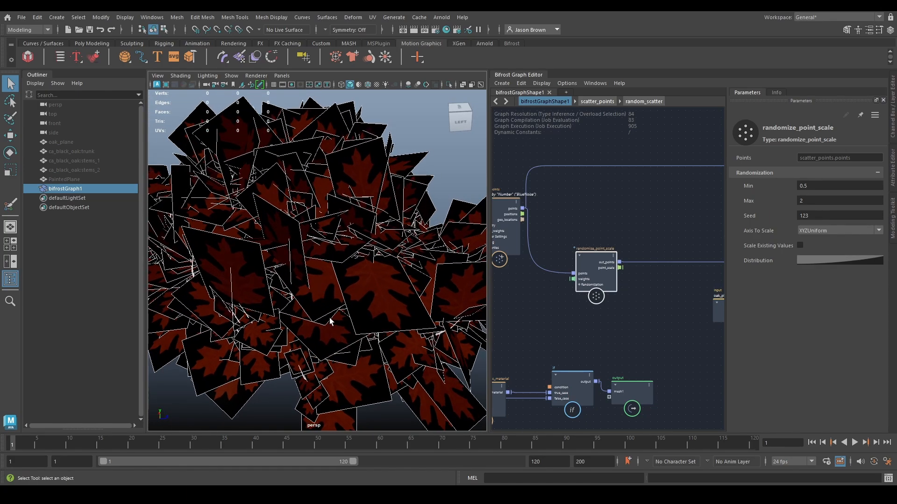
pyautogui.click(818, 185)
pyautogui.press('Tab')
pyautogui.click(799, 246)
# Set randomize_point_scale's Max to 1 to reduce the largest leaves.
pyautogui.click(816, 186)
pyautogui.click(813, 200)
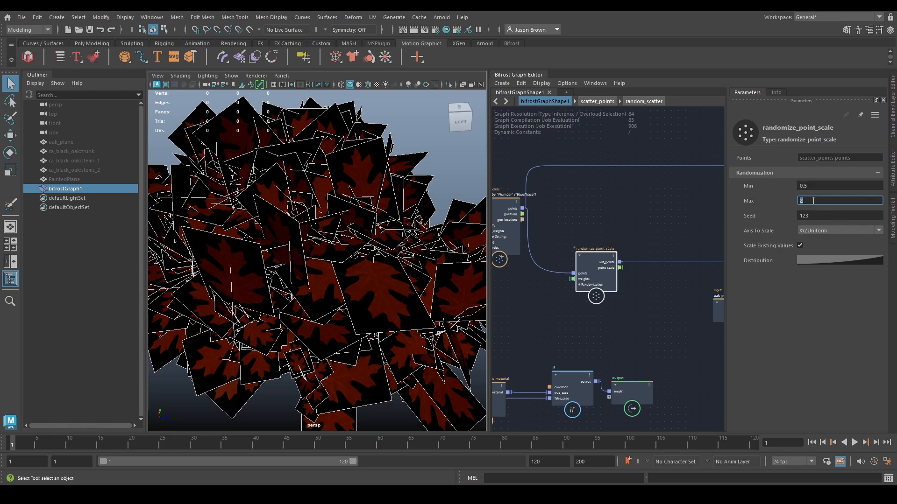
pyautogui.keyDown('alt'); pyautogui.moveTo(428, 251); pyautogui.dragTo(337, 237); pyautogui.keyUp('alt')
pyautogui.keyDown('alt'); pyautogui.moveTo(352, 218); pyautogui.dragTo(306, 224, button='middle'); pyautogui.keyUp('alt')
pyautogui.keyDown('alt'); pyautogui.moveTo(306, 224); pyautogui.dragTo(344, 226, button='right'); pyautogui.keyUp('alt')
pyautogui.keyDown('alt'); pyautogui.moveTo(344, 226); pyautogui.dragTo(327, 243); pyautogui.keyUp('alt')
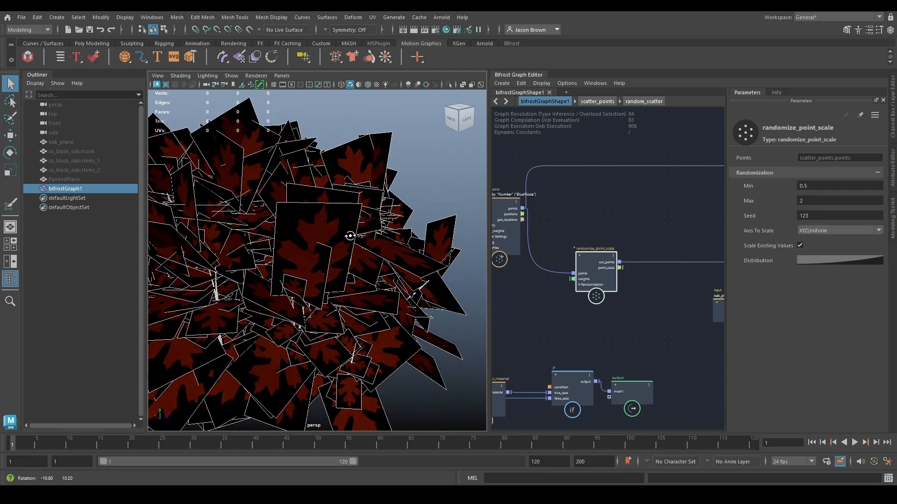
pyautogui.keyDown('alt'); pyautogui.moveTo(383, 220); pyautogui.dragTo(414, 260, button='middle'); pyautogui.keyUp('alt')
pyautogui.keyDown('alt'); pyautogui.moveTo(381, 244); pyautogui.dragTo(387, 271); pyautogui.keyUp('alt')
pyautogui.doubleClick(827, 196)
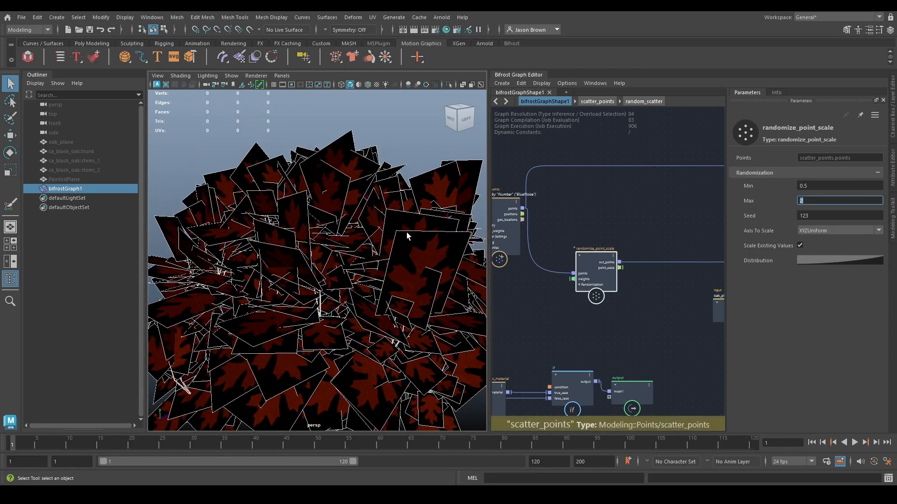
pyautogui.write('1')
pyautogui.press('Return')
# Lower randomize_point_scale's Min to 0.33.
pyautogui.keyDown('alt'); pyautogui.moveTo(309, 232); pyautogui.dragTo(320, 176, button='middle'); pyautogui.keyUp('alt')
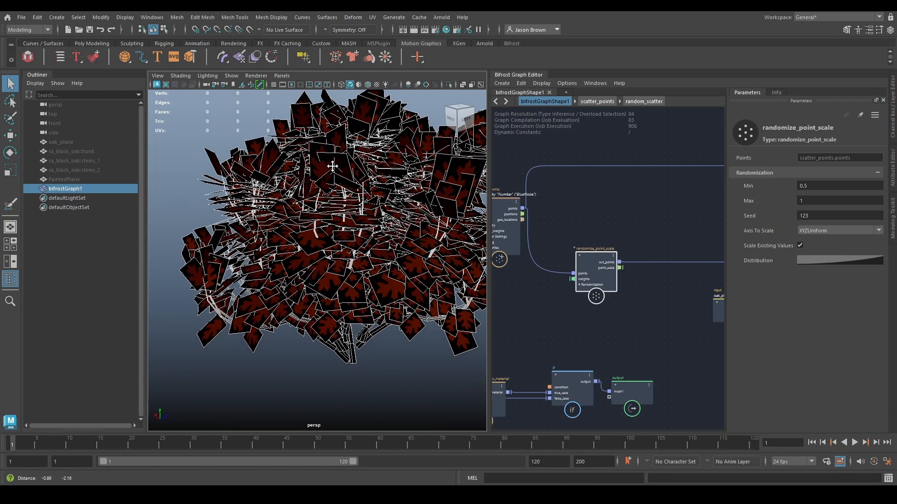
pyautogui.keyDown('alt'); pyautogui.moveTo(320, 175); pyautogui.dragTo(373, 179, button='right'); pyautogui.keyUp('alt')
pyautogui.moveTo(814, 188); pyautogui.dragTo(745, 196)
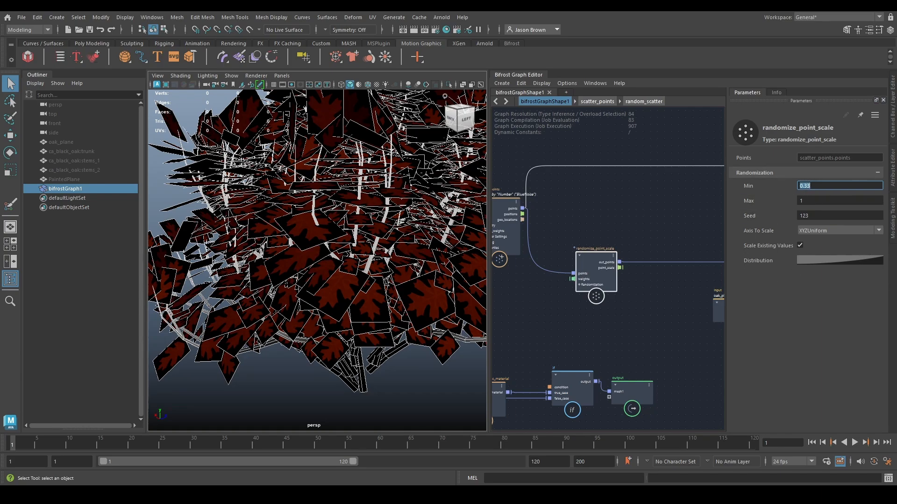
# Try moving the start and end points of randomize_point_scale's Distribution curve inward, undoing each change.
pyautogui.keyDown('alt'); pyautogui.moveTo(417, 306); pyautogui.dragTo(342, 261); pyautogui.keyUp('alt')
pyautogui.click(825, 262)
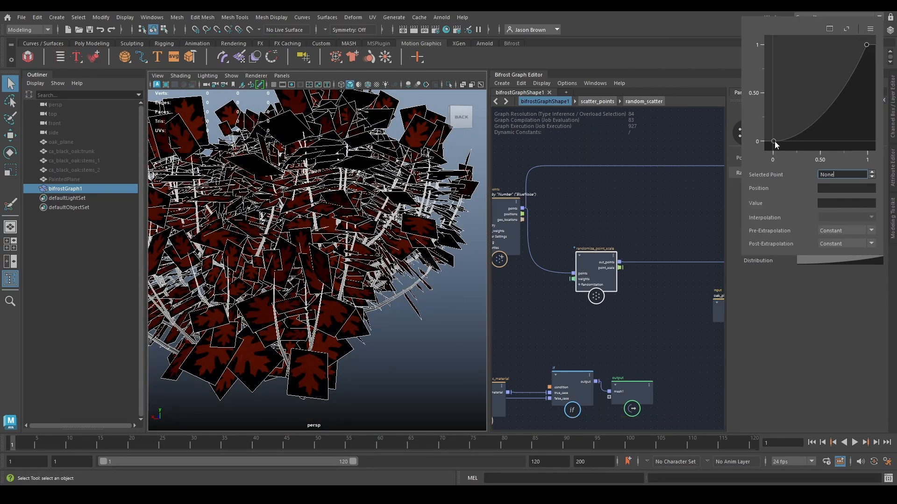
pyautogui.moveTo(773, 143); pyautogui.dragTo(845, 145)
pyautogui.hotkey('ctrl', 'z')
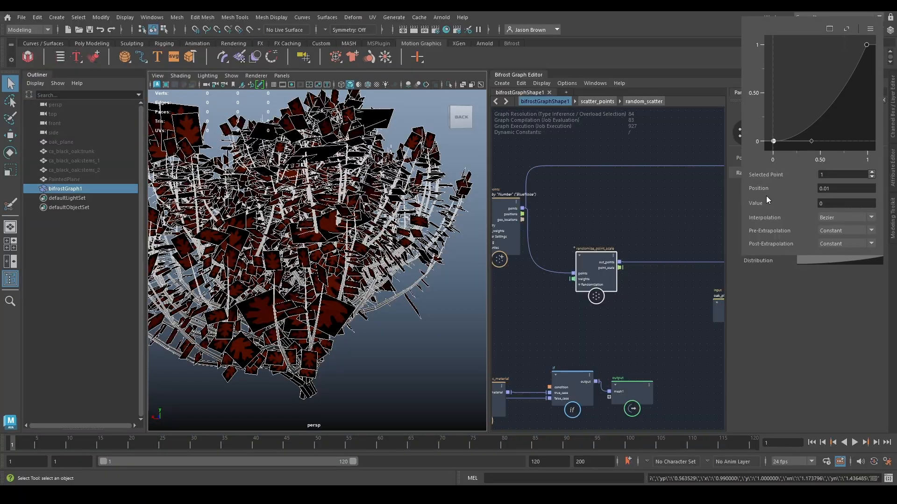
pyautogui.keyDown('alt'); pyautogui.moveTo(341, 262); pyautogui.dragTo(348, 351); pyautogui.keyUp('alt')
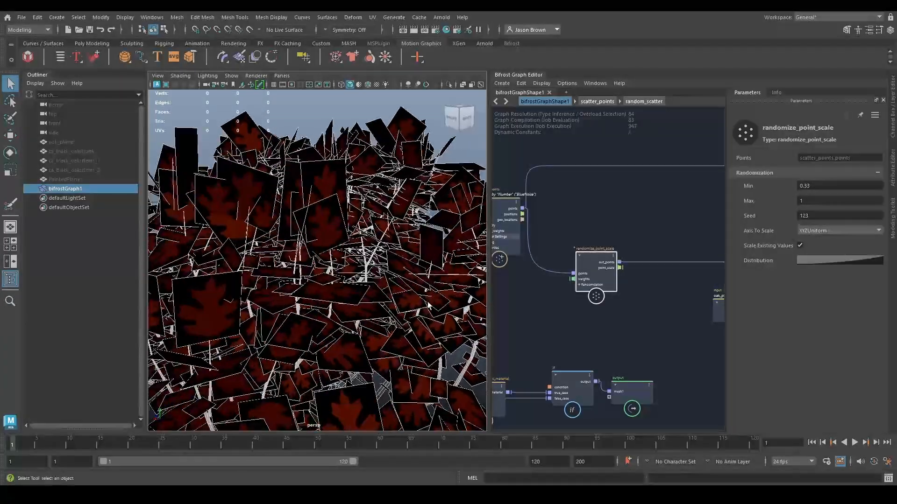
pyautogui.click(845, 259)
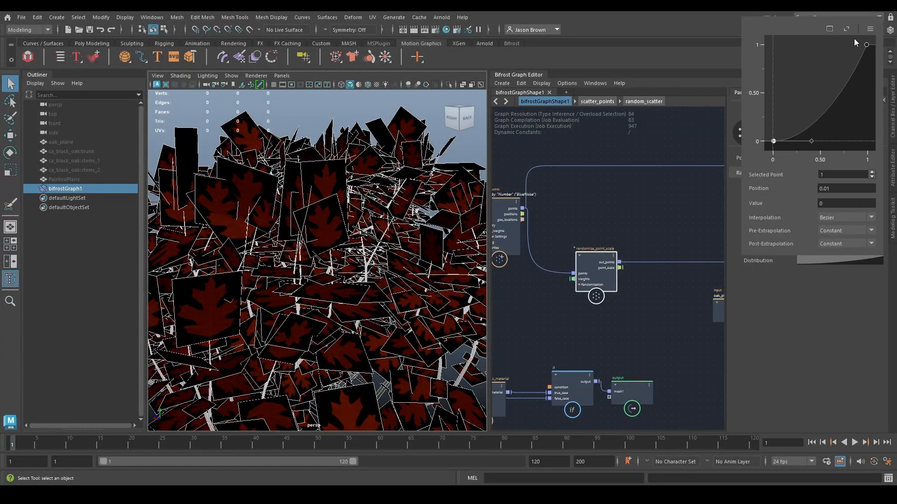
pyautogui.click(866, 45)
pyautogui.moveTo(866, 44); pyautogui.dragTo(789, 47)
pyautogui.click(588, 213)
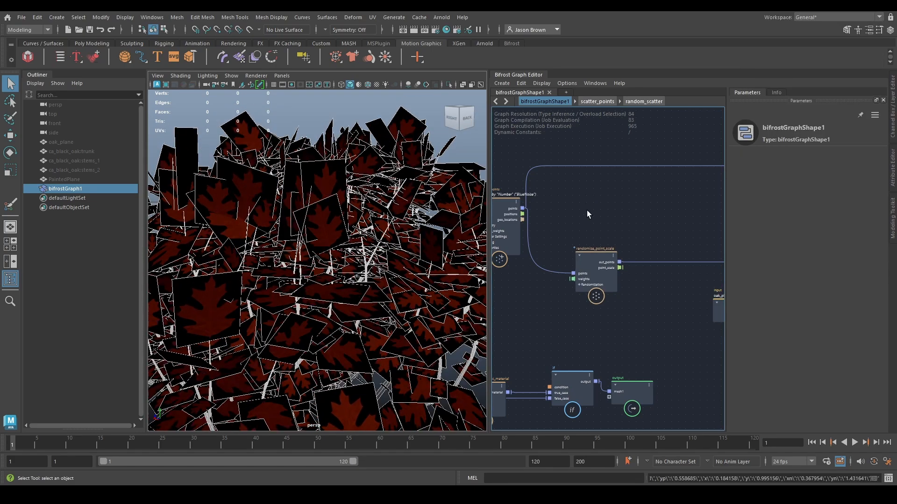
# Reshape randomize_point_scale's Distribution curve by its point tangents into an upward bow that rises steeply and flattens at 1.
pyautogui.click(596, 271)
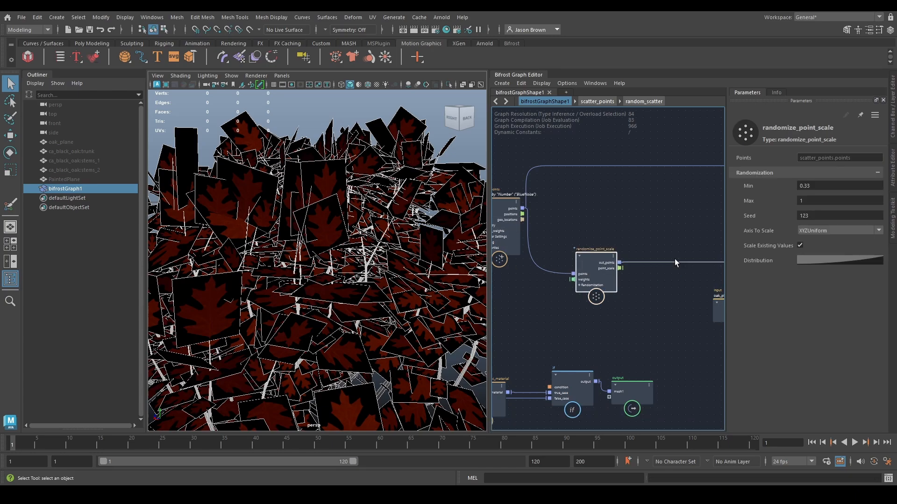
pyautogui.click(836, 263)
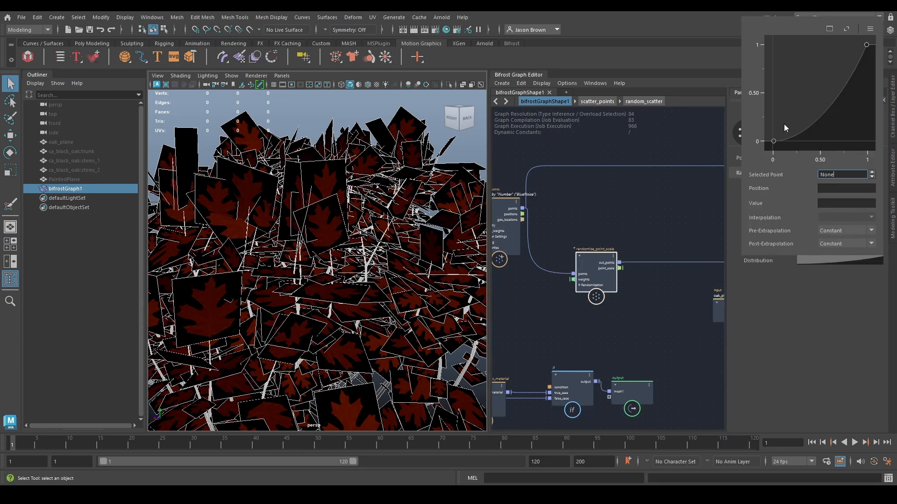
pyautogui.moveTo(783, 123); pyautogui.dragTo(769, 148)
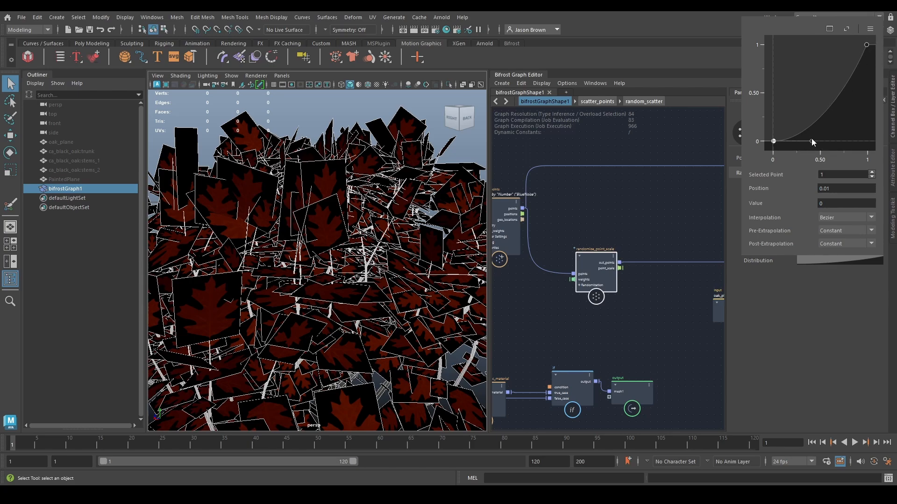
pyautogui.moveTo(802, 147); pyautogui.dragTo(774, 93)
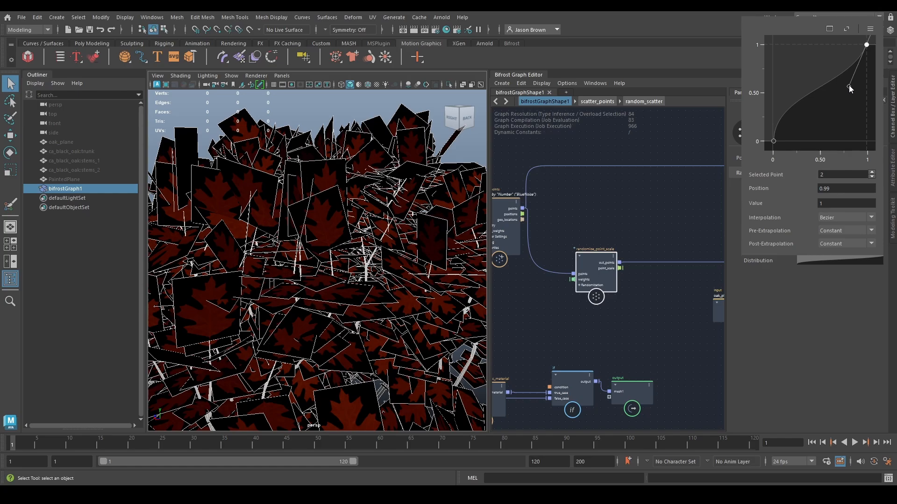
pyautogui.moveTo(848, 86); pyautogui.dragTo(828, 46)
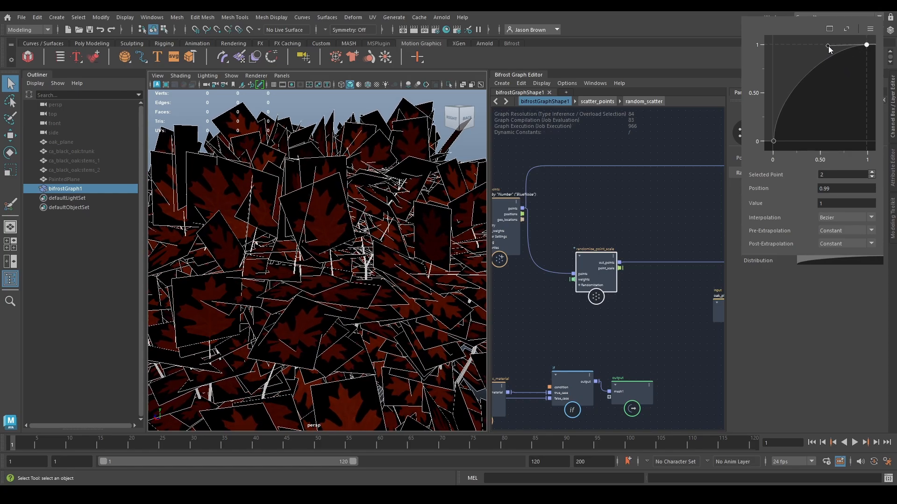
pyautogui.keyDown('alt'); pyautogui.moveTo(405, 239); pyautogui.dragTo(411, 276); pyautogui.keyUp('alt')
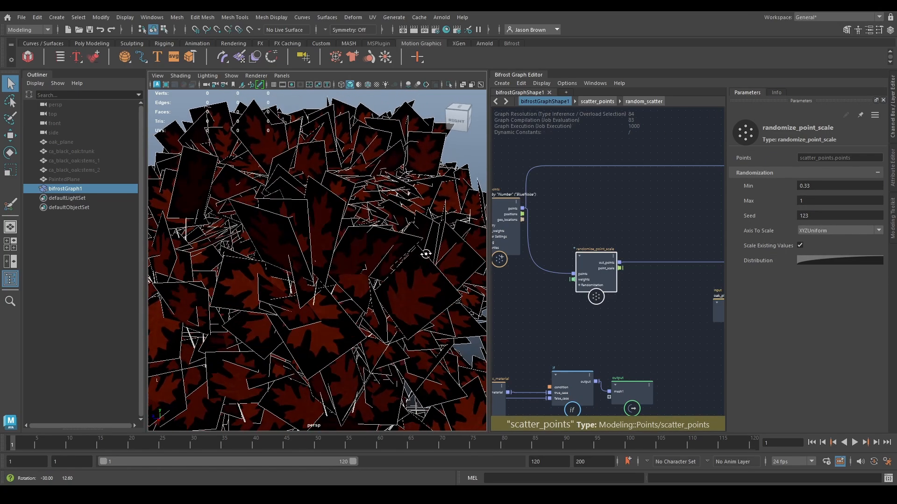
# Try inverted scale limits on randomize_point_scale, with Min at 1 and Max at 0.33.
pyautogui.keyDown('alt'); pyautogui.moveTo(411, 275); pyautogui.dragTo(373, 263, button='right'); pyautogui.keyUp('alt')
pyautogui.keyDown('alt'); pyautogui.moveTo(374, 263); pyautogui.dragTo(322, 219); pyautogui.keyUp('alt')
pyautogui.keyDown('alt'); pyautogui.moveTo(322, 219); pyautogui.dragTo(327, 159, button='middle'); pyautogui.keyUp('alt')
pyautogui.keyDown('alt'); pyautogui.moveTo(327, 159); pyautogui.dragTo(336, 205); pyautogui.keyUp('alt')
pyautogui.moveTo(626, 297); pyautogui.dragTo(582, 301, button='middle')
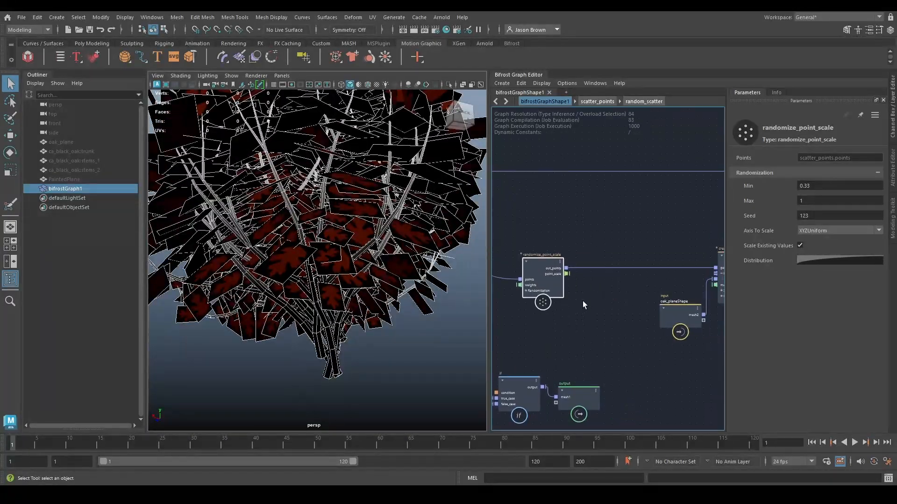
pyautogui.click(826, 186)
pyautogui.write('1')
pyautogui.press('Tab')
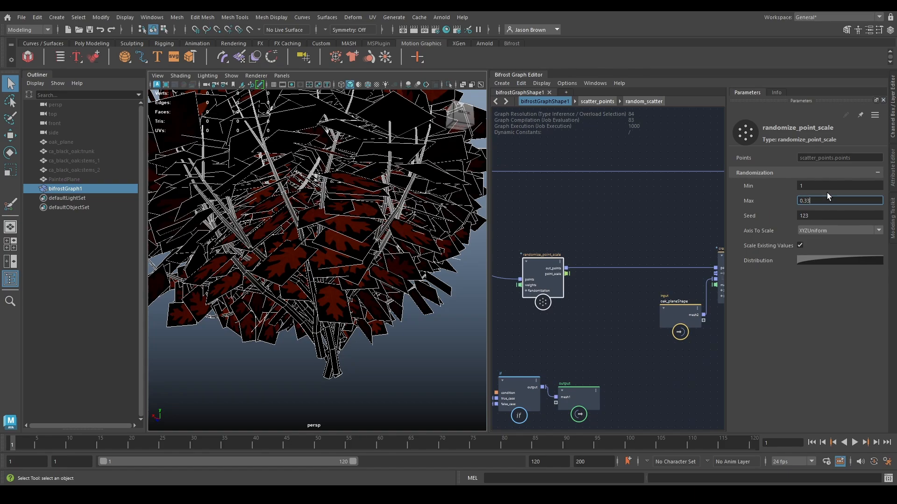
pyautogui.press('Return')
pyautogui.keyDown('alt'); pyautogui.moveTo(274, 274); pyautogui.dragTo(304, 291); pyautogui.keyUp('alt')
pyautogui.keyDown('alt'); pyautogui.moveTo(304, 290); pyautogui.dragTo(305, 338, button='middle'); pyautogui.keyUp('alt')
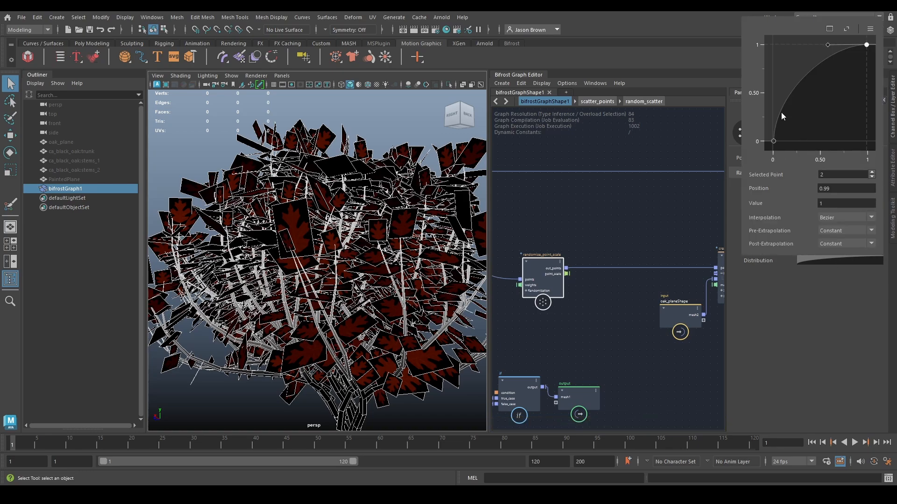
# Undo the Max change on randomize_point_scale and set Min to 0.33.
pyautogui.click(612, 250)
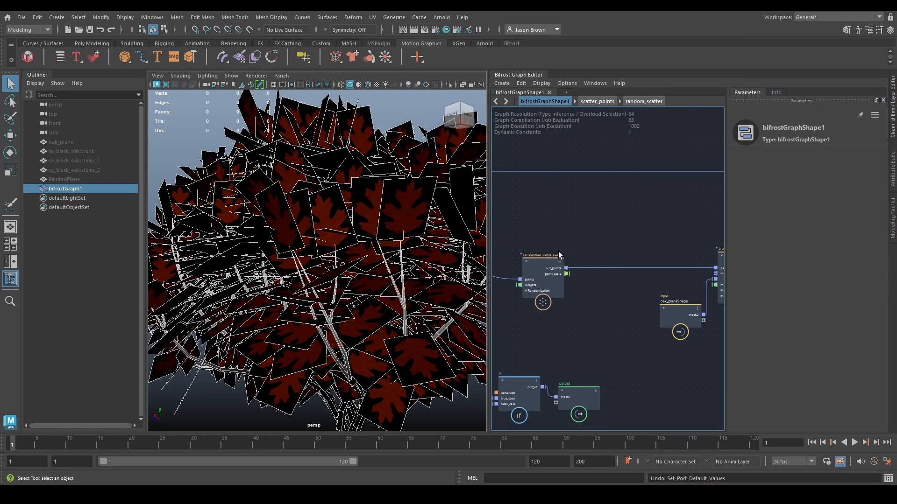
pyautogui.click(557, 261)
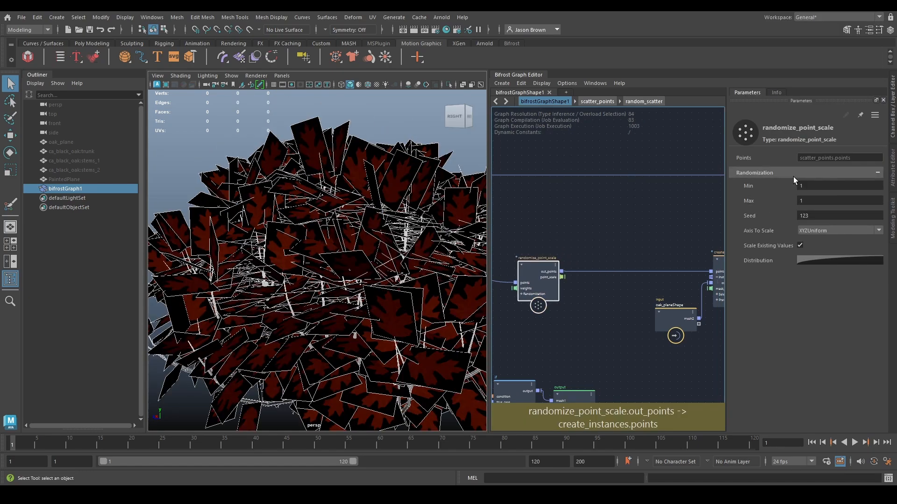
pyautogui.click(839, 189)
pyautogui.write('0.33')
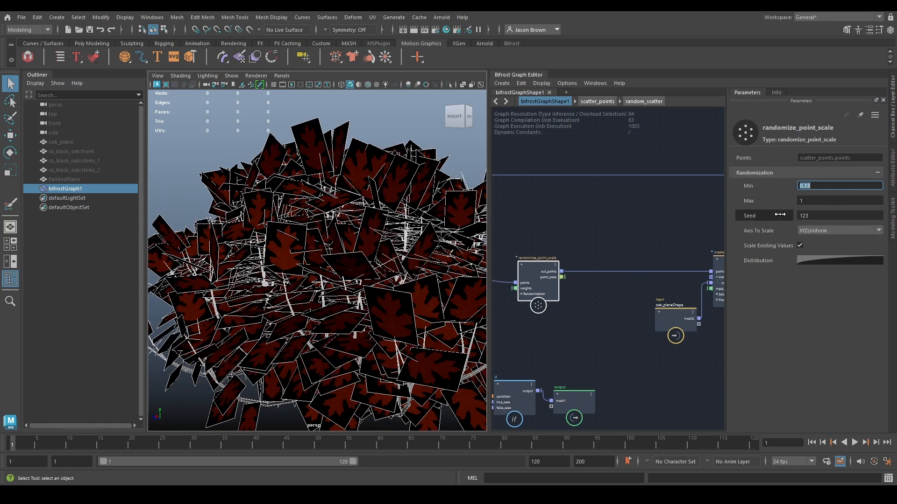
# Reduce randomize_point_scale's Min and Max together to 0.2637 and 0.799, and set the Seed to 254.
pyautogui.click(751, 185)
pyautogui.keyDown('ctrl'); pyautogui.click(753, 204); pyautogui.keyUp('ctrl')
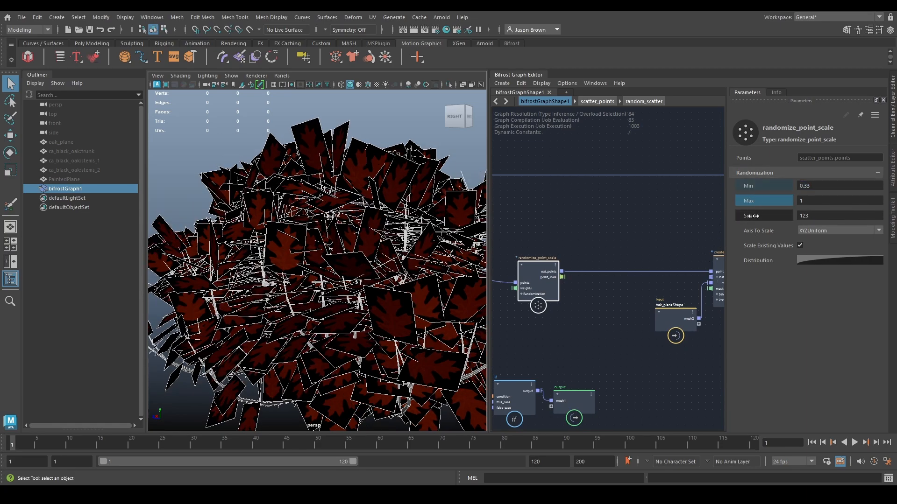
pyautogui.moveTo(753, 204); pyautogui.dragTo(741, 200)
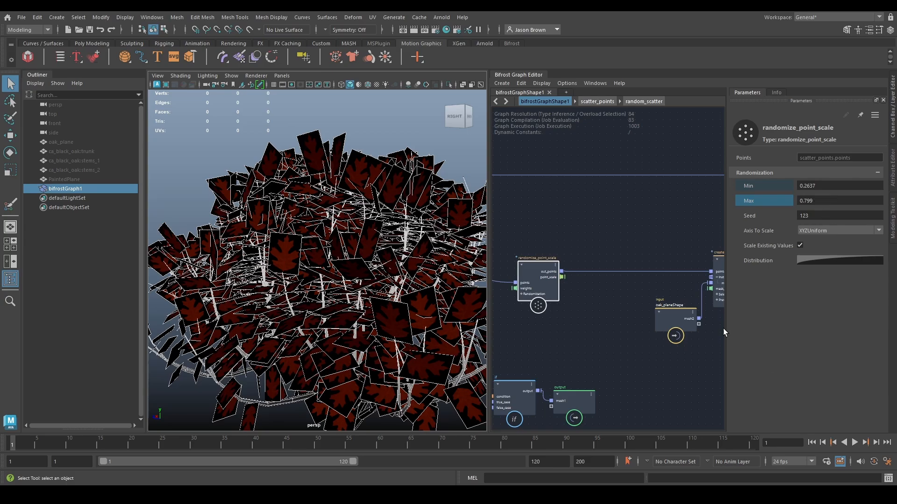
pyautogui.moveTo(821, 216); pyautogui.dragTo(867, 210)
pyautogui.keyDown('alt'); pyautogui.moveTo(236, 280); pyautogui.dragTo(381, 287); pyautogui.keyUp('alt')
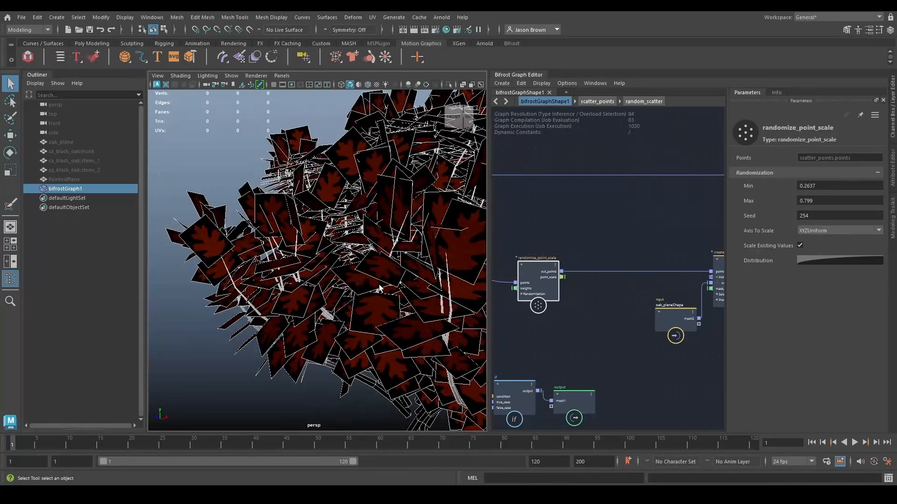
# Set randomize_point_scale's Max to 1 and Min to 0.5.
pyautogui.click(821, 189)
pyautogui.press('Tab')
pyautogui.write('1')
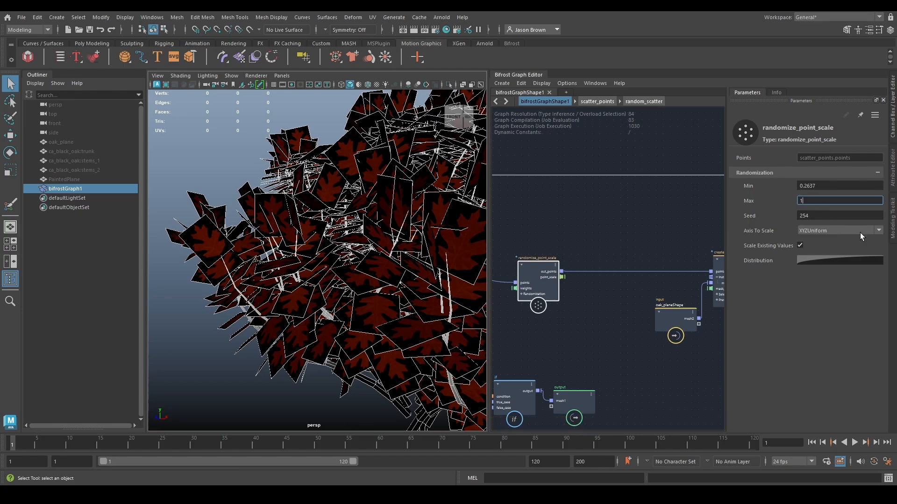
pyautogui.hotkey('shift', 'Tab')
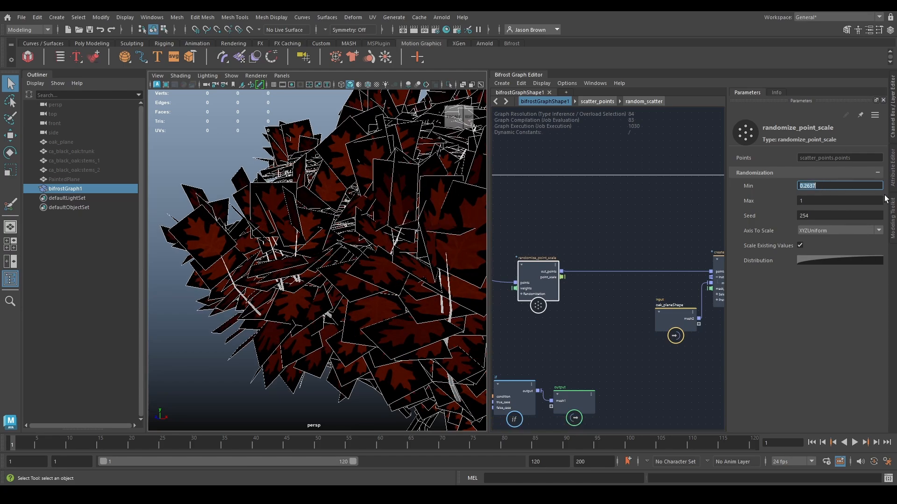
pyautogui.press('Return')
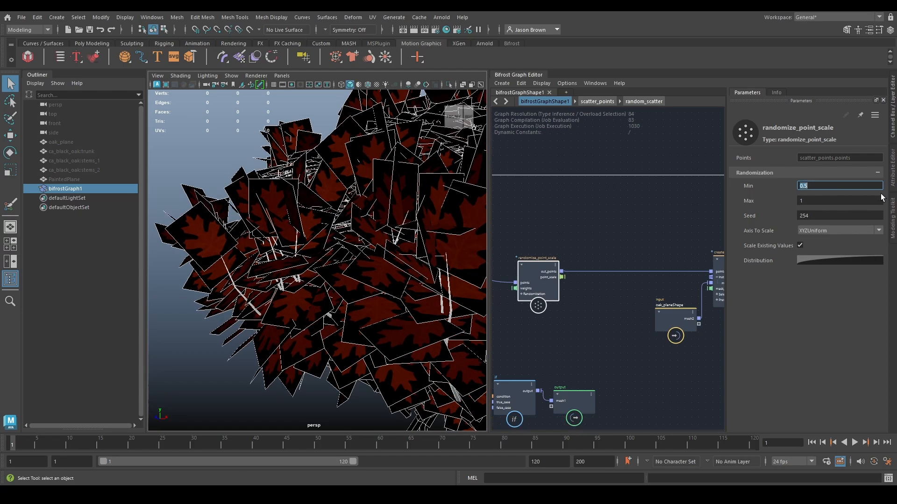
# Check the leaf sizes around the tree and set randomize_point_scale's Min to 0.25.
pyautogui.keyDown('alt'); pyautogui.moveTo(304, 281); pyautogui.dragTo(414, 305); pyautogui.keyUp('alt')
pyautogui.keyDown('alt'); pyautogui.moveTo(415, 305); pyautogui.dragTo(256, 271, button='right'); pyautogui.keyUp('alt')
pyautogui.keyDown('alt'); pyautogui.moveTo(256, 271); pyautogui.dragTo(318, 273); pyautogui.keyUp('alt')
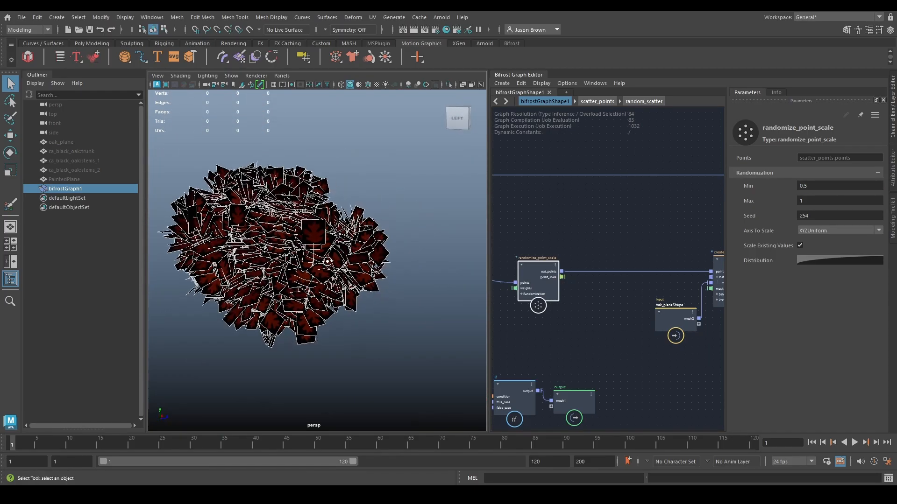
pyautogui.keyDown('alt'); pyautogui.moveTo(318, 272); pyautogui.dragTo(376, 269, button='middle'); pyautogui.keyUp('alt')
pyautogui.keyDown('alt'); pyautogui.moveTo(376, 268); pyautogui.dragTo(452, 294, button='right'); pyautogui.keyUp('alt')
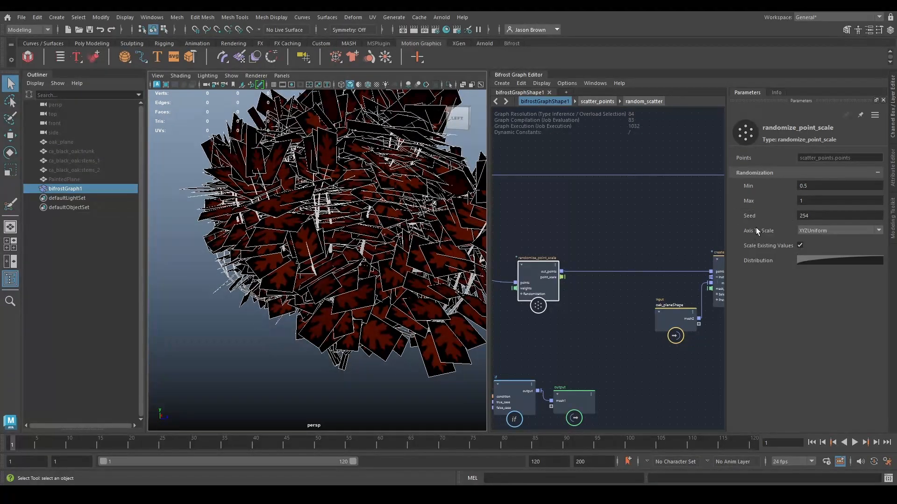
pyautogui.click(815, 185)
pyautogui.write('0.25')
pyautogui.press('Tab')
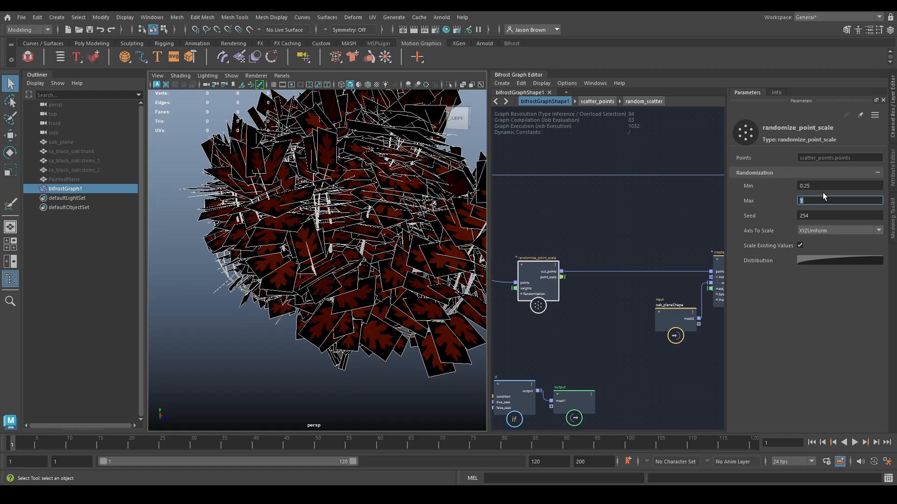
# Set randomize_point_scale's Max to 0.5 and check the resulting leaf sizes on the tree.
pyautogui.write('0.5')
pyautogui.press('Return')
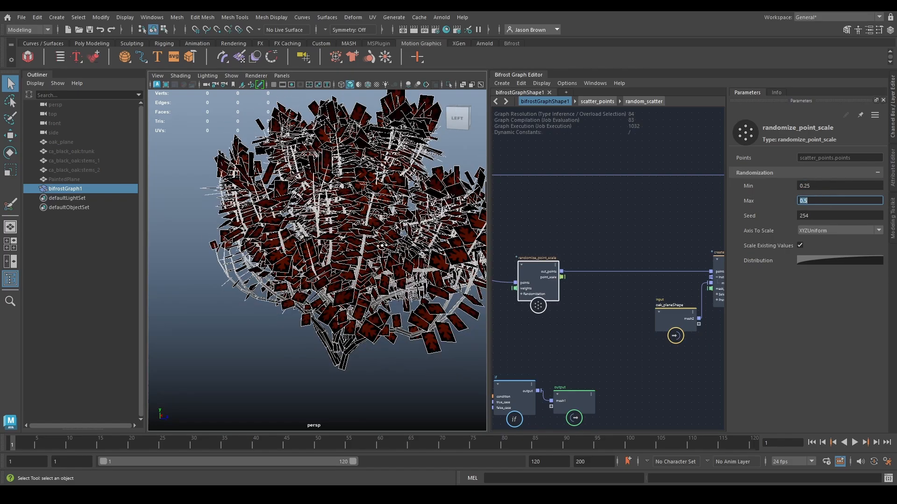
pyautogui.keyDown('alt'); pyautogui.moveTo(377, 243); pyautogui.dragTo(341, 264); pyautogui.keyUp('alt')
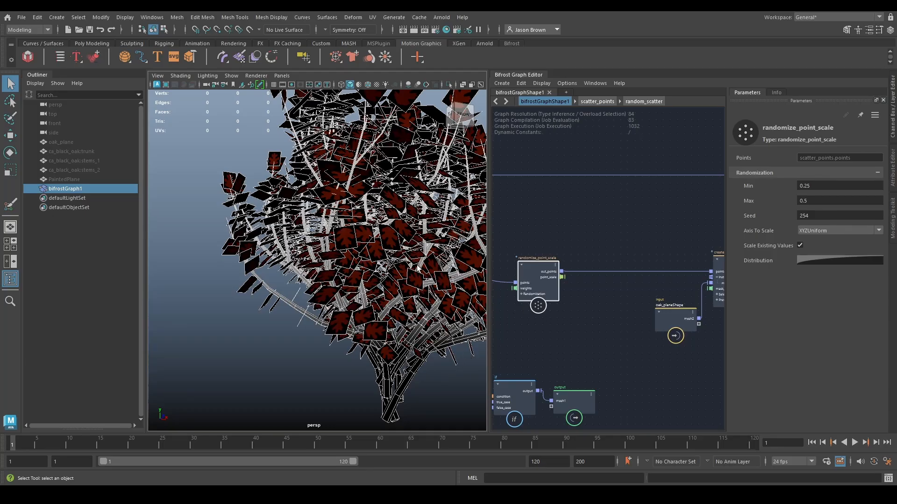
pyautogui.keyDown('alt'); pyautogui.moveTo(326, 316); pyautogui.dragTo(439, 327); pyautogui.keyUp('alt')
pyautogui.keyDown('alt'); pyautogui.moveTo(547, 340); pyautogui.dragTo(707, 332, button='middle'); pyautogui.keyUp('alt')
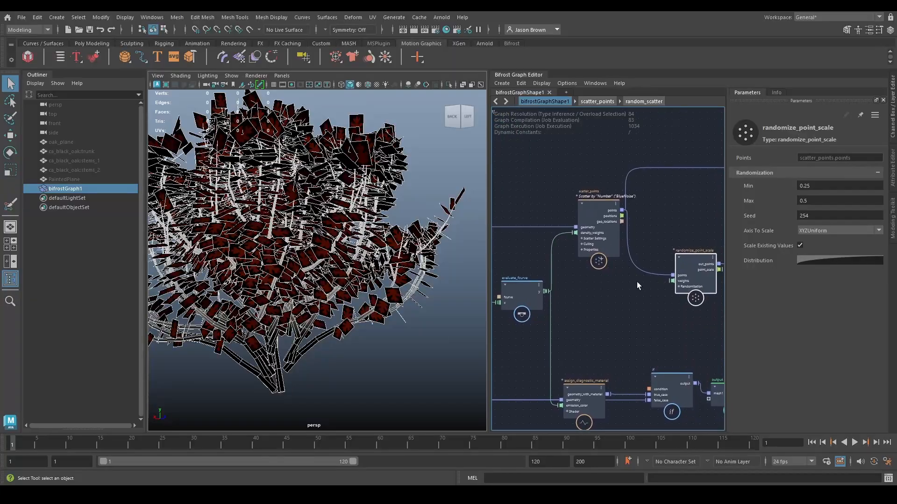
pyautogui.keyDown('alt'); pyautogui.moveTo(630, 301); pyautogui.dragTo(530, 311, button='middle'); pyautogui.keyUp('alt')
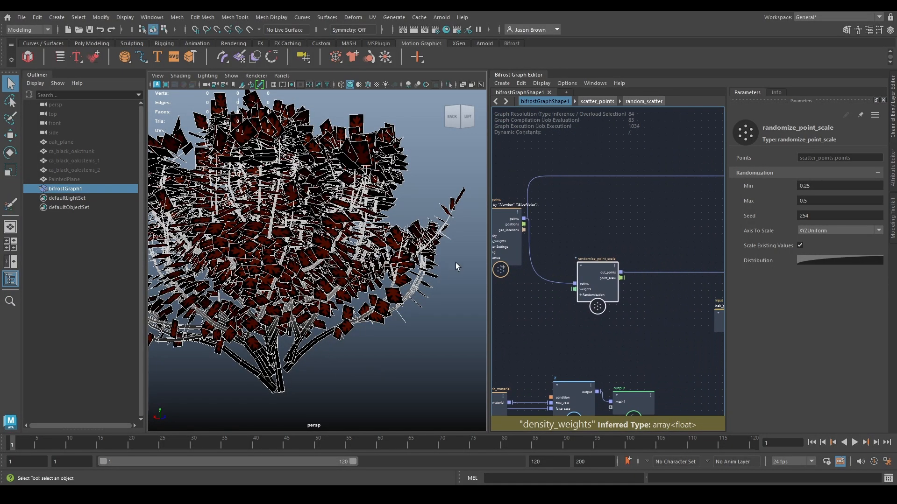
# Examine the scattered leaves around the trunk and branches, with the tree's wireframe highlight cleared.
pyautogui.keyDown('alt'); pyautogui.moveTo(455, 262); pyautogui.dragTo(469, 313); pyautogui.keyUp('alt')
pyautogui.moveTo(302, 318)
pyautogui.keyDown('alt'); pyautogui.mouseDown(button='right')
pyautogui.moveTo(351, 329)
pyautogui.moveTo(299, 330)
pyautogui.mouseUp(button='right'); pyautogui.keyUp('alt')
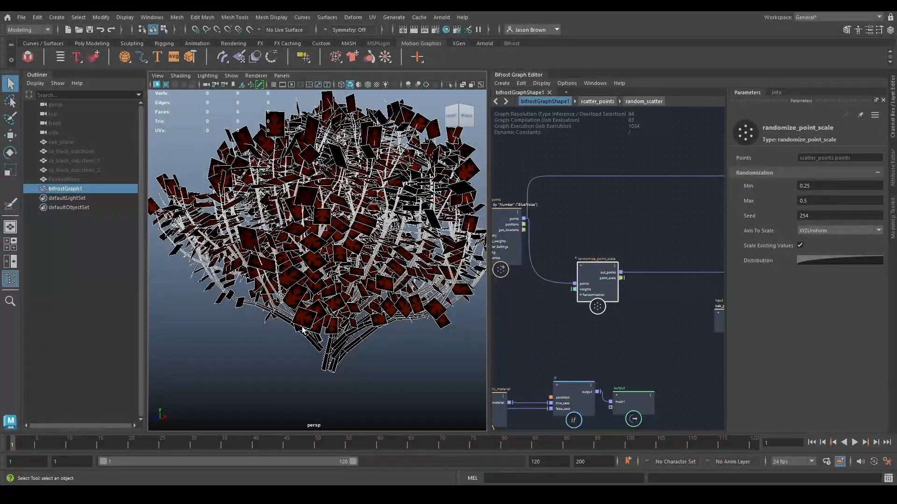
pyautogui.click(416, 353)
pyautogui.keyDown('alt'); pyautogui.moveTo(262, 348); pyautogui.dragTo(306, 337); pyautogui.keyUp('alt')
pyautogui.keyDown('alt'); pyautogui.moveTo(255, 334); pyautogui.dragTo(295, 315, button='middle'); pyautogui.keyUp('alt')
pyautogui.keyDown('alt'); pyautogui.moveTo(295, 315); pyautogui.dragTo(362, 326, button='right'); pyautogui.keyUp('alt')
pyautogui.keyDown('alt'); pyautogui.moveTo(259, 318); pyautogui.dragTo(279, 273); pyautogui.keyUp('alt')
pyautogui.moveTo(211, 247)
pyautogui.keyDown('alt'); pyautogui.mouseDown()
pyautogui.moveTo(274, 234)
pyautogui.moveTo(213, 242)
pyautogui.mouseUp(); pyautogui.keyUp('alt')
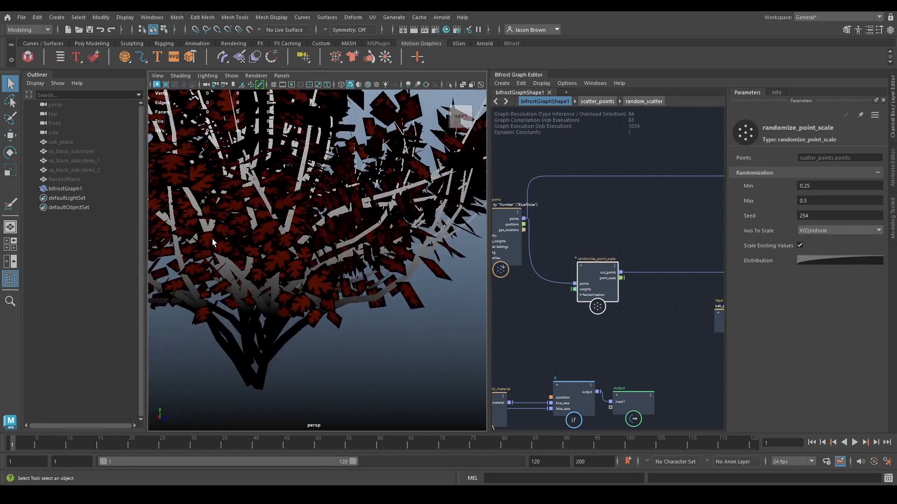
# Turn off Set Orientations From Geometry on the scatter_points node and inspect how the leaves are oriented around the tree.
pyautogui.moveTo(540, 323); pyautogui.dragTo(594, 276, button='middle')
pyautogui.click(577, 215)
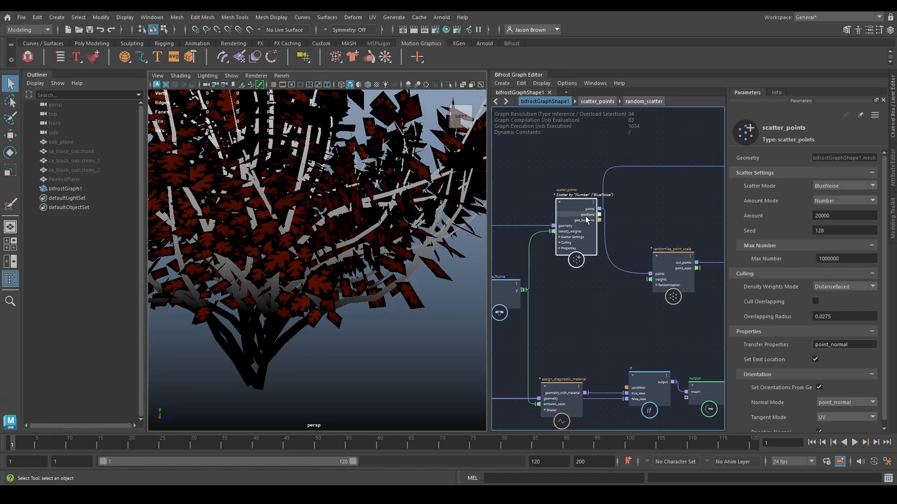
pyautogui.scroll(-1, 772, 343)
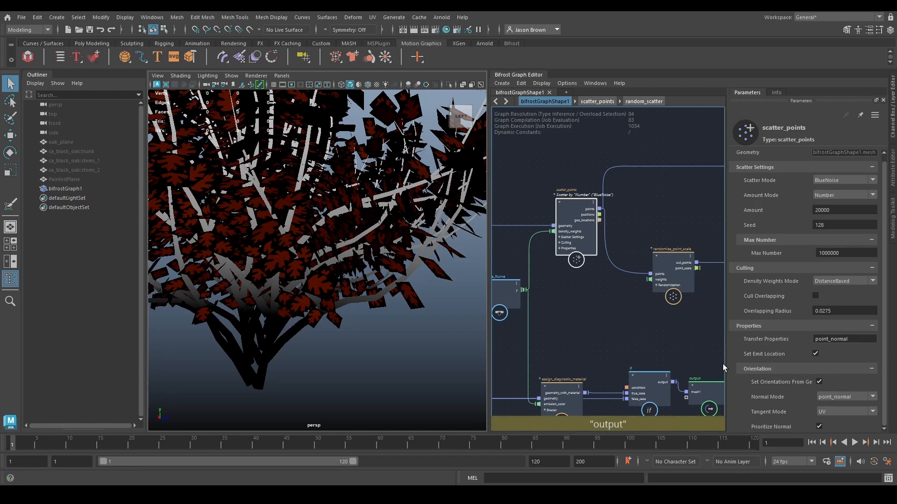
pyautogui.moveTo(724, 368); pyautogui.dragTo(683, 365)
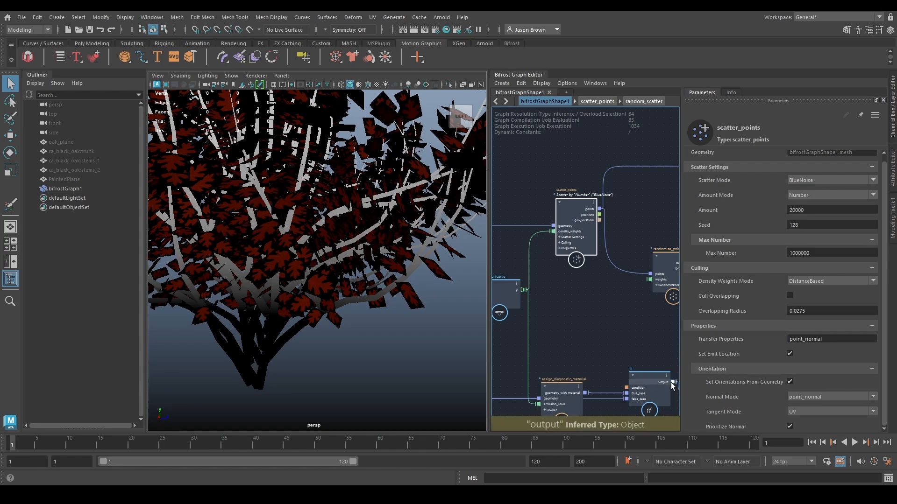
pyautogui.click(789, 382)
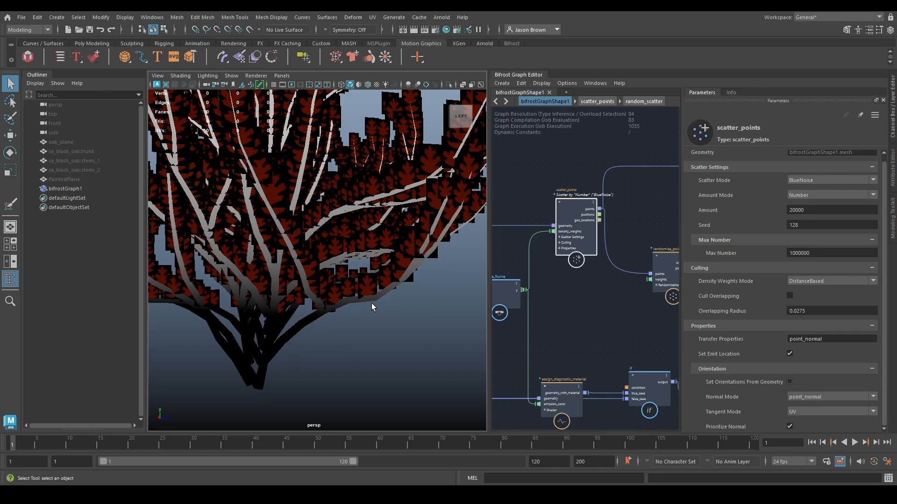
pyautogui.keyDown('alt'); pyautogui.moveTo(343, 302); pyautogui.dragTo(226, 339); pyautogui.keyUp('alt')
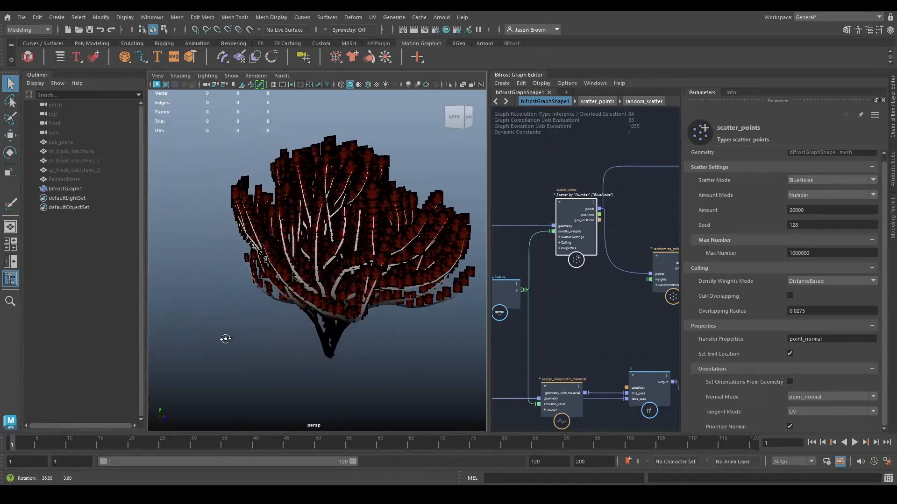
pyautogui.keyDown('alt'); pyautogui.moveTo(227, 338); pyautogui.dragTo(234, 318, button='middle'); pyautogui.keyUp('alt')
pyautogui.keyDown('alt'); pyautogui.moveTo(234, 317); pyautogui.dragTo(328, 321, button='right'); pyautogui.keyUp('alt')
pyautogui.keyDown('alt'); pyautogui.moveTo(329, 321); pyautogui.dragTo(367, 340); pyautogui.keyUp('alt')
pyautogui.moveTo(367, 340)
pyautogui.keyDown('alt'); pyautogui.mouseDown(button='middle')
pyautogui.moveTo(344, 338)
pyautogui.moveTo(363, 348)
pyautogui.mouseUp(button='middle'); pyautogui.keyUp('alt')
# Unhide the oak_plane mesh and compare its orientation with the scattered leaf instances.
pyautogui.click(60, 142)
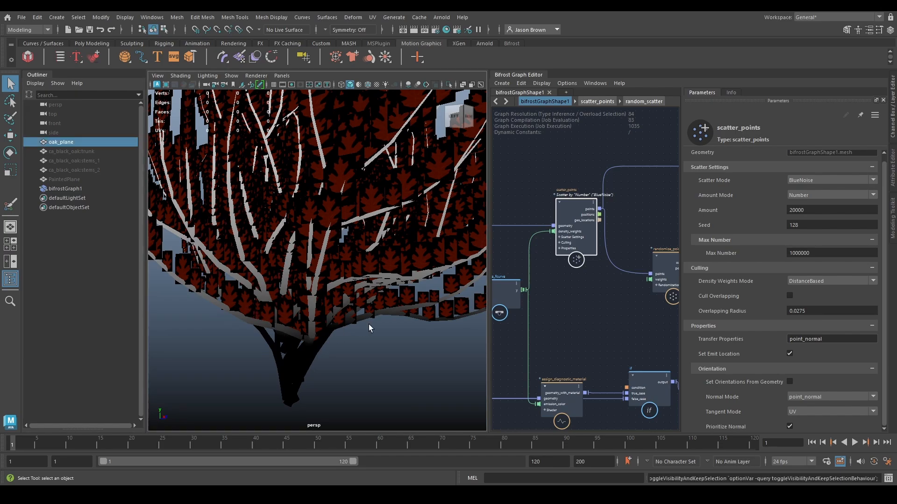
pyautogui.moveTo(370, 326)
pyautogui.keyDown('alt'); pyautogui.mouseDown()
pyautogui.moveTo(331, 355)
pyautogui.moveTo(355, 327)
pyautogui.mouseUp(); pyautogui.keyUp('alt')
pyautogui.keyDown('alt'); pyautogui.moveTo(355, 327); pyautogui.dragTo(362, 102, button='middle'); pyautogui.keyUp('alt')
pyautogui.keyDown('alt'); pyautogui.moveTo(362, 103); pyautogui.dragTo(373, 159, button='right'); pyautogui.keyUp('alt')
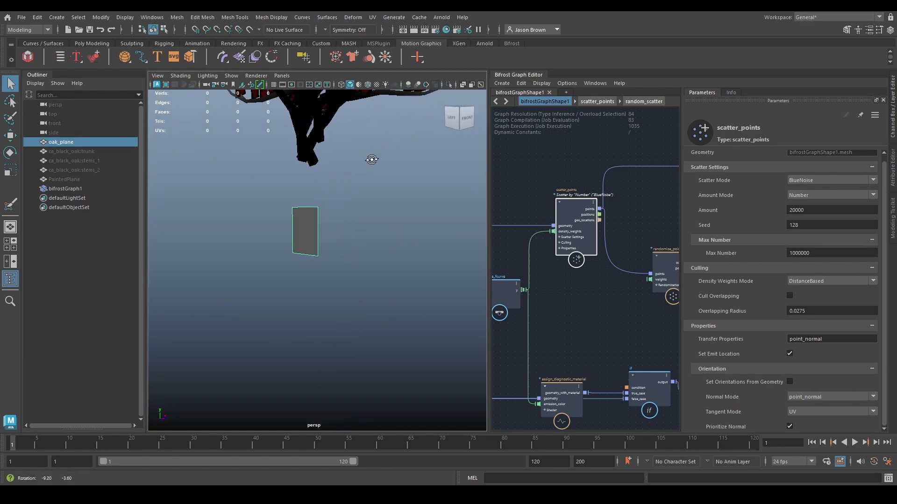
pyautogui.keyDown('alt'); pyautogui.moveTo(373, 158); pyautogui.dragTo(300, 220); pyautogui.keyUp('alt')
pyautogui.keyDown('alt'); pyautogui.moveTo(163, 266); pyautogui.dragTo(273, 282, button='middle'); pyautogui.keyUp('alt')
pyautogui.keyDown('alt'); pyautogui.moveTo(273, 282); pyautogui.dragTo(455, 279); pyautogui.keyUp('alt')
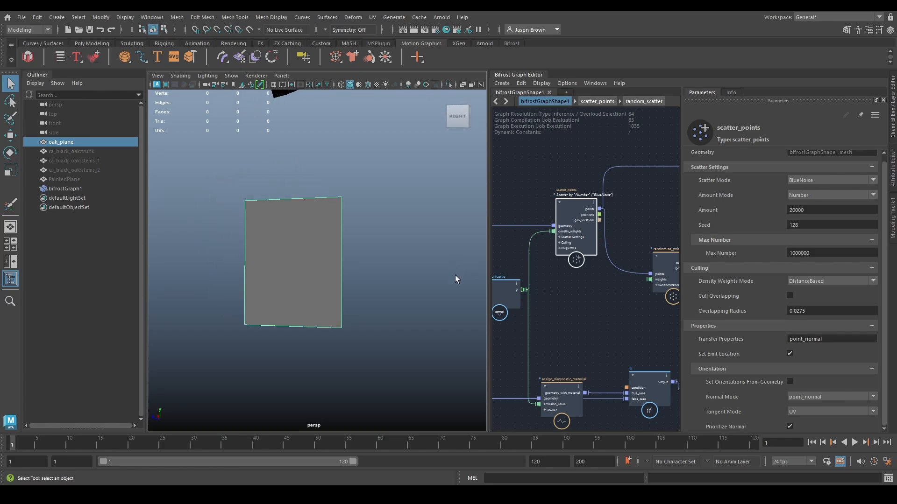
pyautogui.keyDown('alt'); pyautogui.moveTo(392, 327); pyautogui.dragTo(234, 220, button='right'); pyautogui.keyUp('alt')
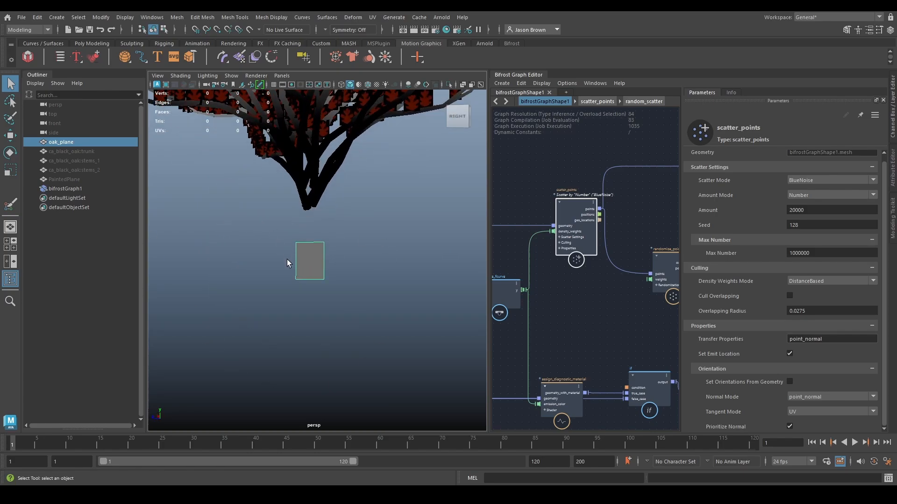
pyautogui.keyDown('alt'); pyautogui.moveTo(369, 159); pyautogui.dragTo(329, 383, button='middle'); pyautogui.keyUp('alt')
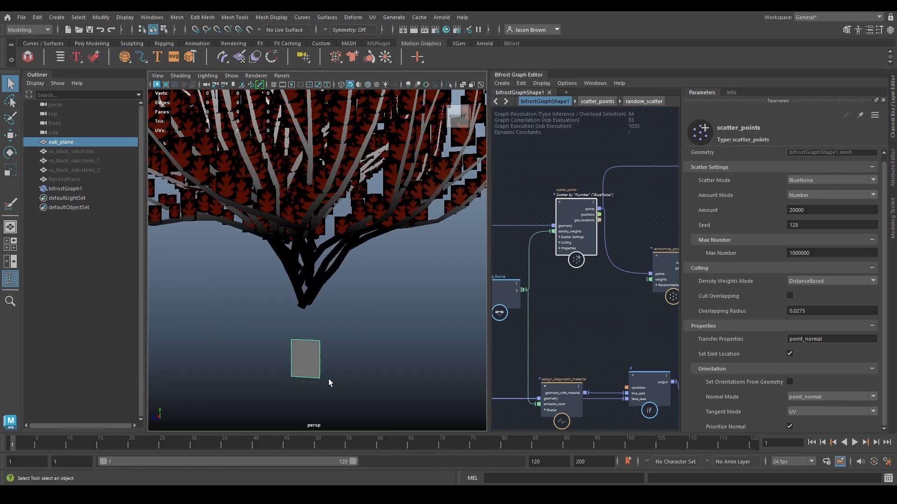
pyautogui.keyDown('alt'); pyautogui.moveTo(408, 248); pyautogui.dragTo(385, 252); pyautogui.keyUp('alt')
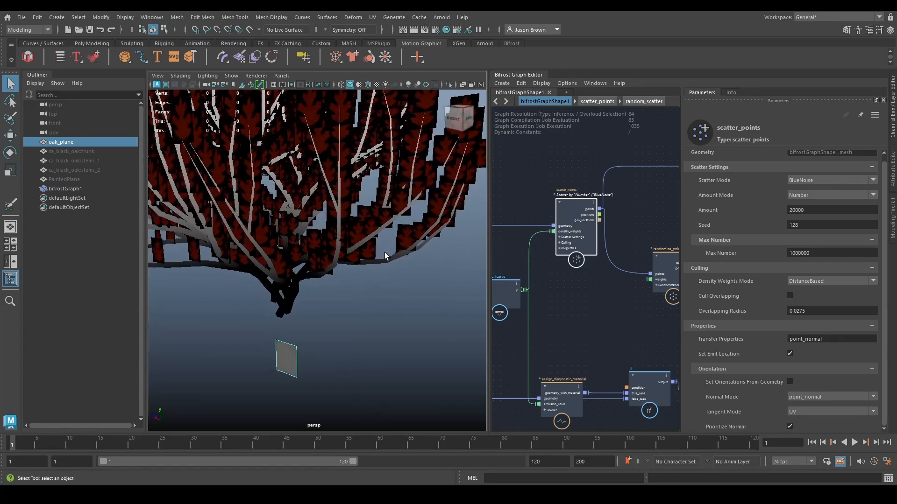
# Turn on Set Orientations From Geometry for scatter_points and inspect the leaf directions around the tree.
pyautogui.click(789, 382)
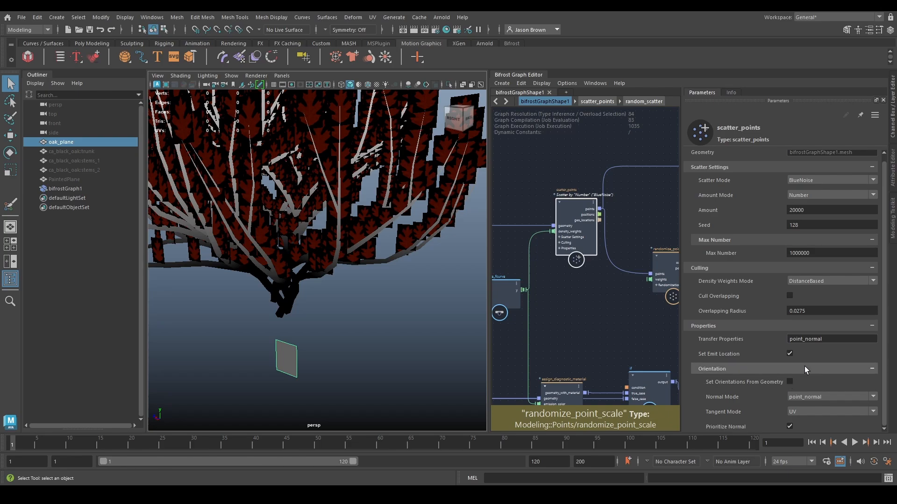
pyautogui.keyDown('alt'); pyautogui.moveTo(343, 232); pyautogui.dragTo(349, 312); pyautogui.keyUp('alt')
pyautogui.keyDown('alt'); pyautogui.moveTo(608, 290); pyautogui.dragTo(589, 298, button='middle'); pyautogui.keyUp('alt')
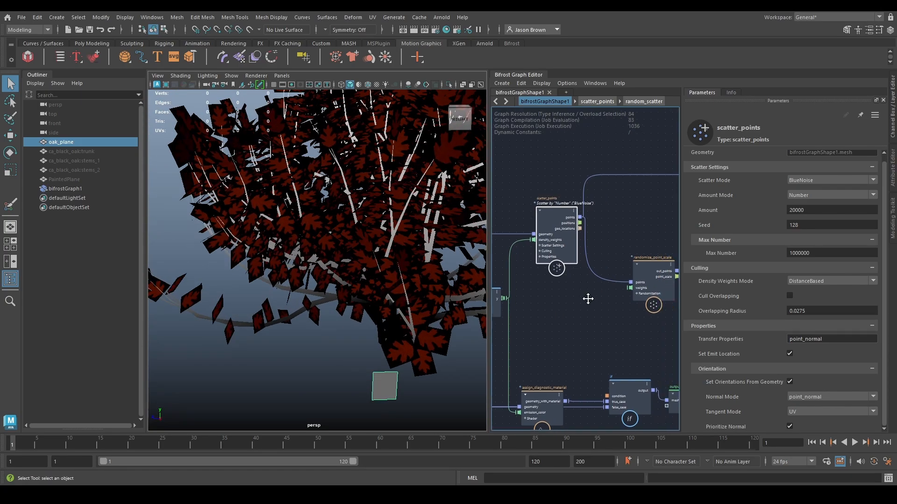
pyautogui.keyDown('alt'); pyautogui.moveTo(276, 296); pyautogui.dragTo(332, 331); pyautogui.keyUp('alt')
pyautogui.keyDown('alt'); pyautogui.moveTo(313, 170); pyautogui.dragTo(295, 293); pyautogui.keyUp('alt')
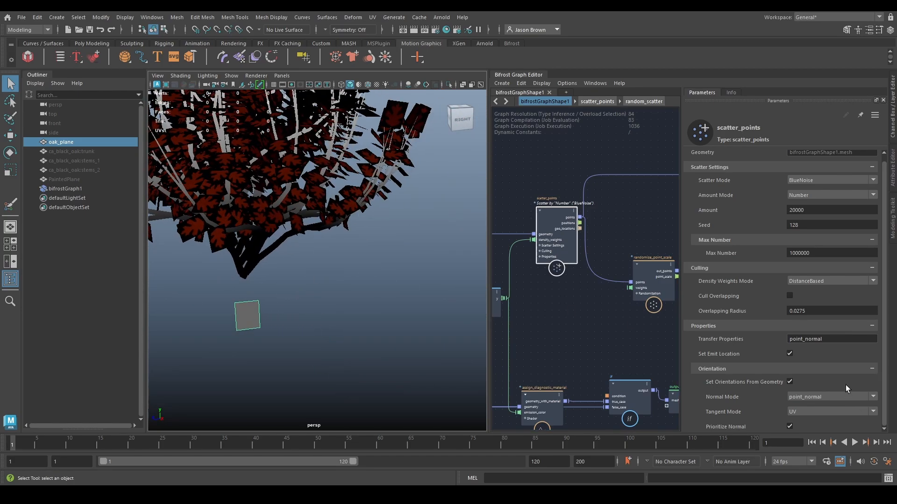
# Try face_vertex_normal as scatter_points' Normal Mode, and return it to point_normal.
pyautogui.click(813, 397)
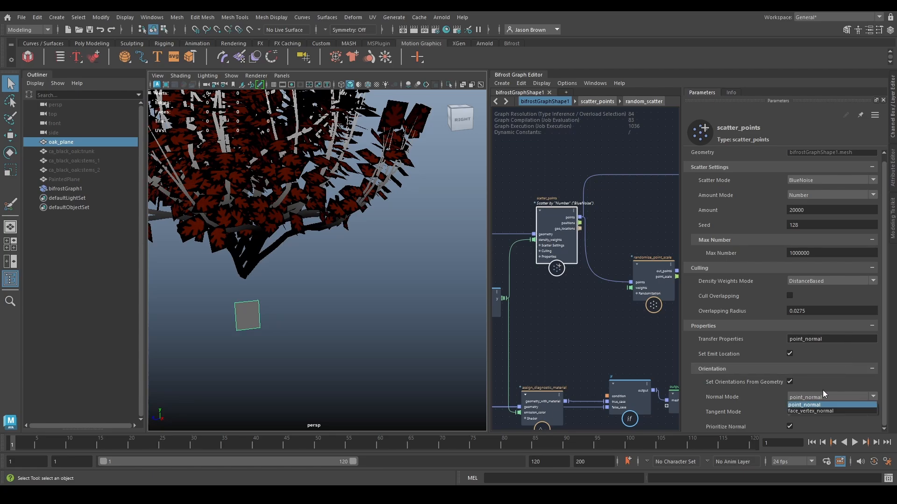
pyautogui.click(822, 404)
pyautogui.click(804, 398)
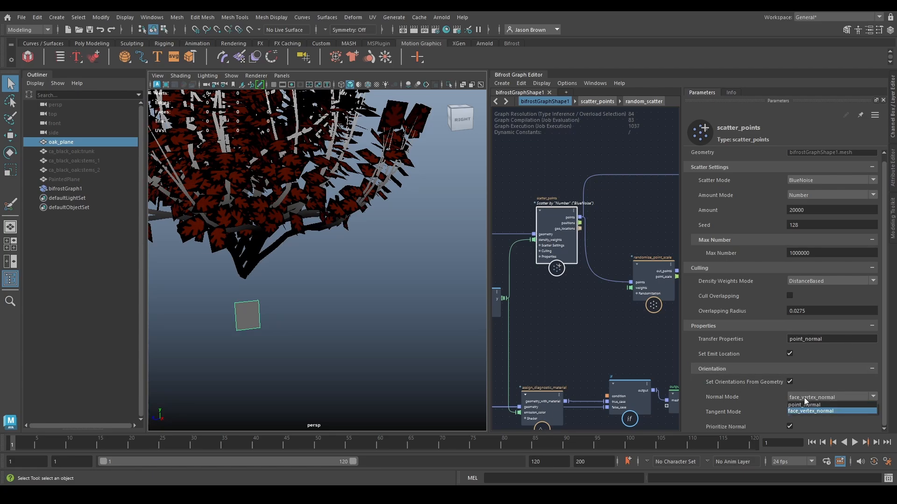
pyautogui.click(808, 409)
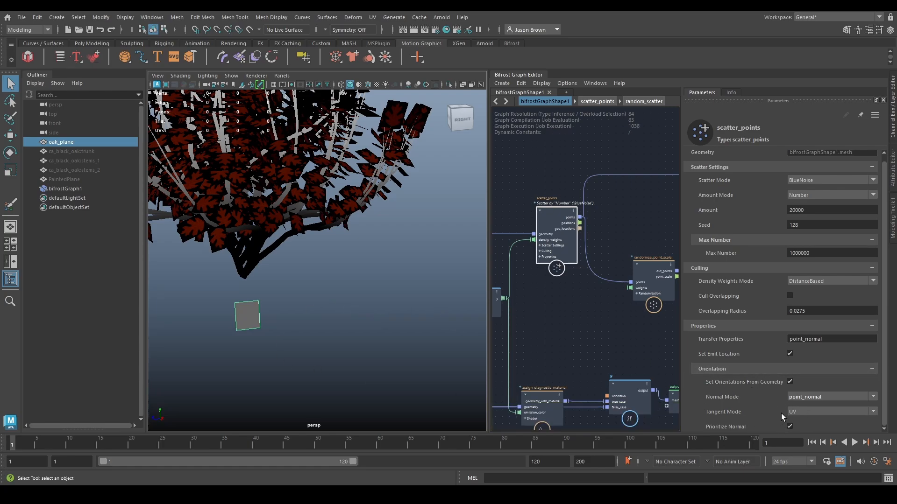
# Set scatter_points' Tangent Mode to Connectivity and inspect the leaf orientation along the branches.
pyautogui.click(802, 413)
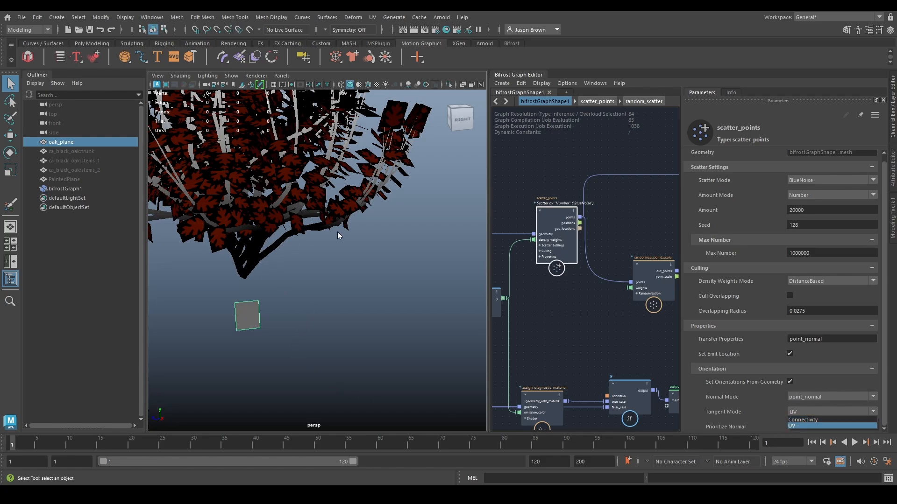
pyautogui.click(825, 420)
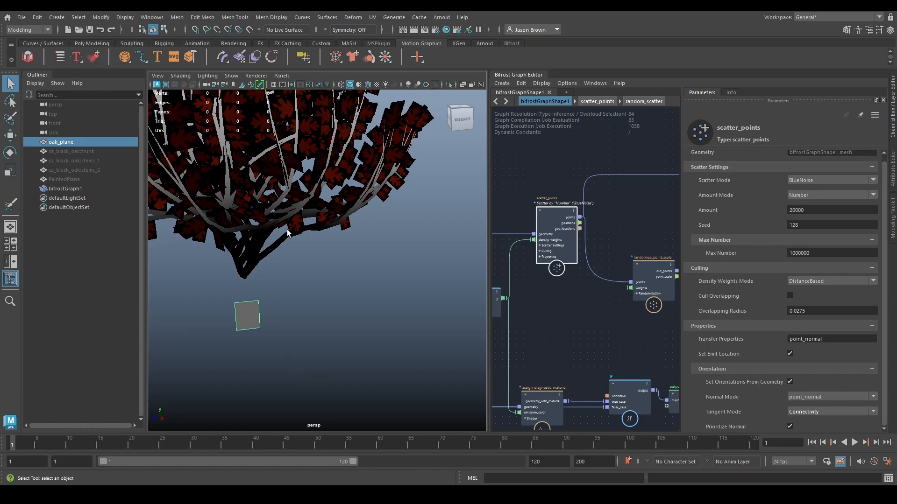
pyautogui.keyDown('alt'); pyautogui.moveTo(317, 277); pyautogui.dragTo(350, 298); pyautogui.keyUp('alt')
pyautogui.keyDown('alt'); pyautogui.moveTo(350, 298); pyautogui.dragTo(298, 282, button='right'); pyautogui.keyUp('alt')
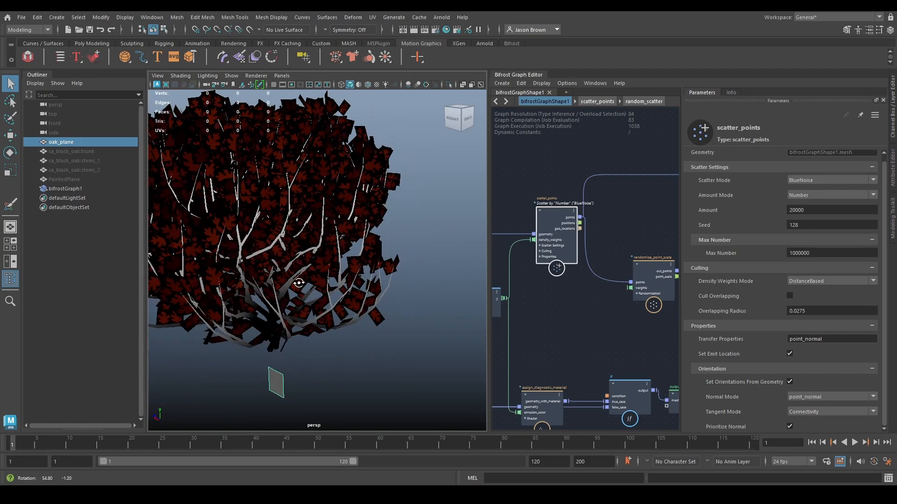
pyautogui.keyDown('alt'); pyautogui.moveTo(355, 282); pyautogui.dragTo(290, 283); pyautogui.keyUp('alt')
pyautogui.keyDown('alt'); pyautogui.moveTo(290, 282); pyautogui.dragTo(370, 289, button='right'); pyautogui.keyUp('alt')
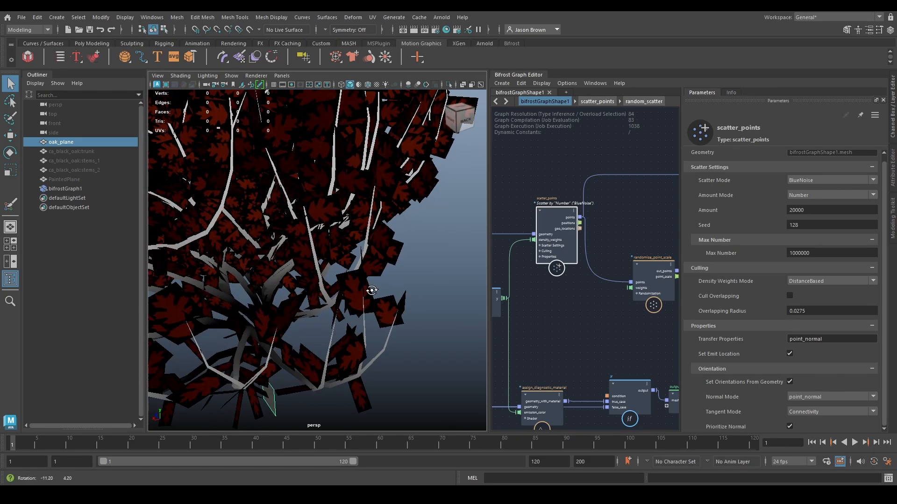
pyautogui.keyDown('alt'); pyautogui.moveTo(370, 289); pyautogui.dragTo(336, 328); pyautogui.keyUp('alt')
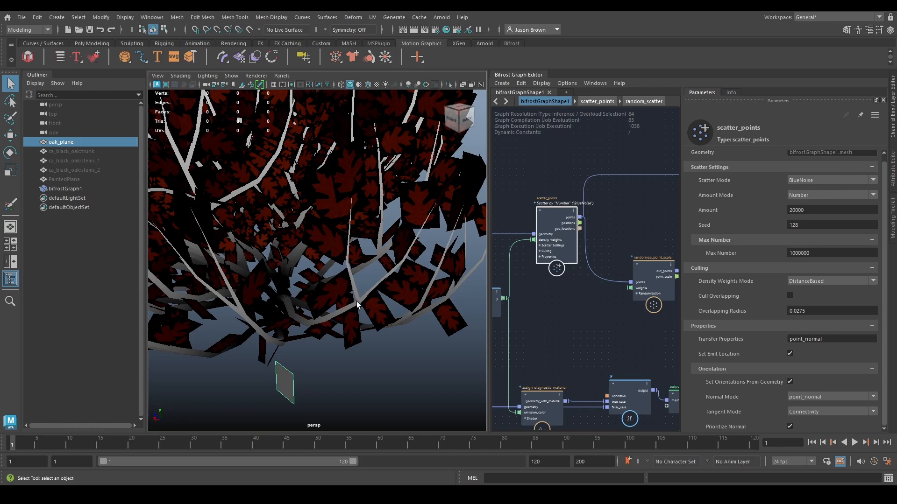
# Set scatter_points' Tangent Mode back to UV and check the leaves around the tree.
pyautogui.click(815, 411)
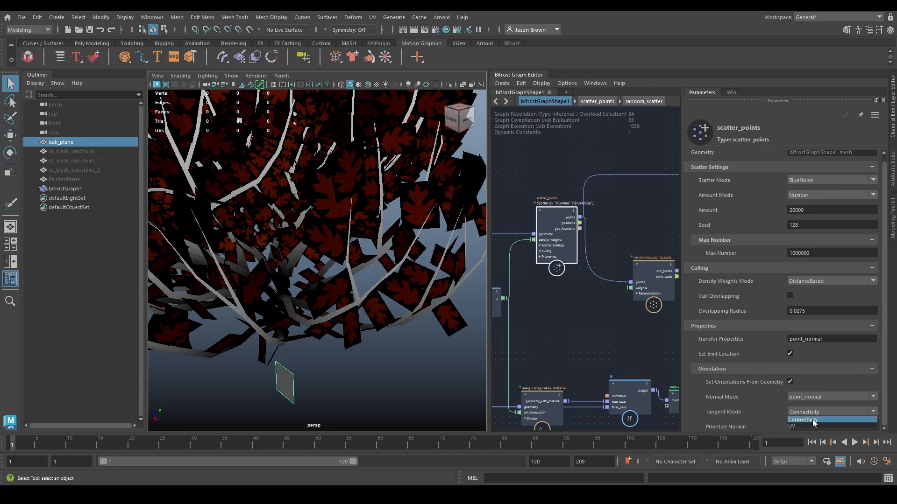
pyautogui.click(811, 428)
pyautogui.keyDown('alt'); pyautogui.moveTo(338, 276); pyautogui.dragTo(261, 272, button='right'); pyautogui.keyUp('alt')
pyautogui.keyDown('alt'); pyautogui.moveTo(256, 270); pyautogui.dragTo(216, 249); pyautogui.keyUp('alt')
pyautogui.keyDown('alt'); pyautogui.moveTo(252, 261); pyautogui.dragTo(327, 268, button='right'); pyautogui.keyUp('alt')
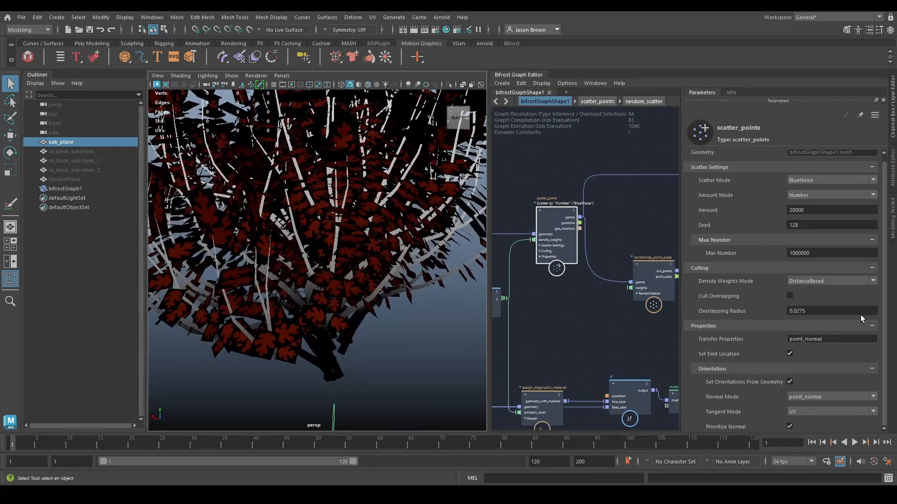
# Toggle Prioritize Normal off and on for scatter_points to compare the leaf orientations, leaving it enabled.
pyautogui.click(790, 426)
pyautogui.click(789, 426)
pyautogui.click(790, 427)
pyautogui.click(789, 426)
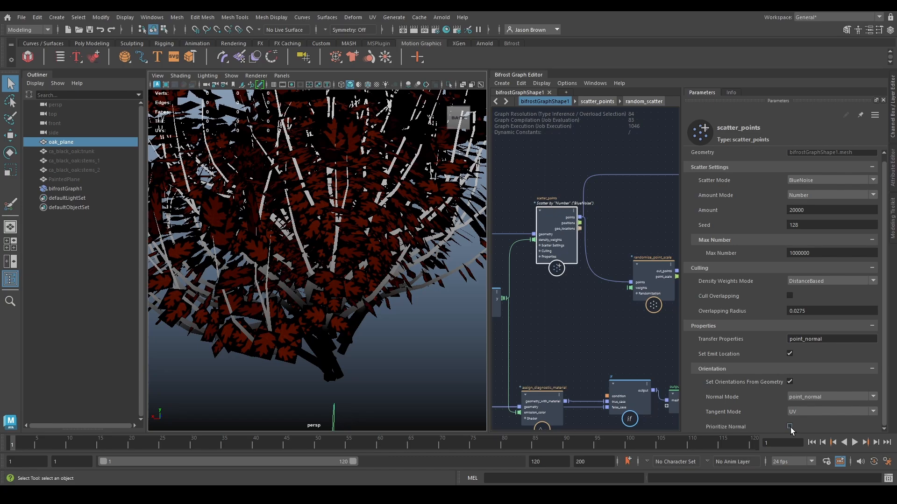
pyautogui.click(789, 426)
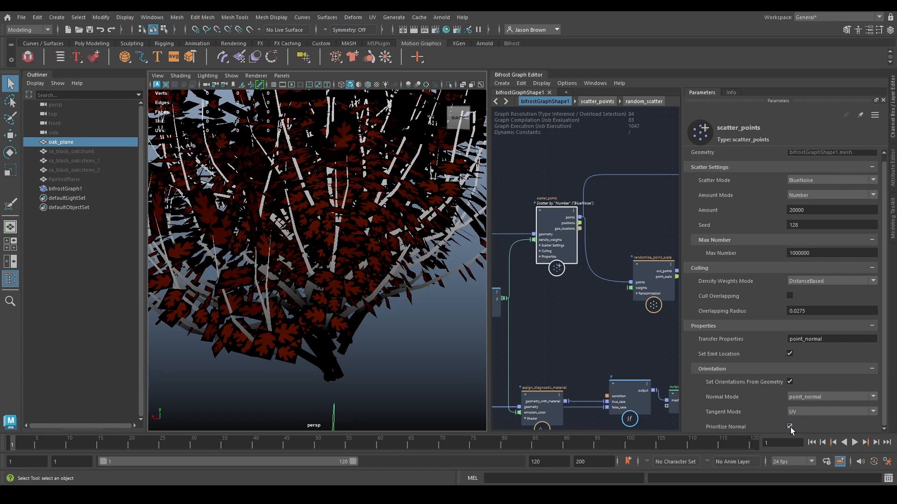
pyautogui.keyDown('alt'); pyautogui.moveTo(373, 334); pyautogui.dragTo(271, 321, button='right'); pyautogui.keyUp('alt')
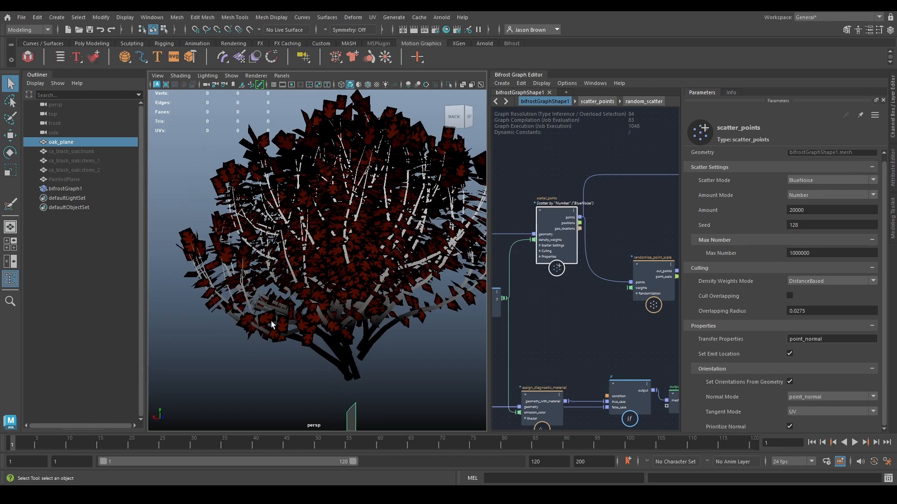
pyautogui.keyDown('alt'); pyautogui.moveTo(271, 321); pyautogui.dragTo(218, 293); pyautogui.keyUp('alt')
pyautogui.keyDown('alt'); pyautogui.moveTo(218, 292); pyautogui.dragTo(348, 288, button='right'); pyautogui.keyUp('alt')
# Add a randomize_point_rotation node and place it in the points connection between randomize_point_scale and create_instances.
pyautogui.keyDown('alt'); pyautogui.moveTo(658, 332); pyautogui.dragTo(599, 314, button='middle'); pyautogui.keyUp('alt')
pyautogui.moveTo(509, 285); pyautogui.dragTo(486, 286)
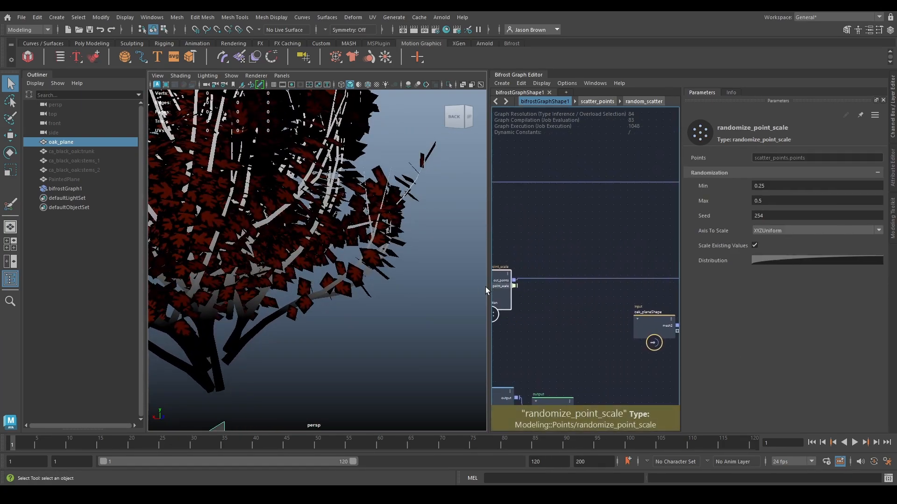
pyautogui.keyDown('alt'); pyautogui.moveTo(564, 289); pyautogui.dragTo(554, 296, button='middle'); pyautogui.keyUp('alt')
pyautogui.click(563, 285)
pyautogui.press('Tab')
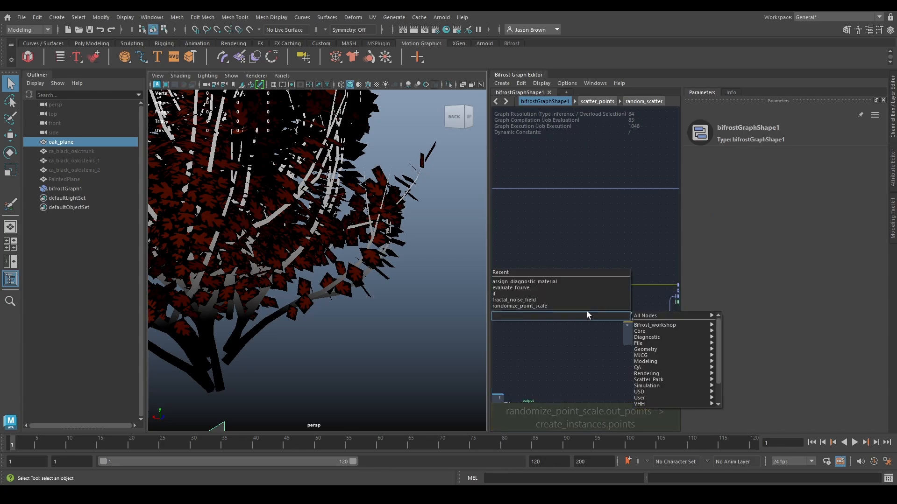
pyautogui.write('rprot')
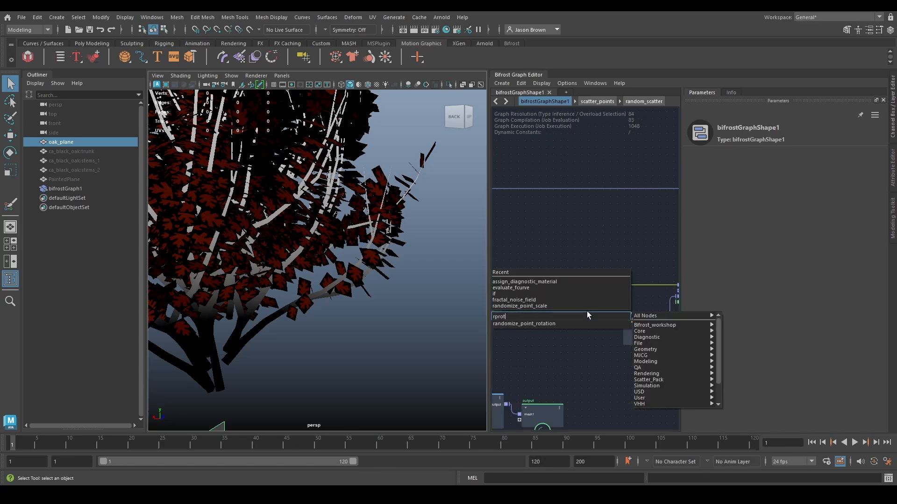
pyautogui.press('Down')
pyautogui.press('Return')
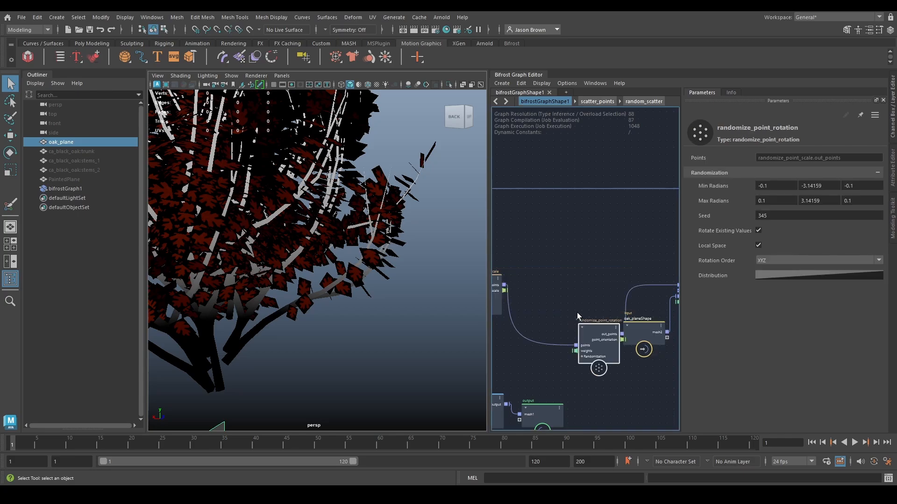
pyautogui.moveTo(587, 316); pyautogui.dragTo(567, 296)
# Inspect the rotated leaves on the branches and the Y components of randomize_point_rotation's Min Radians and Max Radians.
pyautogui.keyDown('alt'); pyautogui.moveTo(336, 206); pyautogui.dragTo(421, 189); pyautogui.keyUp('alt')
pyautogui.keyDown('alt'); pyautogui.moveTo(421, 192); pyautogui.dragTo(261, 186, button='right'); pyautogui.keyUp('alt')
pyautogui.keyDown('alt'); pyautogui.moveTo(264, 205); pyautogui.dragTo(321, 206); pyautogui.keyUp('alt')
pyautogui.keyDown('alt'); pyautogui.moveTo(320, 206); pyautogui.dragTo(434, 215, button='right'); pyautogui.keyUp('alt')
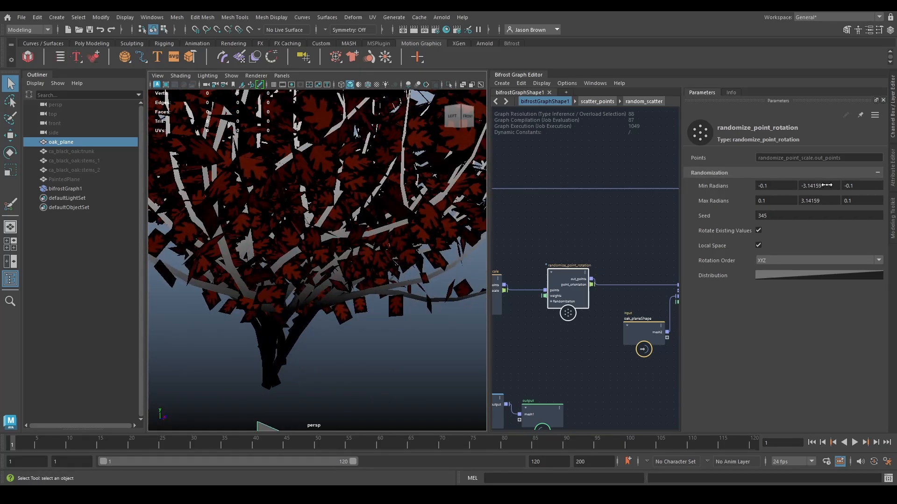
pyautogui.moveTo(681, 194); pyautogui.dragTo(627, 215)
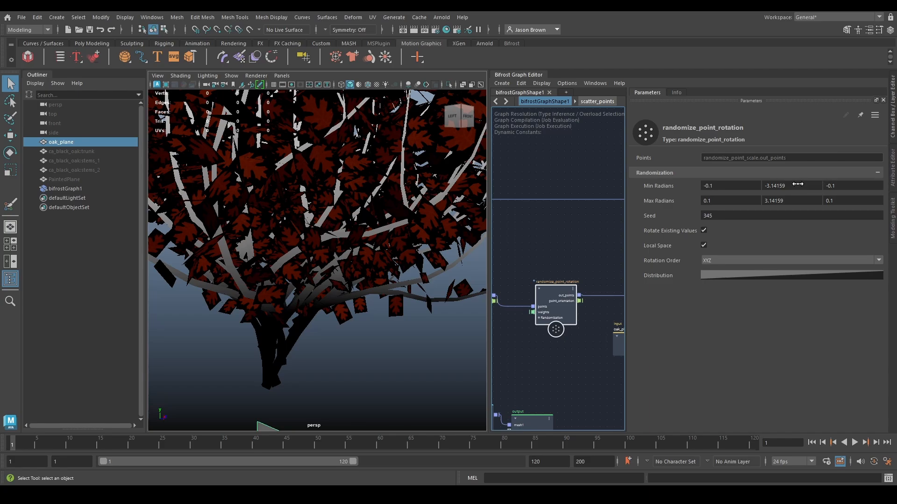
pyautogui.click(798, 184)
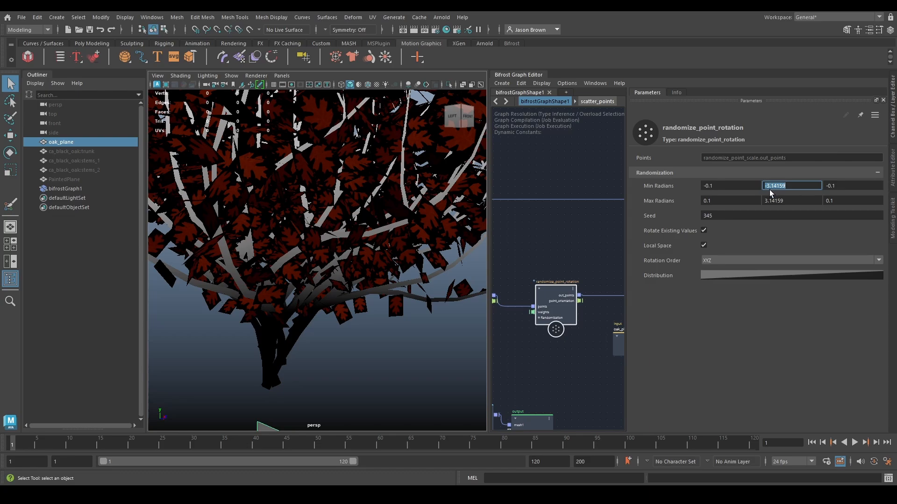
pyautogui.click(792, 202)
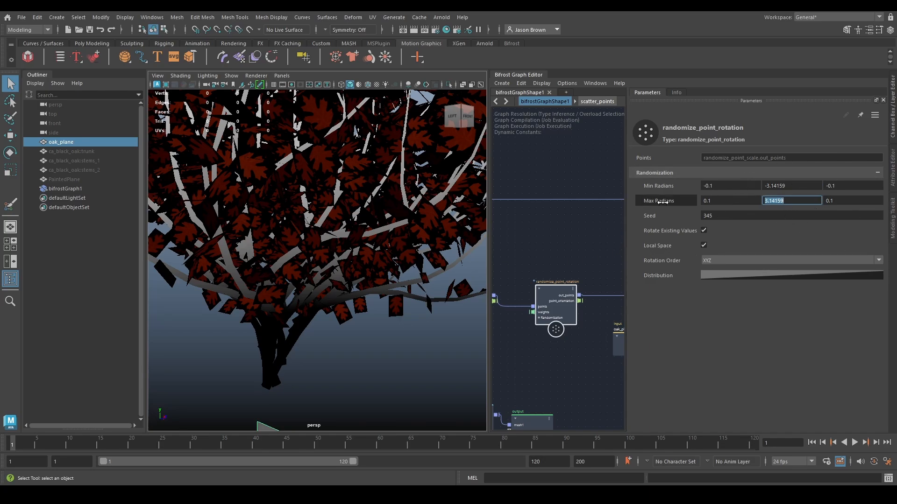
pyautogui.moveTo(423, 252)
pyautogui.keyDown('alt'); pyautogui.mouseDown()
pyautogui.moveTo(341, 254)
pyautogui.moveTo(472, 256)
pyautogui.moveTo(440, 256)
pyautogui.mouseUp(); pyautogui.keyUp('alt')
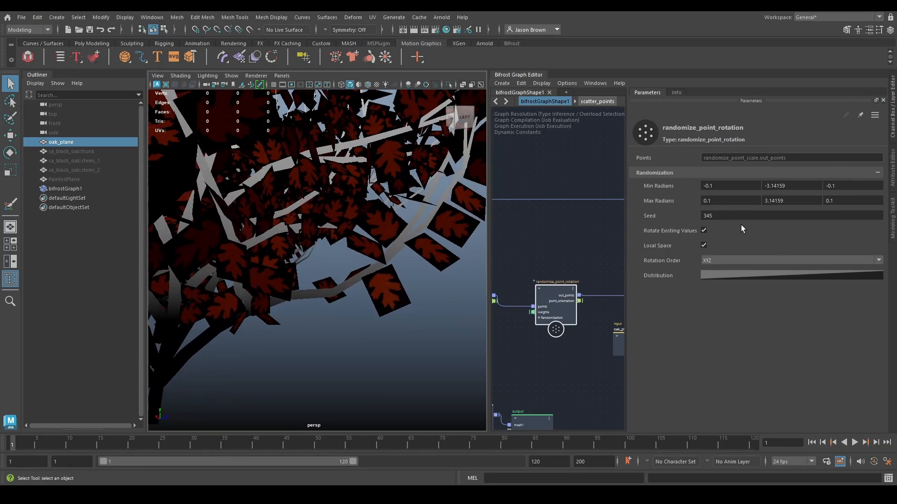
# Try different Y, X and Z values for randomize_point_rotation's Max Radians, undoing each change.
pyautogui.moveTo(795, 197); pyautogui.dragTo(896, 210)
pyautogui.hotkey('ctrl', 'z')
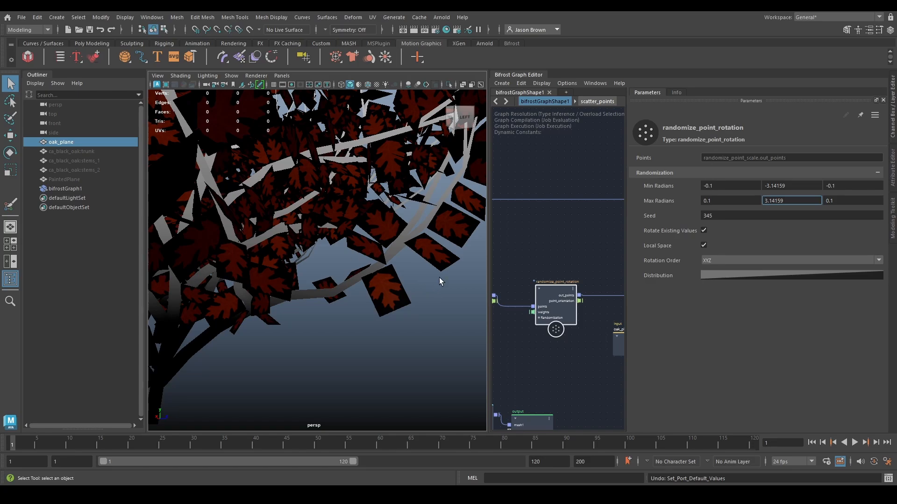
pyautogui.moveTo(440, 281)
pyautogui.keyDown('alt'); pyautogui.mouseDown()
pyautogui.moveTo(369, 260)
pyautogui.moveTo(431, 275)
pyautogui.mouseUp(); pyautogui.keyUp('alt')
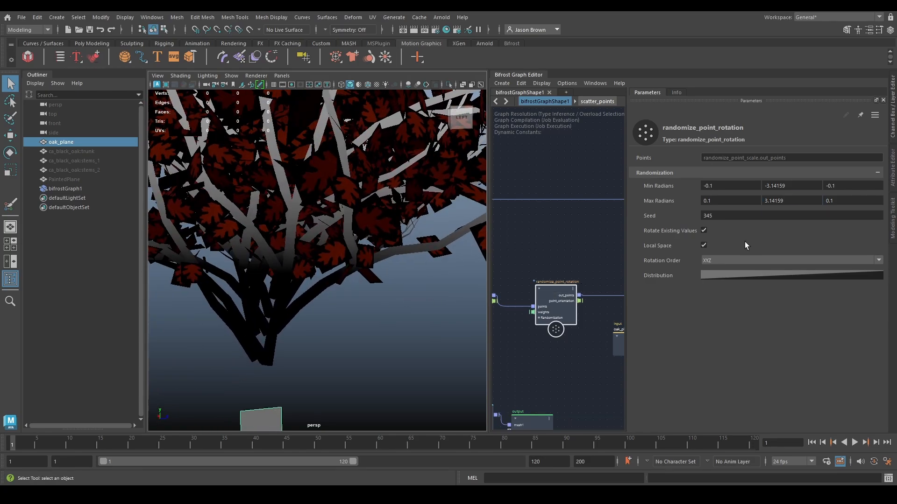
pyautogui.moveTo(728, 199); pyautogui.dragTo(894, 195)
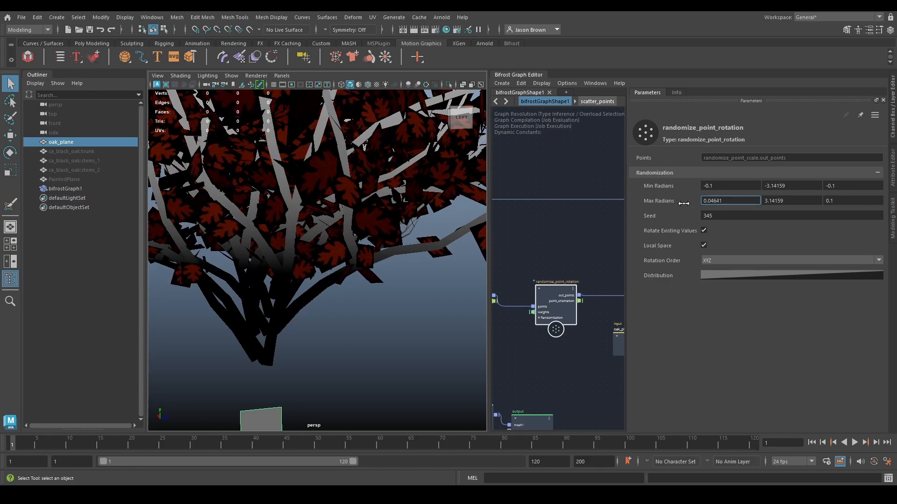
pyautogui.hotkey('ctrl', 'z')
pyautogui.moveTo(836, 200); pyautogui.dragTo(881, 201)
pyautogui.hotkey('ctrl', 'z')
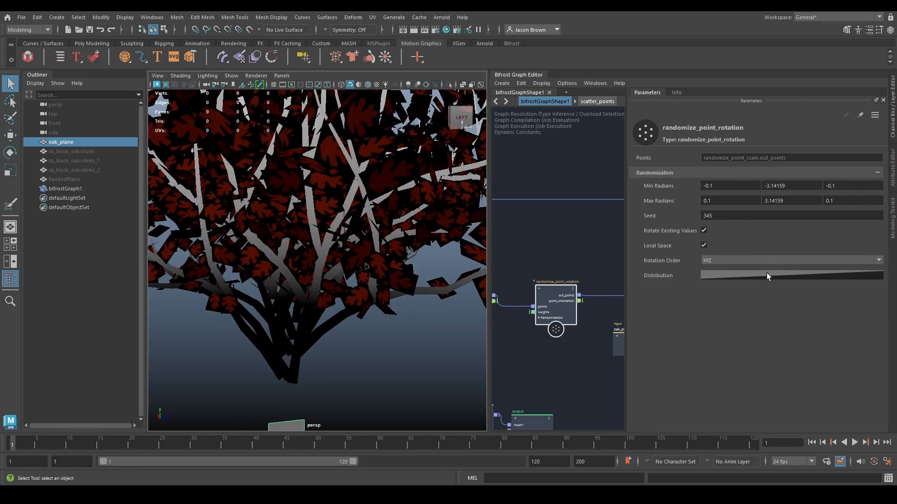
# Toggle Rotate Existing Values and Local Space off and on for randomize_point_rotation, leaving both enabled, and check the leaves around the tree.
pyautogui.click(752, 260)
pyautogui.click(751, 257)
pyautogui.click(705, 231)
pyautogui.click(704, 230)
pyautogui.click(704, 245)
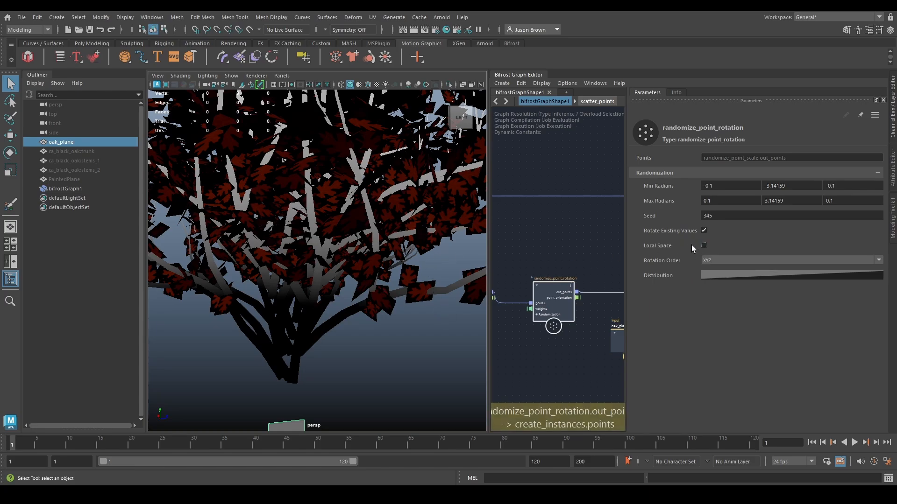
pyautogui.click(702, 245)
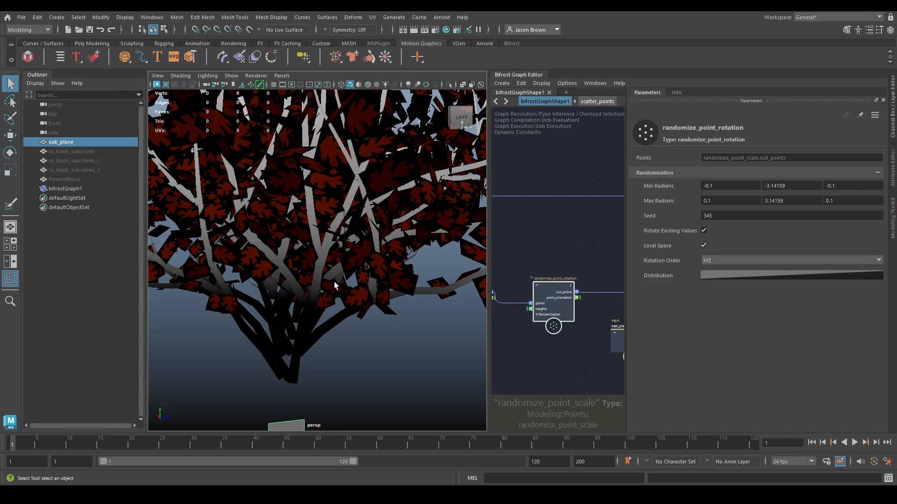
pyautogui.keyDown('alt'); pyautogui.moveTo(407, 210); pyautogui.dragTo(395, 280, button='middle'); pyautogui.keyUp('alt')
pyautogui.keyDown('alt'); pyautogui.moveTo(396, 234); pyautogui.dragTo(303, 224, button='right'); pyautogui.keyUp('alt')
pyautogui.keyDown('alt'); pyautogui.moveTo(304, 224); pyautogui.dragTo(472, 217); pyautogui.keyUp('alt')
pyautogui.keyDown('alt'); pyautogui.moveTo(393, 221); pyautogui.dragTo(399, 218, button='middle'); pyautogui.keyUp('alt')
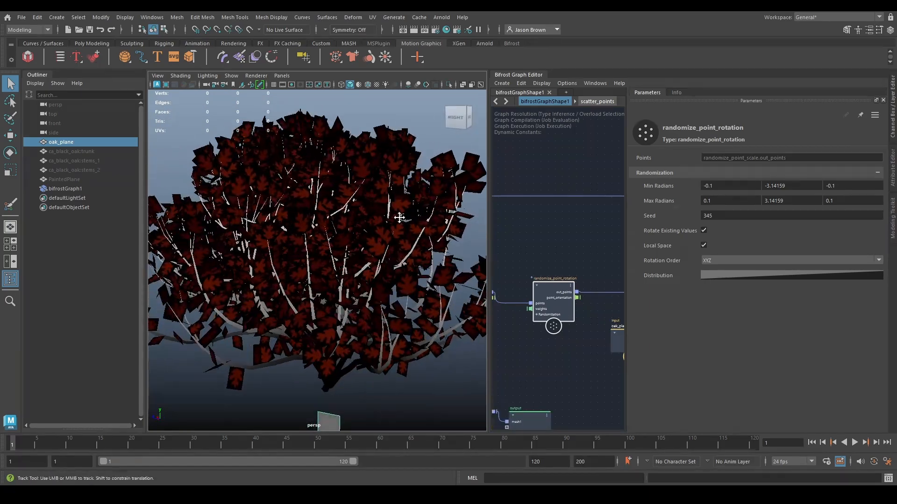
pyautogui.keyDown('alt'); pyautogui.moveTo(400, 218); pyautogui.dragTo(369, 196); pyautogui.keyUp('alt')
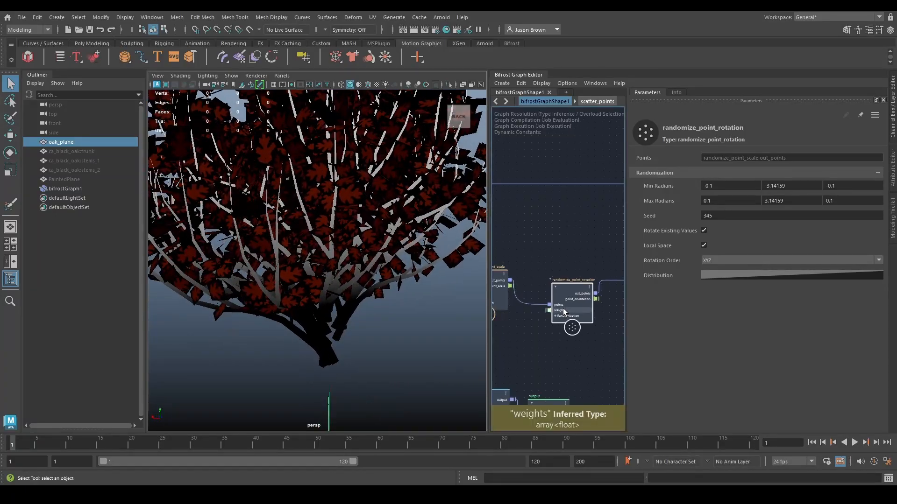
# Bypass randomize_point_rotation to compare the leaves, and reconnect its out_points to create_instances' points.
pyautogui.moveTo(559, 311); pyautogui.dragTo(560, 318)
pyautogui.moveTo(510, 280); pyautogui.dragTo(591, 280)
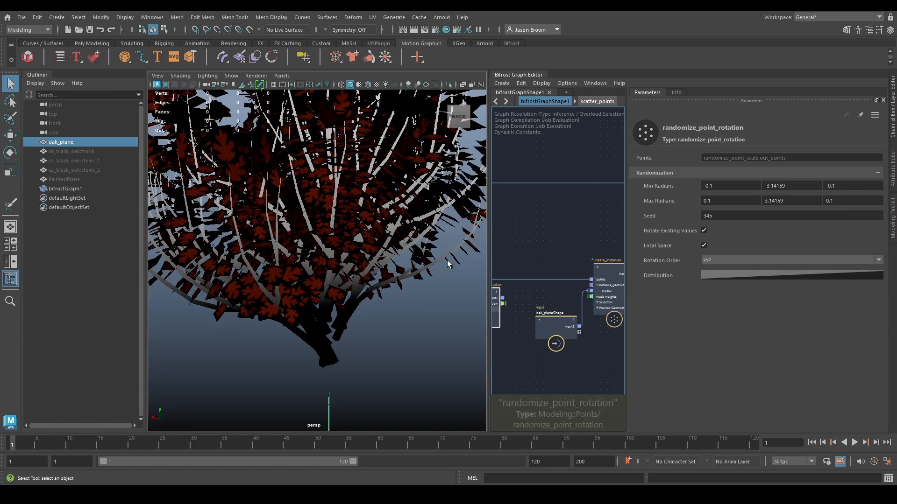
pyautogui.keyDown('alt'); pyautogui.moveTo(529, 297); pyautogui.dragTo(576, 304, button='middle'); pyautogui.keyUp('alt')
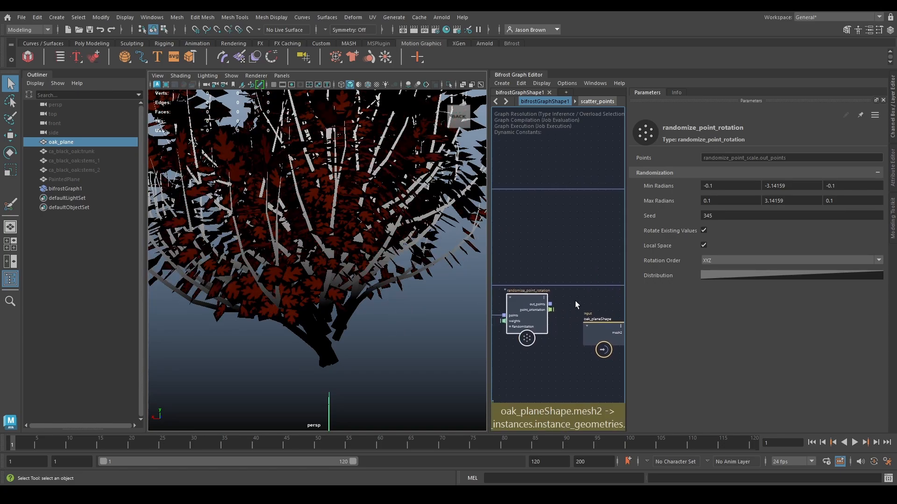
pyautogui.moveTo(549, 305); pyautogui.dragTo(572, 296)
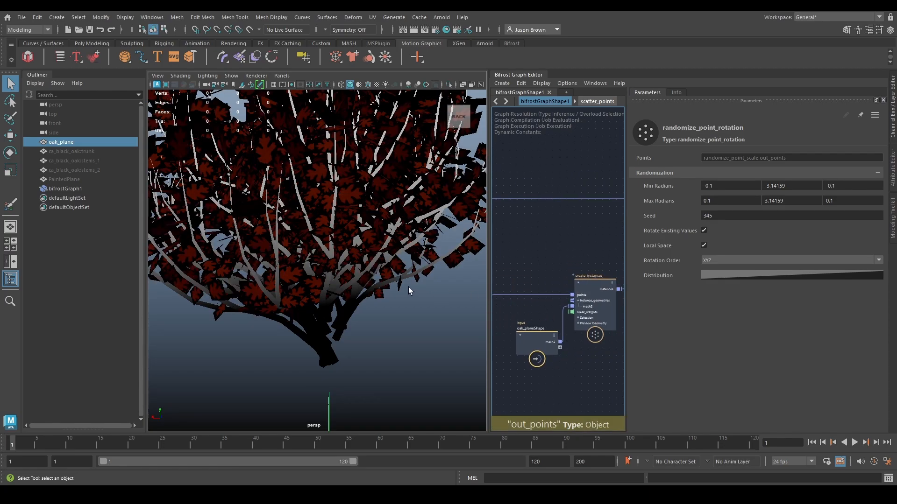
pyautogui.keyDown('alt'); pyautogui.moveTo(408, 287); pyautogui.dragTo(416, 292); pyautogui.keyUp('alt')
pyautogui.keyDown('alt'); pyautogui.moveTo(416, 292); pyautogui.dragTo(428, 315, button='right'); pyautogui.keyUp('alt')
pyautogui.keyDown('alt'); pyautogui.moveTo(428, 315); pyautogui.dragTo(355, 309); pyautogui.keyUp('alt')
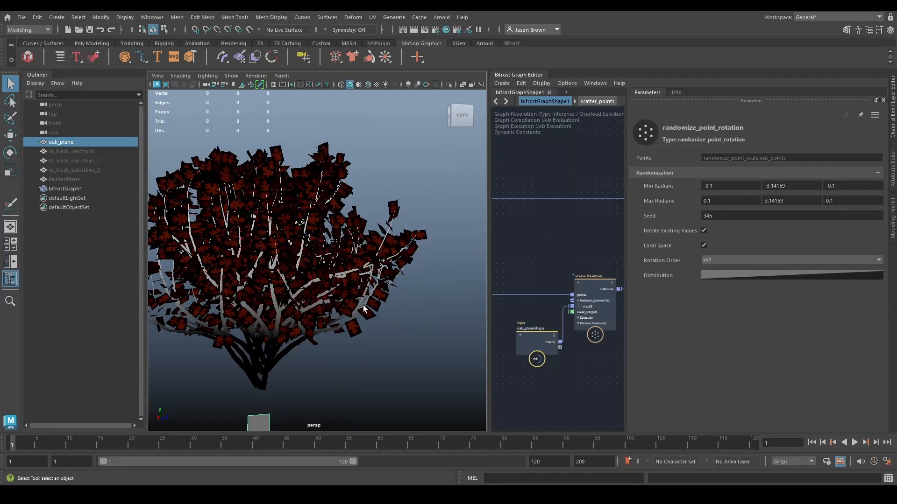
pyautogui.keyDown('alt'); pyautogui.moveTo(354, 309); pyautogui.dragTo(432, 273, button='middle'); pyautogui.keyUp('alt')
pyautogui.keyDown('alt'); pyautogui.moveTo(301, 316); pyautogui.dragTo(318, 319); pyautogui.keyUp('alt')
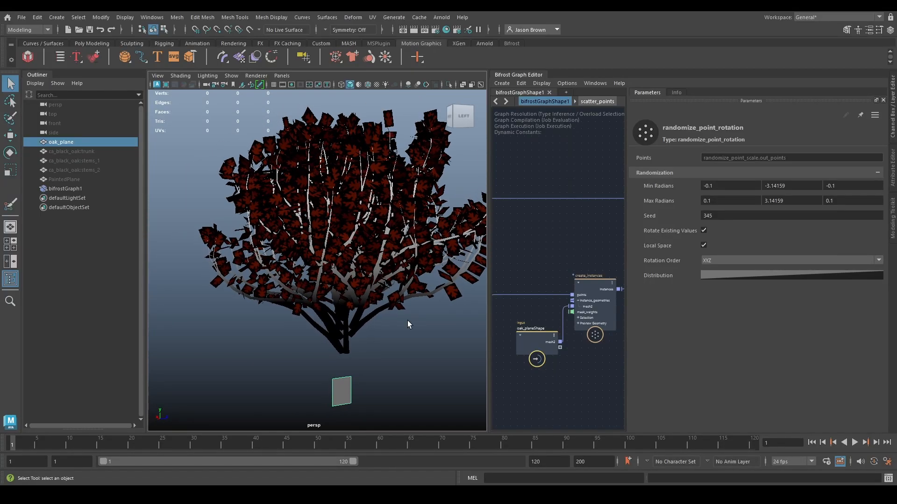
# Try moving the end point of evaluate_fcurve's curve, and set it back to position 1 and value 1.
pyautogui.keyDown('alt'); pyautogui.moveTo(538, 336); pyautogui.dragTo(683, 344, button='middle'); pyautogui.keyUp('alt')
pyautogui.keyDown('alt'); pyautogui.moveTo(535, 383); pyautogui.dragTo(631, 311, button='middle'); pyautogui.keyUp('alt')
pyautogui.keyDown('alt'); pyautogui.moveTo(577, 302); pyautogui.dragTo(597, 313, button='middle'); pyautogui.keyUp('alt')
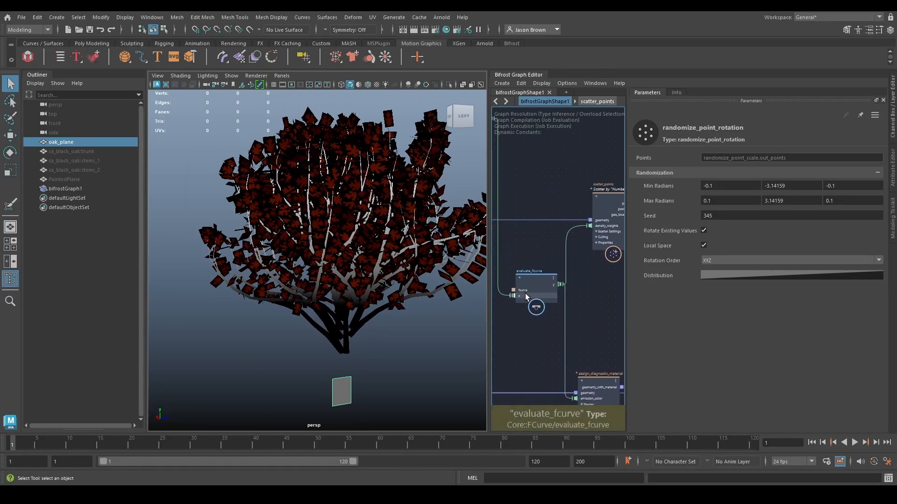
pyautogui.click(533, 289)
pyautogui.click(778, 160)
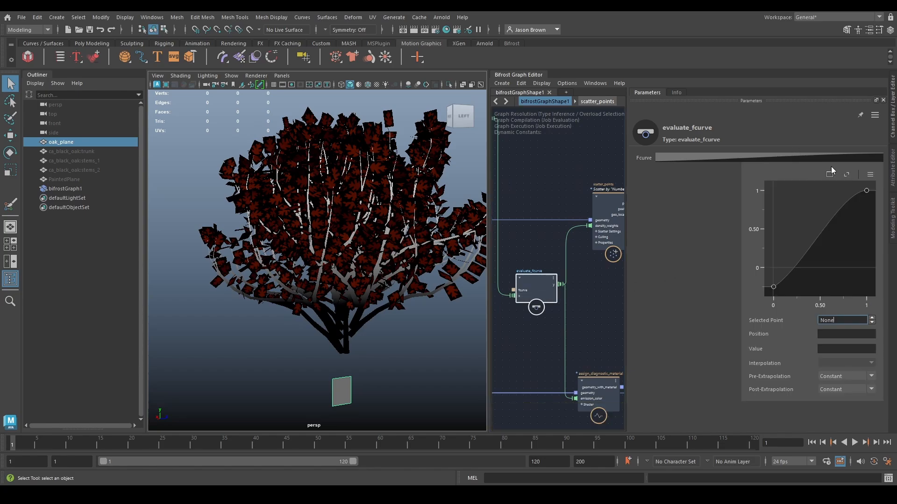
pyautogui.moveTo(869, 200)
pyautogui.mouseDown()
pyautogui.moveTo(864, 250)
pyautogui.moveTo(865, 200)
pyautogui.mouseUp()
pyautogui.moveTo(863, 194); pyautogui.dragTo(863, 192)
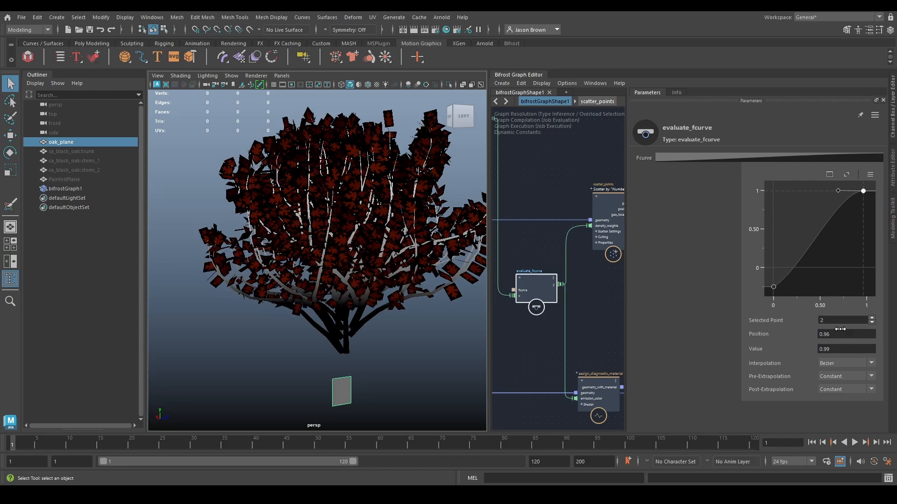
pyautogui.write('1')
pyautogui.press('Tab')
pyautogui.write('1')
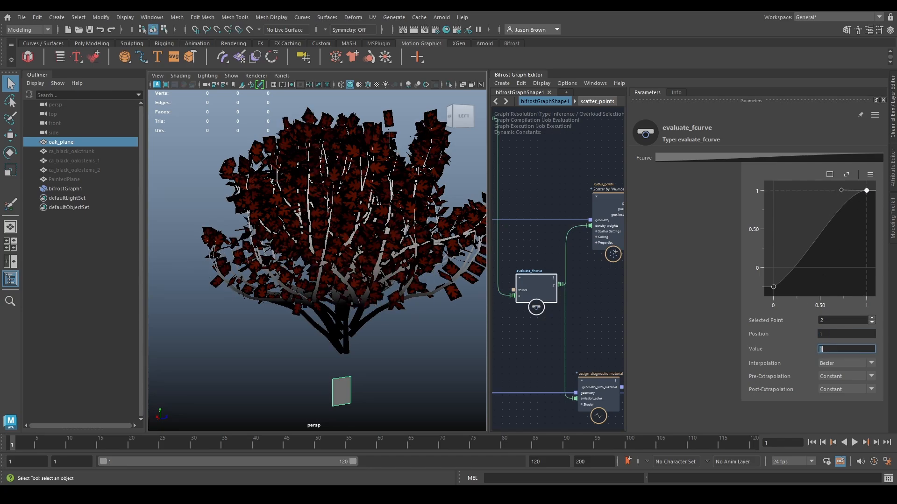
pyautogui.press('Return')
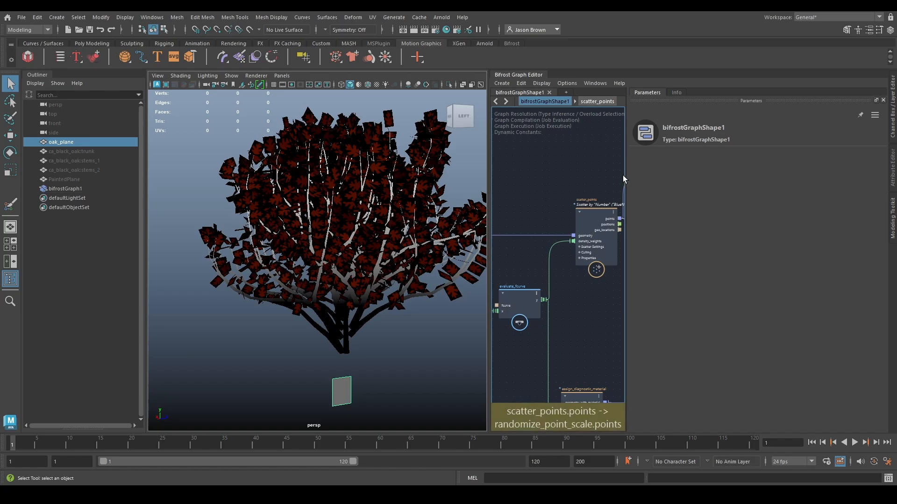
# Enlarge the Bifrost graph area, hide the Outliner, and frame the whole tree in the viewport.
pyautogui.moveTo(626, 176); pyautogui.dragTo(787, 175)
pyautogui.keyDown('alt'); pyautogui.moveTo(595, 228); pyautogui.dragTo(637, 214, button='middle'); pyautogui.keyUp('alt')
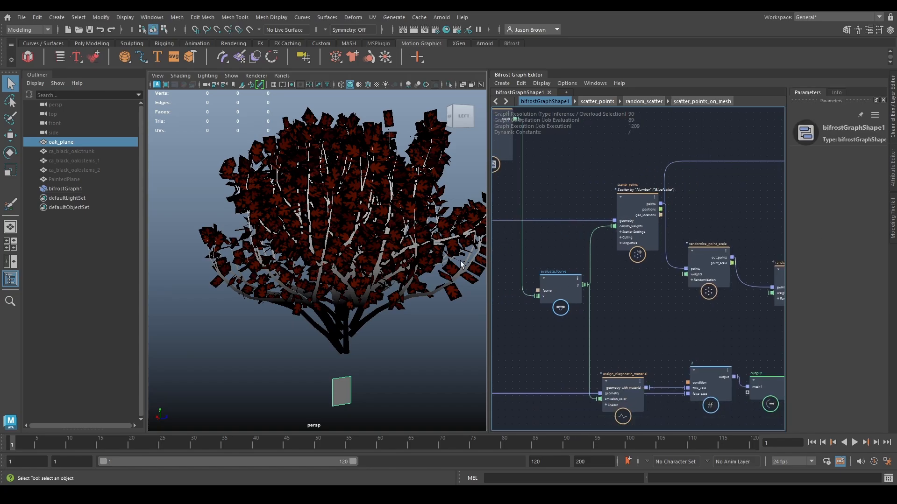
pyautogui.keyDown('alt'); pyautogui.moveTo(358, 262); pyautogui.dragTo(329, 273, button='middle'); pyautogui.keyUp('alt')
pyautogui.click(38, 76)
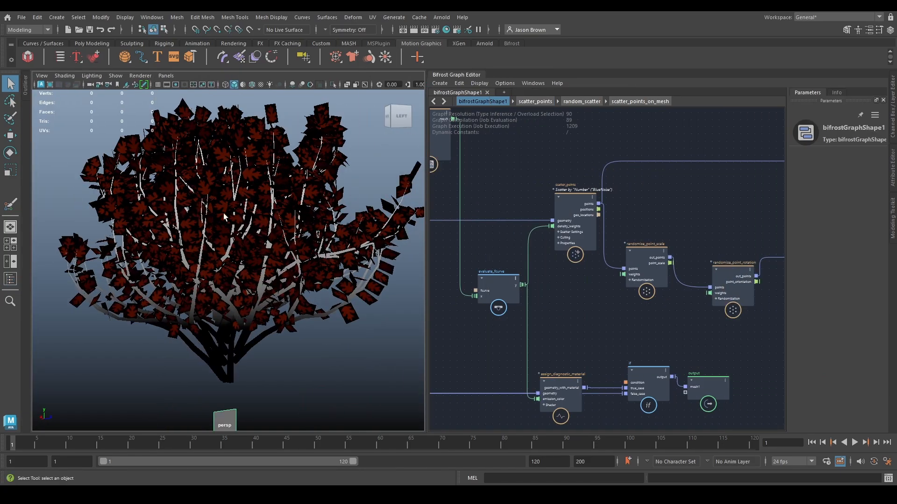
pyautogui.keyDown('alt'); pyautogui.moveTo(223, 213); pyautogui.dragTo(261, 297); pyautogui.keyUp('alt')
pyautogui.keyDown('alt'); pyautogui.moveTo(261, 298); pyautogui.dragTo(216, 296, button='middle'); pyautogui.keyUp('alt')
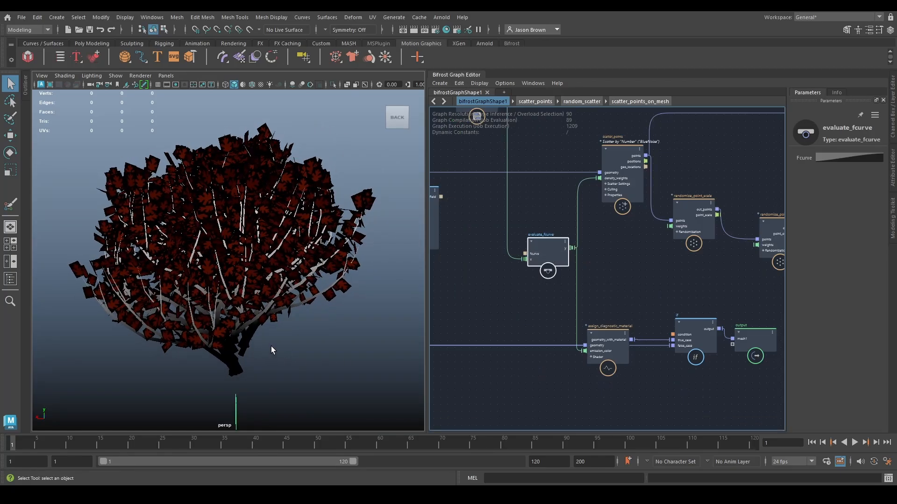
# Move the oak_planeShape input aside and add a set_Arnold_mesh_settings node next to it, below create_instances.
pyautogui.keyDown('alt'); pyautogui.moveTo(588, 304); pyautogui.dragTo(525, 298, button='middle'); pyautogui.keyUp('alt')
pyautogui.scroll(-2, 524, 298)
pyautogui.scroll(2, 531, 280)
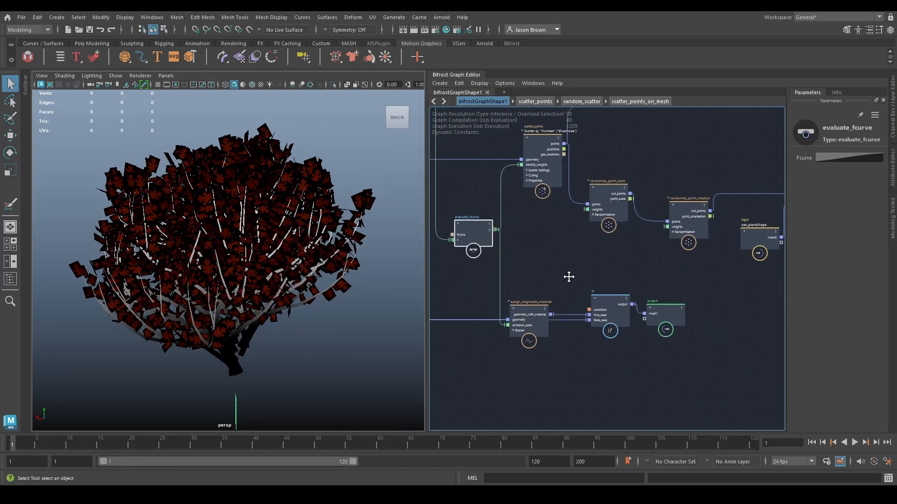
pyautogui.keyDown('alt'); pyautogui.moveTo(569, 276); pyautogui.dragTo(686, 252, button='middle'); pyautogui.keyUp('alt')
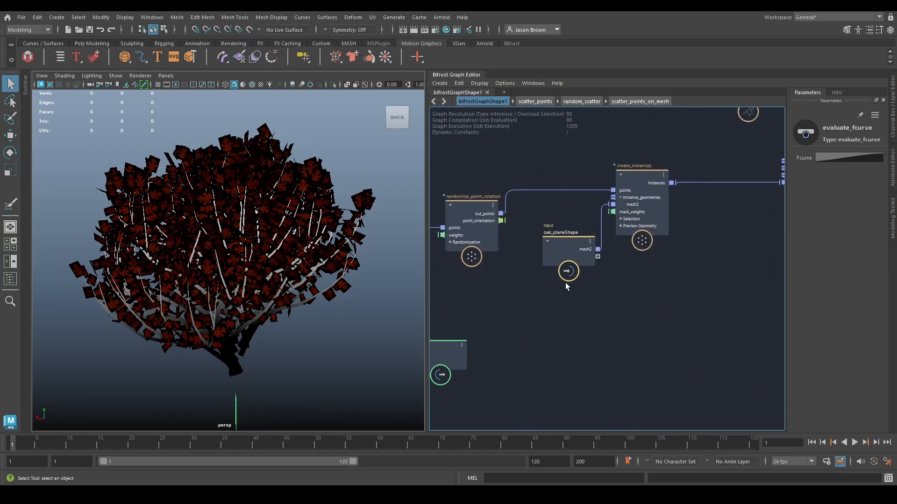
pyautogui.press('Tab')
pyautogui.write('arnold')
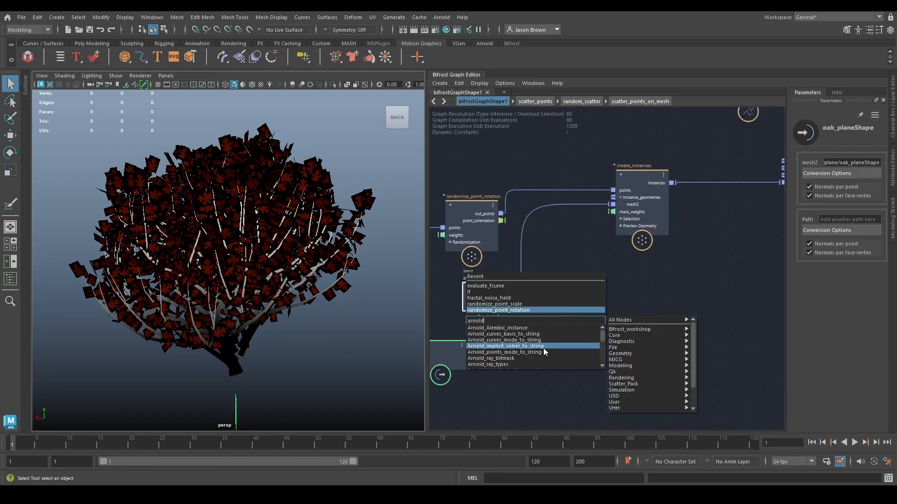
pyautogui.scroll(-5, 543, 349)
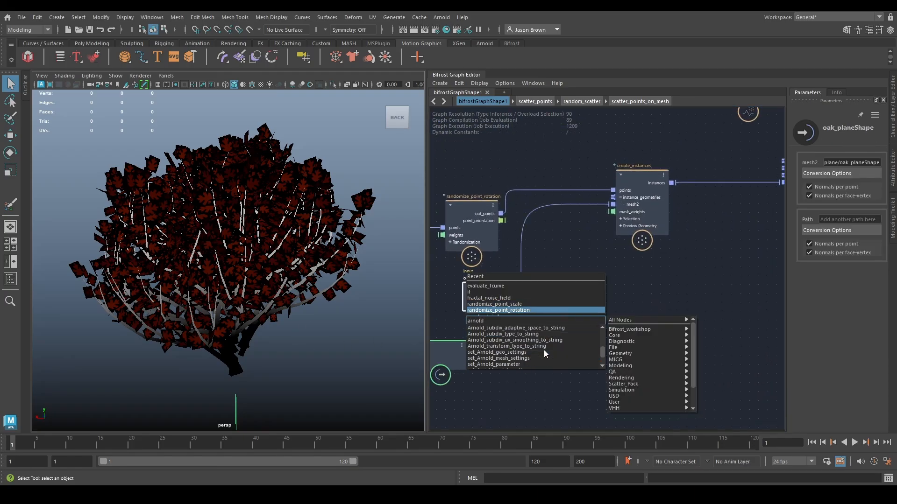
pyautogui.click(533, 341)
pyautogui.moveTo(573, 335); pyautogui.dragTo(578, 304)
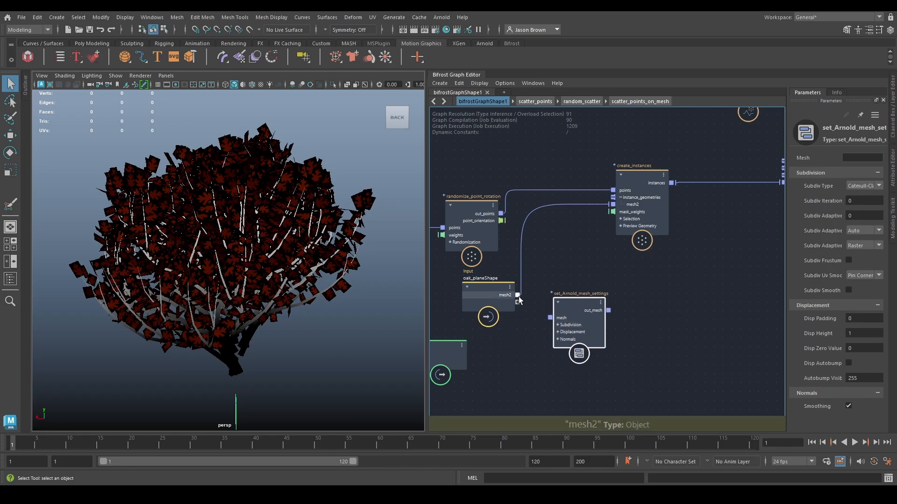
# Connect oak_planeShape's mesh2 to set_Arnold_mesh_settings' mesh, and its out_mesh to create_instances' mesh2 in place of the direct link.
pyautogui.moveTo(518, 295); pyautogui.dragTo(549, 322)
pyautogui.keyDown('alt'); pyautogui.moveTo(642, 318); pyautogui.dragTo(628, 330, button='middle'); pyautogui.keyUp('alt')
pyautogui.moveTo(573, 348); pyautogui.dragTo(572, 303)
pyautogui.keyDown('alt'); pyautogui.moveTo(630, 276); pyautogui.dragTo(581, 288, button='middle'); pyautogui.keyUp('alt')
pyautogui.moveTo(590, 253); pyautogui.dragTo(653, 252)
pyautogui.moveTo(515, 304); pyautogui.dragTo(510, 317)
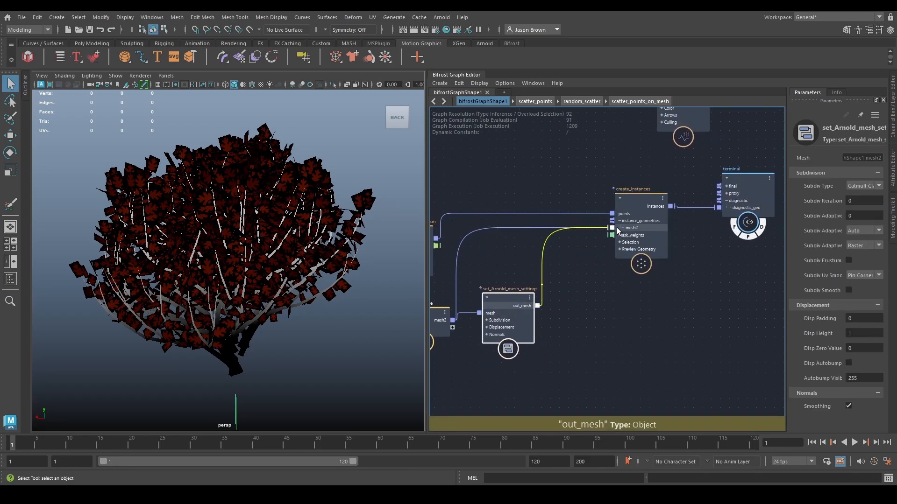
pyautogui.moveTo(617, 227); pyautogui.dragTo(613, 228)
pyautogui.keyDown('alt'); pyautogui.moveTo(505, 324); pyautogui.dragTo(506, 309, button='middle'); pyautogui.keyUp('alt')
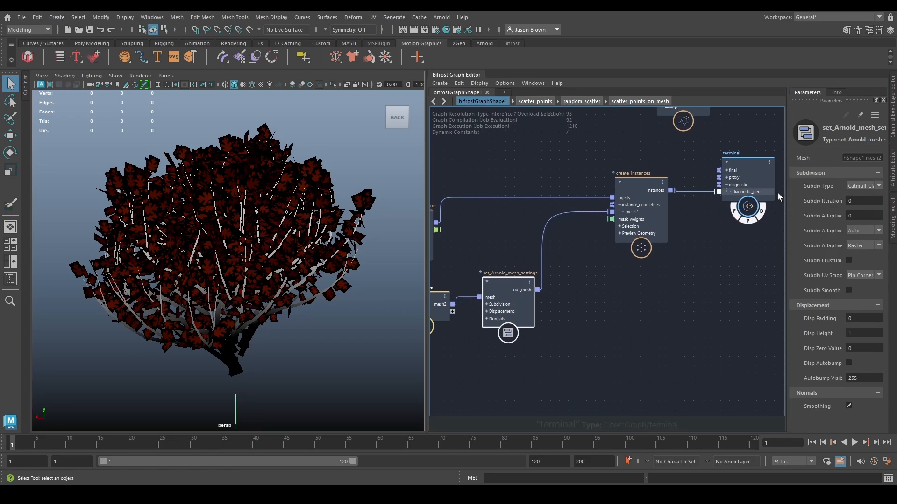
# Review the subdivision and displacement options of set_Arnold_mesh_settings, and move the terminal node farther away from create_instances.
pyautogui.moveTo(788, 196); pyautogui.dragTo(714, 199)
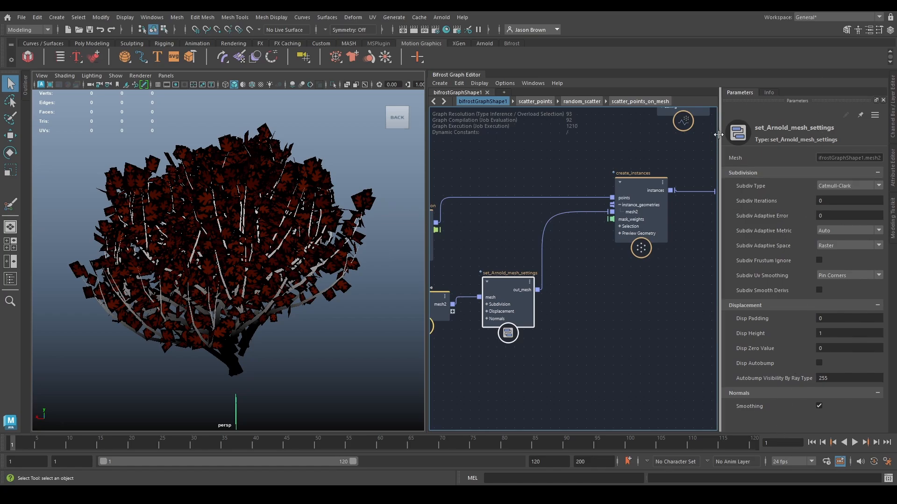
pyautogui.moveTo(716, 140); pyautogui.dragTo(810, 137)
pyautogui.keyDown('alt'); pyautogui.moveTo(683, 296); pyautogui.dragTo(491, 366, button='middle'); pyautogui.keyUp('alt')
pyautogui.moveTo(538, 259); pyautogui.dragTo(665, 257)
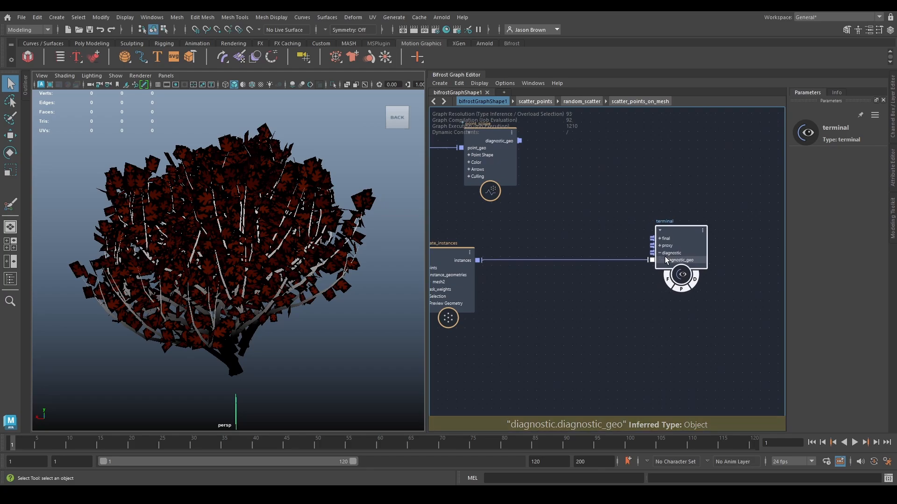
pyautogui.keyDown('alt'); pyautogui.moveTo(553, 307); pyautogui.dragTo(580, 291, button='middle'); pyautogui.keyUp('alt')
pyautogui.keyDown('alt'); pyautogui.moveTo(502, 282); pyautogui.dragTo(506, 300, button='middle'); pyautogui.keyUp('alt')
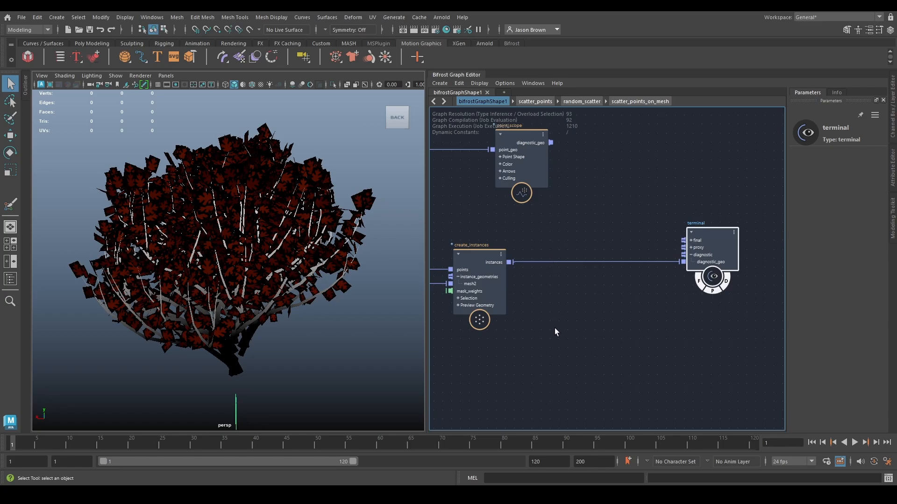
pyautogui.keyDown('alt'); pyautogui.moveTo(555, 326); pyautogui.dragTo(651, 313, button='middle'); pyautogui.keyUp('alt')
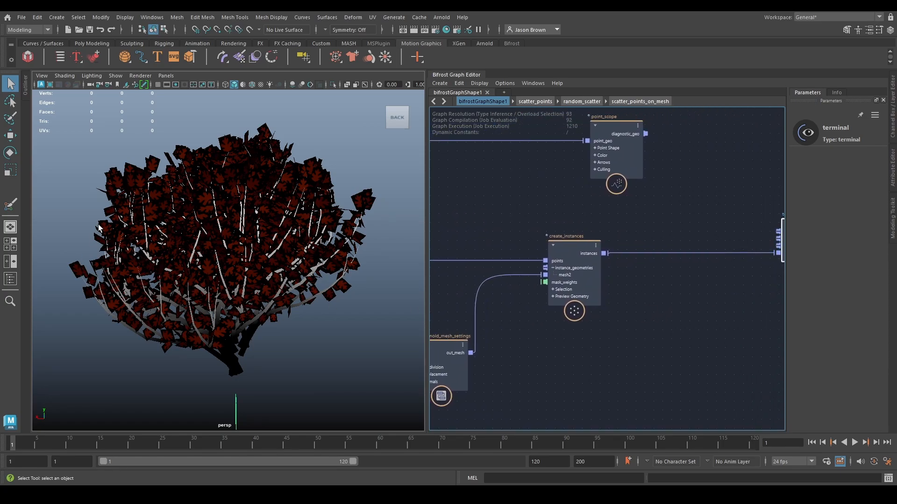
# Start the Arnold render in the viewport and light the scene with a Skydome Light.
pyautogui.click(41, 85)
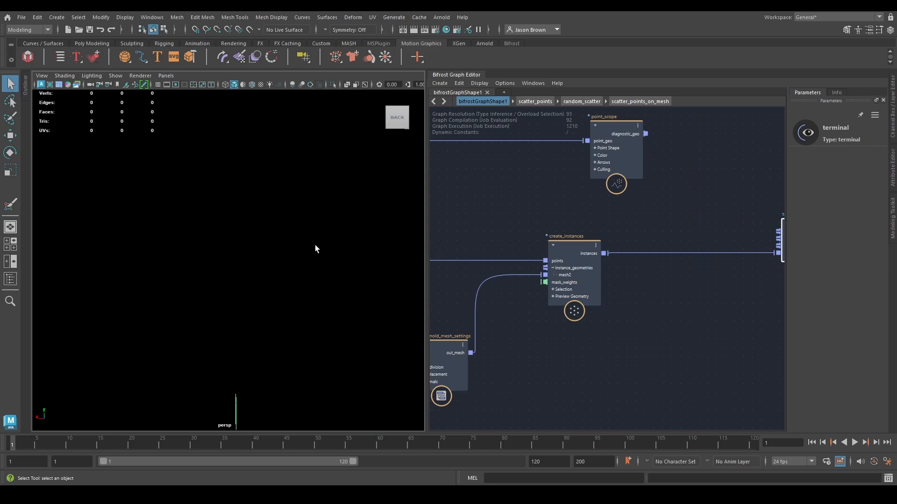
pyautogui.keyDown('alt'); pyautogui.moveTo(648, 225); pyautogui.dragTo(627, 345, button='middle'); pyautogui.keyUp('alt')
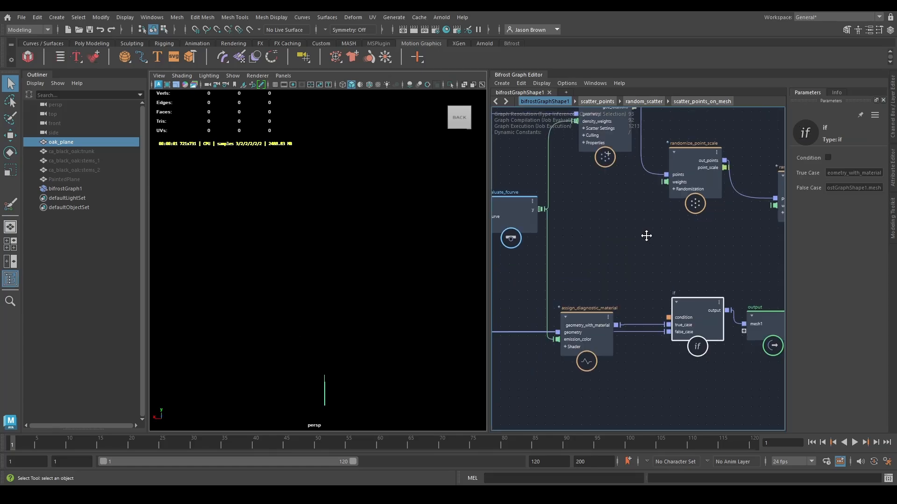
pyautogui.click(441, 17)
pyautogui.moveTo(450, 65)
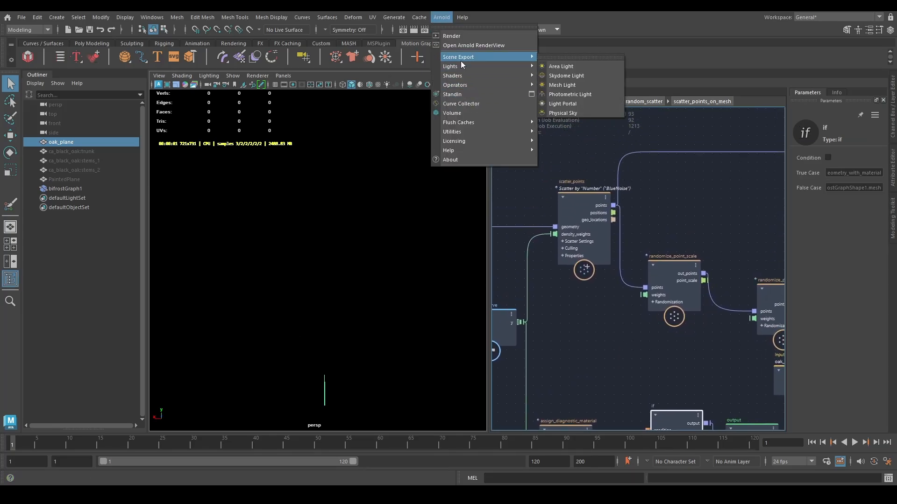
pyautogui.click(563, 75)
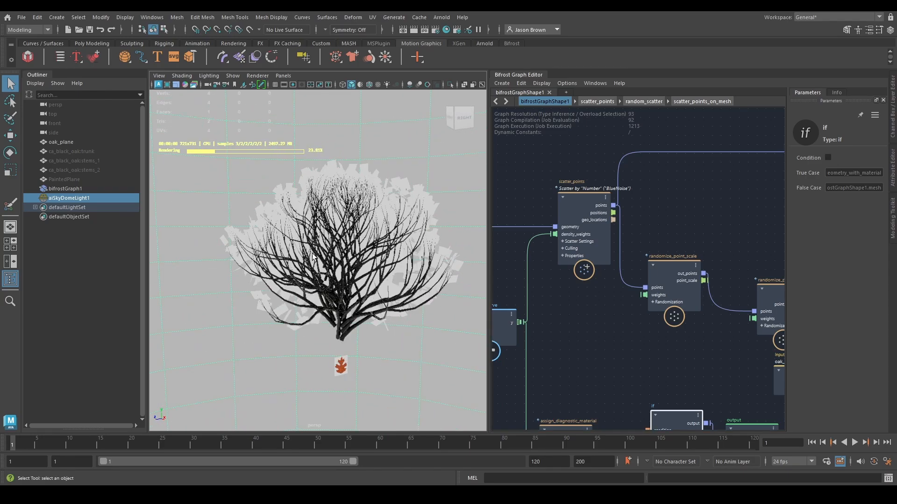
pyautogui.keyDown('alt'); pyautogui.moveTo(326, 371); pyautogui.dragTo(439, 341, button='right'); pyautogui.keyUp('alt')
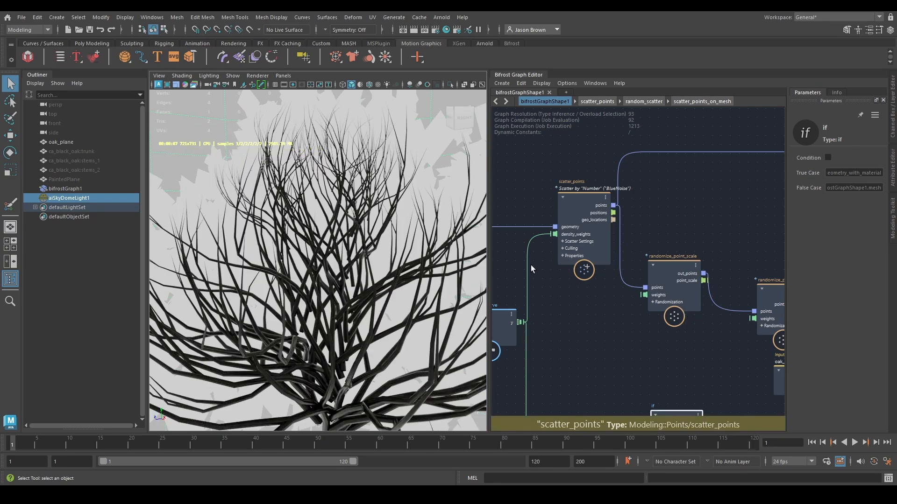
pyautogui.scroll(-1, 666, 329)
pyautogui.scroll(-1, 665, 326)
pyautogui.keyDown('alt'); pyautogui.moveTo(665, 326); pyautogui.dragTo(560, 341, button='middle'); pyautogui.keyUp('alt')
pyautogui.moveTo(701, 227); pyautogui.dragTo(710, 231)
pyautogui.click(643, 253)
pyautogui.press('Tab')
pyautogui.write('ass')
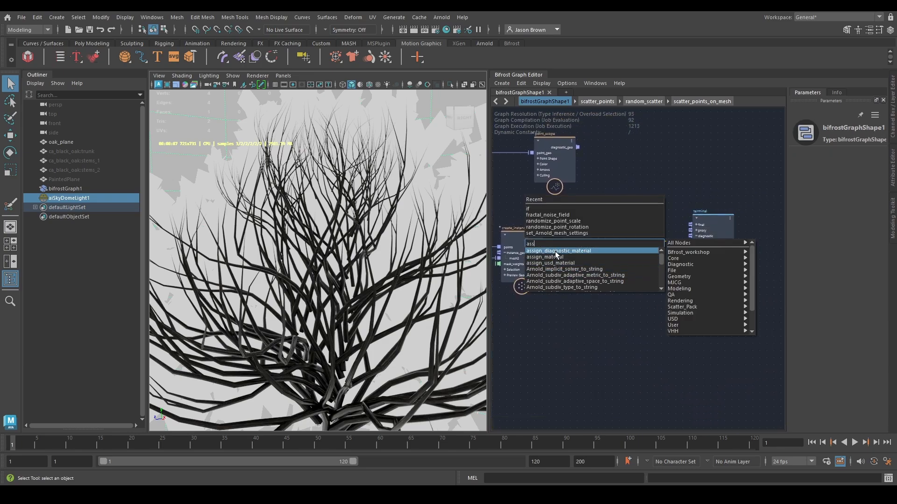
pyautogui.press('Escape')
# Add a bake_instanced_geometry node and insert it between create_instances and the terminal, using its merged_meshes output for diagnostic_geo.
pyautogui.keyDown('alt'); pyautogui.moveTo(686, 299); pyautogui.dragTo(653, 313, button='middle'); pyautogui.keyUp('alt')
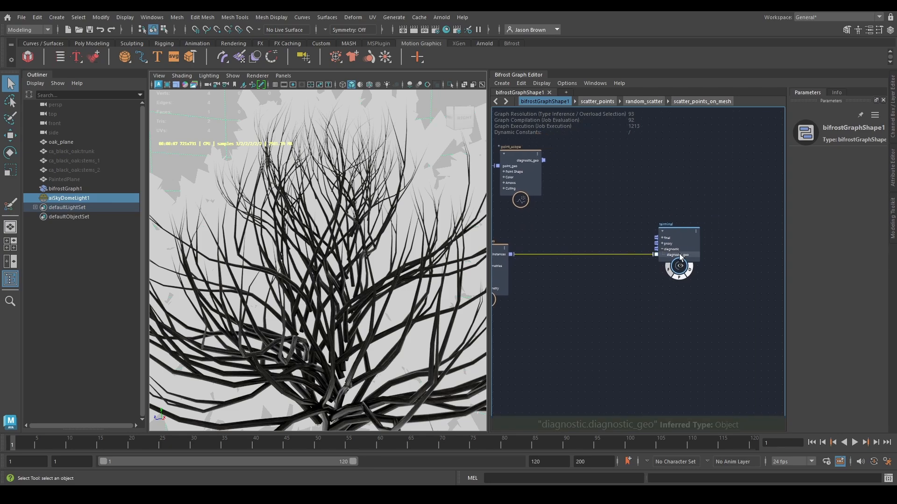
pyautogui.moveTo(682, 244); pyautogui.dragTo(756, 243)
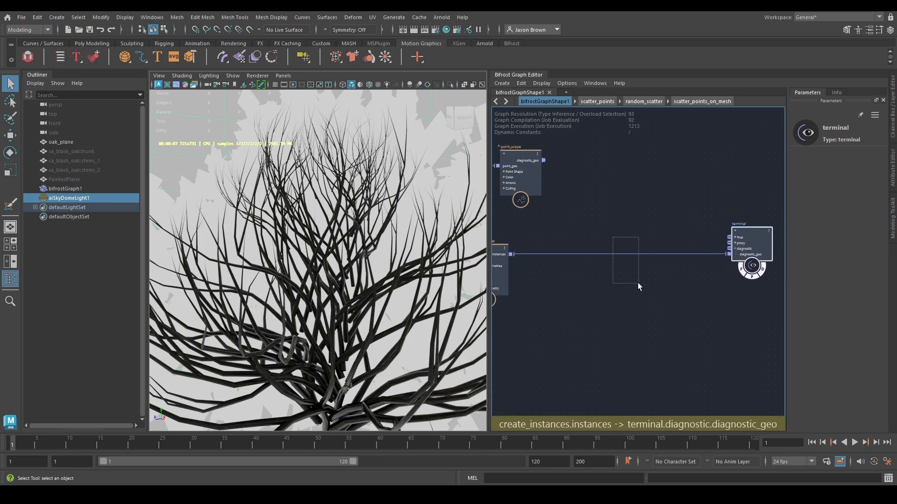
pyautogui.press('Tab')
pyautogui.write('bake')
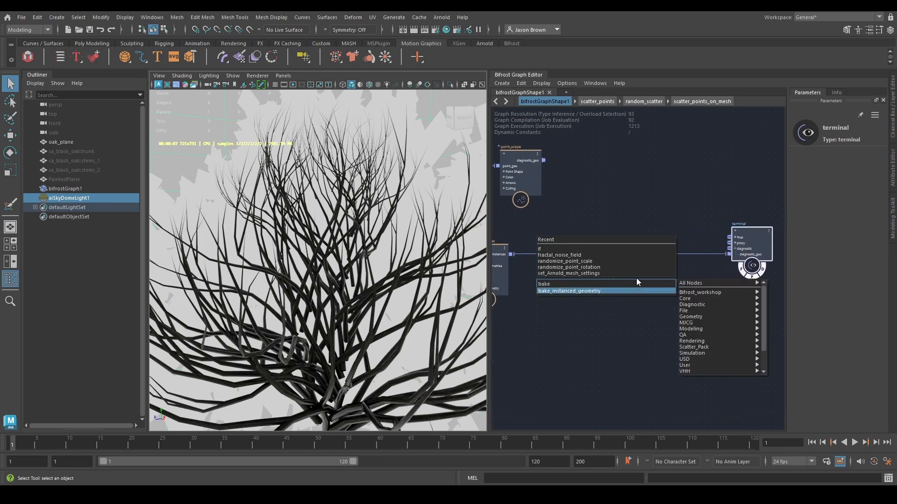
pyautogui.press('Return')
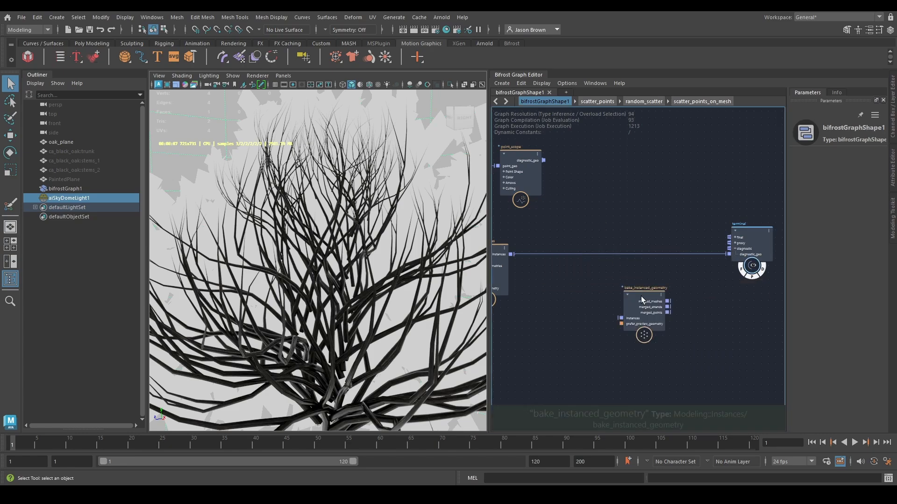
pyautogui.moveTo(659, 320); pyautogui.dragTo(639, 268)
pyautogui.click(638, 265)
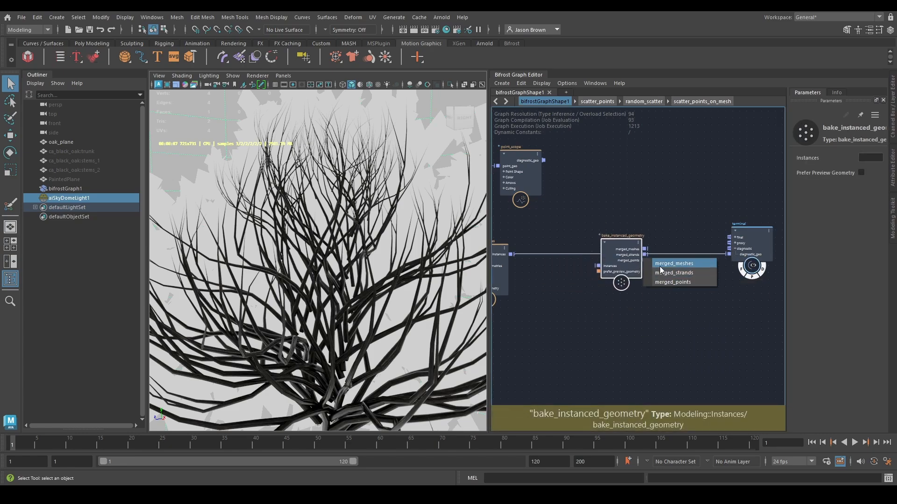
pyautogui.click(685, 265)
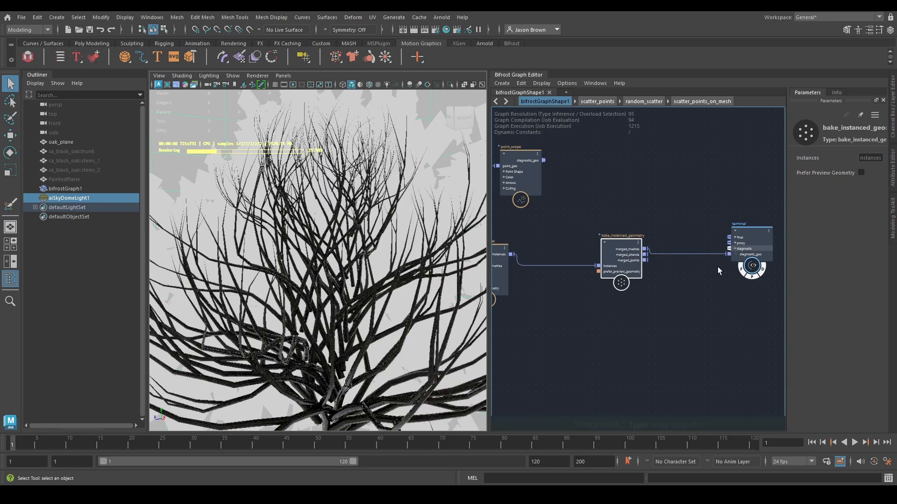
# Connect bake_instanced_geometry's merged_meshes to the terminal's final output and inspect the rendered leaves.
pyautogui.keyDown('alt'); pyautogui.moveTo(647, 232); pyautogui.dragTo(639, 237, button='middle'); pyautogui.keyUp('alt')
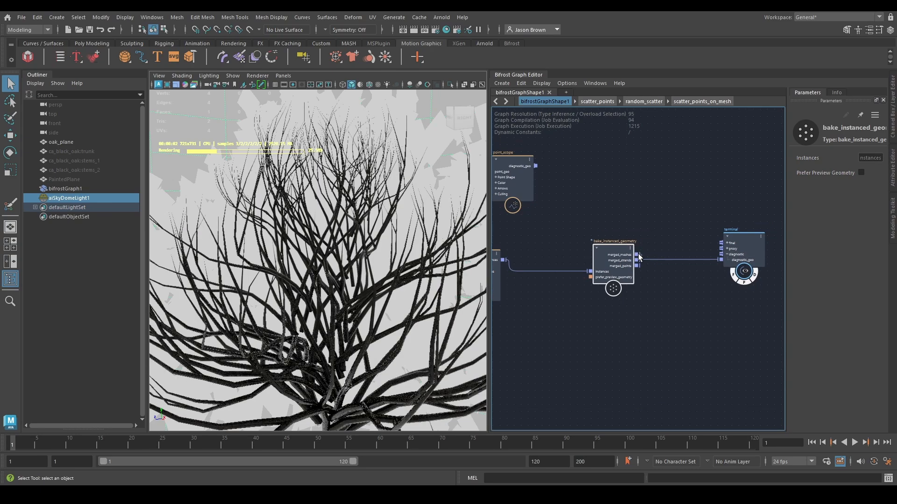
pyautogui.moveTo(731, 245); pyautogui.dragTo(723, 243)
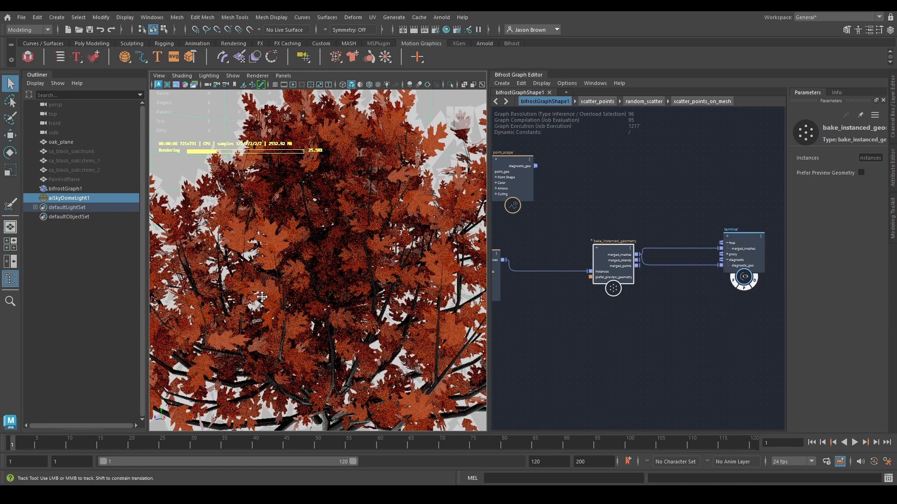
pyautogui.keyDown('alt'); pyautogui.moveTo(194, 243); pyautogui.dragTo(196, 356); pyautogui.keyUp('alt')
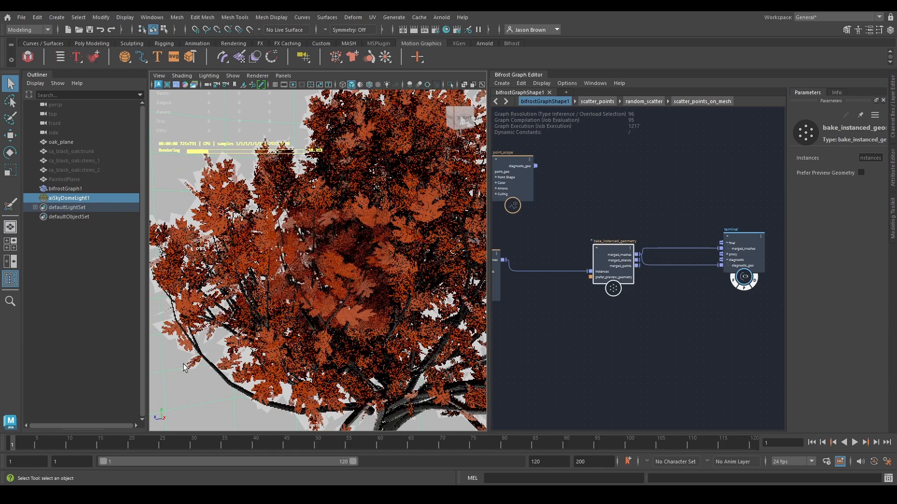
# Replace the baked input of the terminal's final output with create_instances' instances, and inspect the rendered tree.
pyautogui.moveTo(635, 336); pyautogui.dragTo(597, 373, button='middle')
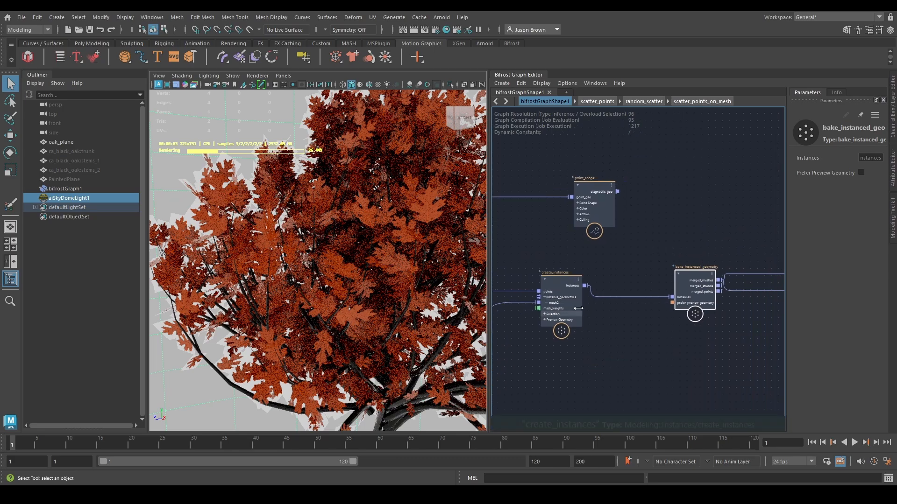
pyautogui.moveTo(585, 285); pyautogui.dragTo(680, 289)
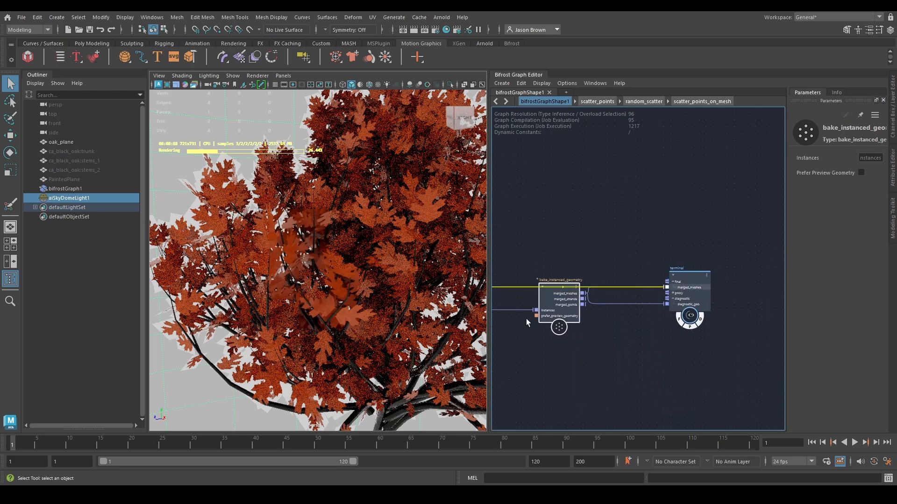
pyautogui.click(627, 359)
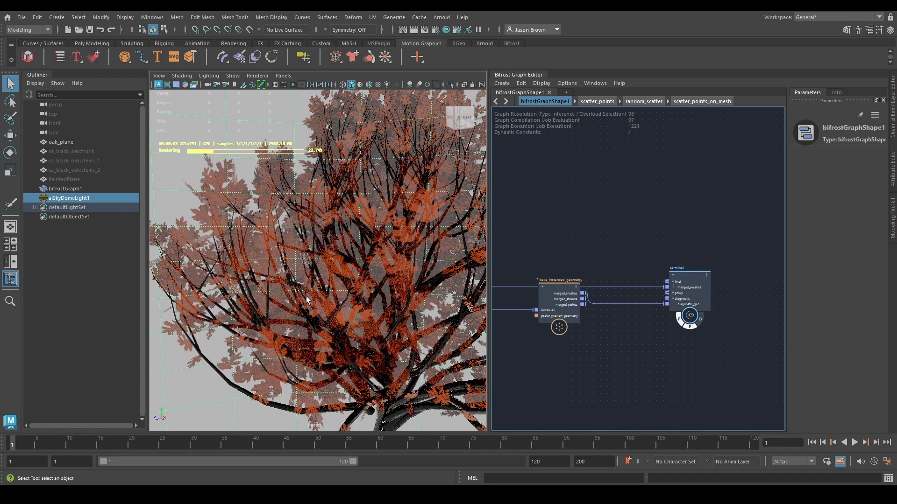
pyautogui.keyDown('alt'); pyautogui.moveTo(294, 329); pyautogui.dragTo(381, 266); pyautogui.keyUp('alt')
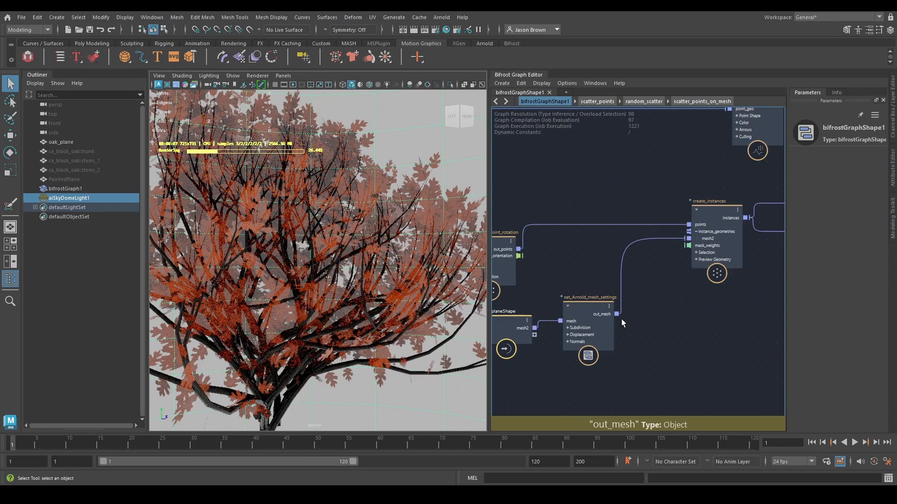
# Select the oak_planeShape input and graph the aiStandardSurface_oak material with its texture and alpha maps in the Hypershade.
pyautogui.keyDown('alt'); pyautogui.moveTo(511, 346); pyautogui.dragTo(560, 319, button='middle'); pyautogui.keyUp('alt')
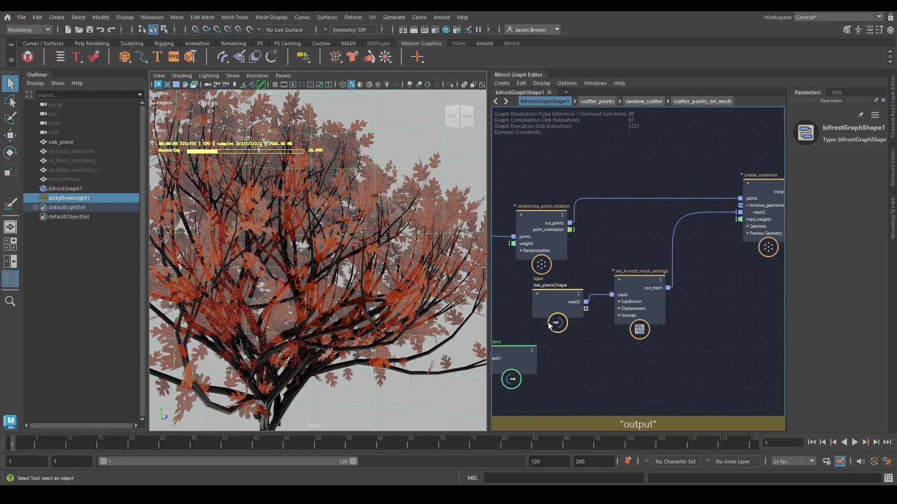
pyautogui.moveTo(549, 325); pyautogui.dragTo(553, 332)
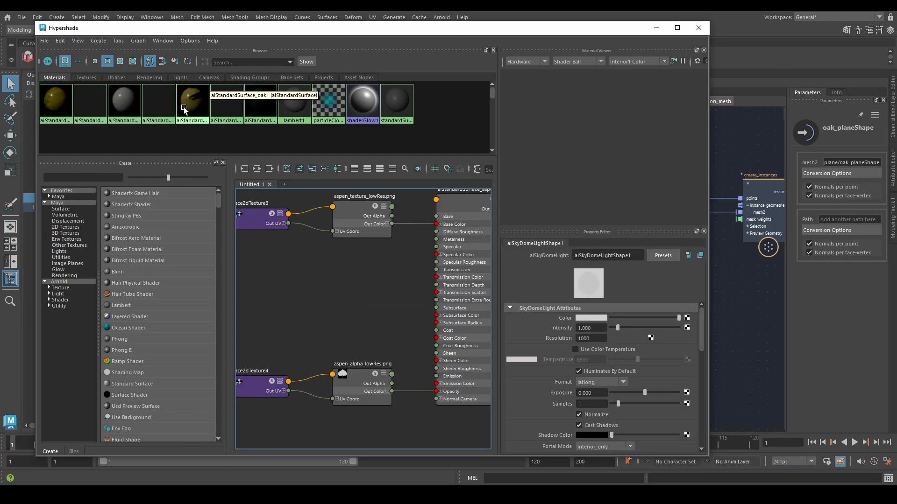
pyautogui.click(161, 99)
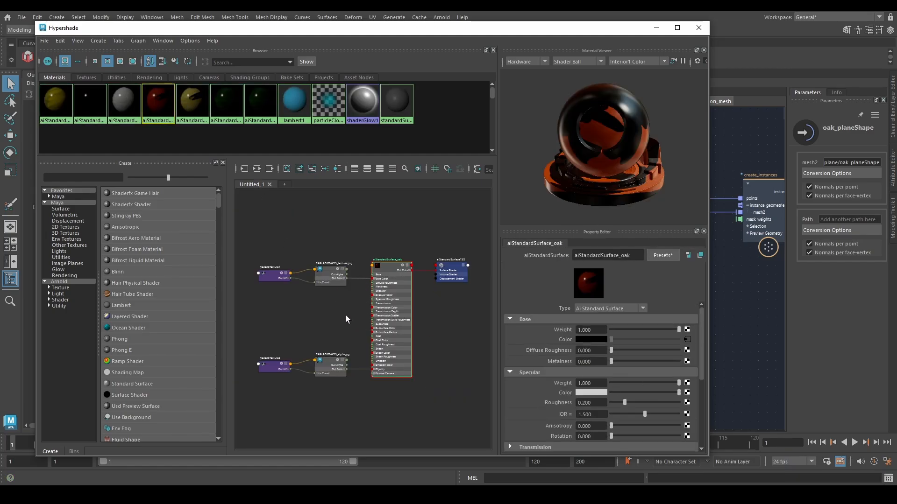
pyautogui.scroll(4, 346, 315)
pyautogui.scroll(-1, 344, 315)
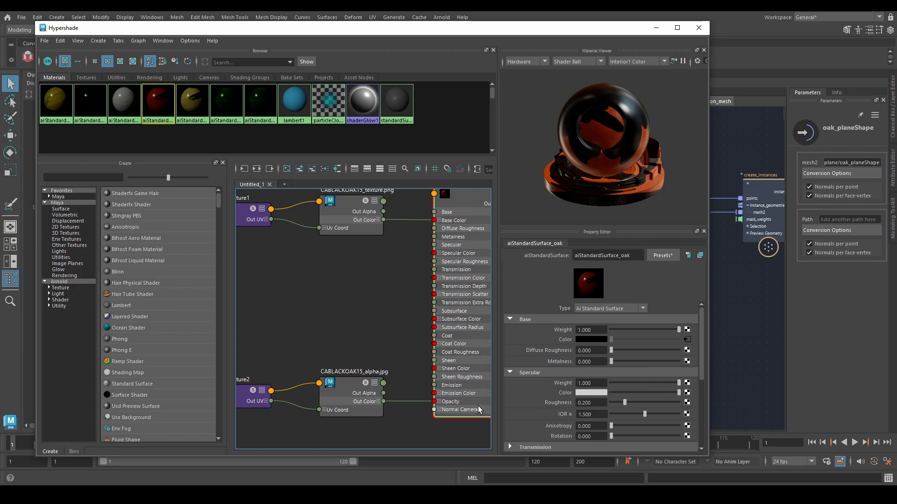
pyautogui.keyDown('alt'); pyautogui.moveTo(384, 274); pyautogui.dragTo(376, 323, button='middle'); pyautogui.keyUp('alt')
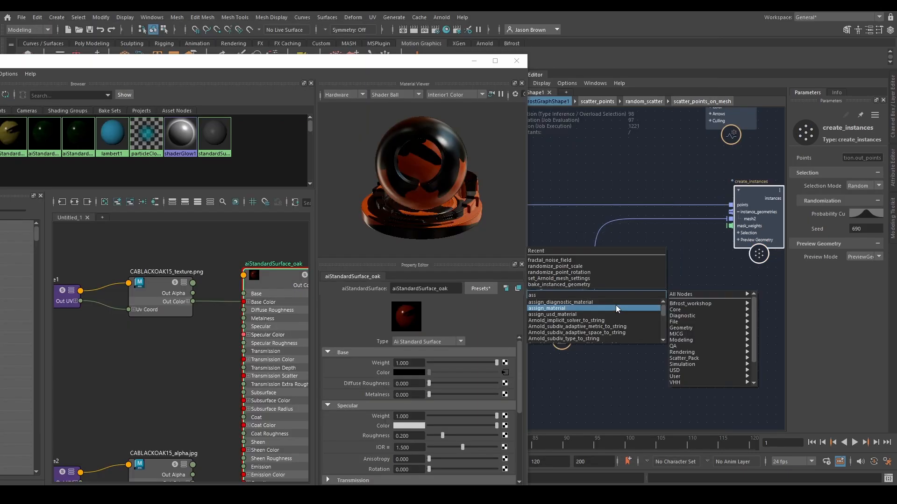
# Add an assign_material node and insert it between set_Arnold_mesh_settings and create_instances' mesh2.
pyautogui.click(616, 305)
pyautogui.moveTo(635, 333); pyautogui.dragTo(668, 244)
pyautogui.click(668, 256)
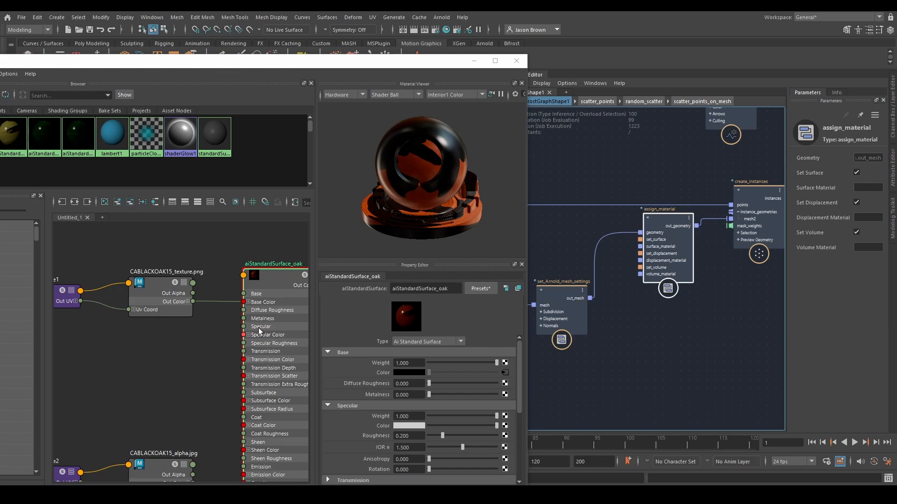
# Bring aiStandardSurface_oak into the Bifrost graph, connect its material_reference to assign_material's surface_material, and minimize the Hypershade.
pyautogui.moveTo(273, 282); pyautogui.dragTo(629, 401, button='middle')
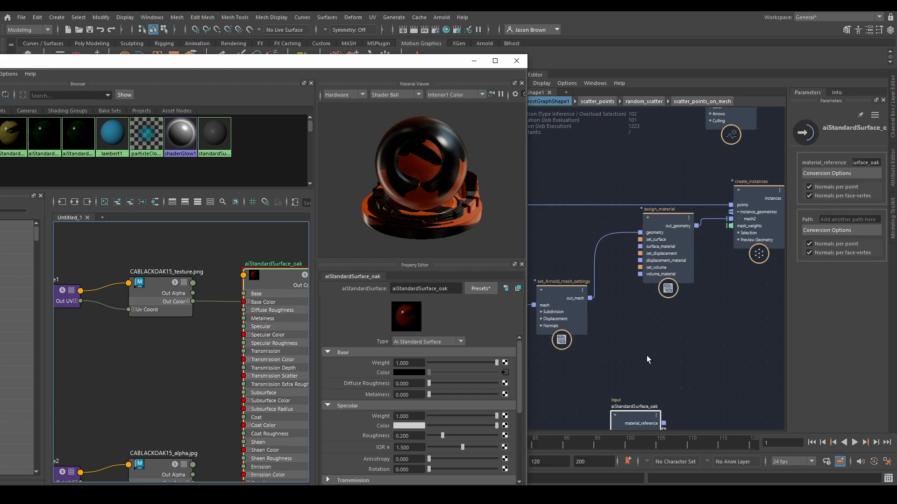
pyautogui.keyDown('alt'); pyautogui.moveTo(647, 355); pyautogui.dragTo(680, 312, button='middle'); pyautogui.keyUp('alt')
pyautogui.moveTo(667, 378); pyautogui.dragTo(602, 337)
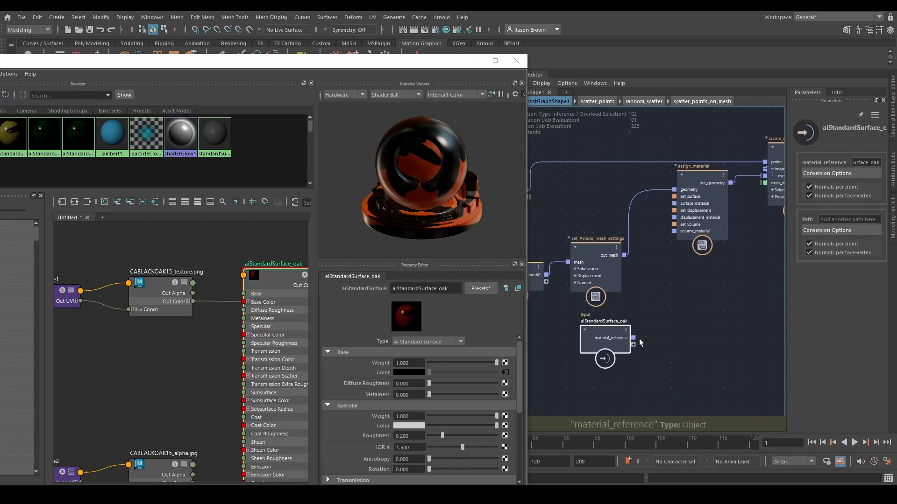
pyautogui.moveTo(665, 254); pyautogui.dragTo(679, 204)
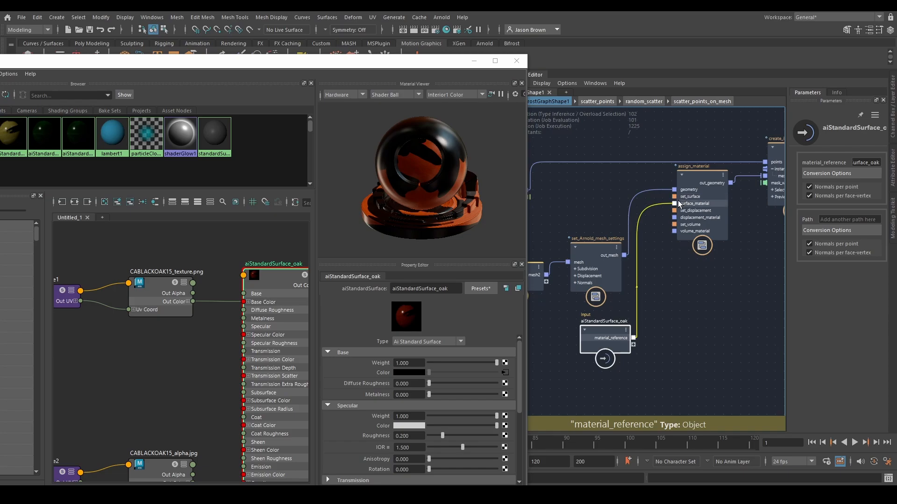
pyautogui.click(473, 61)
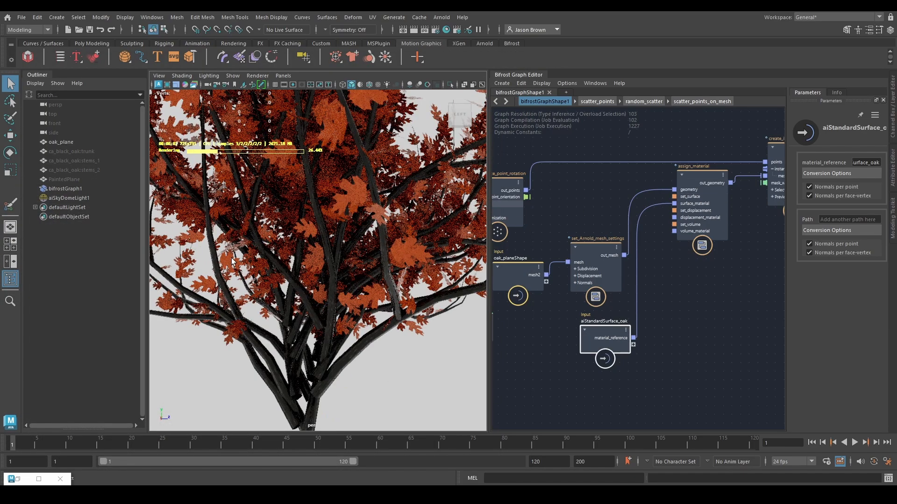
# Inspect the rendered tree and the Bifrost graph, checking the randomize_point_scale and randomize_point_rotation settings.
pyautogui.scroll(-5, 344, 264)
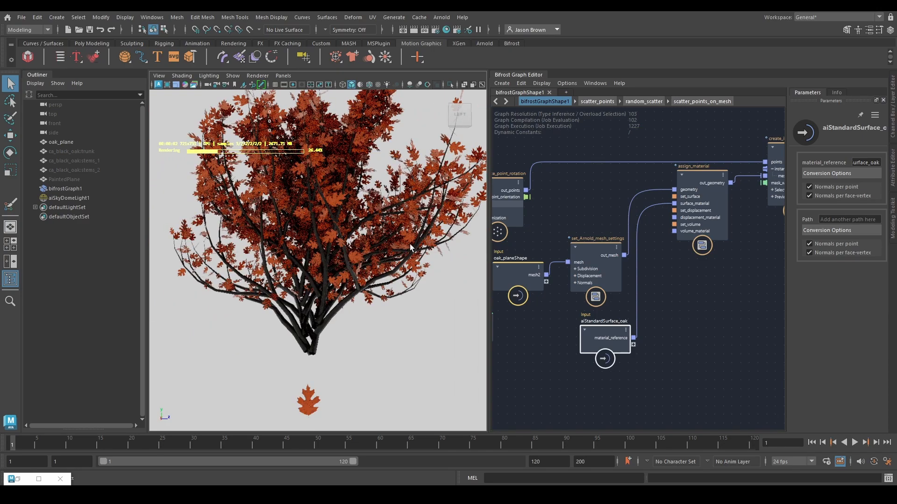
pyautogui.scroll(3, 411, 248)
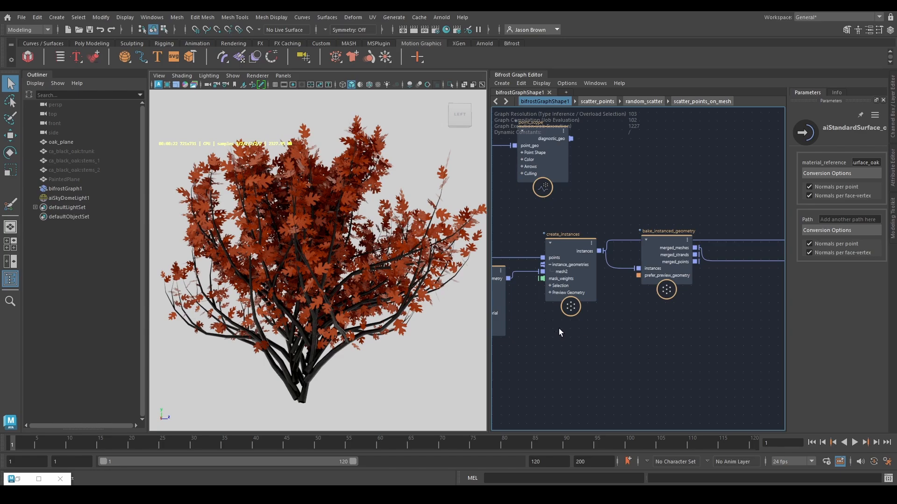
pyautogui.keyDown('alt'); pyautogui.moveTo(546, 325); pyautogui.dragTo(688, 312, button='middle'); pyautogui.keyUp('alt')
pyautogui.keyDown('alt'); pyautogui.moveTo(622, 356); pyautogui.dragTo(660, 340, button='middle'); pyautogui.keyUp('alt')
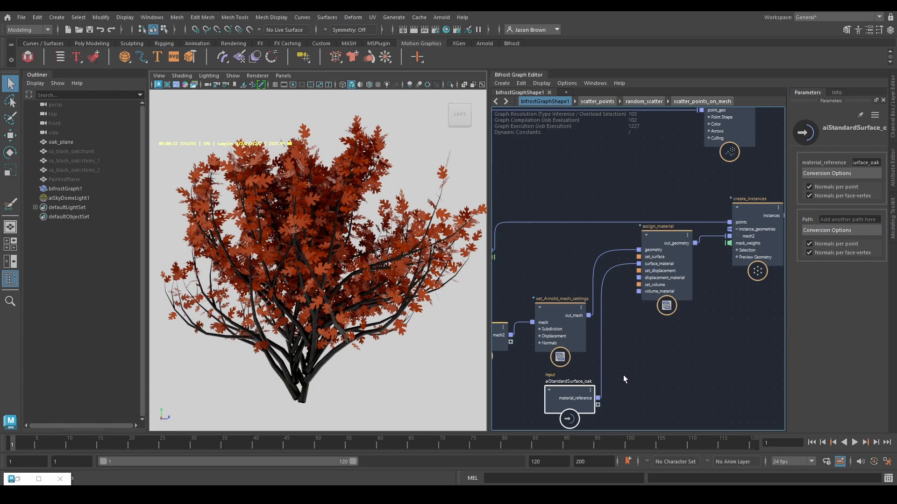
pyautogui.keyDown('alt'); pyautogui.moveTo(663, 332); pyautogui.dragTo(838, 330, button='middle'); pyautogui.keyUp('alt')
pyautogui.keyDown('alt'); pyautogui.moveTo(615, 270); pyautogui.dragTo(631, 305, button='middle'); pyautogui.keyUp('alt')
pyautogui.moveTo(625, 269); pyautogui.dragTo(622, 262)
pyautogui.keyDown('alt'); pyautogui.moveTo(561, 330); pyautogui.dragTo(623, 337, button='middle'); pyautogui.keyUp('alt')
pyautogui.moveTo(614, 272); pyautogui.dragTo(632, 268)
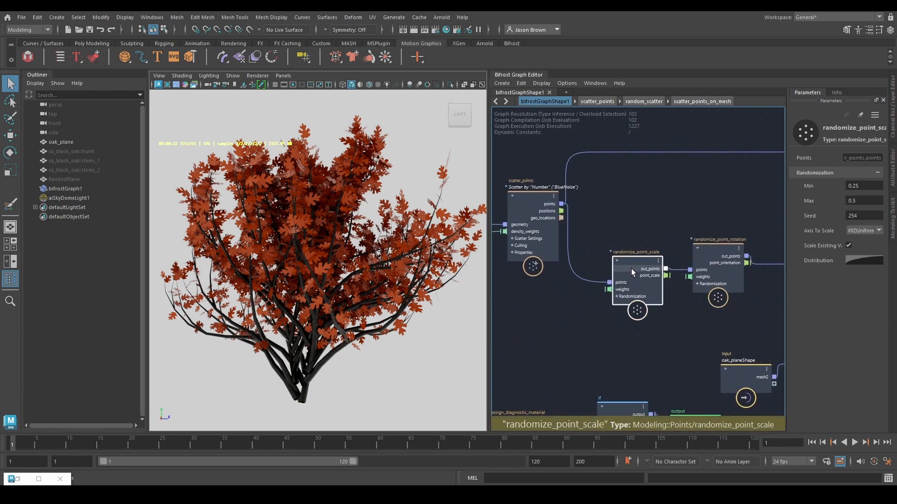
pyautogui.moveTo(615, 238); pyautogui.dragTo(643, 265)
pyautogui.click(715, 276)
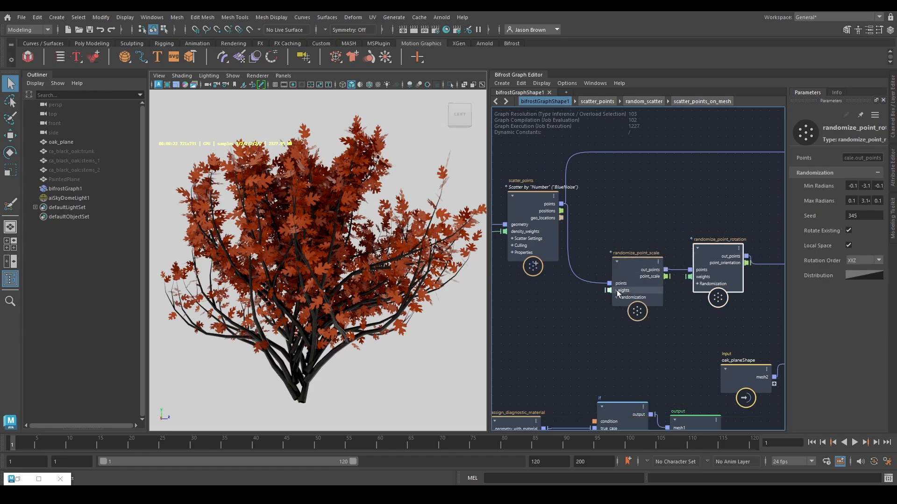
# Read the documentation for randomize_point_scale, focusing on its weights input.
pyautogui.click(637, 273)
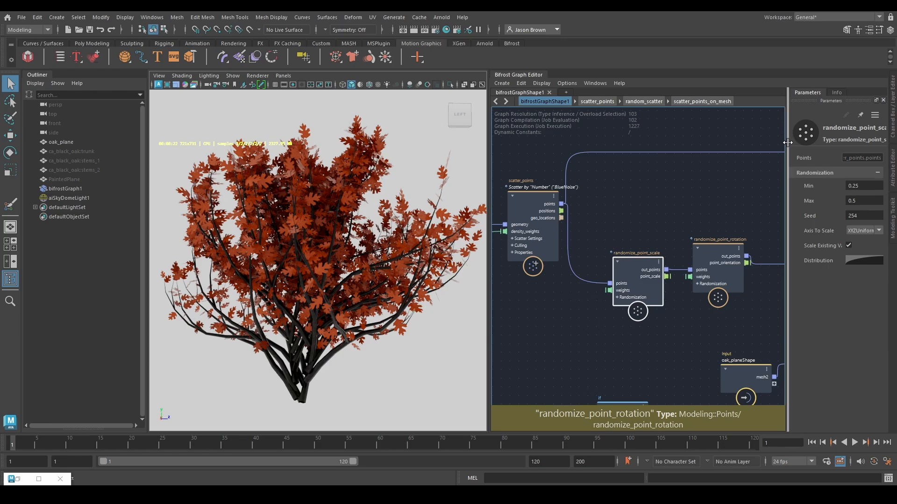
pyautogui.click(776, 93)
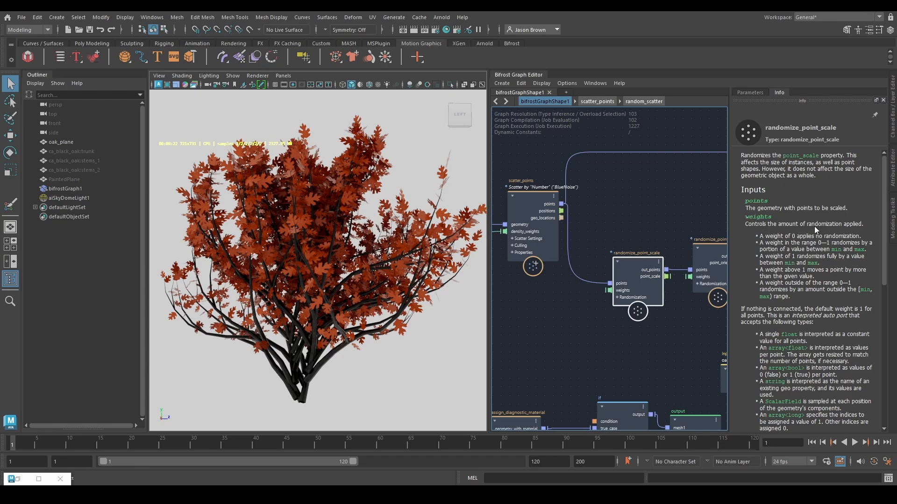
pyautogui.moveTo(600, 341); pyautogui.dragTo(602, 332, button='middle')
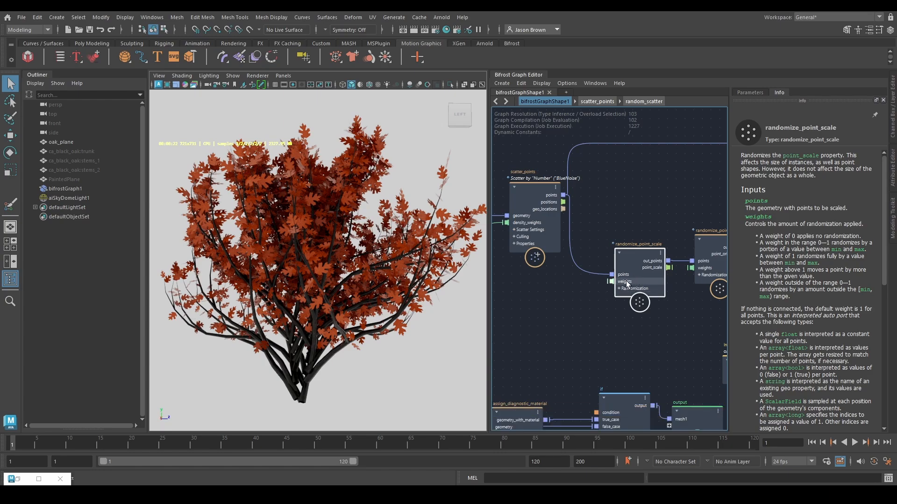
pyautogui.moveTo(665, 305); pyautogui.dragTo(598, 305, button='middle')
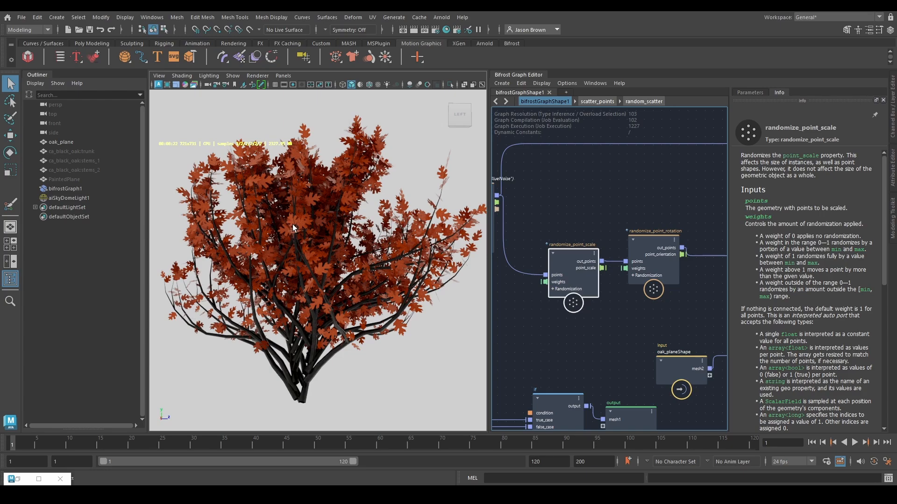
# Set the scatter_points node's amount to 2 in Number amount mode.
pyautogui.moveTo(551, 306); pyautogui.dragTo(633, 259, button='middle')
pyautogui.click(632, 258)
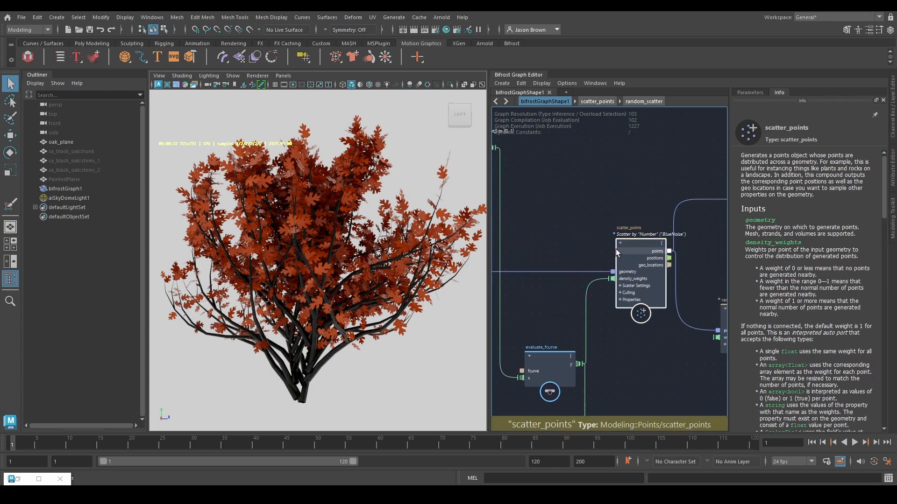
pyautogui.click(747, 92)
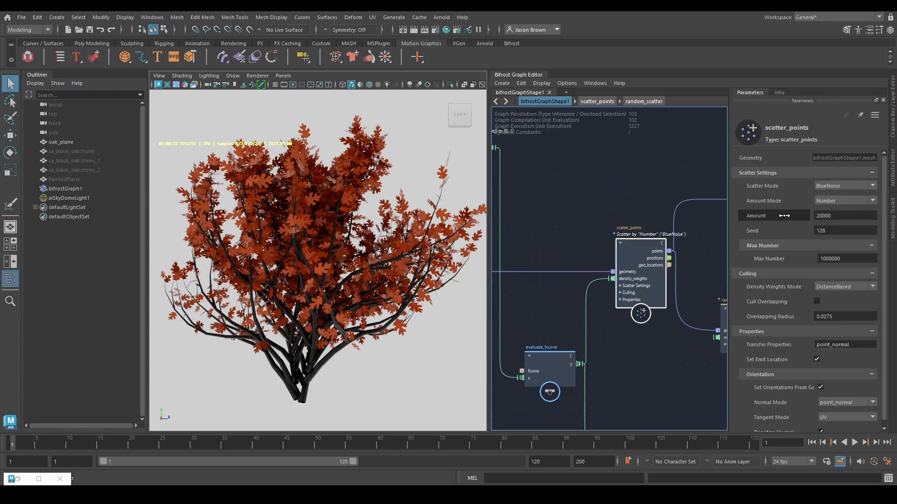
pyautogui.click(845, 201)
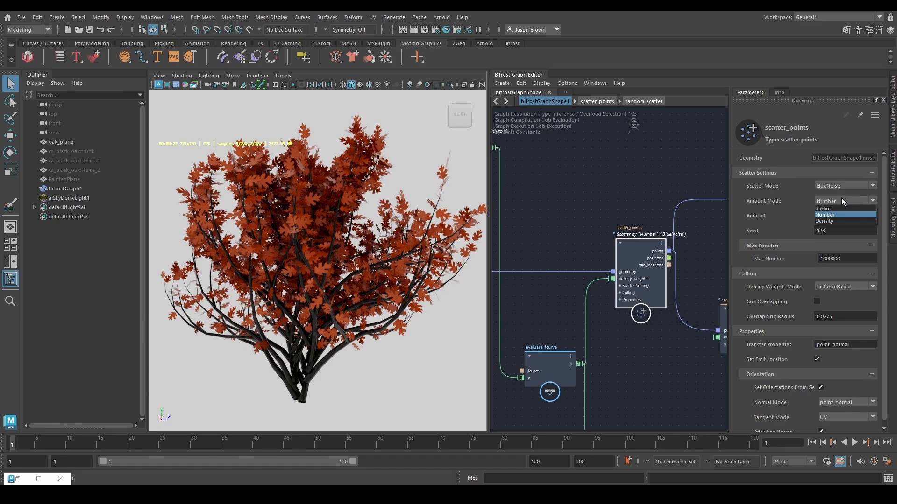
pyautogui.click(842, 198)
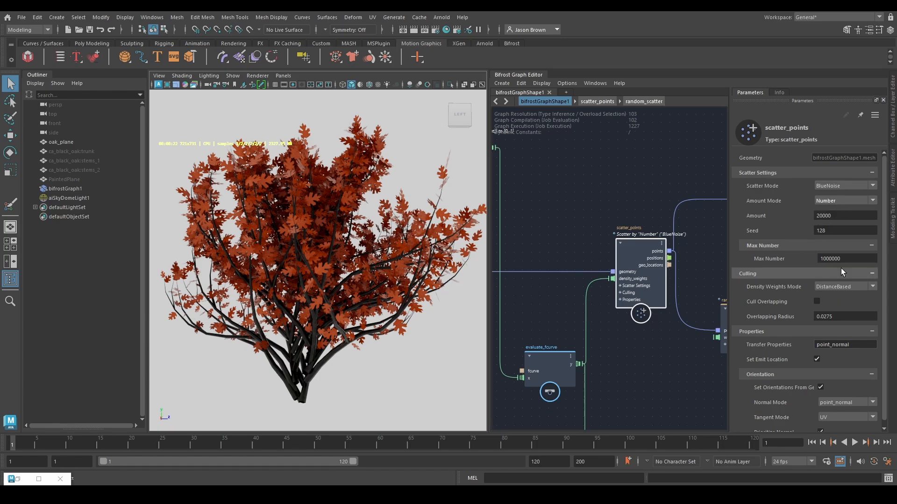
pyautogui.click(837, 216)
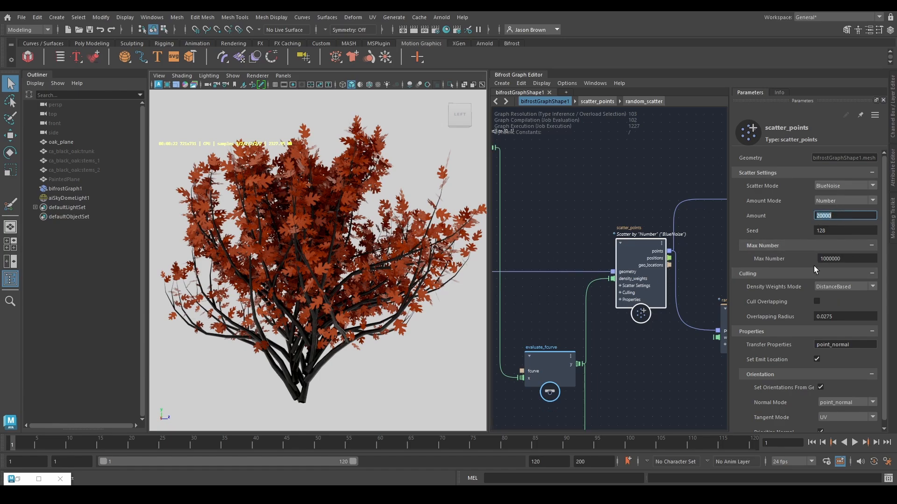
pyautogui.write('2')
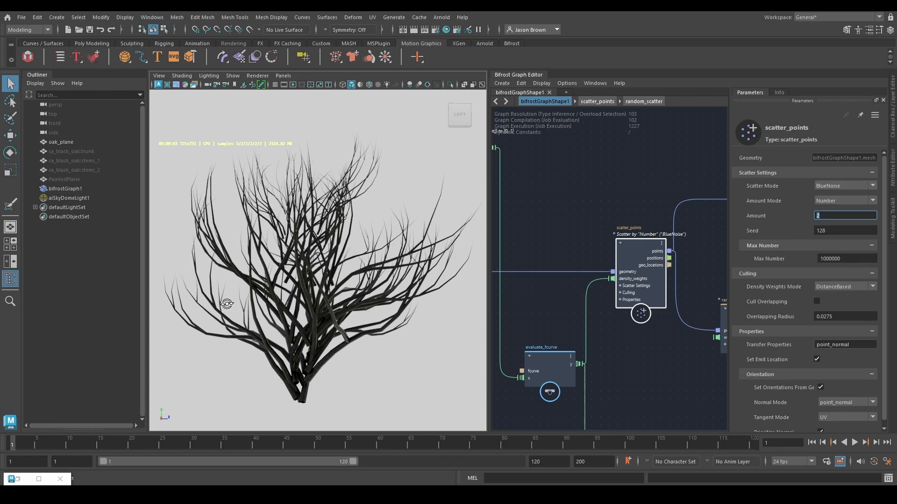
pyautogui.keyDown('alt'); pyautogui.moveTo(227, 304); pyautogui.dragTo(321, 304); pyautogui.keyUp('alt')
pyautogui.moveTo(322, 304)
pyautogui.keyDown('alt'); pyautogui.mouseDown(button='right')
pyautogui.moveTo(237, 303)
pyautogui.moveTo(312, 312)
pyautogui.mouseUp(button='right'); pyautogui.keyUp('alt')
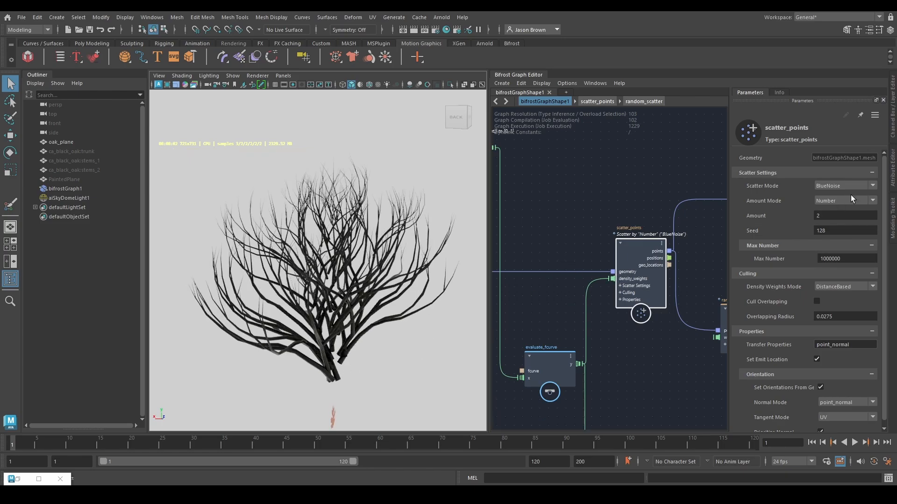
# Change the scatter_points amount mode to Density and try amounts of 10, 50 and 200.
pyautogui.click(831, 202)
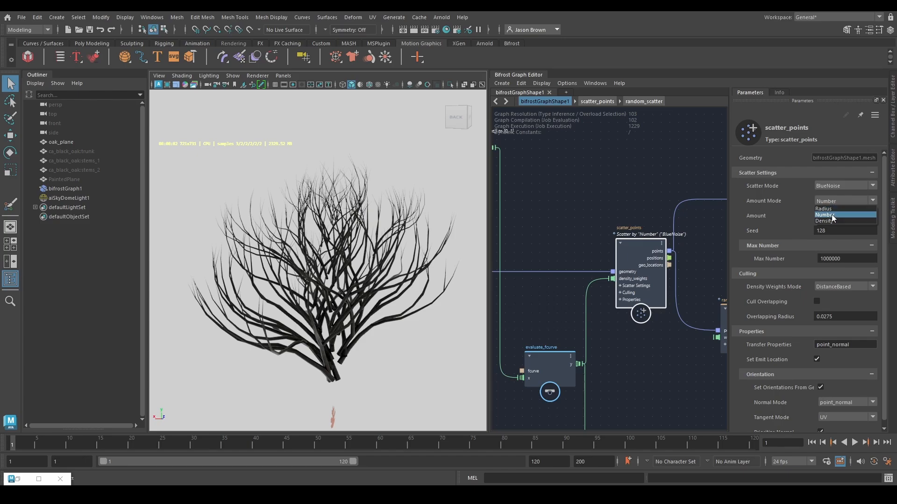
pyautogui.click(831, 221)
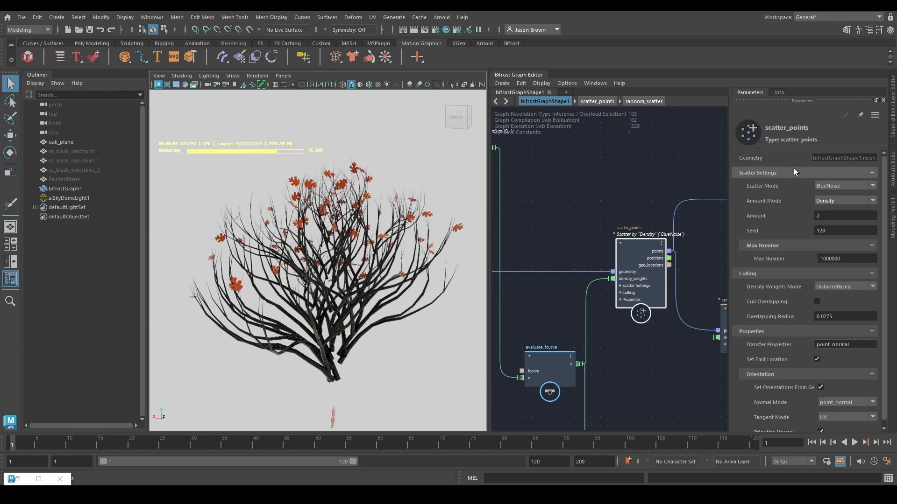
pyautogui.click(828, 216)
pyautogui.write('1')
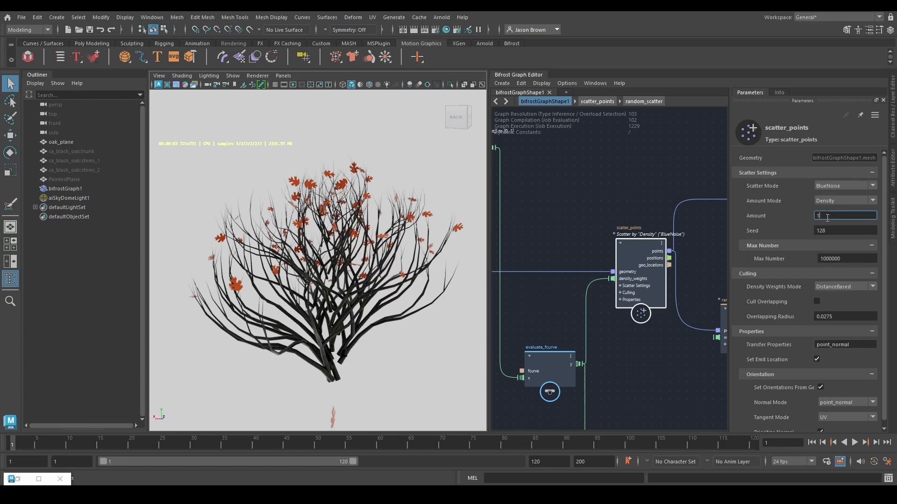
pyautogui.write('0')
pyautogui.press('Return')
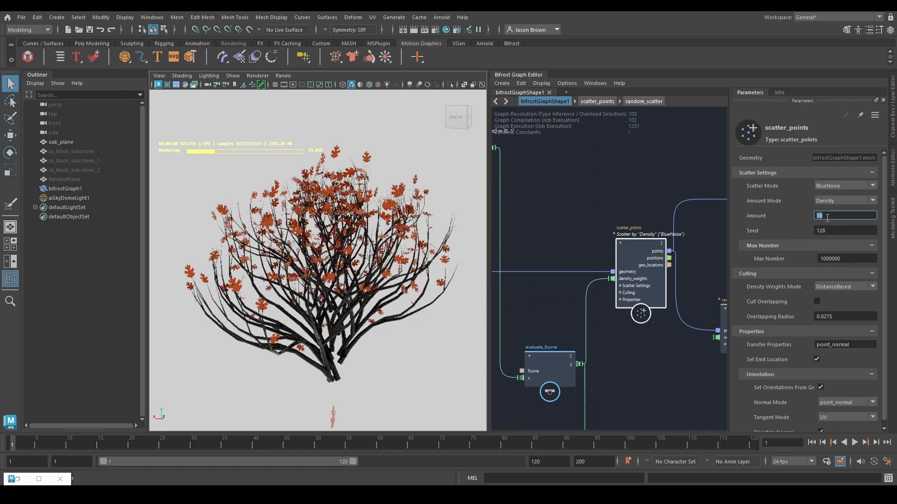
pyautogui.write('50')
pyautogui.press('Return')
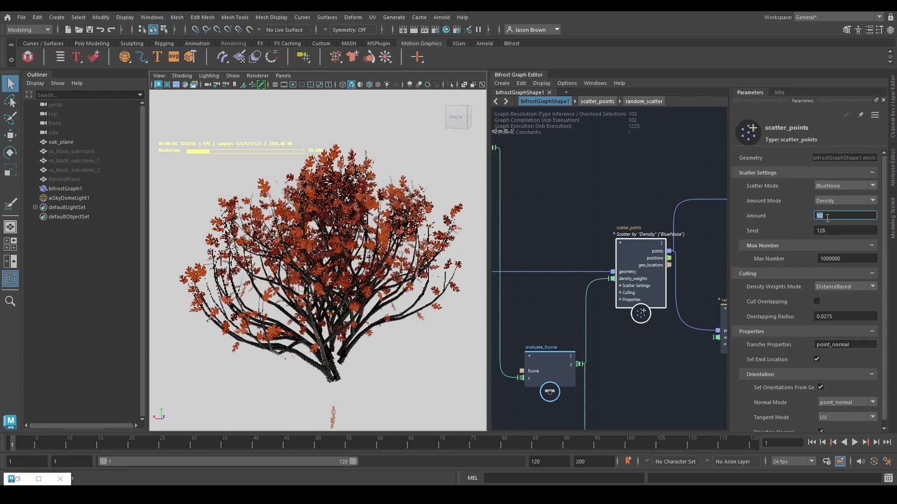
pyautogui.write('200')
pyautogui.press('Return')
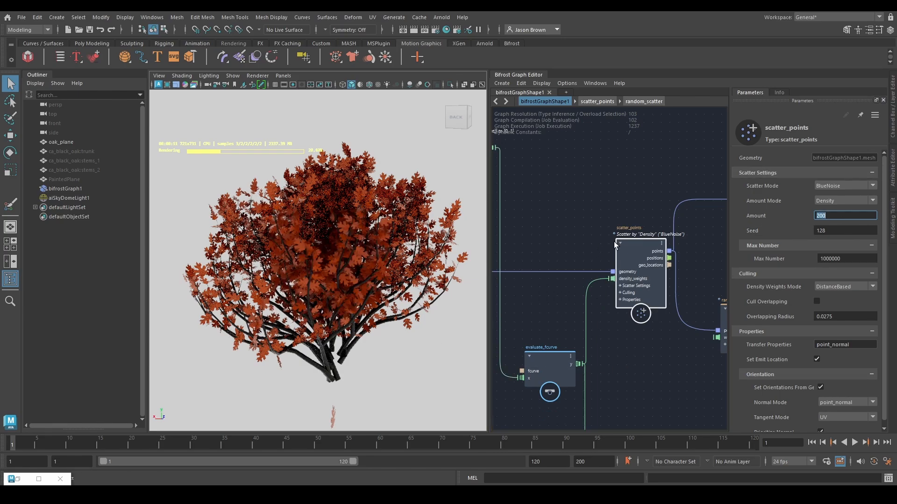
# Read the scatter_points documentation on the scatter modes and the Radius, Number and Density amount modes.
pyautogui.click(780, 92)
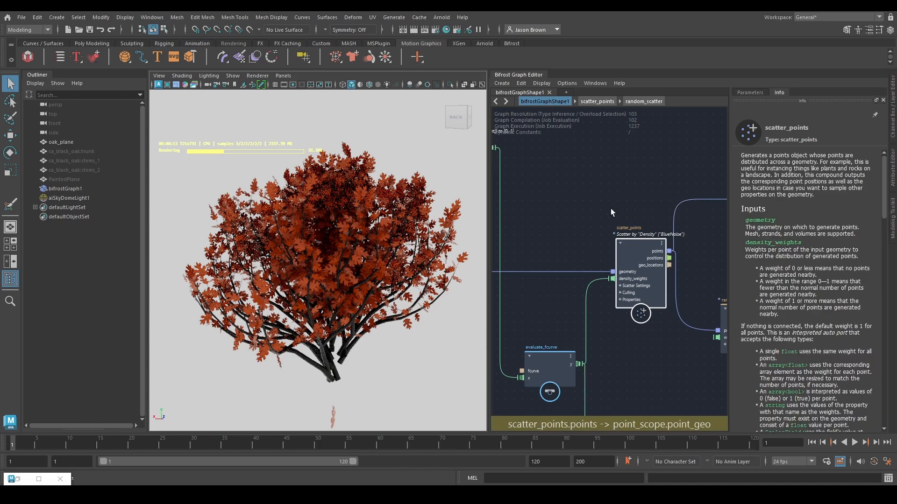
pyautogui.scroll(-3, 818, 273)
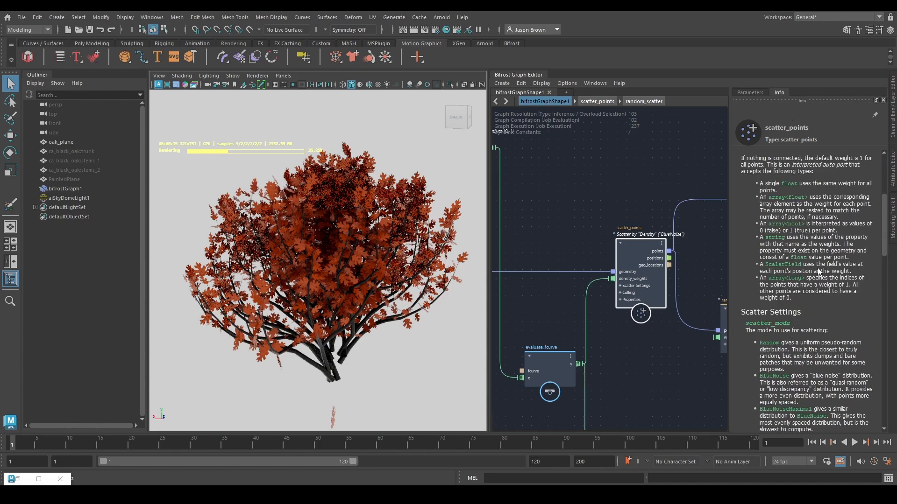
pyautogui.scroll(-3, 810, 273)
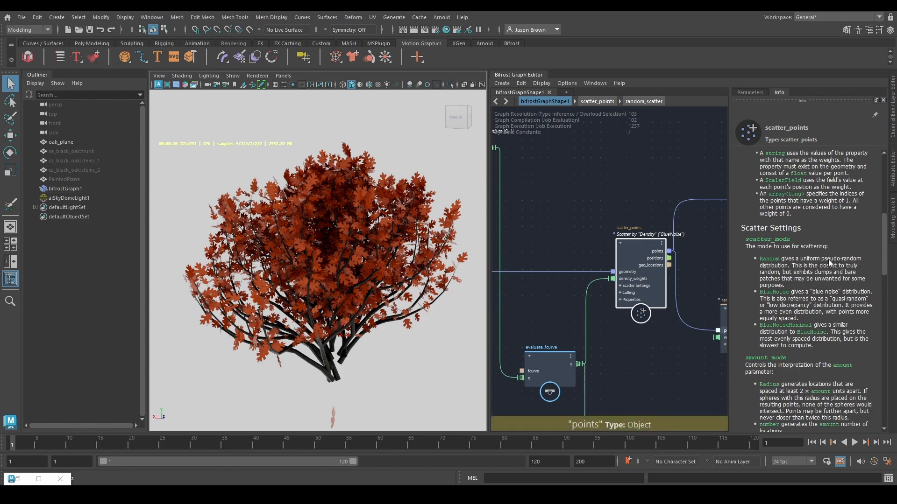
pyautogui.scroll(-4, 806, 244)
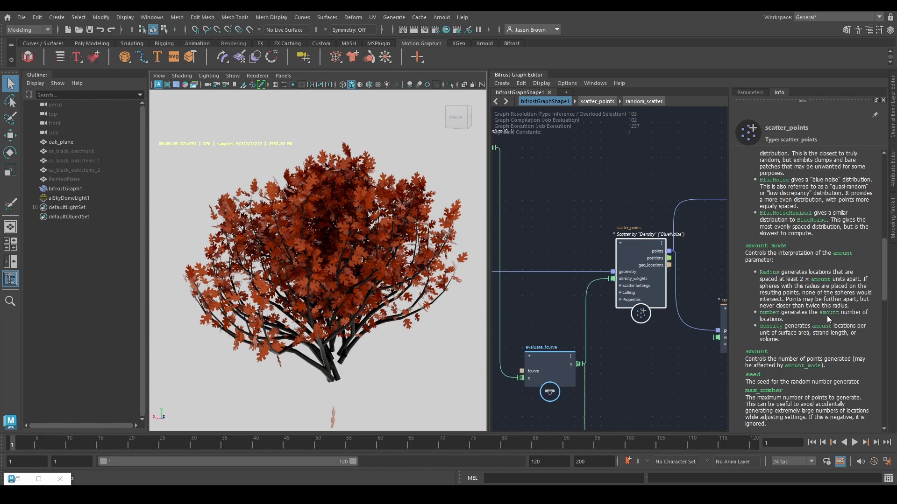
pyautogui.moveTo(640, 246); pyautogui.dragTo(641, 245)
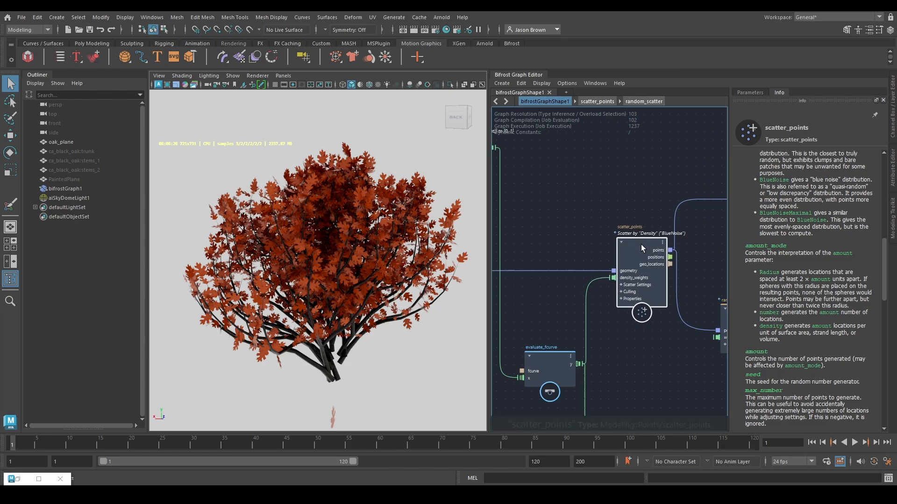
# Reduce the scatter_points amount to 10 in Density amount mode.
pyautogui.click(749, 93)
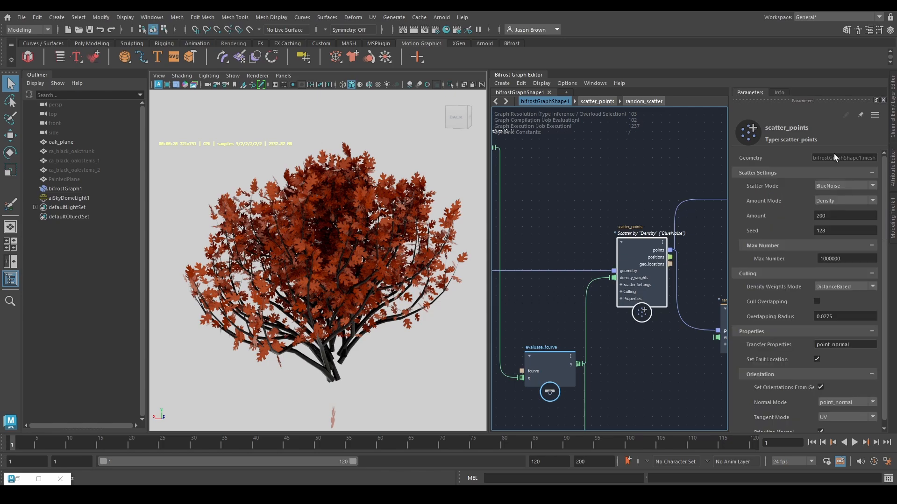
pyautogui.click(836, 216)
pyautogui.write('10')
pyautogui.press('Return')
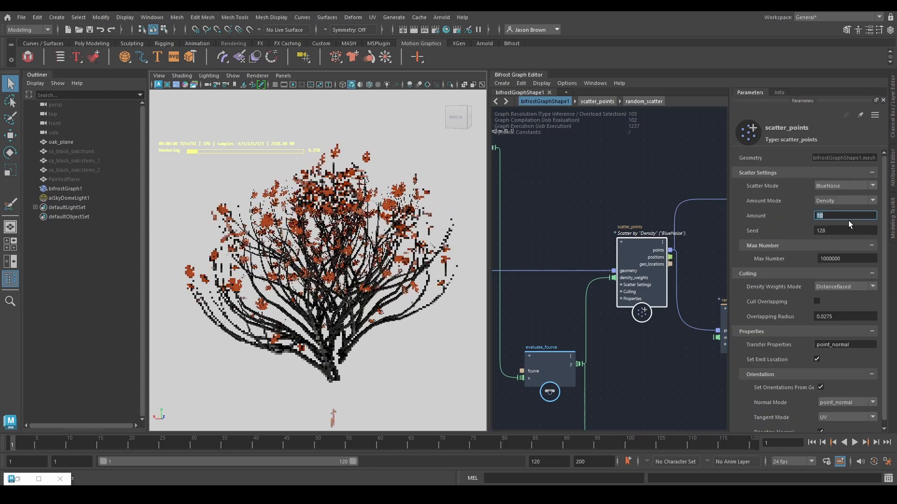
# Change the scatter_points amount mode to Radius, try an amount of 0.5, and set it to 0.05.
pyautogui.click(862, 201)
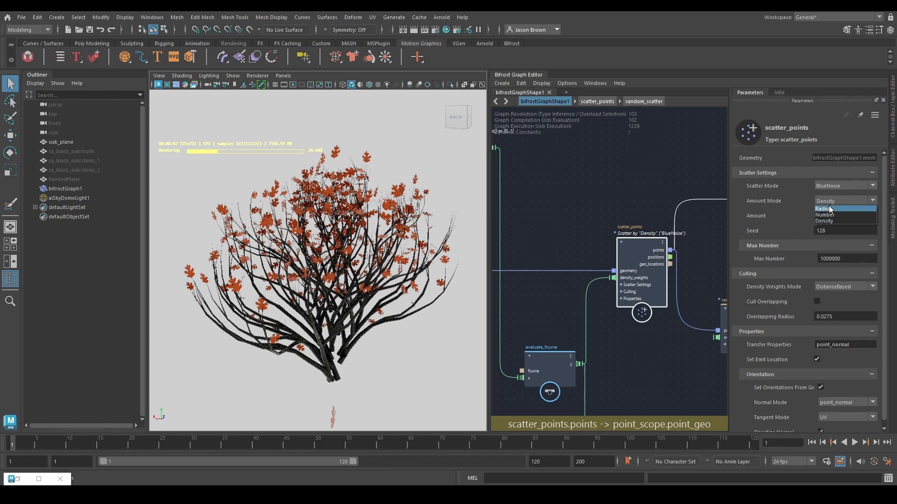
pyautogui.click(841, 219)
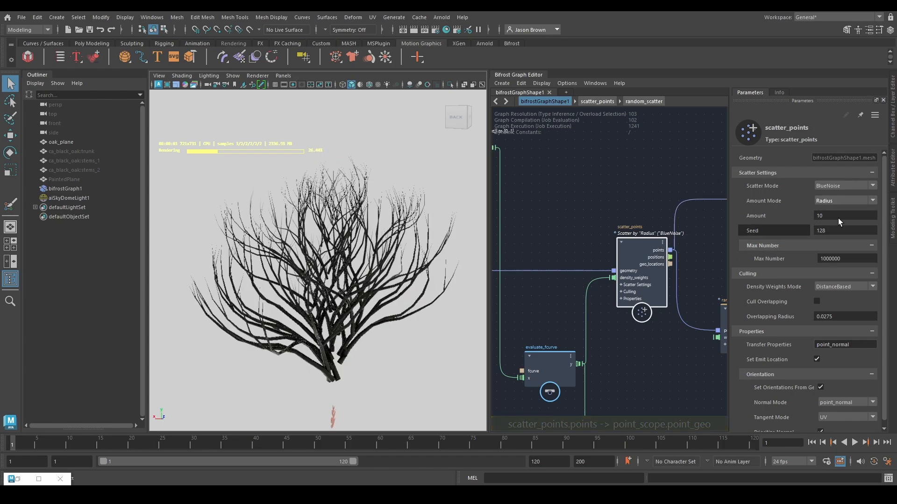
pyautogui.doubleClick(851, 216)
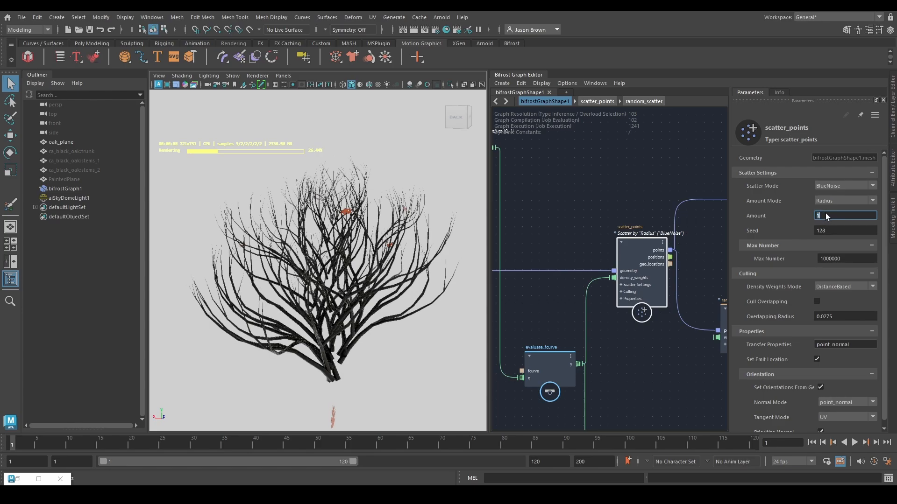
pyautogui.write('0.')
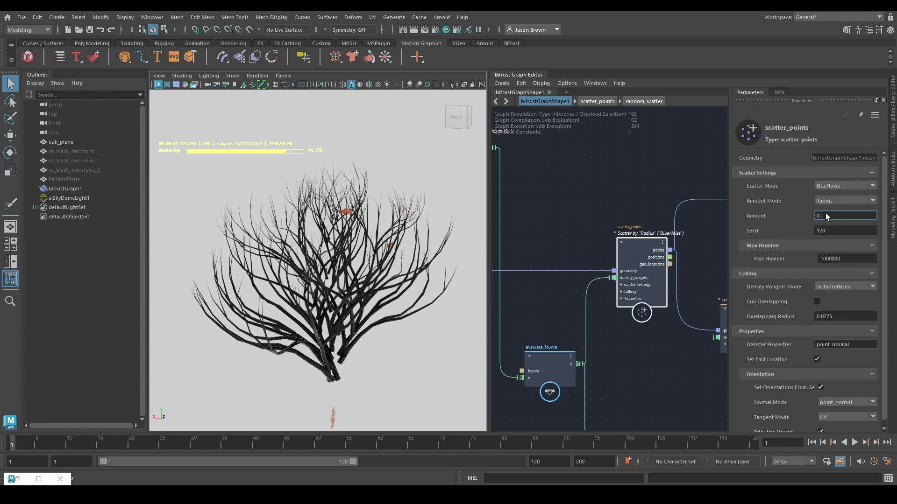
pyautogui.press('BackSpace')
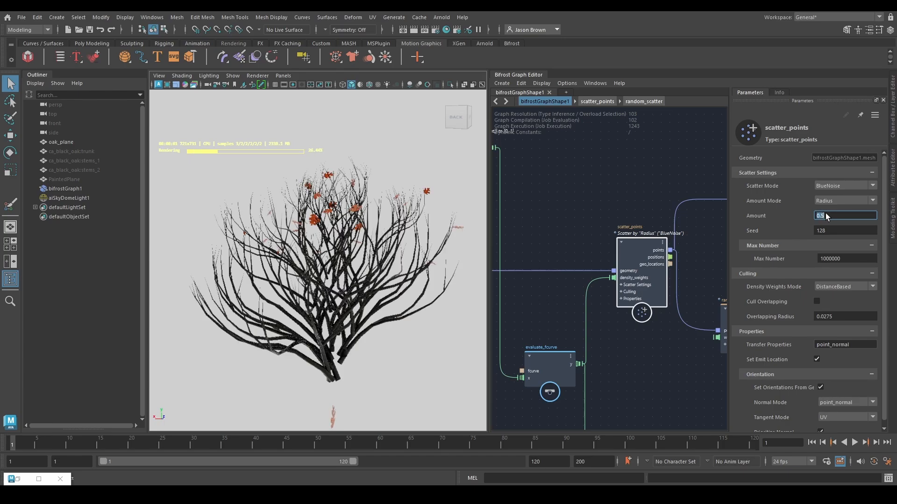
pyautogui.write('.05')
pyautogui.press('Return')
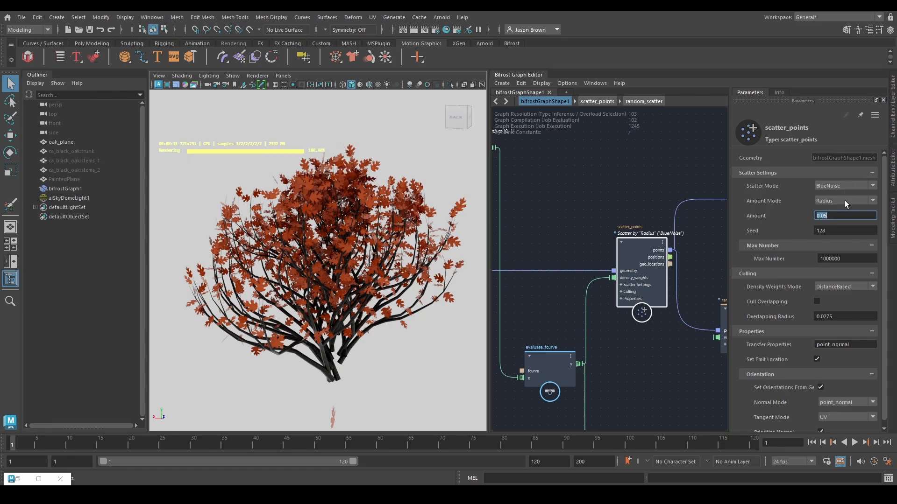
# Try a scatter_points amount of 0.025 in Radius mode, and set it to 0.0125 for denser leaves.
pyautogui.press('Return')
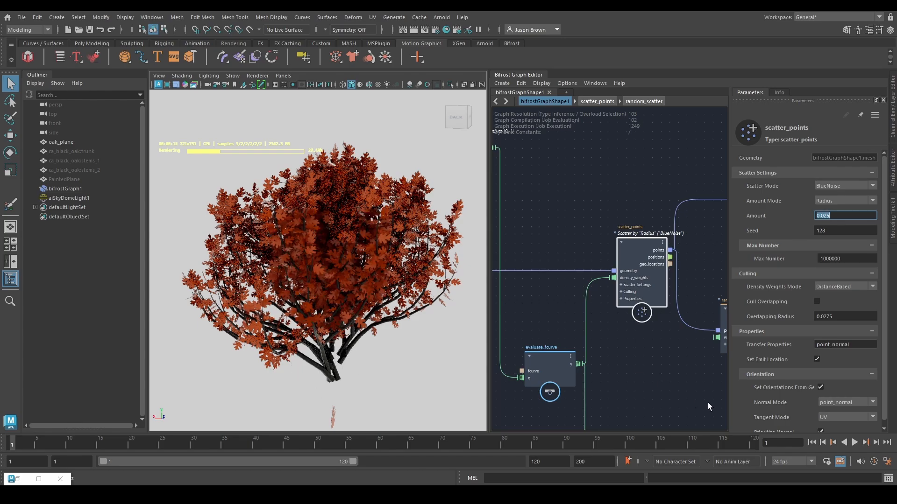
pyautogui.moveTo(708, 403); pyautogui.dragTo(534, 392, button='middle')
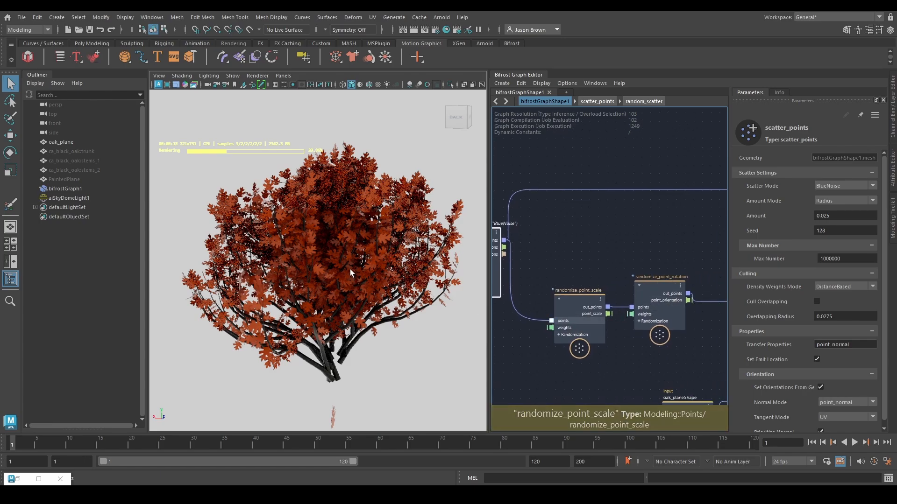
pyautogui.click(837, 216)
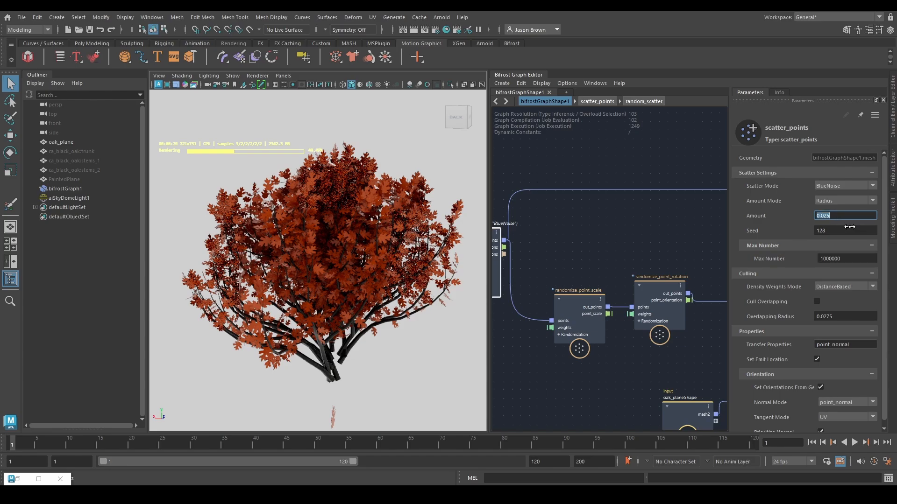
pyautogui.write('0.0125')
pyautogui.press('Return')
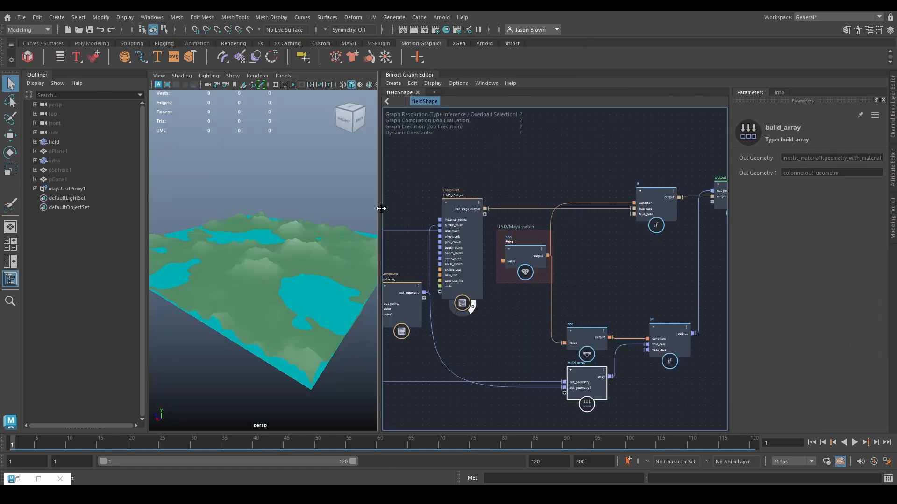
# Widen the perspective viewport beside the field graph to view more of the terrain.
pyautogui.moveTo(380, 210); pyautogui.dragTo(417, 210)
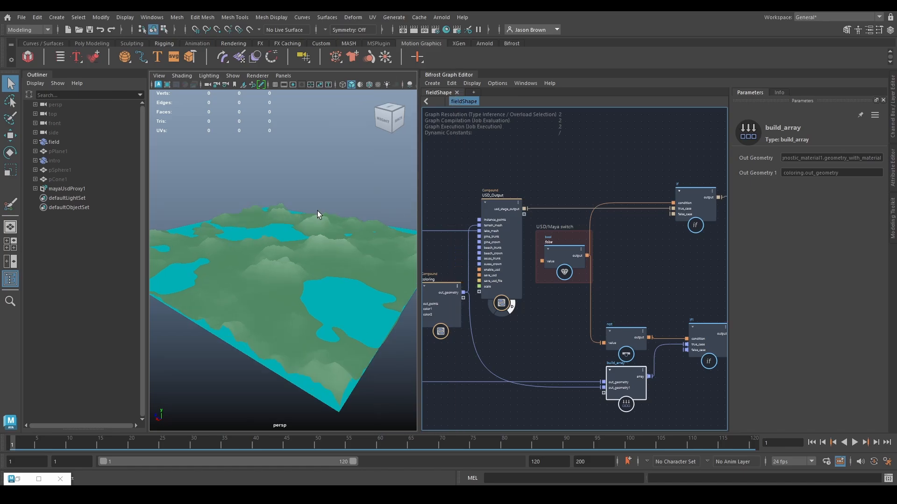
pyautogui.scroll(-5, 273, 210)
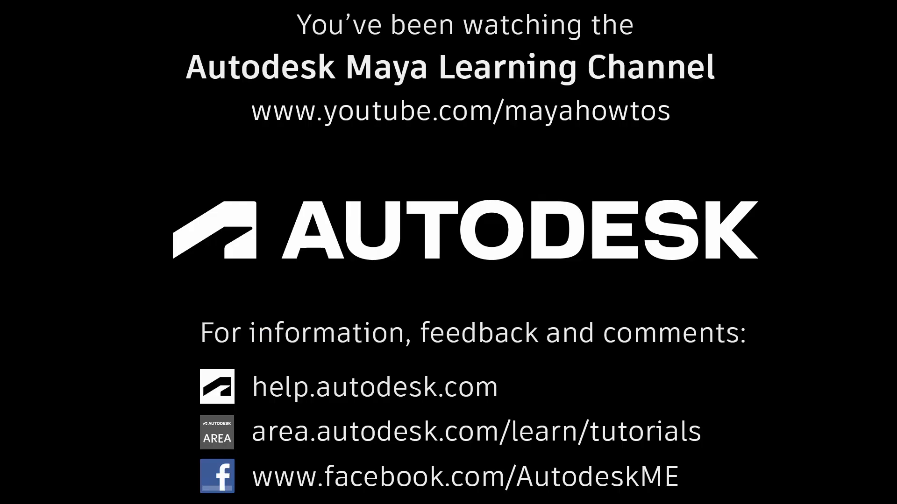